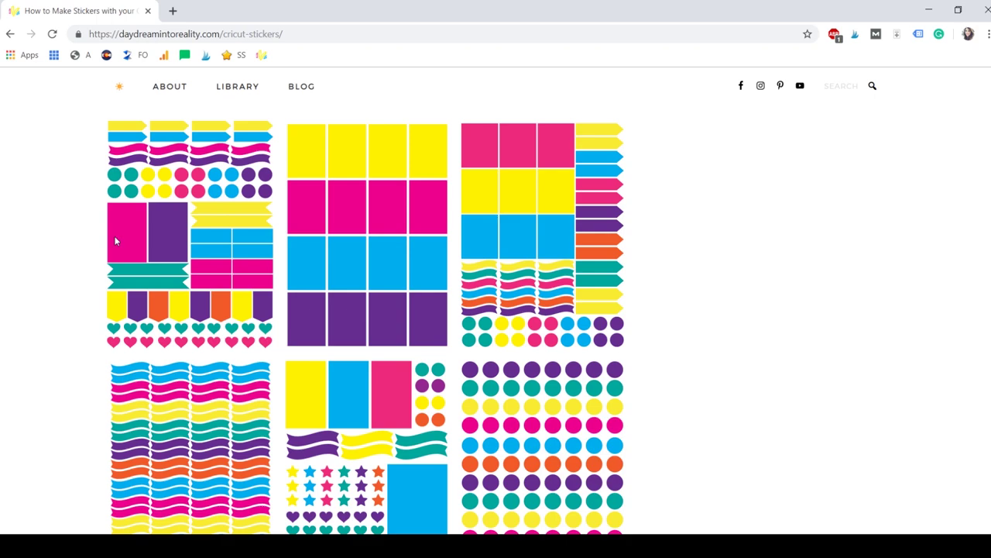
# - Review the sticker layout templates and finished sticker examples in the Cricut stickers article
pyautogui.scroll(-3, 66, 299)
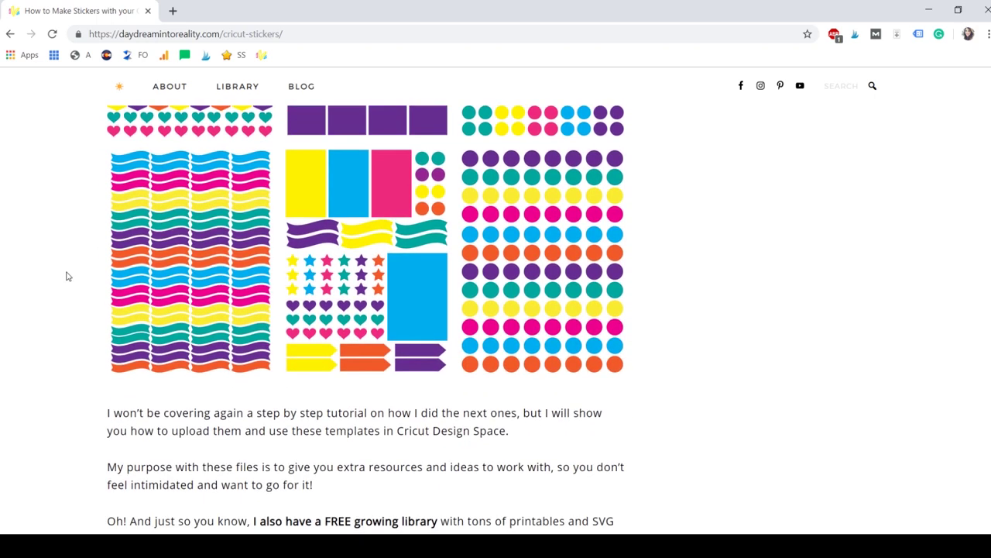
pyautogui.scroll(-8, 67, 276)
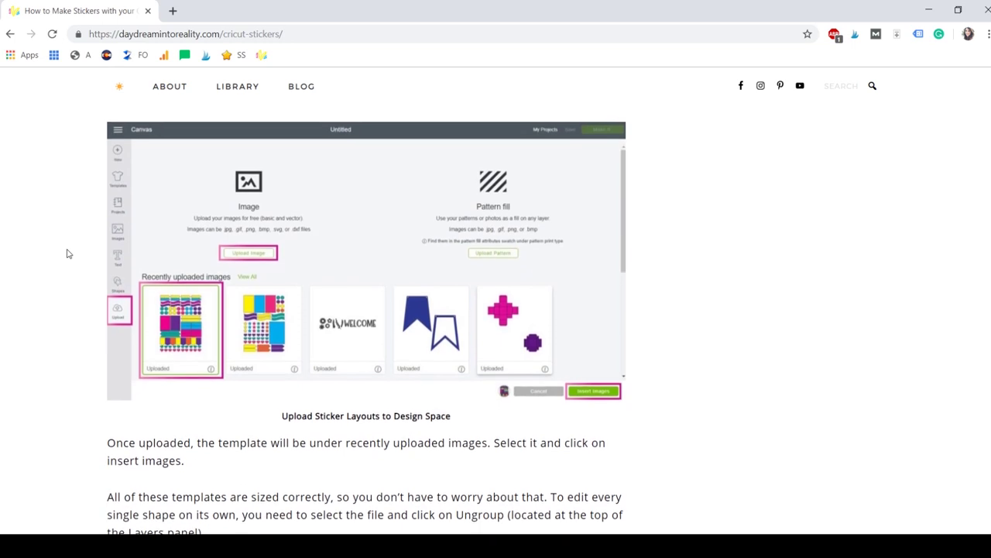
pyautogui.scroll(-5, 85, 350)
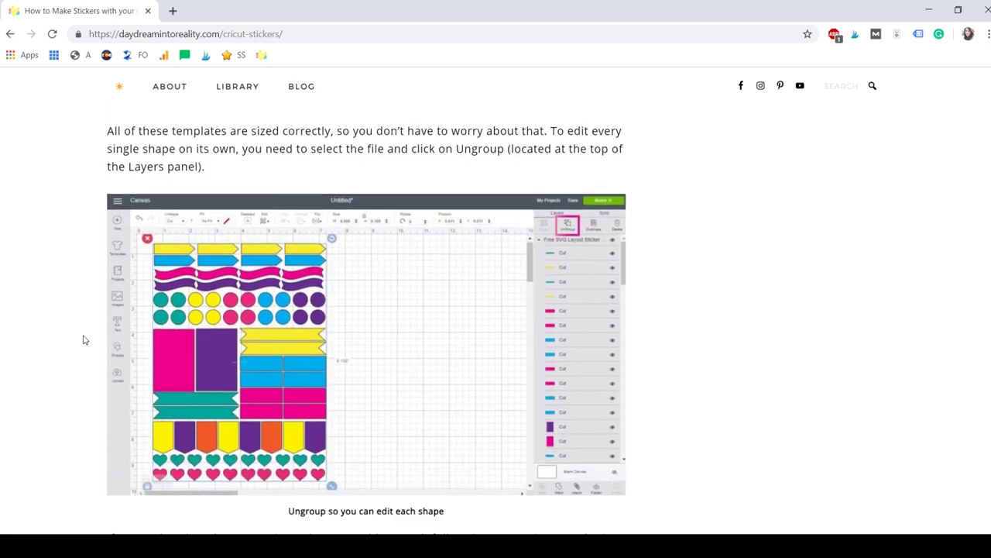
pyautogui.scroll(-8, 86, 339)
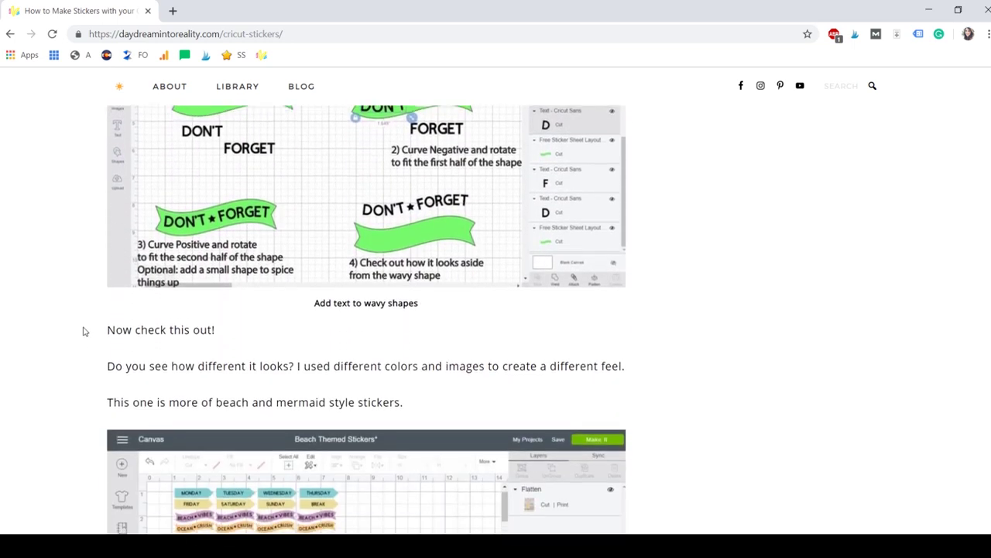
pyautogui.scroll(-4, 85, 332)
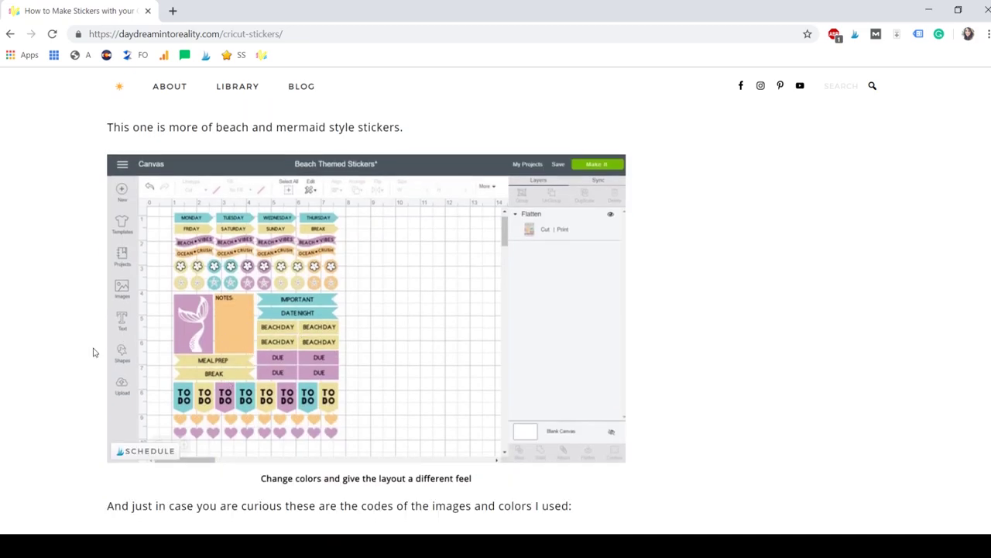
pyautogui.scroll(-6, 93, 353)
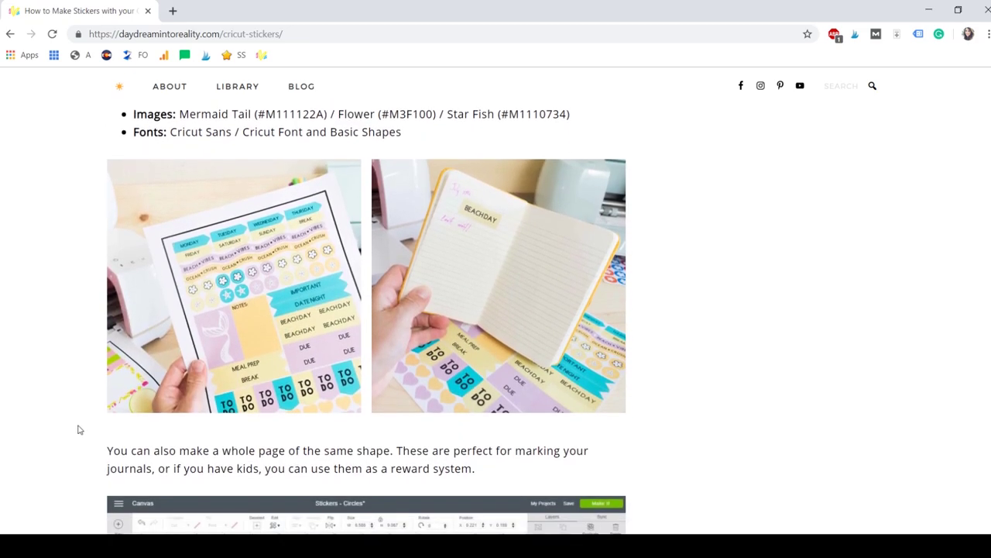
pyautogui.scroll(-5, 77, 427)
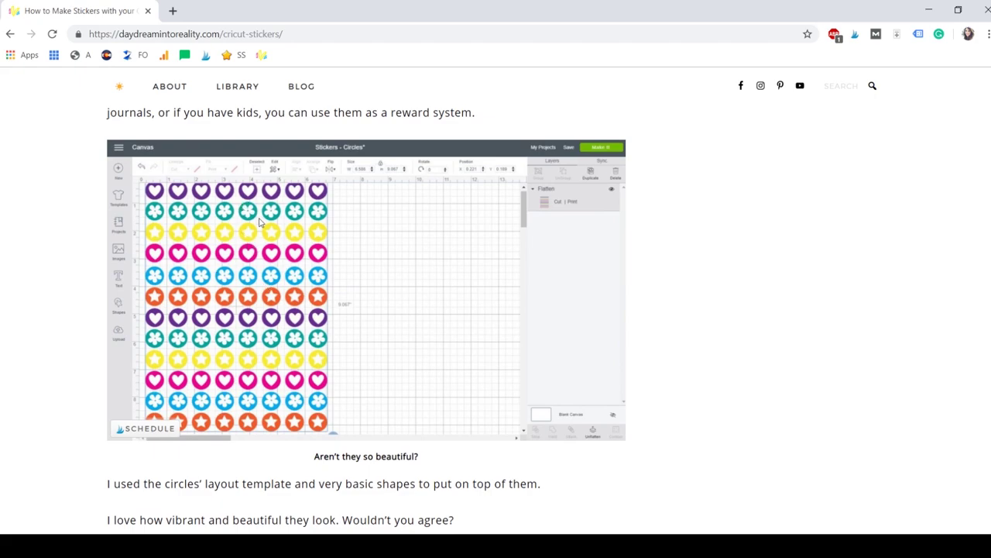
pyautogui.scroll(-7, 260, 222)
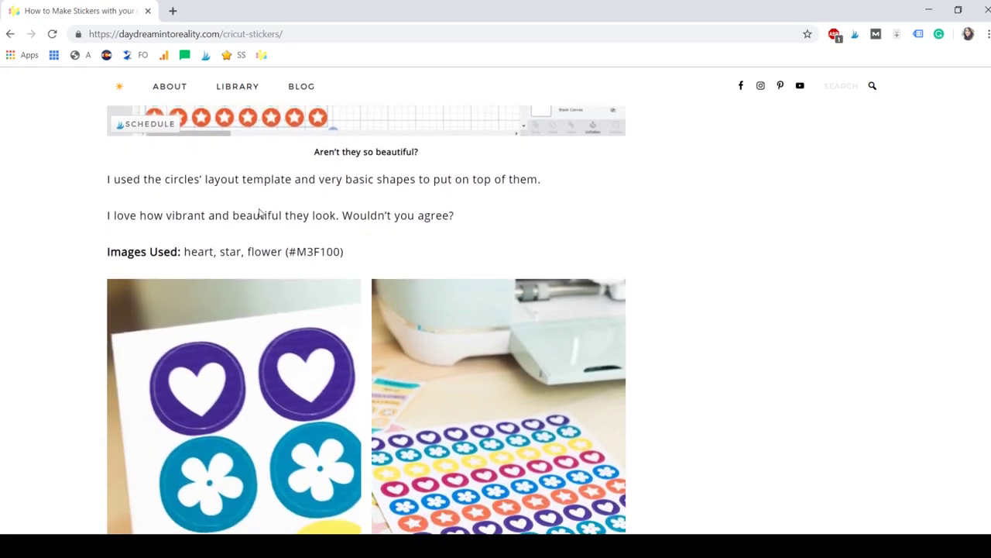
pyautogui.scroll(-3, 72, 361)
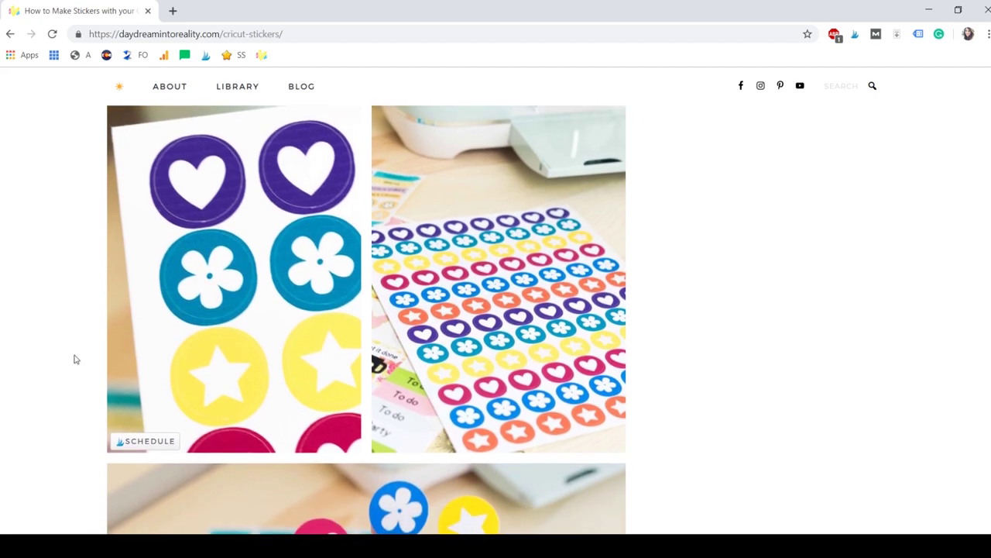
pyautogui.scroll(-2, 57, 364)
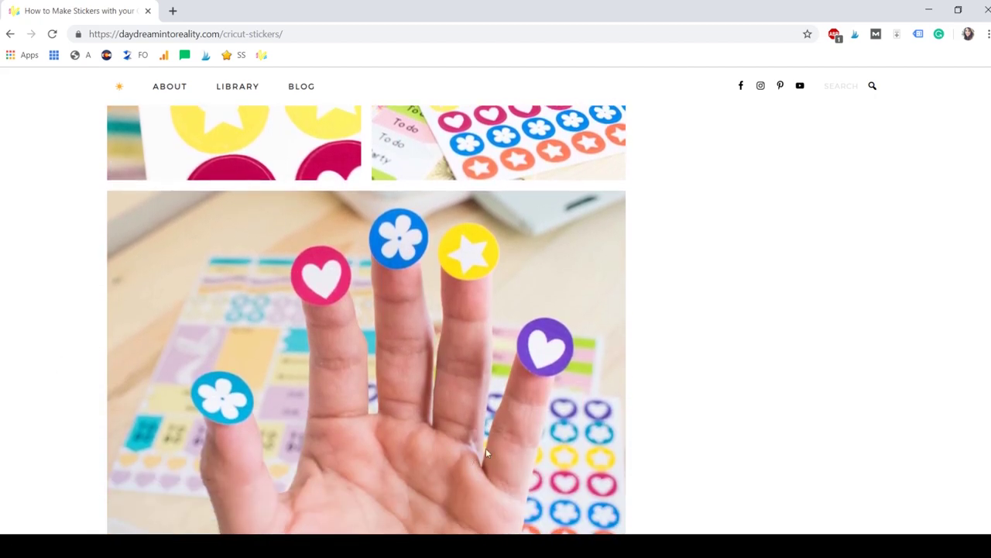
pyautogui.scroll(1, 78, 359)
pyautogui.scroll(-5, 75, 361)
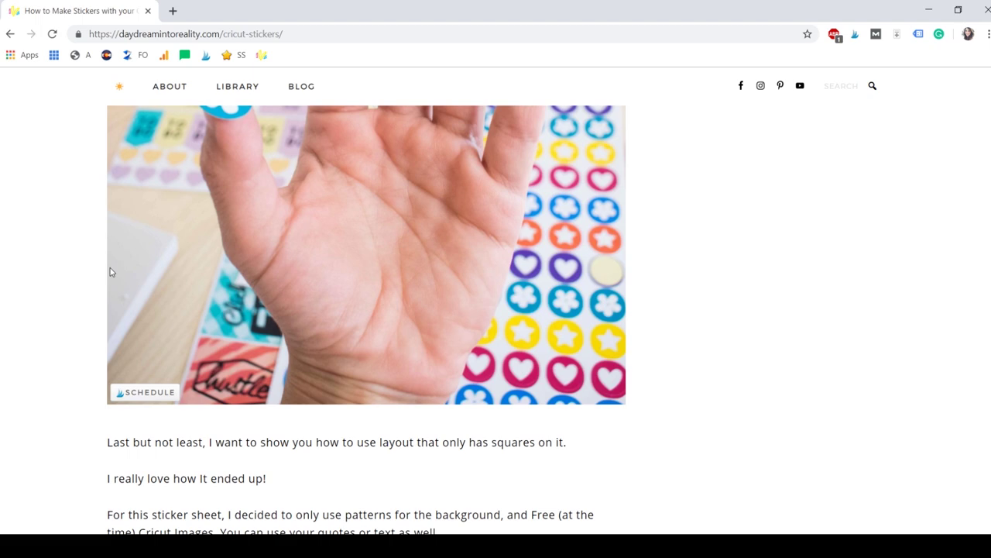
# - Open a new blank Cricut Design Space canvas in a separate browser tab
pyautogui.click(170, 9)
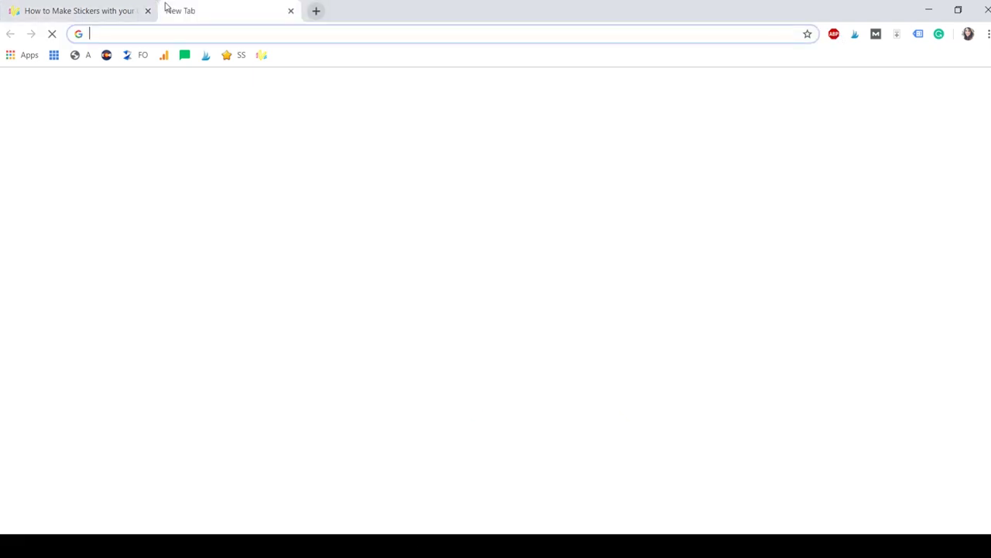
pyautogui.write('de')
pyautogui.press('Return')
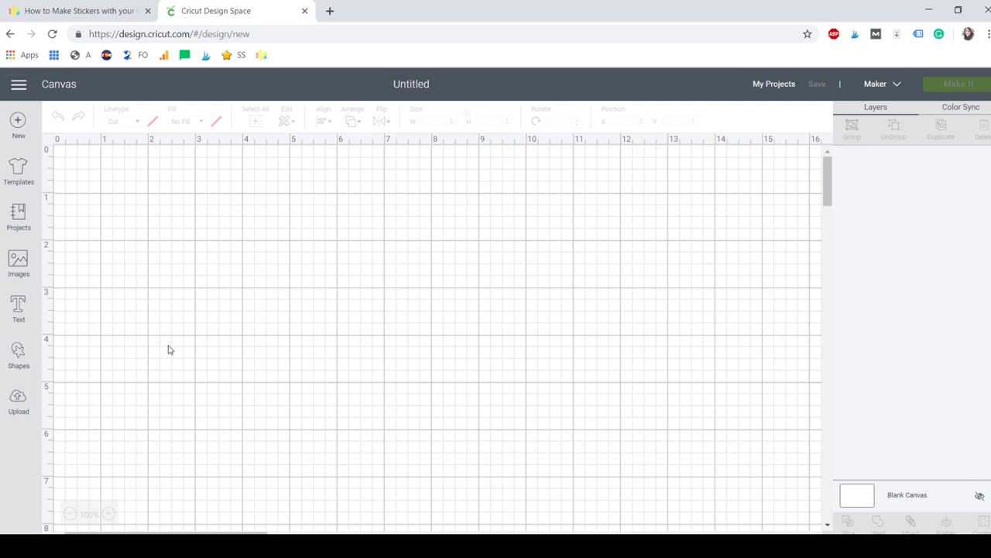
# - Insert a square on the canvas and set its material color to white
pyautogui.click(17, 352)
pyautogui.click(79, 266)
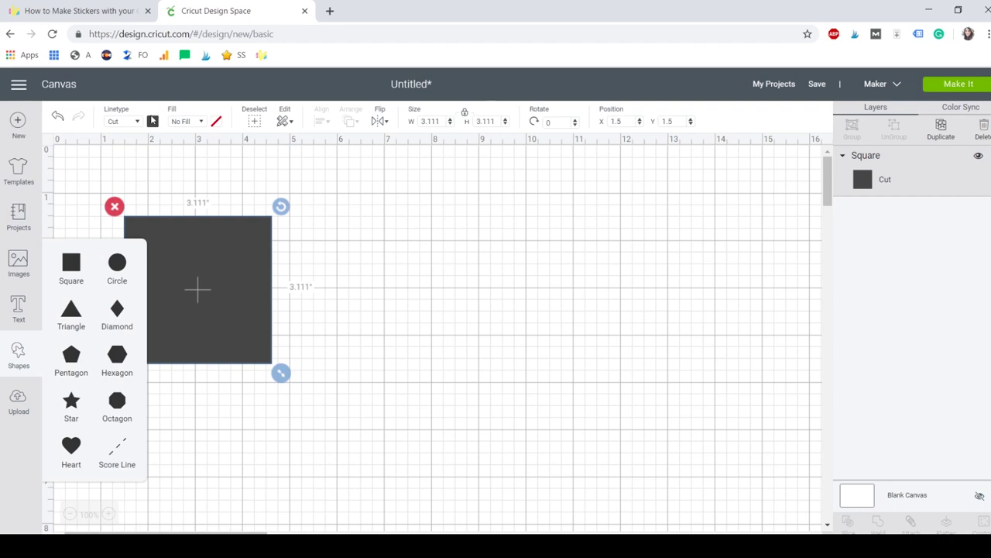
pyautogui.click(153, 122)
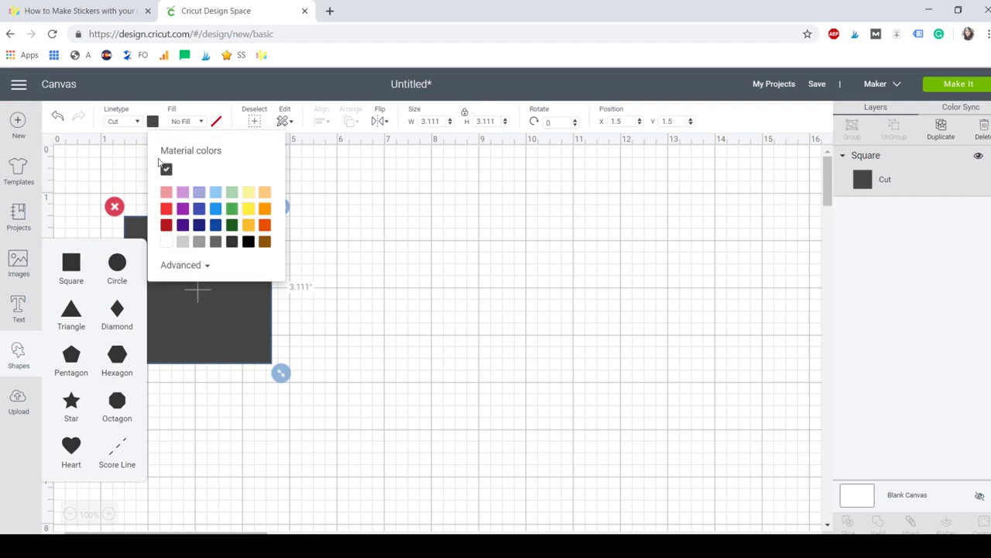
pyautogui.click(166, 242)
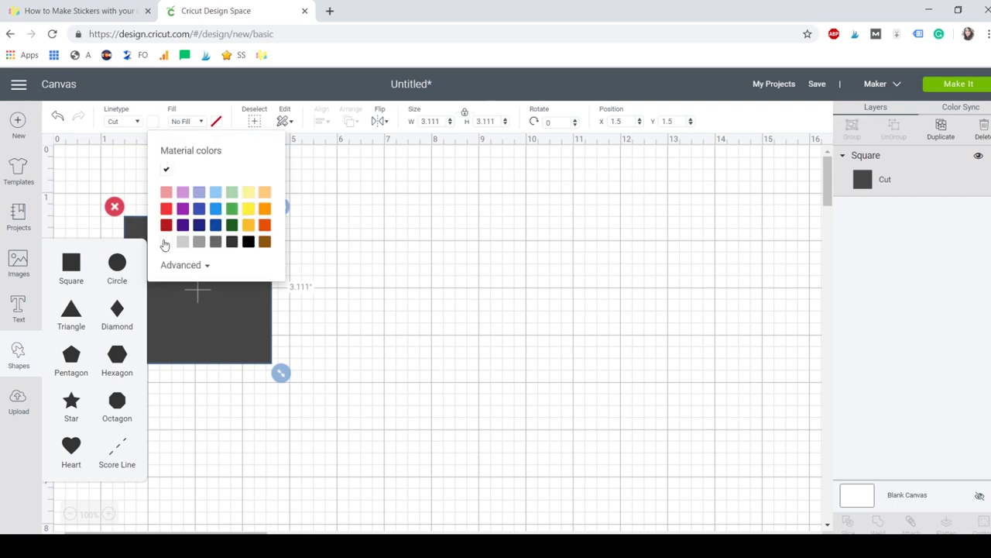
pyautogui.click(252, 296)
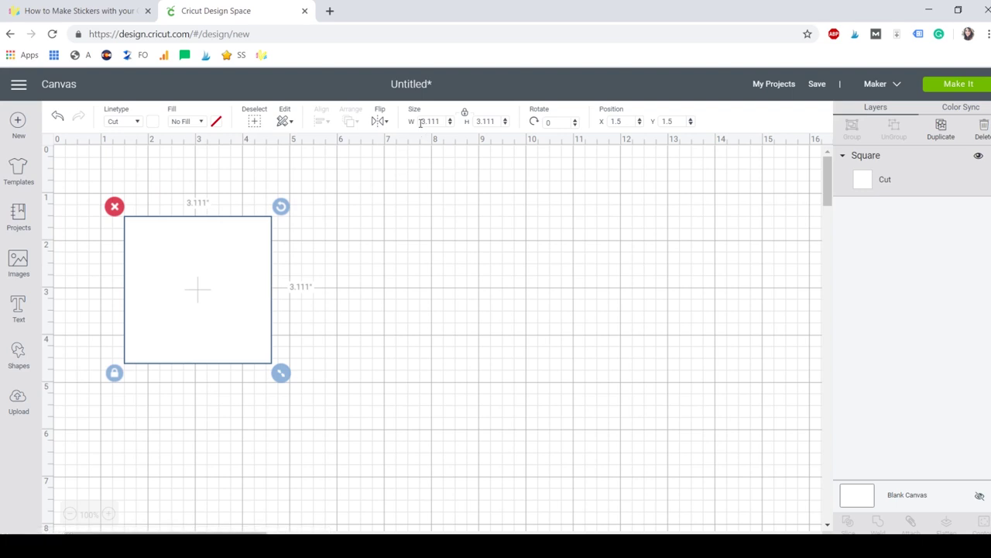
# - Unlock the white square's proportions, size it to 6.75 by 9.25 in, and move it to about X 1.181, Y 0.486
pyautogui.click(465, 115)
pyautogui.click(433, 122)
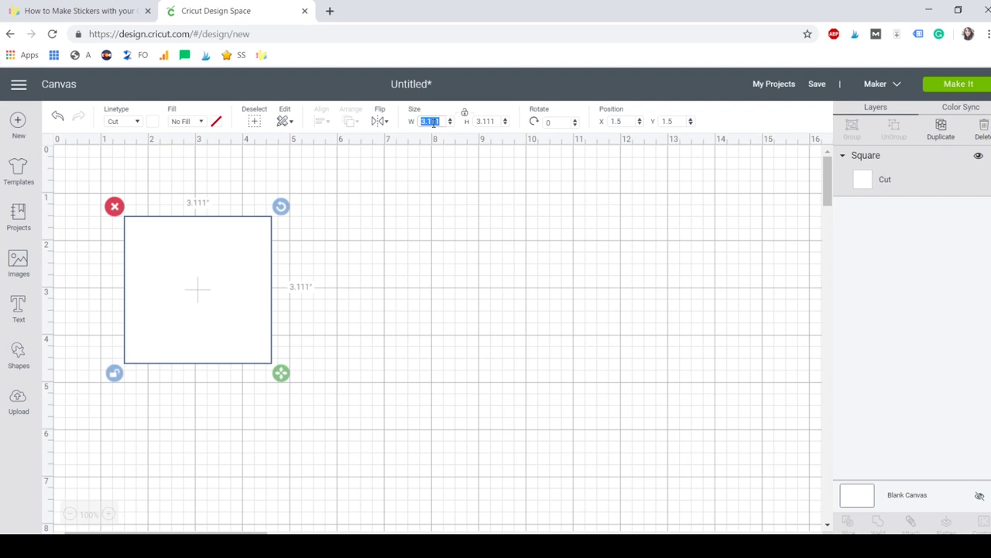
pyautogui.write('6.75')
pyautogui.click(477, 120)
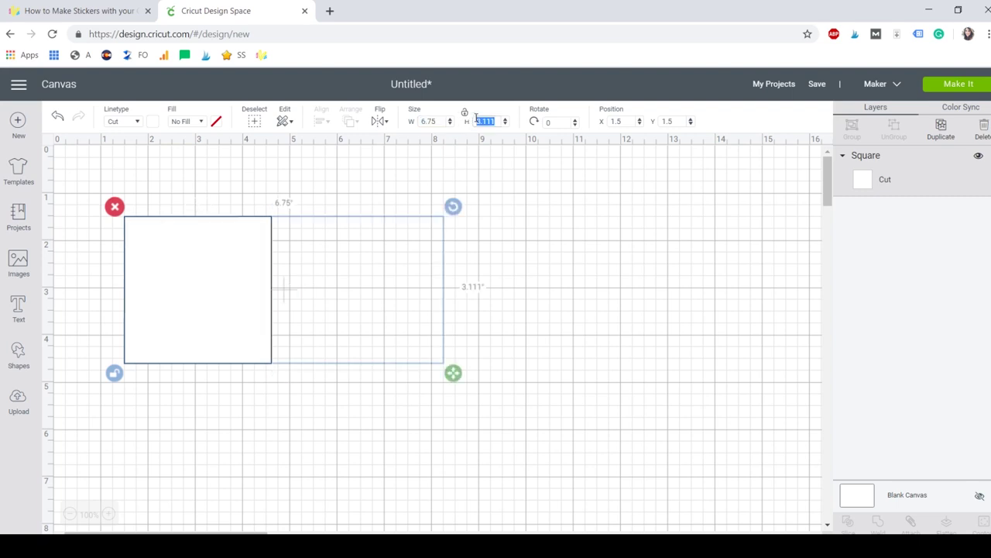
pyautogui.write('3.25')
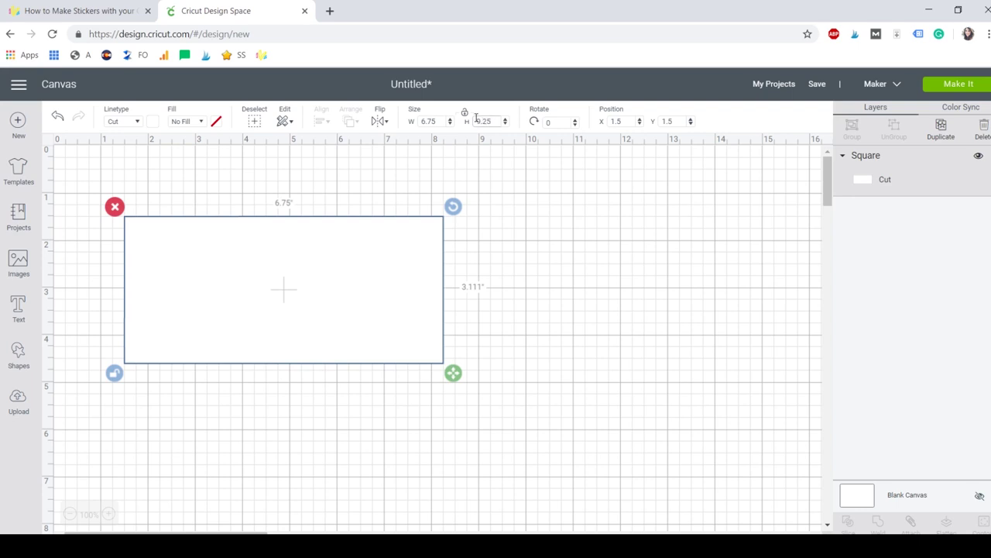
pyautogui.press('Return')
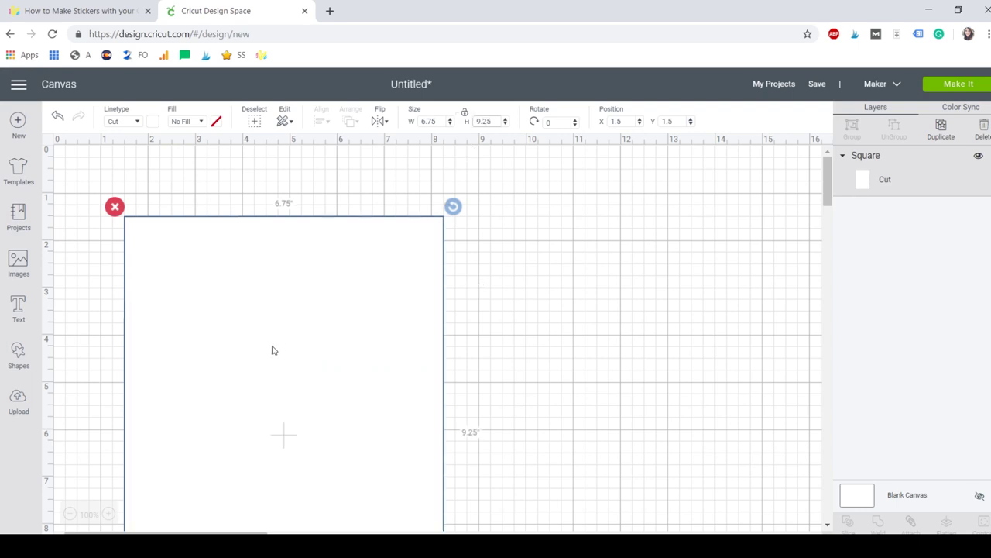
pyautogui.moveTo(272, 348); pyautogui.dragTo(254, 300)
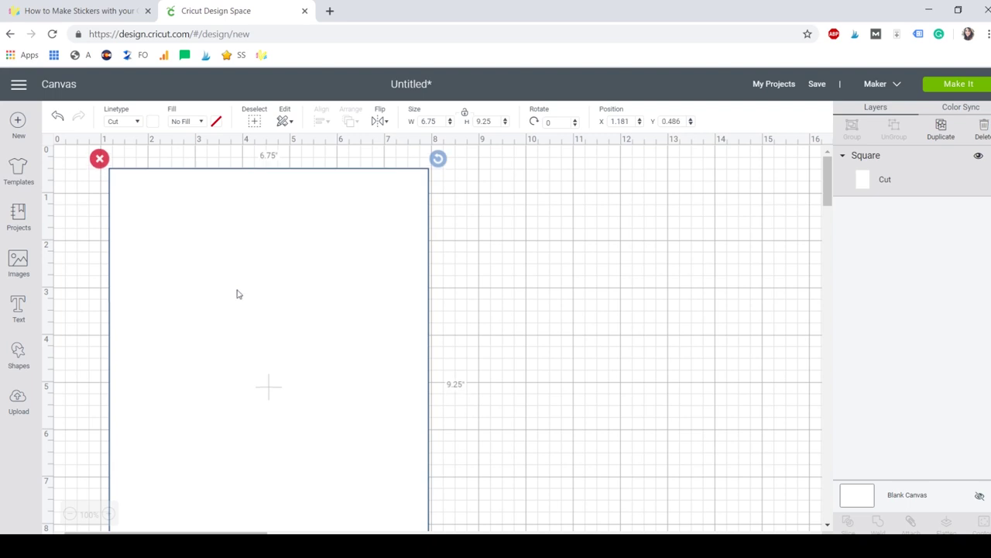
# - Check the recommended guideline dimensions in Step 1 of the sticker article, and return to the Cricut Design Space canvas
pyautogui.click(120, 8)
pyautogui.scroll(-1, 321, 215)
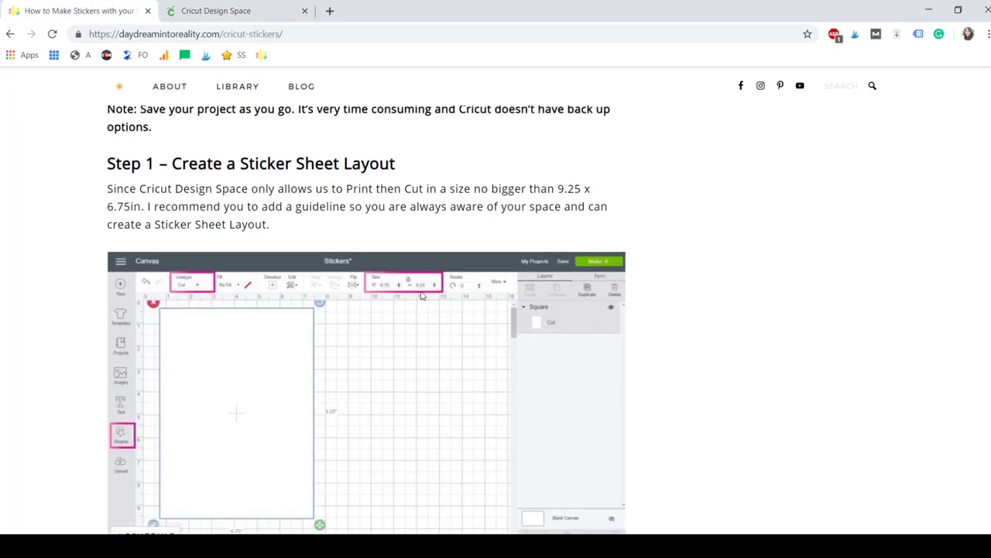
pyautogui.click(232, 6)
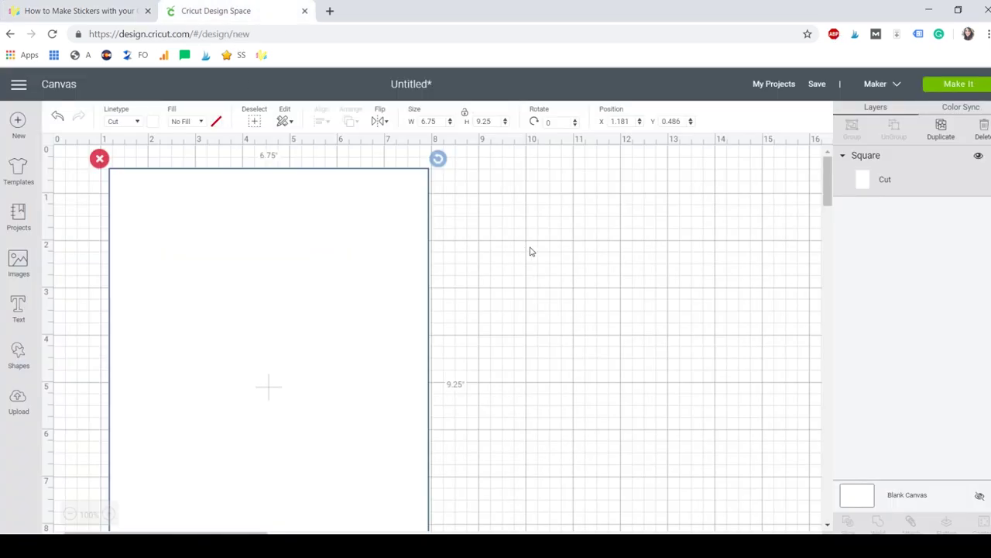
# - Reposition the white guideline rectangle to about X 1.588, Y 0.556 with the whole sheet in view
pyautogui.moveTo(299, 265); pyautogui.dragTo(301, 267)
pyautogui.scroll(-3, 302, 255)
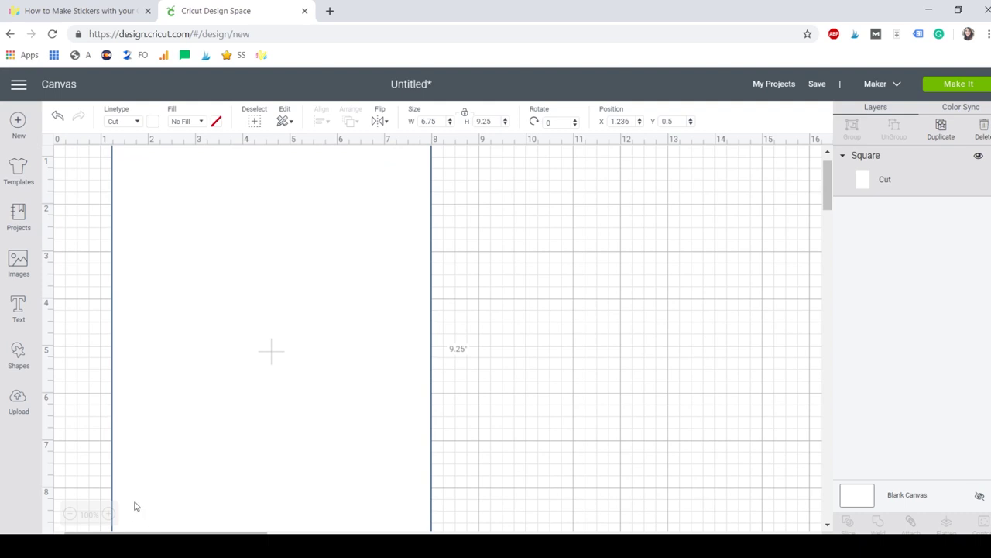
pyautogui.scroll(-1, 358, 421)
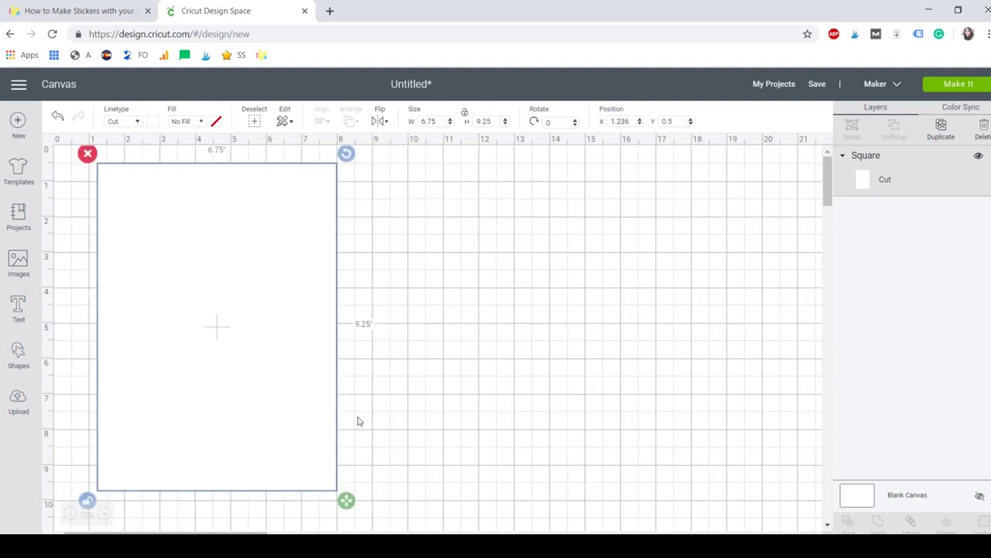
pyautogui.click(474, 328)
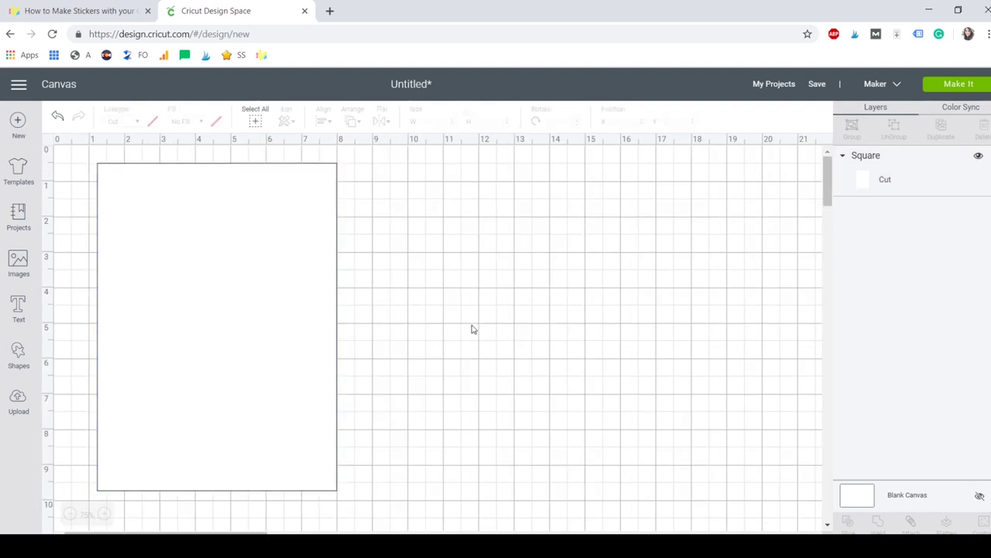
pyautogui.click(269, 256)
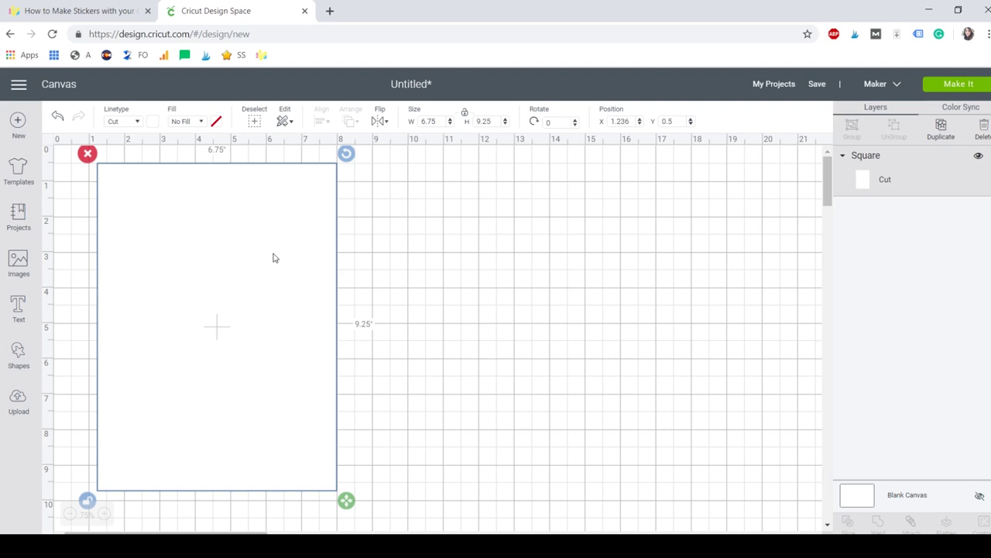
pyautogui.moveTo(275, 257); pyautogui.dragTo(289, 262)
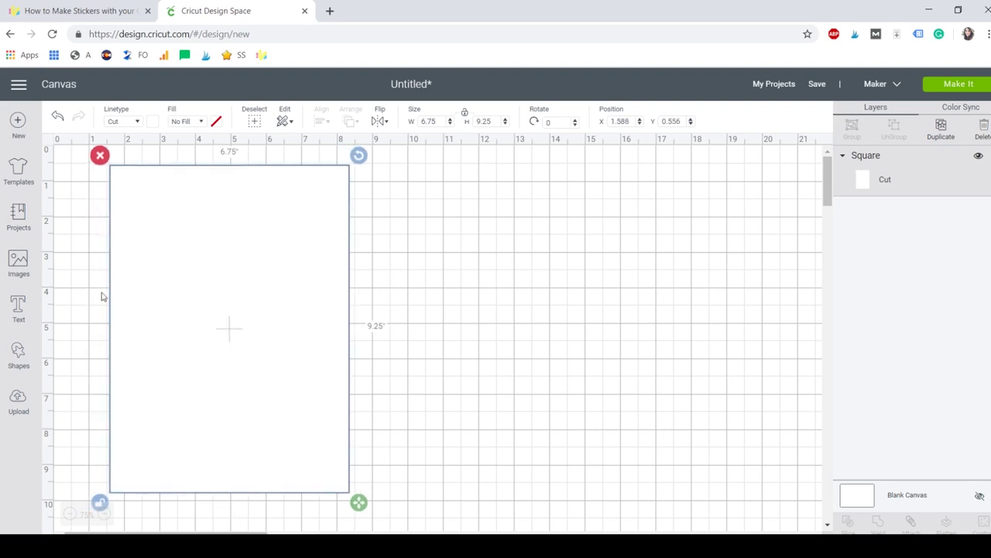
# - Insert a second square, place it beside the guideline at about X 9.407, Y 0.741, and scale it down to about 2.593 in
pyautogui.click(31, 357)
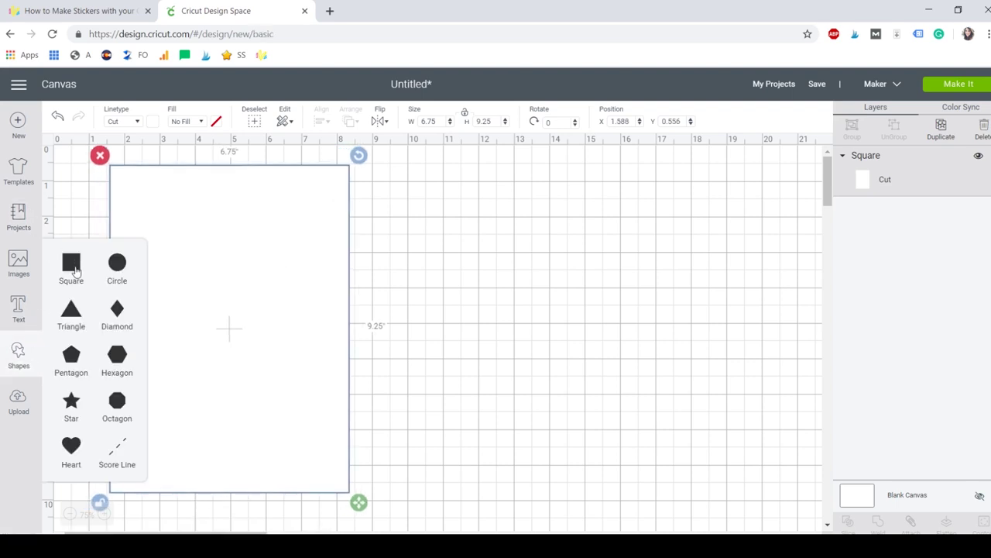
pyautogui.click(70, 265)
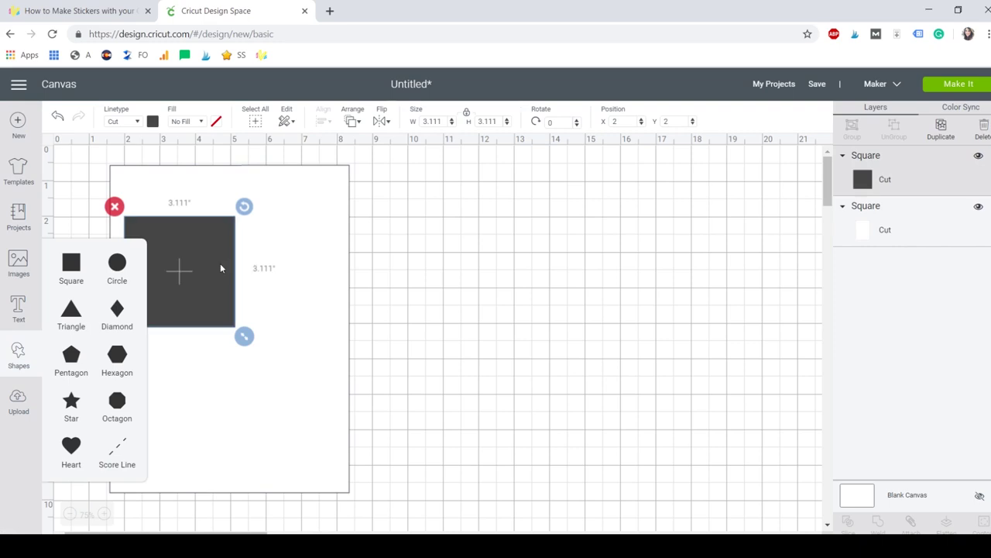
pyautogui.moveTo(234, 268); pyautogui.dragTo(512, 224)
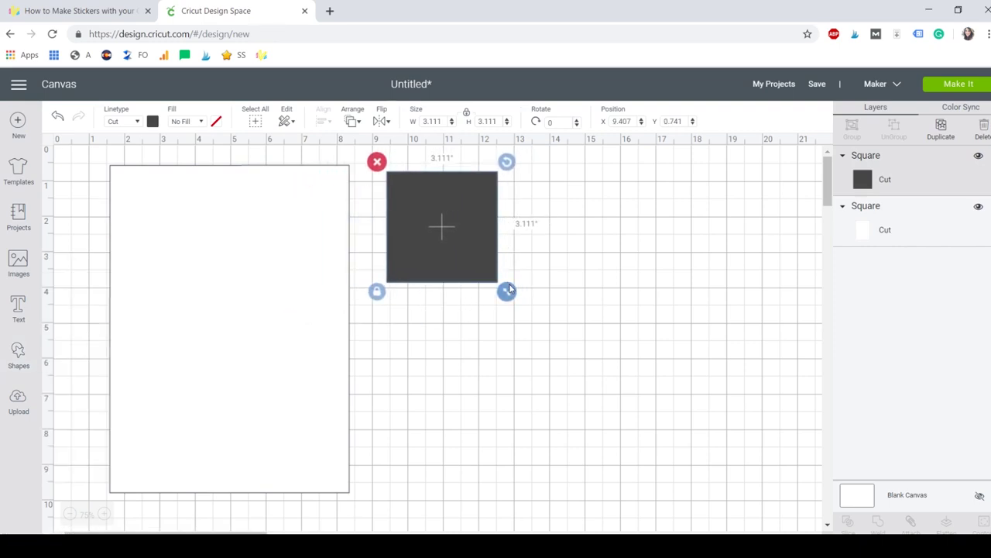
pyautogui.moveTo(507, 293); pyautogui.dragTo(563, 232)
# - Make two copies of the dark square and line them up beside it in a row, with the last at about X 15.111, Y 0.722
pyautogui.click(482, 271)
pyautogui.hotkey('ctrl', 'v')
pyautogui.click(465, 288)
pyautogui.click(543, 255)
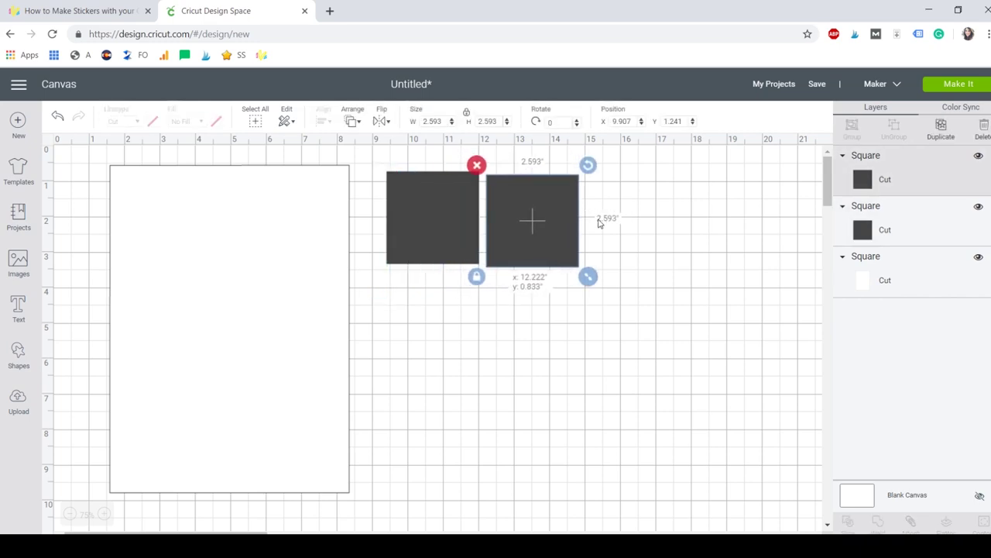
pyautogui.click(941, 128)
pyautogui.moveTo(546, 231); pyautogui.dragTo(633, 215)
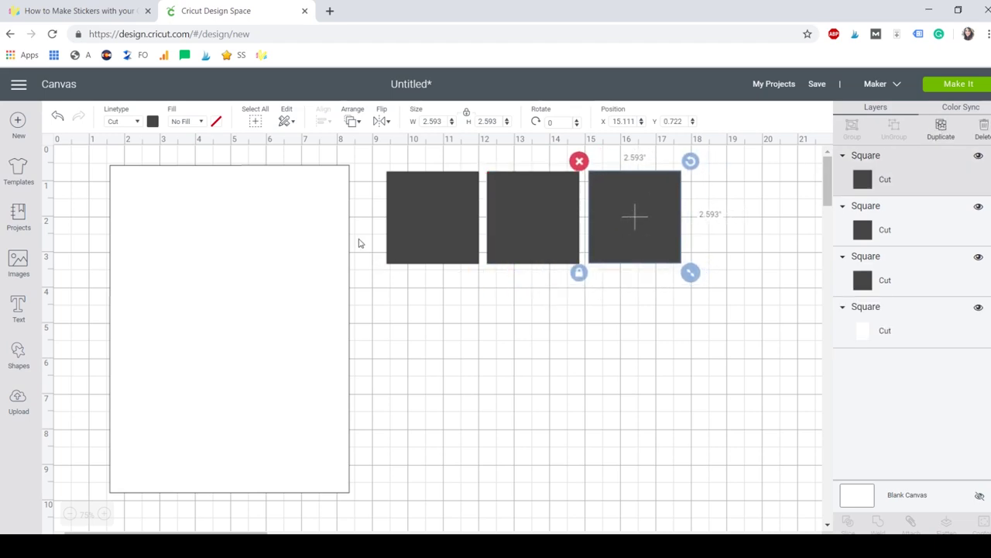
# - Insert a circle, place it below the squares at about X 9.241, Y 3.926, and scale it down to about 2.204 in
pyautogui.click(15, 349)
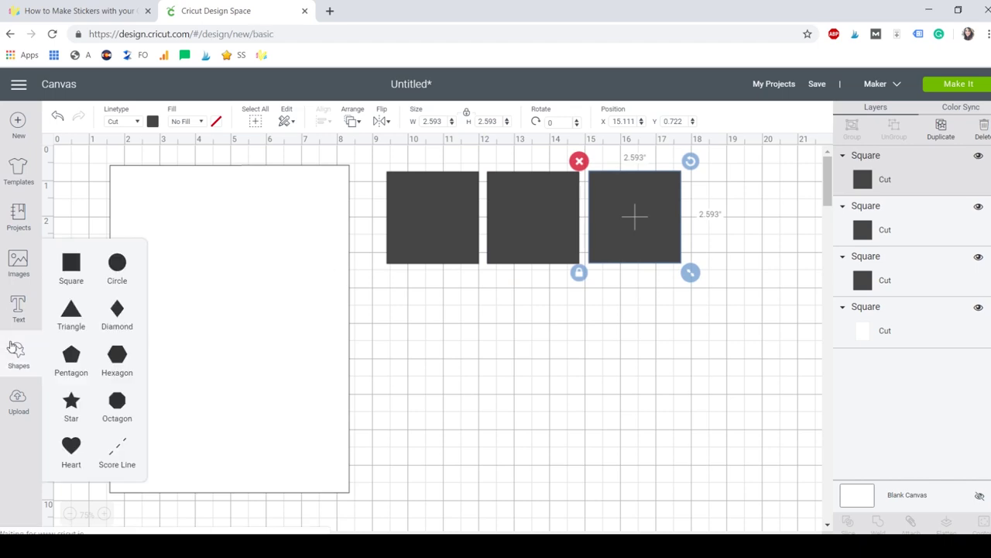
pyautogui.click(128, 275)
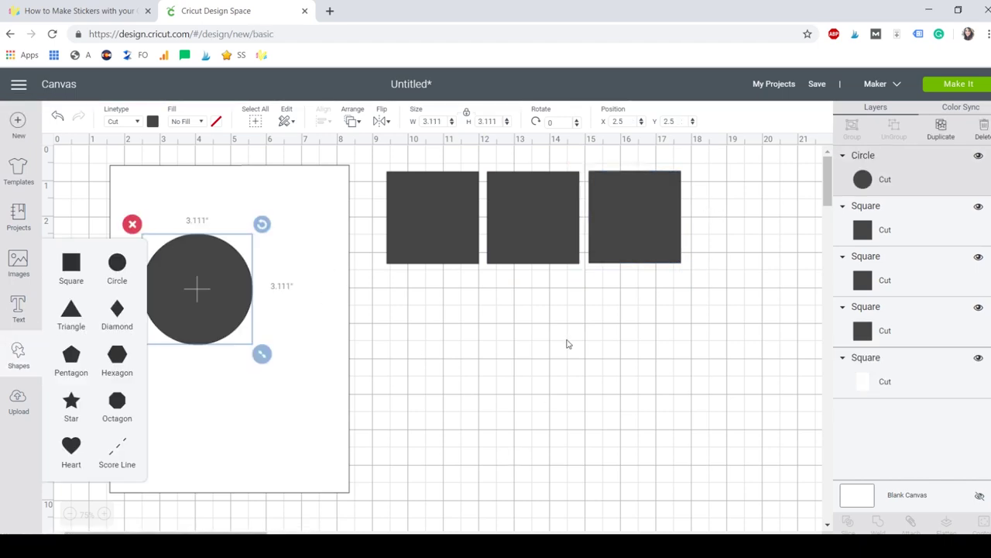
pyautogui.moveTo(210, 319); pyautogui.dragTo(471, 365)
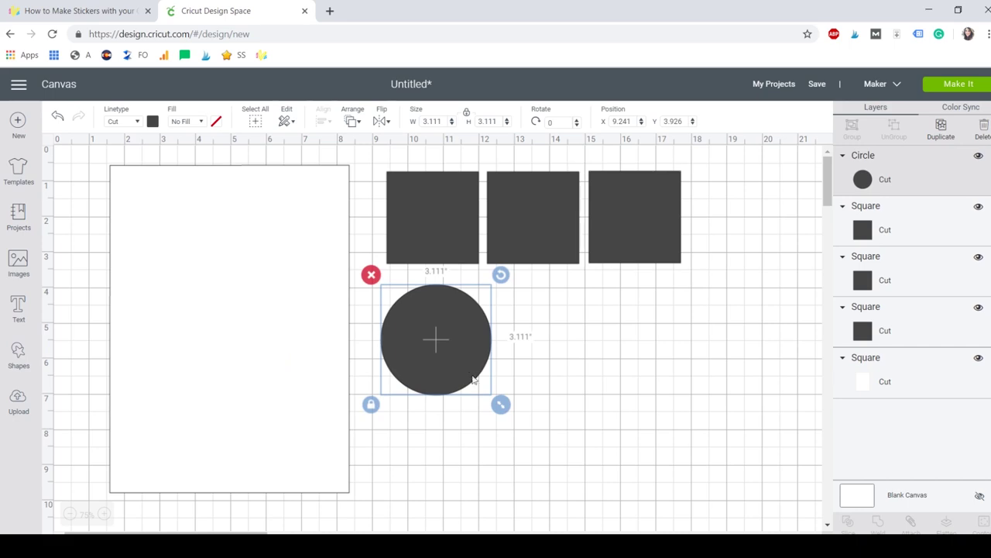
pyautogui.moveTo(497, 400); pyautogui.dragTo(459, 374)
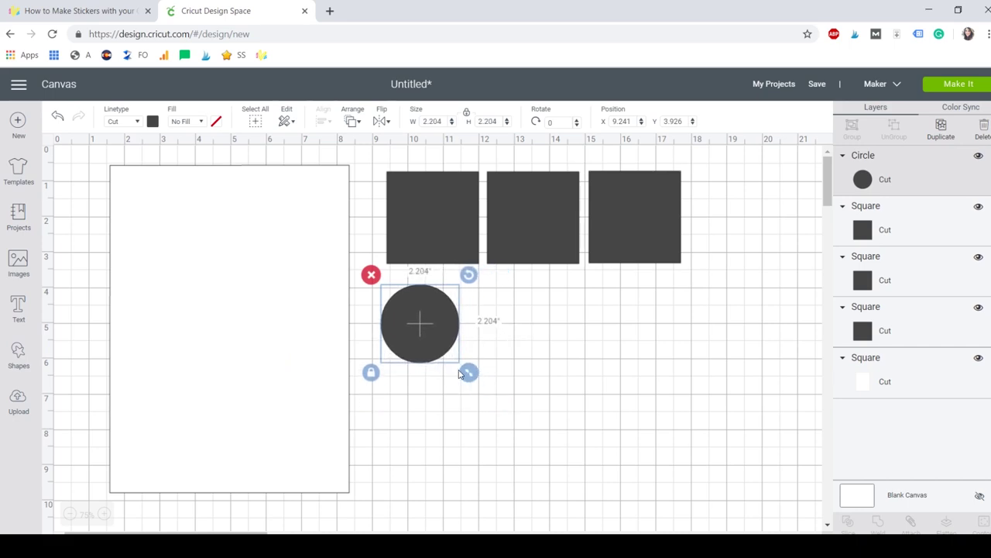
# - Make two copies of the circle and line them up beside it in a row, with the last at about X 14.519, Y 4.056
pyautogui.click(17, 355)
pyautogui.click(418, 319)
pyautogui.hotkey('ctrl', 'd')
pyautogui.moveTo(432, 324); pyautogui.dragTo(591, 305)
pyautogui.hotkey('ctrl', 'd')
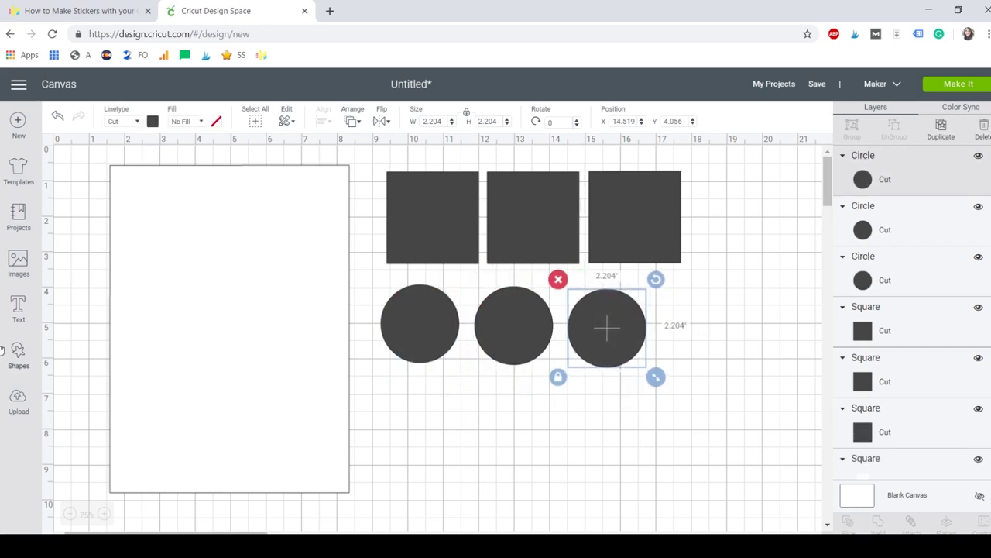
# - Insert a heart below the first circle at about X 9.315, Y 6.685, scaled down to about 1.857 by 1.757 in
pyautogui.click(20, 356)
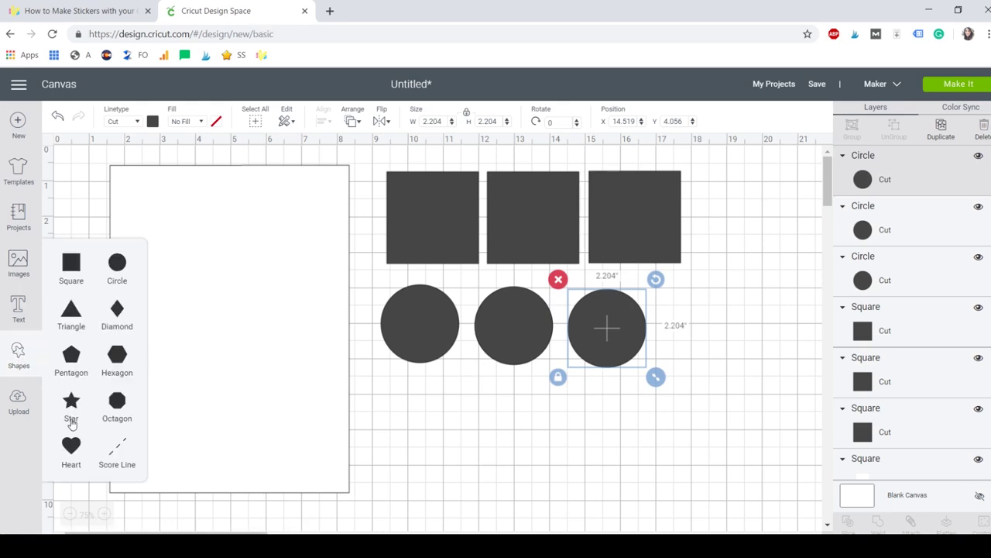
pyautogui.click(71, 443)
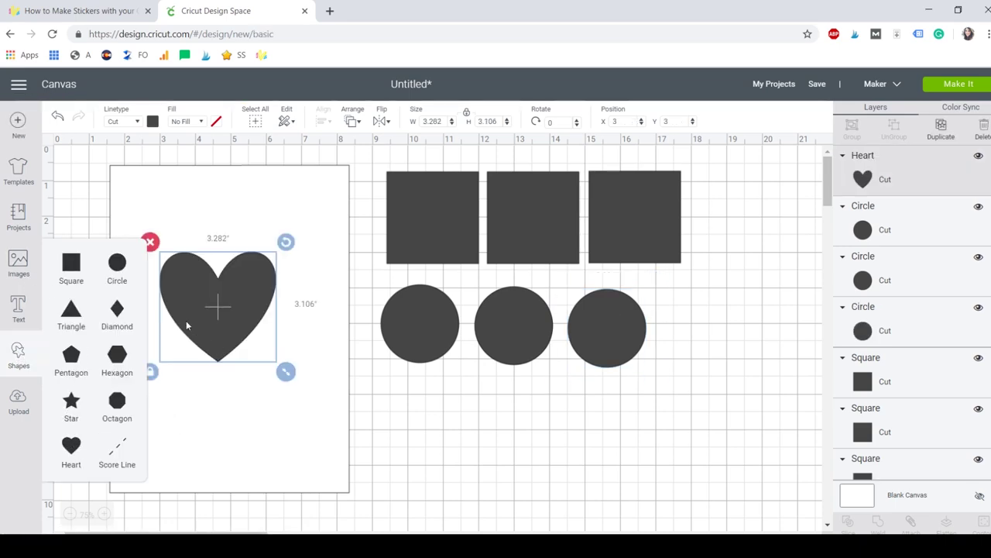
pyautogui.moveTo(252, 364); pyautogui.dragTo(449, 479)
pyautogui.moveTo(489, 504); pyautogui.dragTo(454, 480)
# - Insert a hexagon beside the heart at about X 11.648, Y 6.611, scaled down to about 2.556 by 2.213 in
pyautogui.click(10, 359)
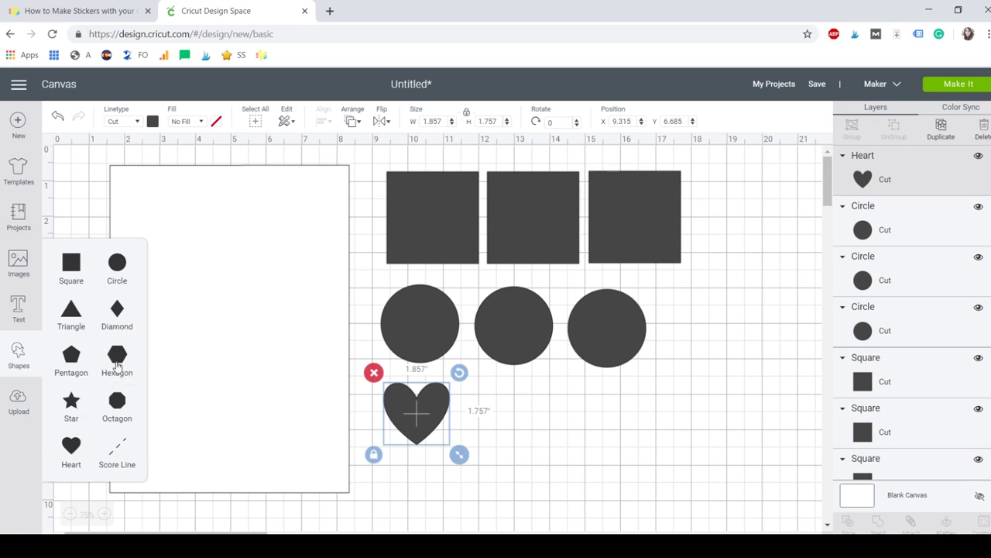
pyautogui.click(117, 364)
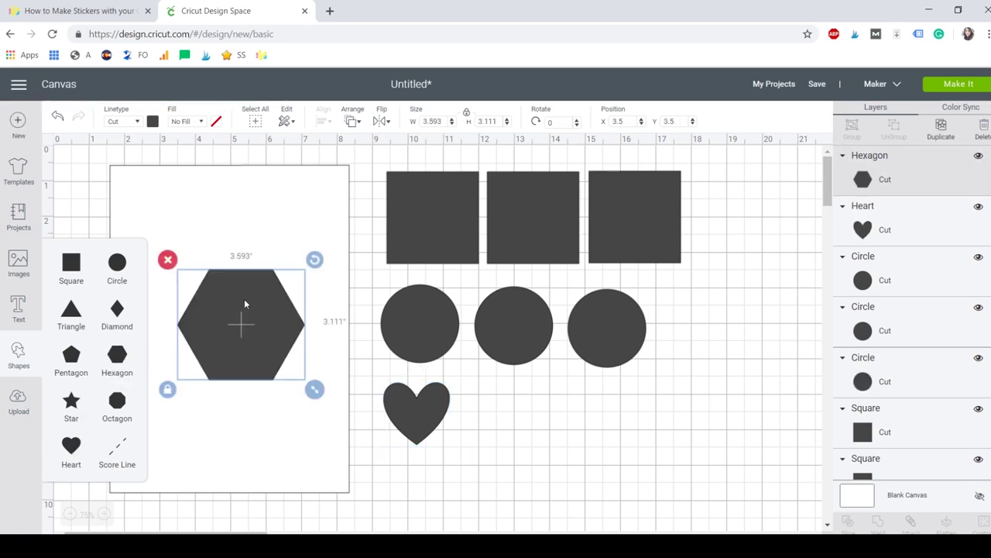
pyautogui.moveTo(256, 307); pyautogui.dragTo(534, 415)
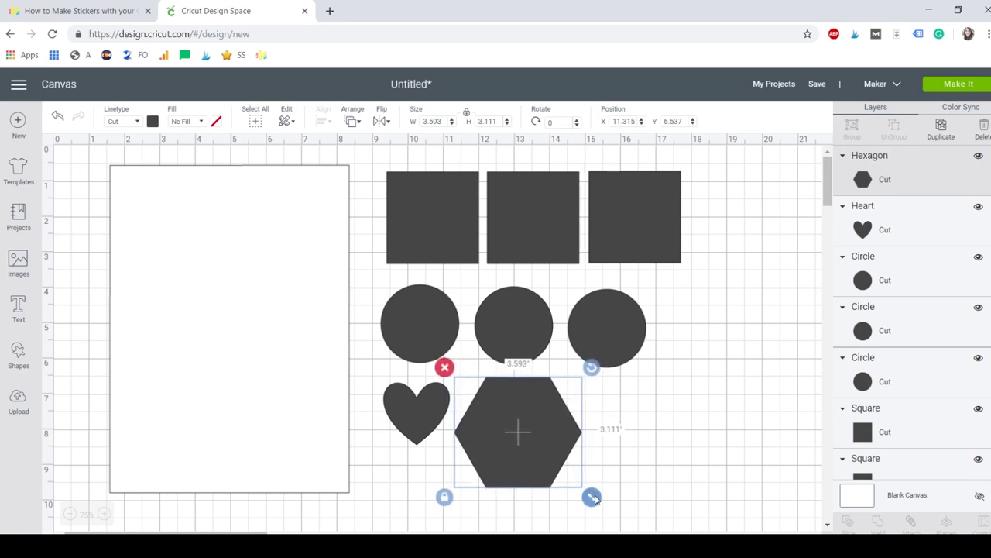
pyautogui.moveTo(589, 496); pyautogui.dragTo(566, 467)
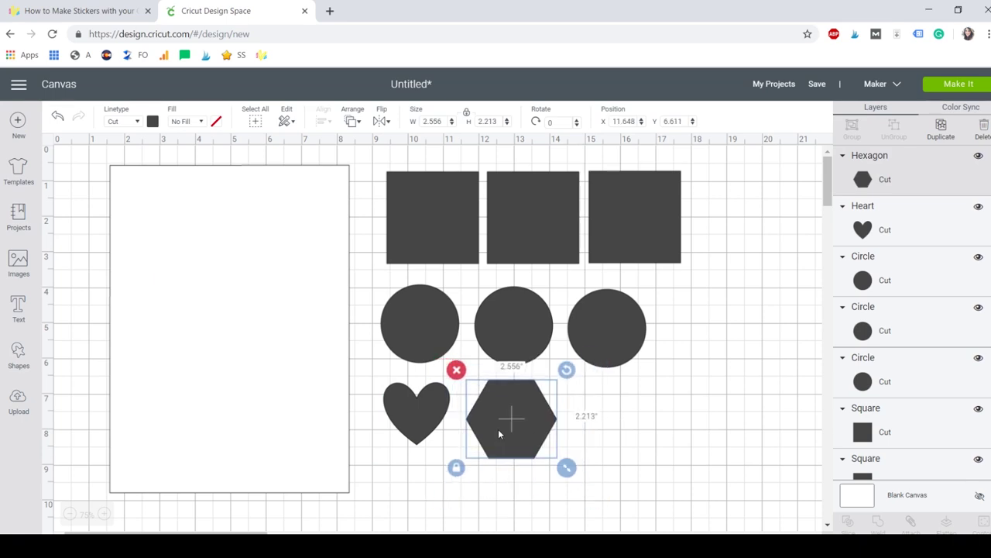
# - Move the first square into the guideline's top-left corner at about X 1.722, Y 0.704, and reshape it freely to 2 by 0.667 in
pyautogui.click(432, 228)
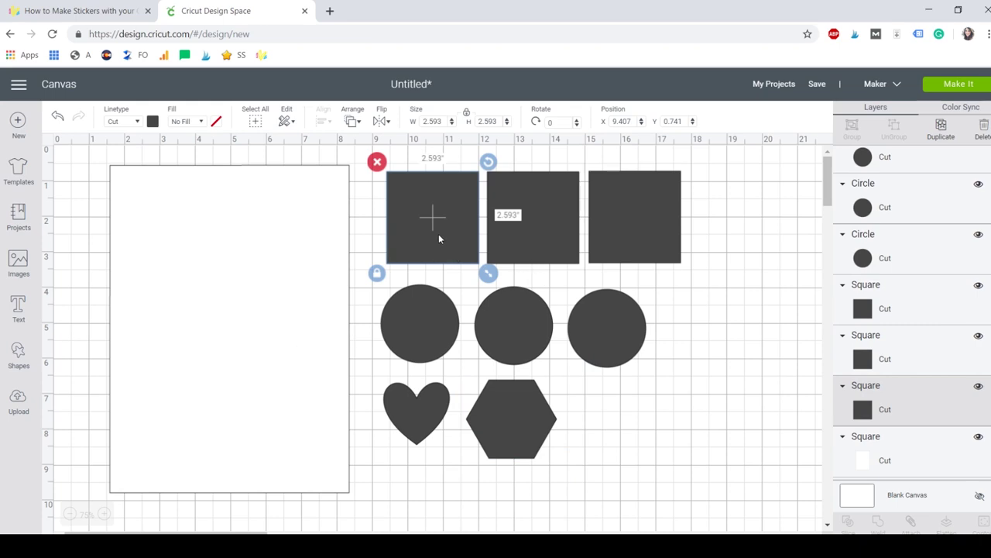
pyautogui.moveTo(417, 199); pyautogui.dragTo(143, 200)
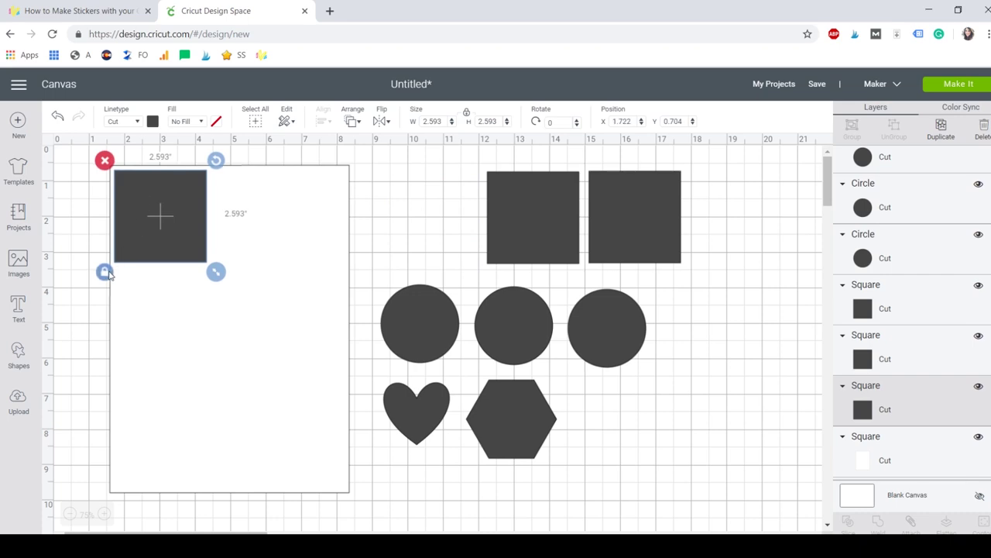
pyautogui.moveTo(215, 277); pyautogui.dragTo(194, 213)
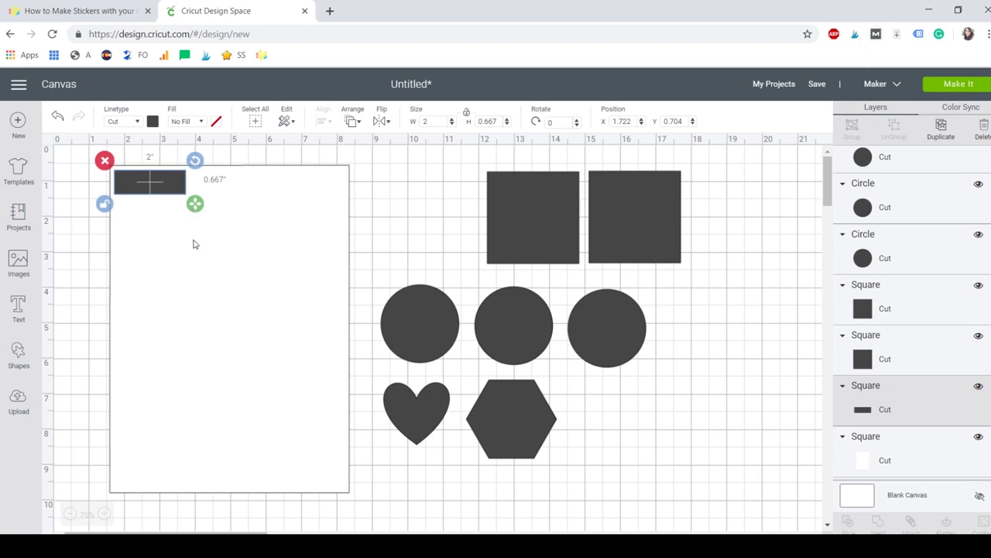
# - Copy the small rectangle below itself, then copy that pair beneath to form an evenly spaced column of four about 3 in tall
pyautogui.hotkey('ctrl', 'c')
pyautogui.hotkey('ctrl', 'v')
pyautogui.moveTo(173, 199); pyautogui.dragTo(155, 212)
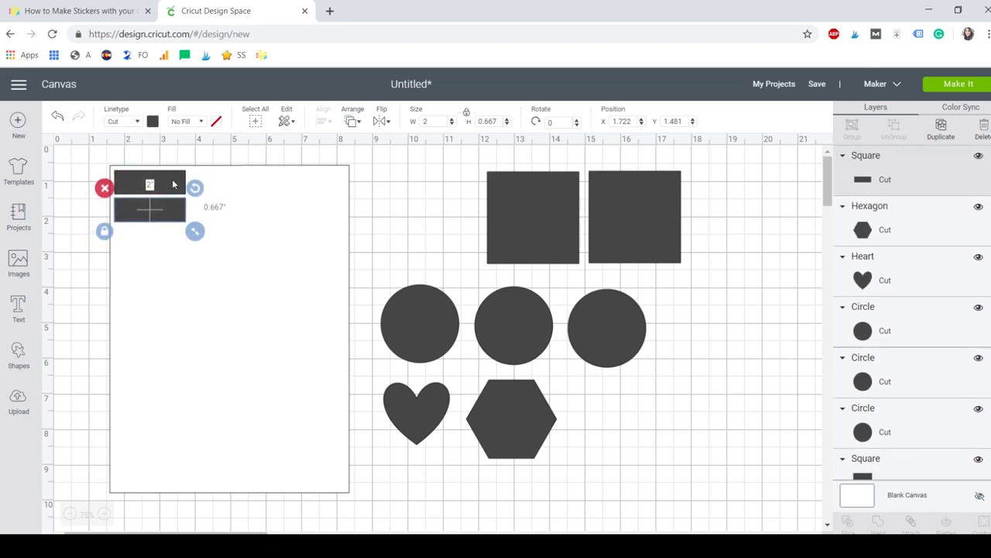
pyautogui.keyDown('shift'); pyautogui.click(174, 185); pyautogui.keyUp('shift')
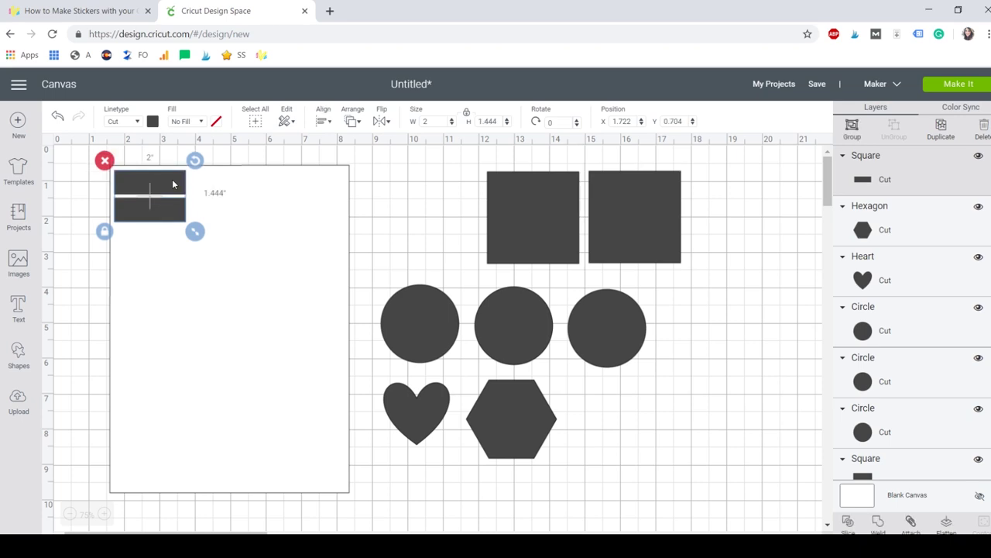
pyautogui.hotkey('ctrl', 'c')
pyautogui.hotkey('ctrl', 'v')
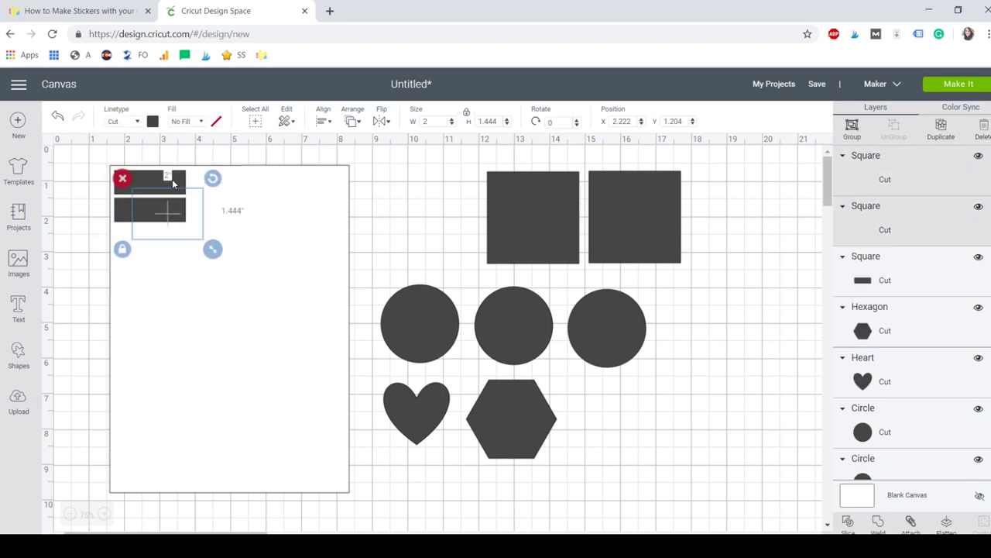
pyautogui.moveTo(182, 200); pyautogui.dragTo(164, 239)
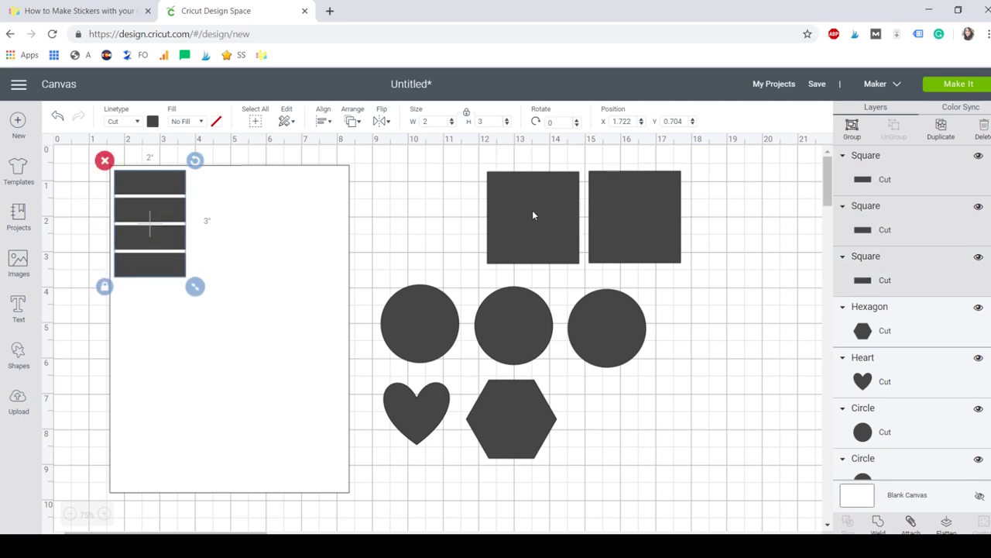
# - Copy the column of four rectangles and place the copy beside it at about X 3.833, Y 0.722
pyautogui.hotkey('ctrl', 'c')
pyautogui.hotkey('ctrl', 'v')
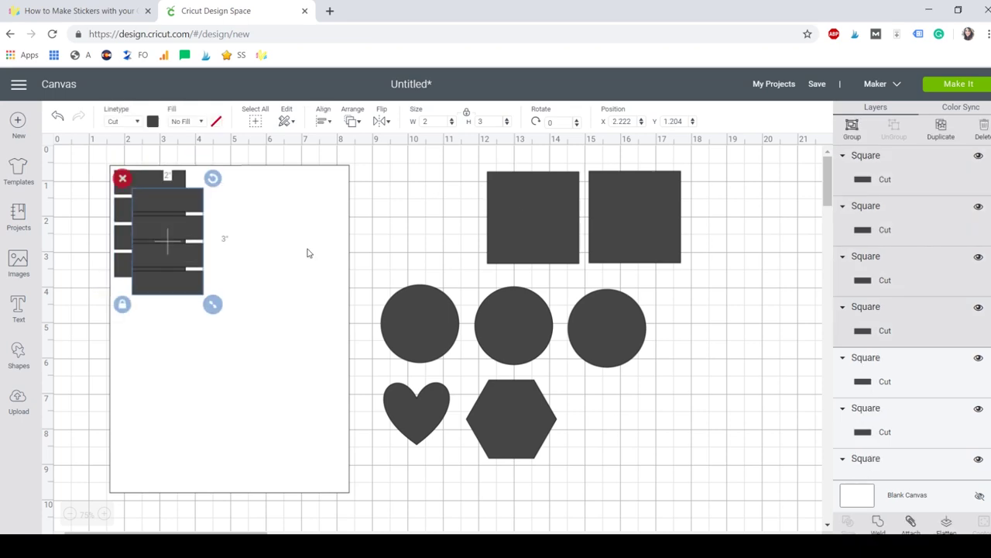
pyautogui.moveTo(144, 200); pyautogui.dragTo(207, 188)
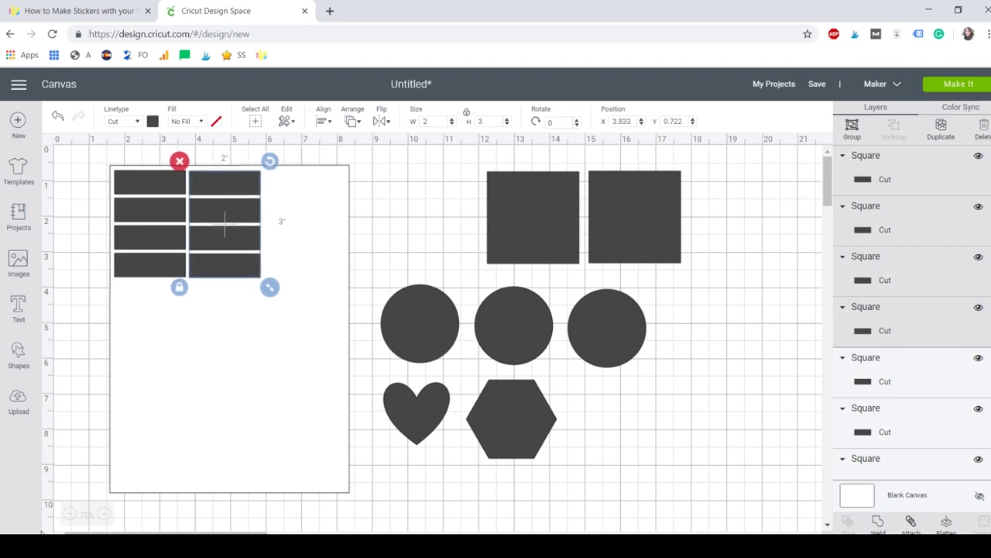
# - Distribute the second column's four rectangles vertically and align them left
pyautogui.click(104, 515)
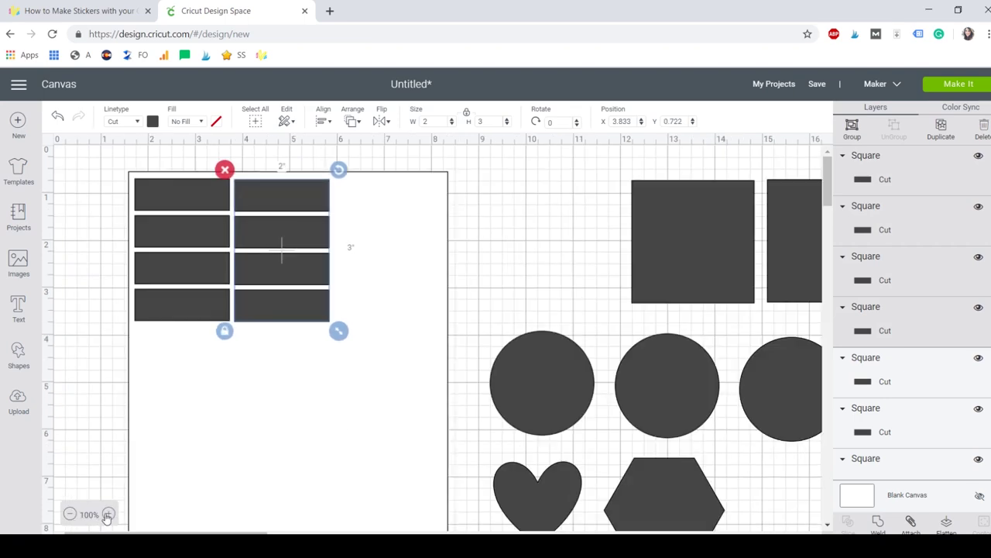
pyautogui.click(107, 515)
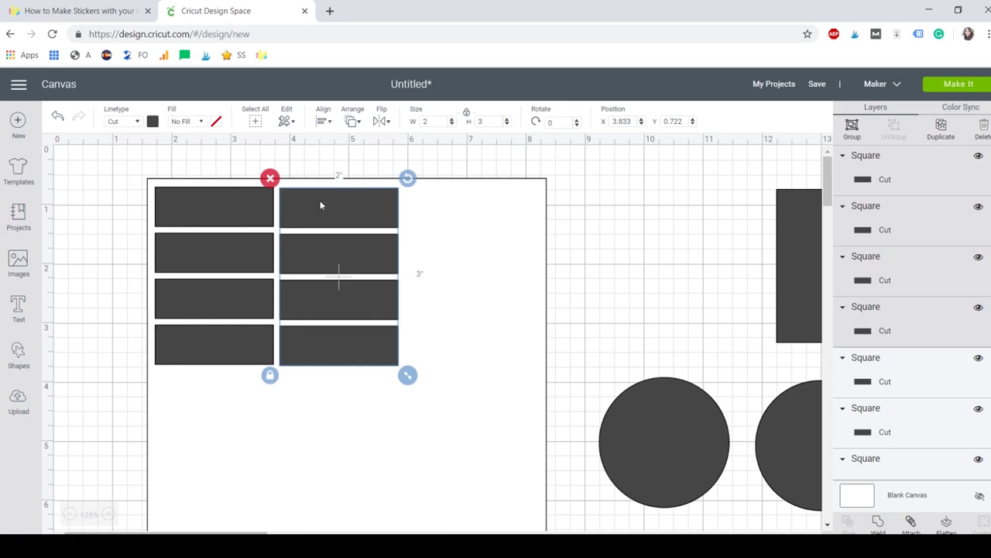
pyautogui.click(324, 121)
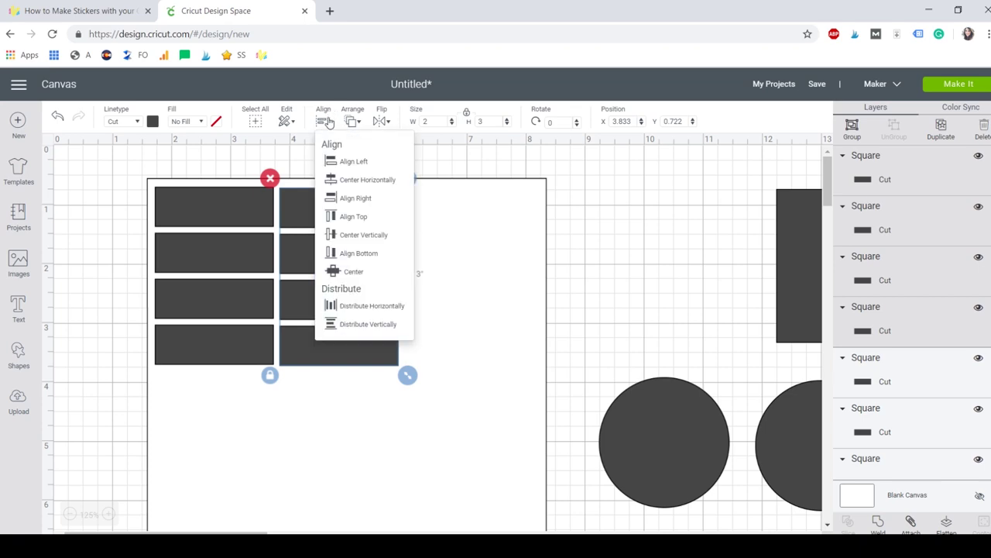
pyautogui.click(347, 326)
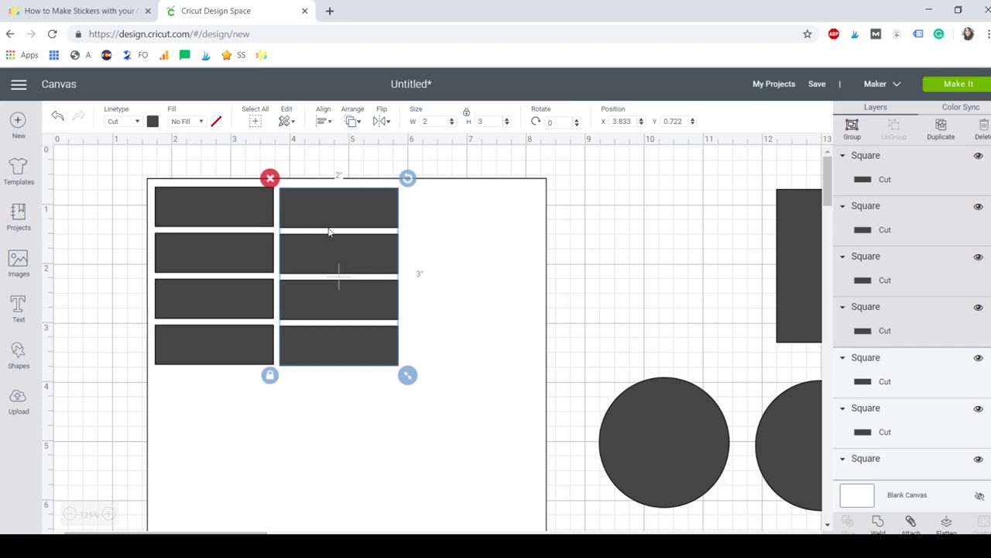
pyautogui.click(324, 121)
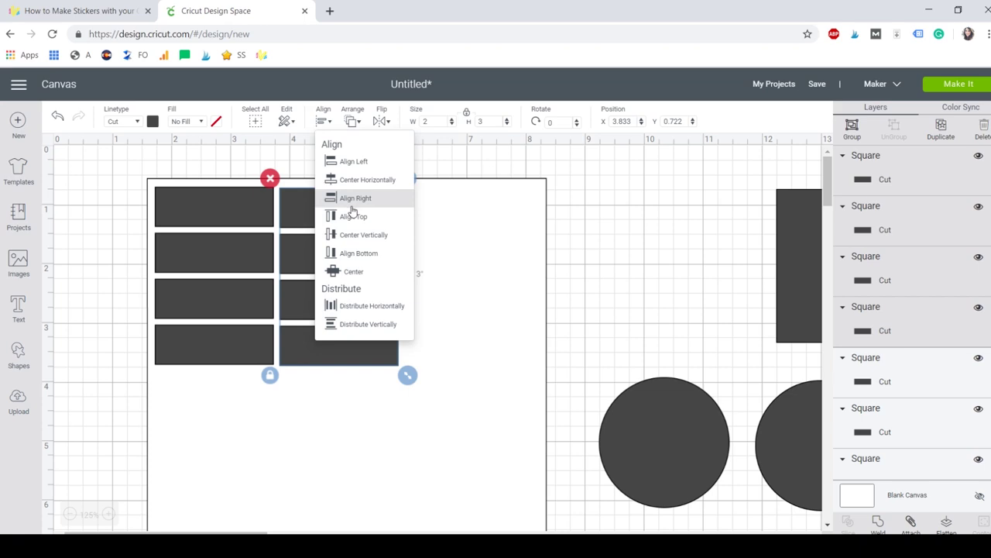
pyautogui.click(349, 164)
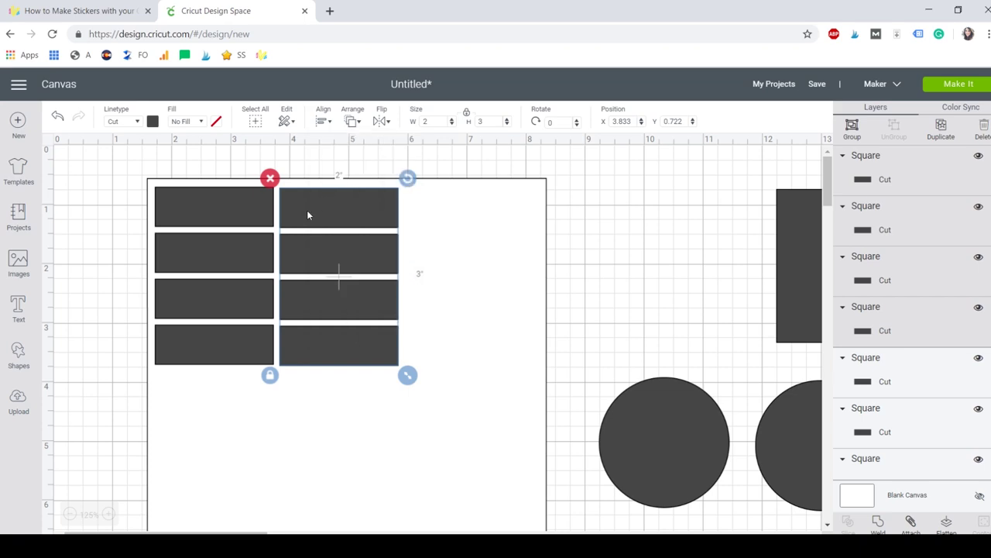
# - Nudge the second column up to about Y 0.711, level with the first column
pyautogui.moveTo(307, 210); pyautogui.dragTo(307, 214)
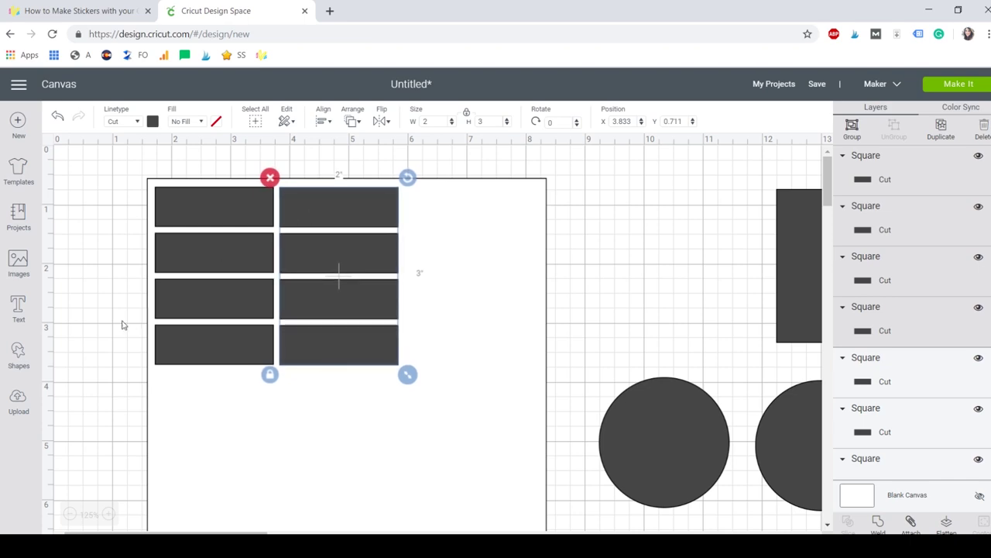
pyautogui.click(70, 515)
pyautogui.click(70, 514)
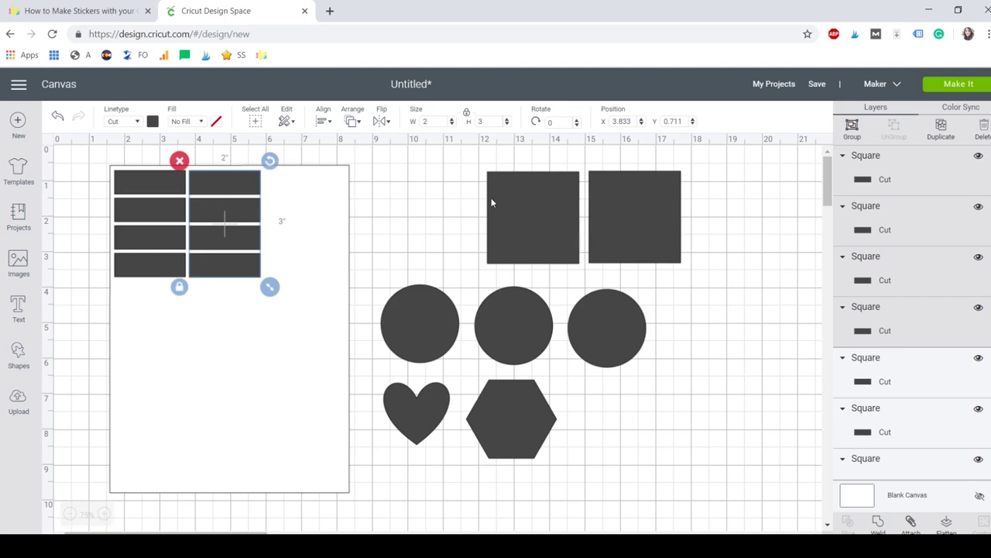
# - Move the next large square to the guideline's top-right corner at about X 5.926, Y 0.704, and reshape it freely to about 2.315 by 1.481 in
pyautogui.click(447, 224)
pyautogui.click(530, 185)
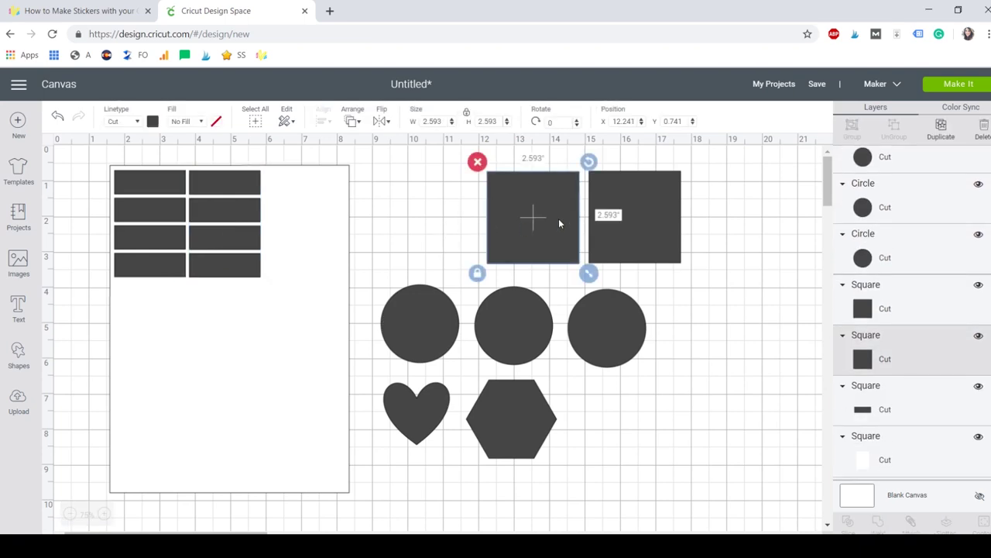
pyautogui.click(404, 409)
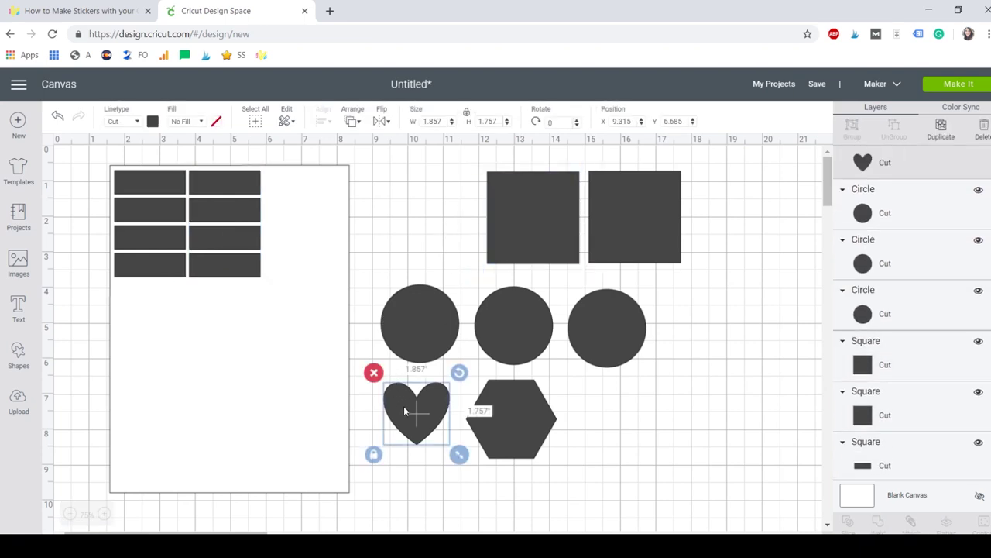
pyautogui.click(513, 215)
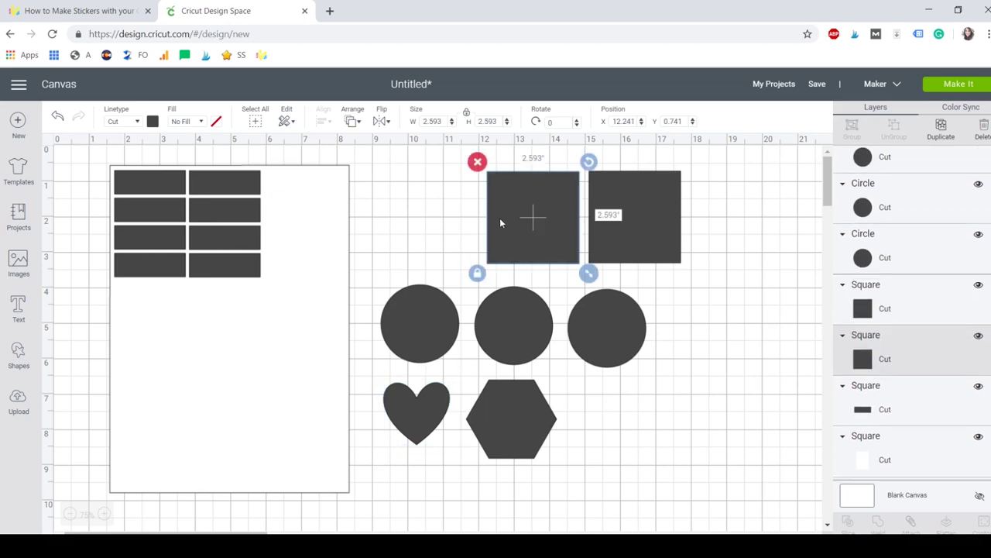
pyautogui.click(477, 273)
pyautogui.moveTo(589, 272); pyautogui.dragTo(451, 261)
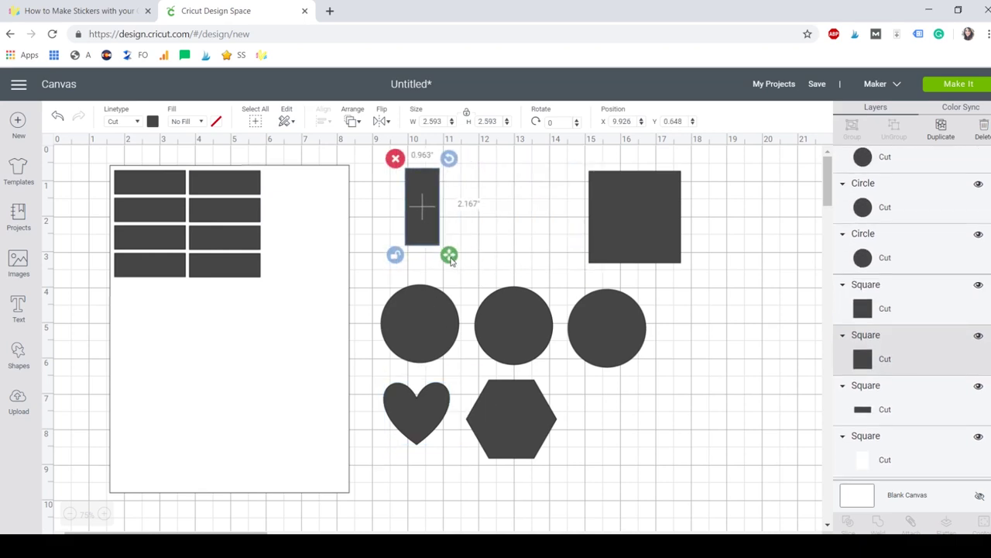
pyautogui.moveTo(413, 219); pyautogui.dragTo(271, 220)
pyautogui.moveTo(308, 255); pyautogui.dragTo(355, 232)
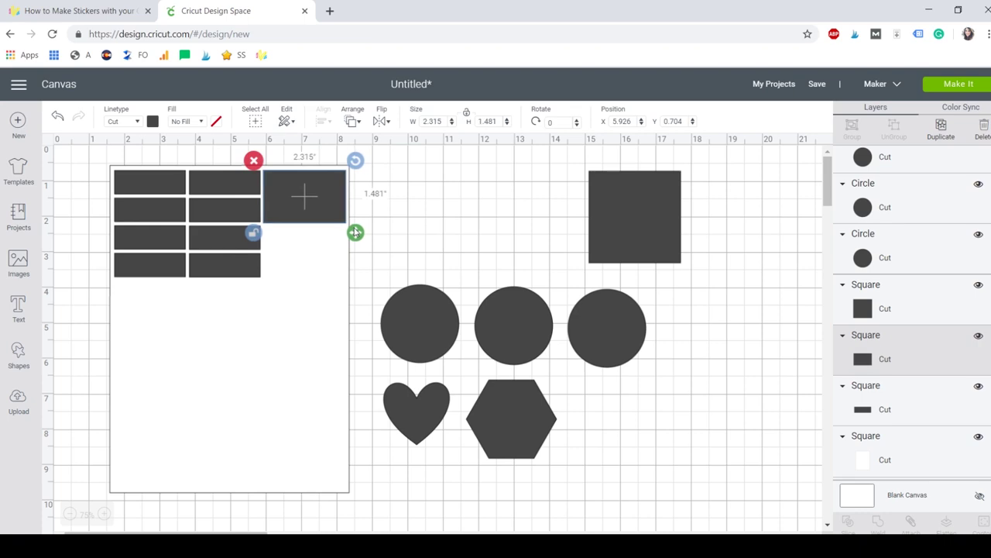
# - Duplicate the 2.315 by 1.481 in rectangle, place the copy directly below at about X 5.926, Y 2.278, and inspect its alignment
pyautogui.hotkey('ctrl', 'd')
pyautogui.moveTo(310, 203); pyautogui.dragTo(290, 256)
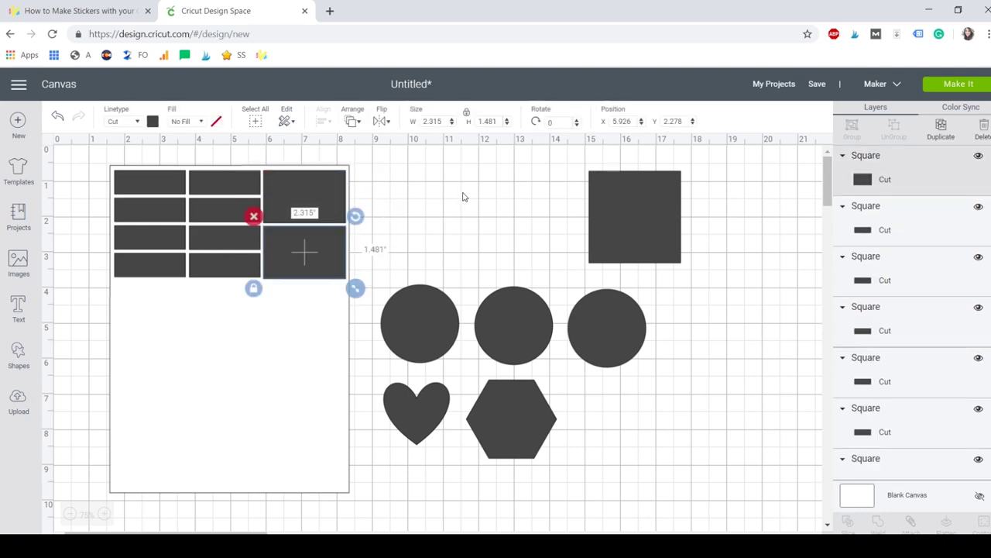
pyautogui.click(463, 196)
pyautogui.click(420, 357)
pyautogui.click(305, 252)
pyautogui.click(103, 513)
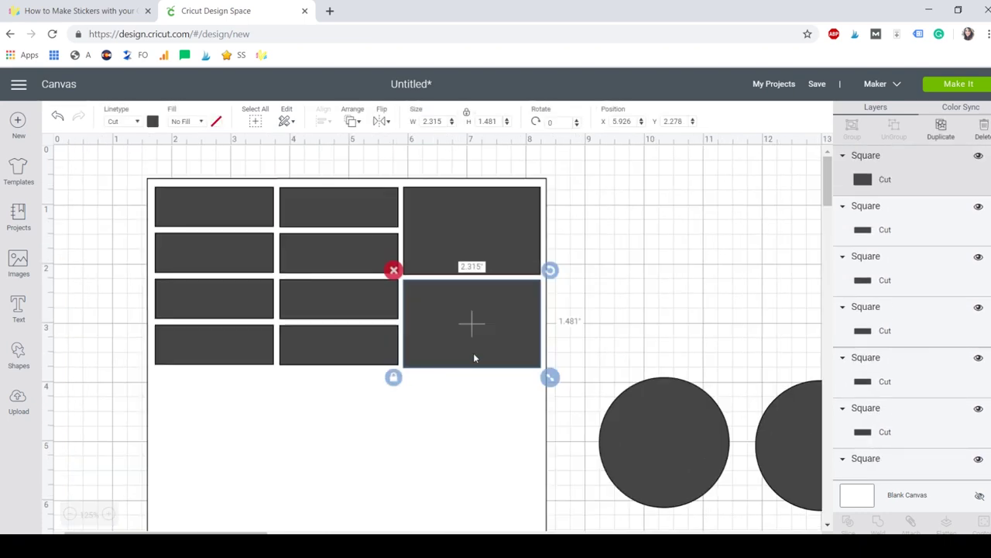
# - Reshape the two stacked large rectangles together to about 2.315 by 2.989 in, level with the bottom of the neighbouring columns
pyautogui.click(338, 342)
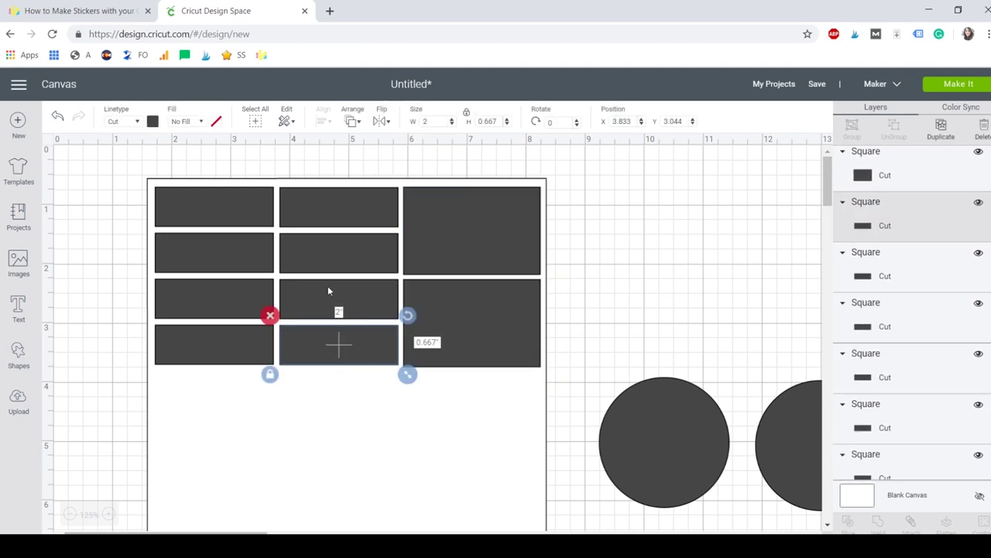
pyautogui.click(471, 320)
pyautogui.keyDown('shift'); pyautogui.click(471, 267); pyautogui.keyUp('shift')
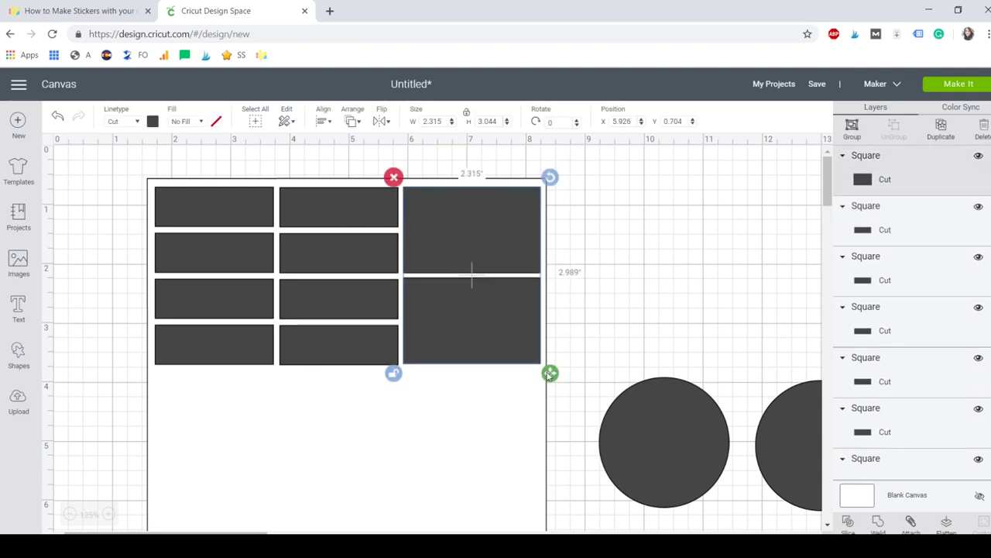
pyautogui.click(450, 326)
pyautogui.scroll(-2, 451, 327)
pyautogui.click(444, 265)
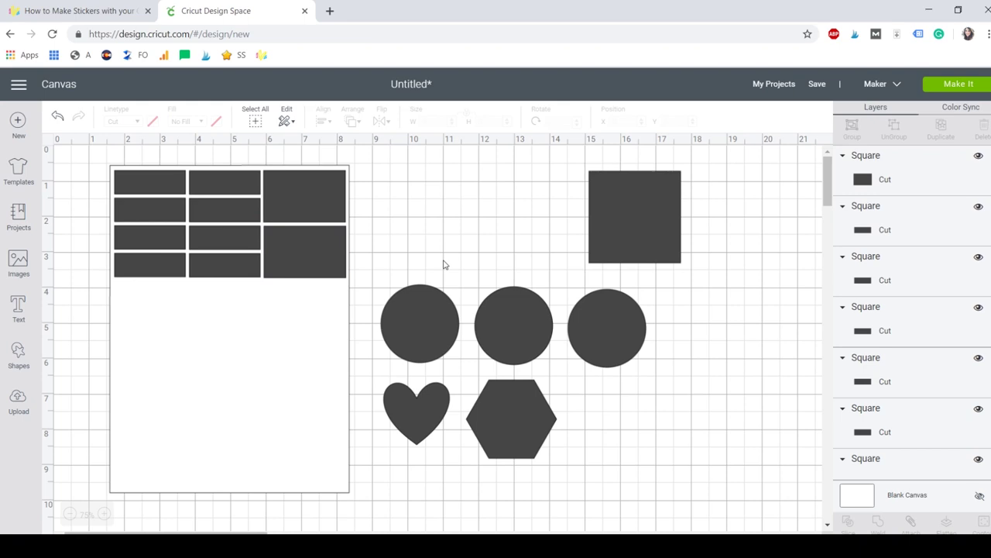
# - Shrink a large circle to about 0.778 in, place it below the rectangles, and duplicate it into a row of seven circles
pyautogui.click(419, 323)
pyautogui.moveTo(419, 323); pyautogui.dragTo(328, 306)
pyautogui.hotkey('ctrl', 'c')
pyautogui.hotkey('ctrl', 'v')
pyautogui.keyDown('shift'); pyautogui.click(133, 293); pyautogui.keyUp('shift')
pyautogui.hotkey('ctrl', 'c')
pyautogui.hotkey('ctrl', 'v')
pyautogui.hotkey('ctrl', 'c')
pyautogui.hotkey('ctrl', 'v')
pyautogui.click(290, 301)
pyautogui.hotkey('ctrl', 'c')
pyautogui.hotkey('ctrl', 'v')
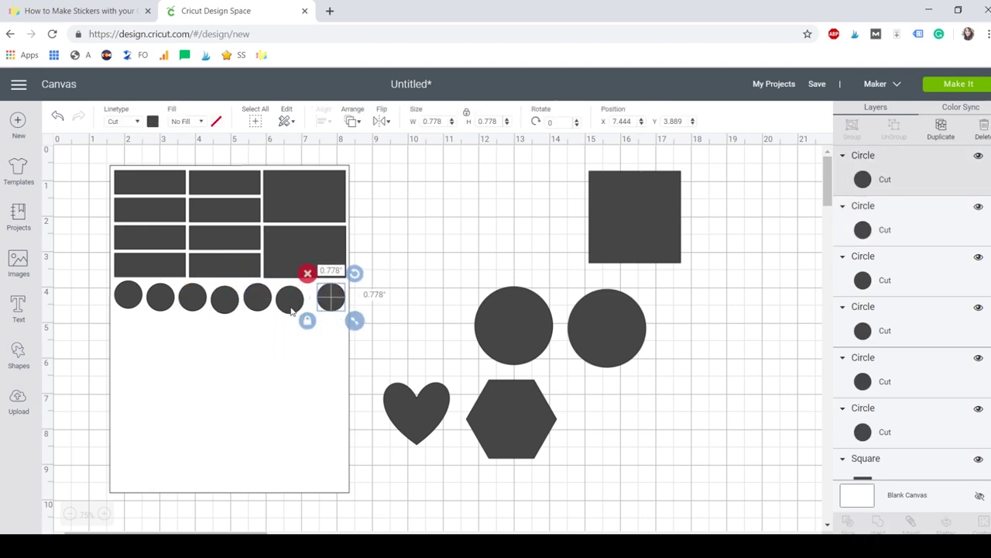
# - Align the seven small circles to the top and distribute them horizontally
pyautogui.keyDown('shift'); pyautogui.click(292, 309); pyautogui.keyUp('shift')
pyautogui.keyDown('shift'); pyautogui.click(257, 305); pyautogui.keyUp('shift')
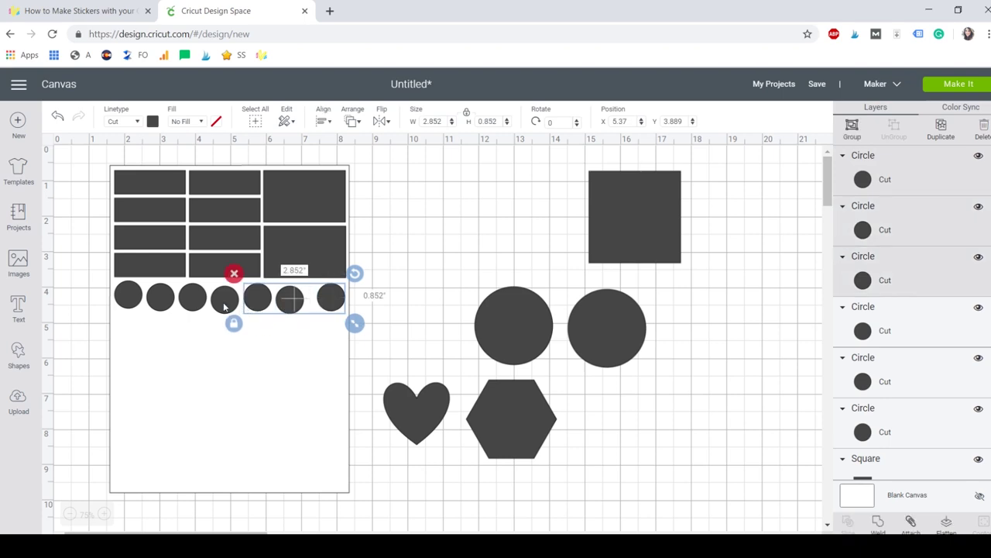
pyautogui.keyDown('shift'); pyautogui.click(224, 307); pyautogui.keyUp('shift')
pyautogui.keyDown('shift'); pyautogui.click(187, 301); pyautogui.keyUp('shift')
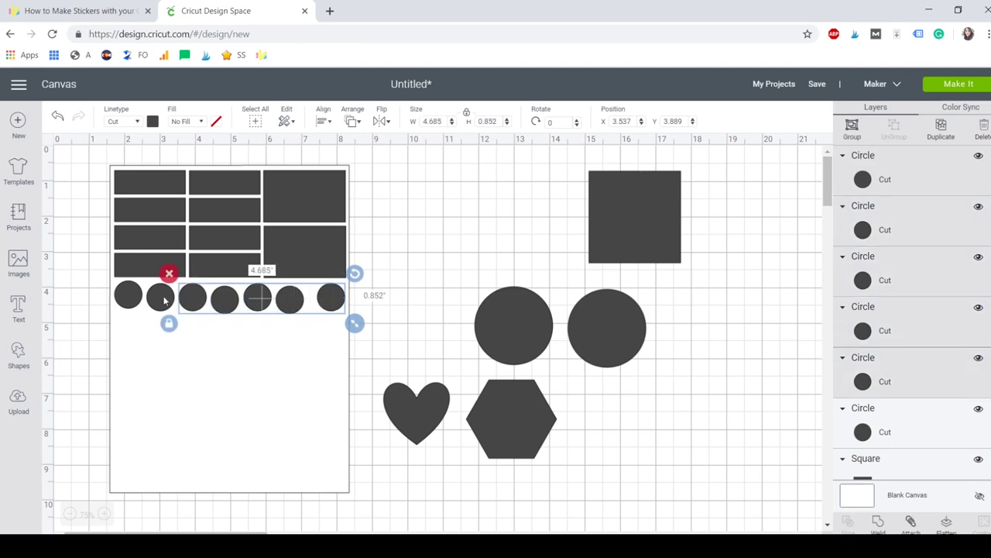
pyautogui.keyDown('shift'); pyautogui.click(160, 298); pyautogui.keyUp('shift')
pyautogui.keyDown('shift'); pyautogui.click(129, 296); pyautogui.keyUp('shift')
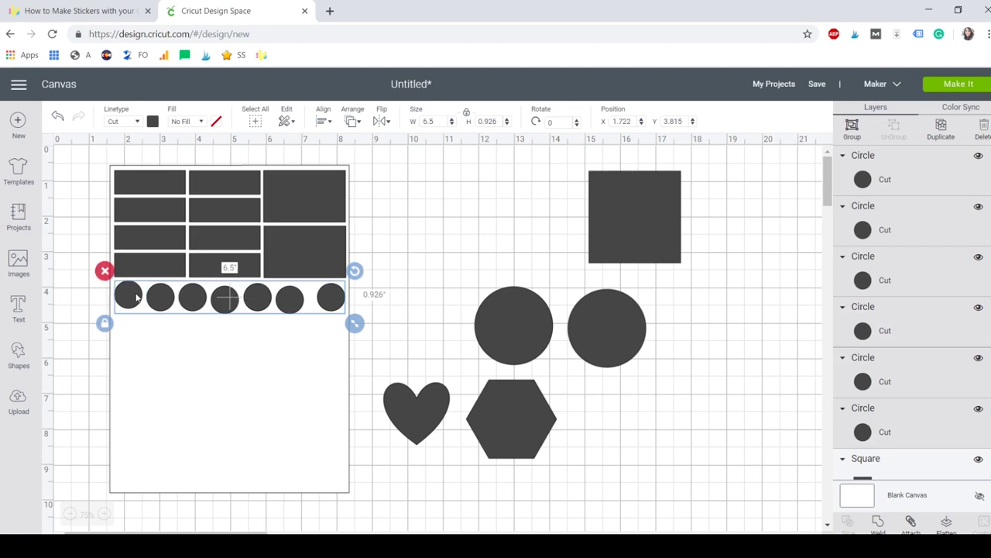
pyautogui.click(324, 123)
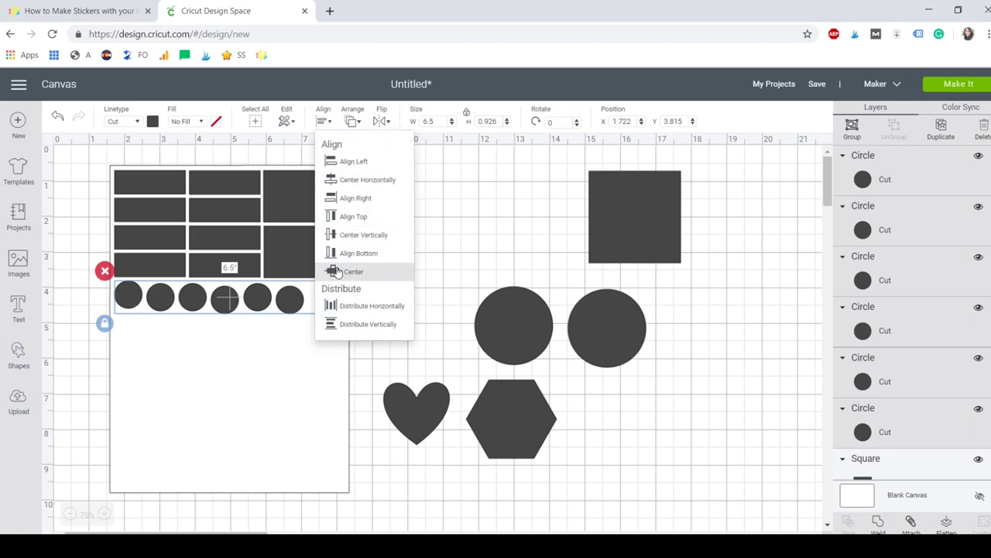
pyautogui.click(345, 218)
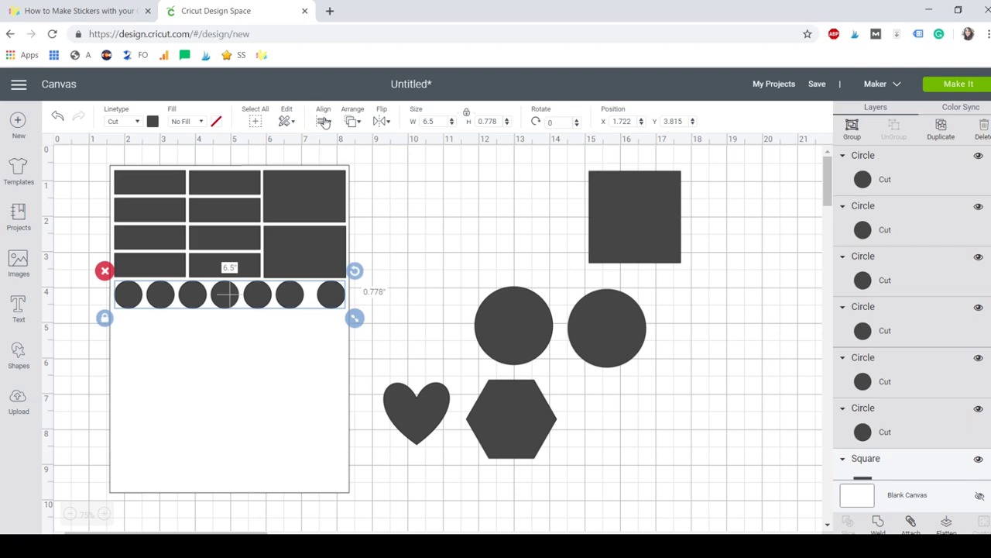
pyautogui.click(323, 121)
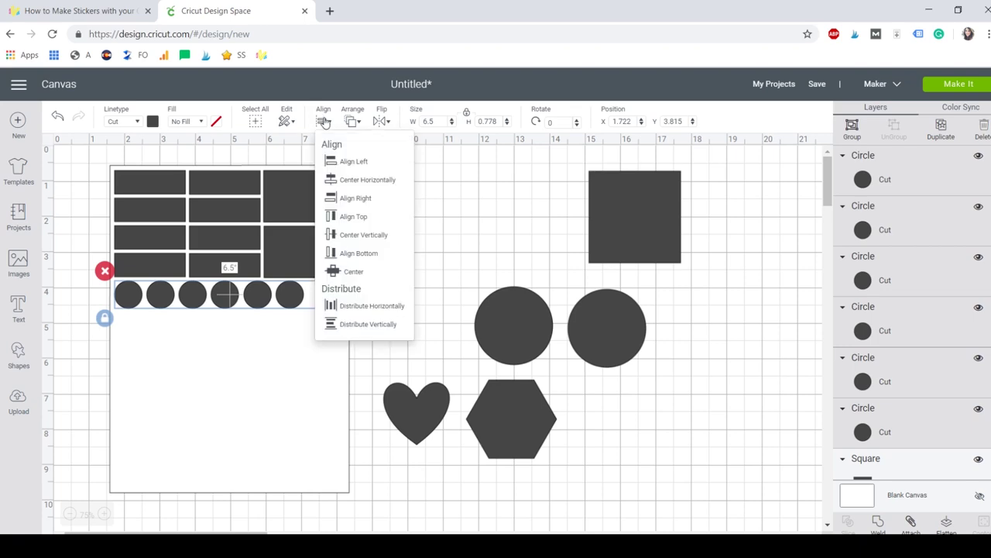
pyautogui.click(361, 307)
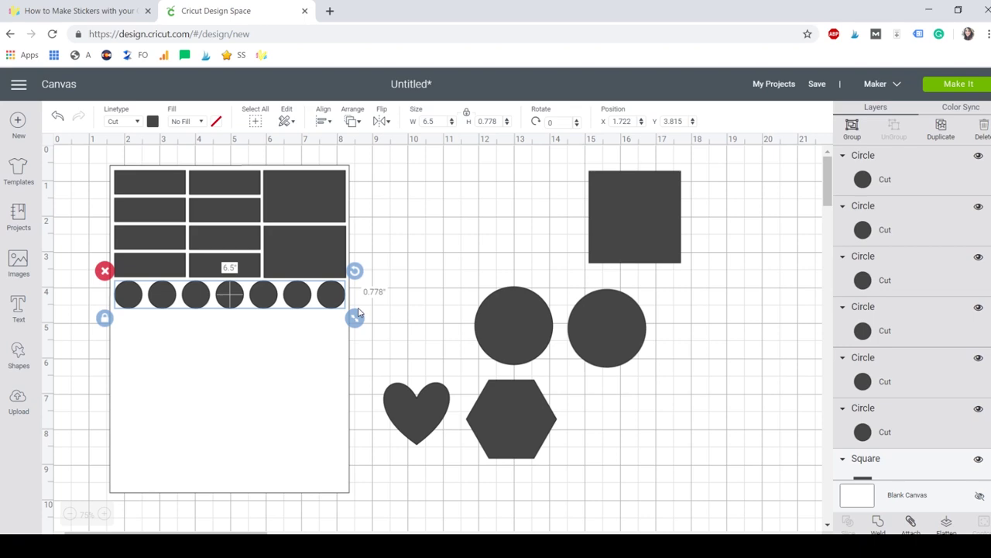
# - Duplicate the row of seven circles and place the copy directly below at about X 1.722, Y 4.685
pyautogui.hotkey('ctrl', 'd')
pyautogui.moveTo(357, 313); pyautogui.dragTo(341, 328)
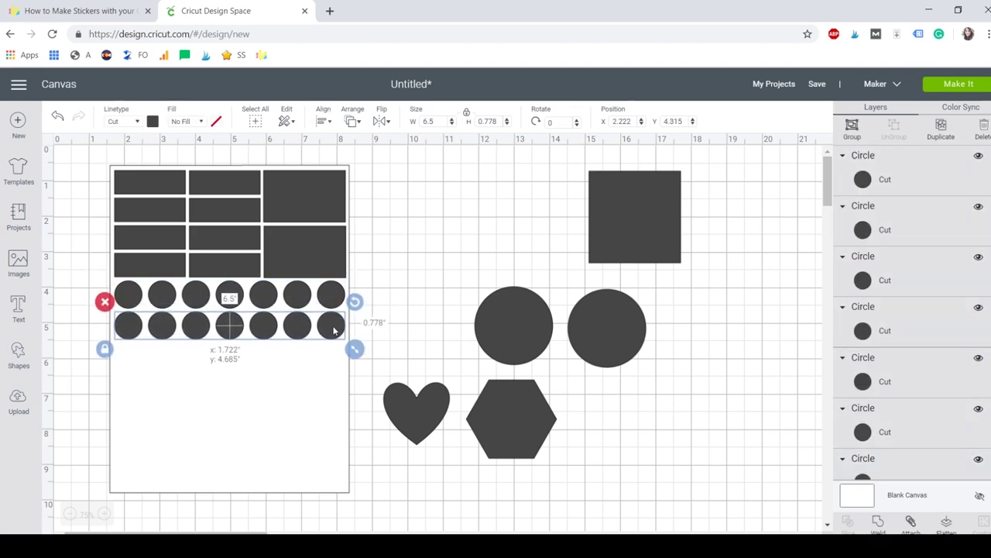
pyautogui.click(433, 314)
# - Delete the two unused large circles outside the guideline rectangle
pyautogui.click(479, 325)
pyautogui.press('Delete')
pyautogui.click(608, 325)
pyautogui.press('Delete')
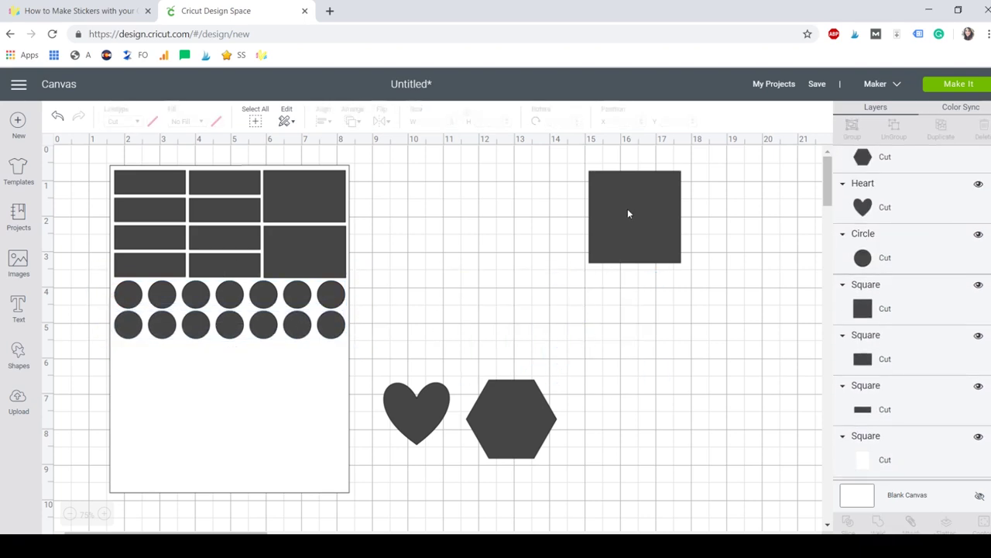
# - Move the large square below the circles, reshape it to about 1.63 by 1.907 in, and place a duplicate directly underneath
pyautogui.moveTo(628, 214); pyautogui.dragTo(141, 407)
pyautogui.moveTo(216, 443); pyautogui.dragTo(153, 460)
pyautogui.hotkey('ctrl', 'd')
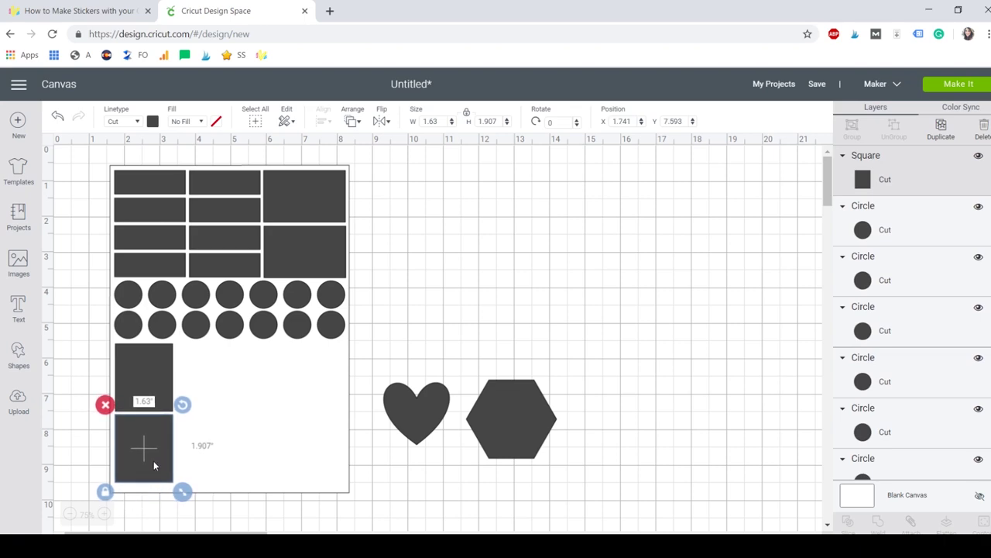
# - Shift the two stacked lower rectangles together to about X 1.704, Y 5.593 and scale them to about 1.707 by 4.093 in overall
pyautogui.keyDown('shift'); pyautogui.click(138, 384); pyautogui.keyUp('shift')
pyautogui.moveTo(134, 375); pyautogui.dragTo(132, 374)
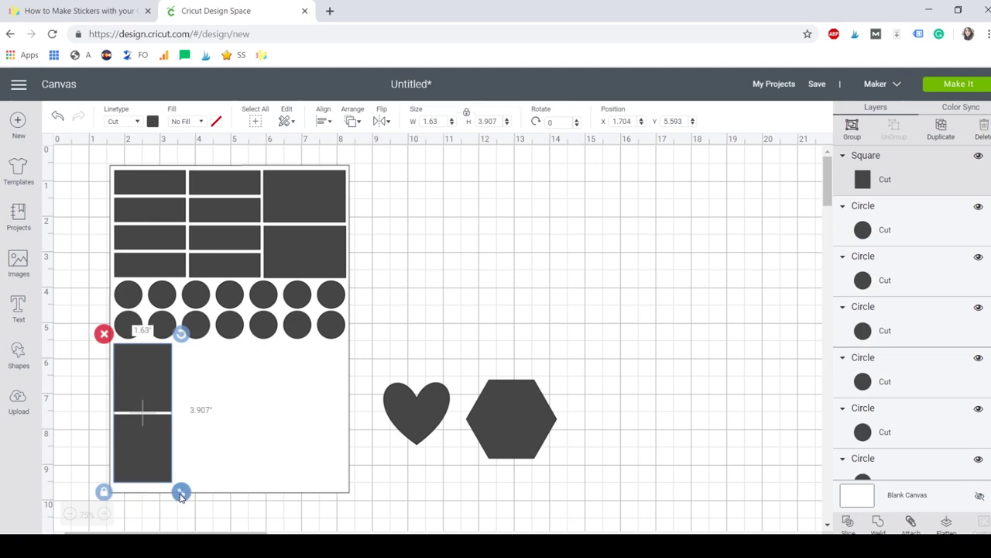
pyautogui.moveTo(181, 491); pyautogui.dragTo(183, 502)
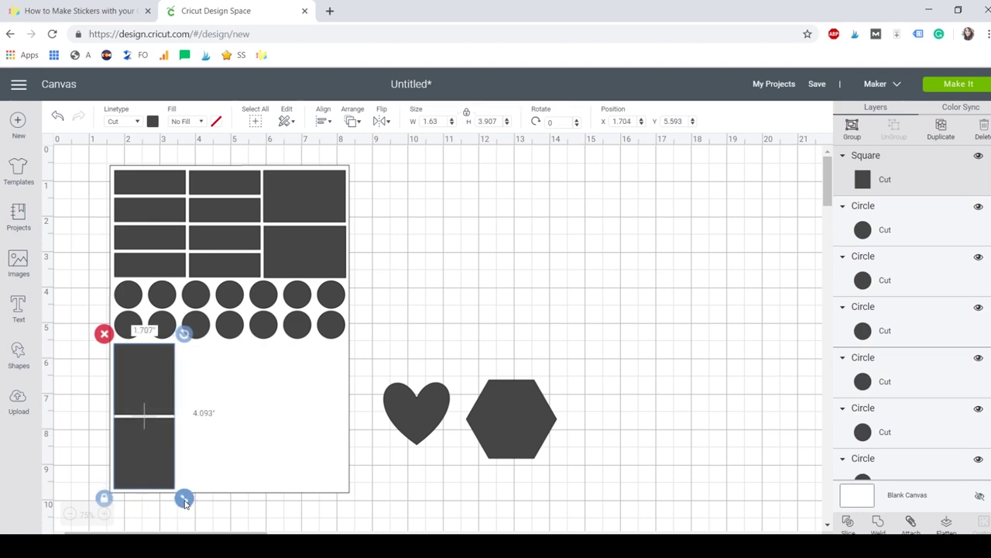
pyautogui.click(455, 355)
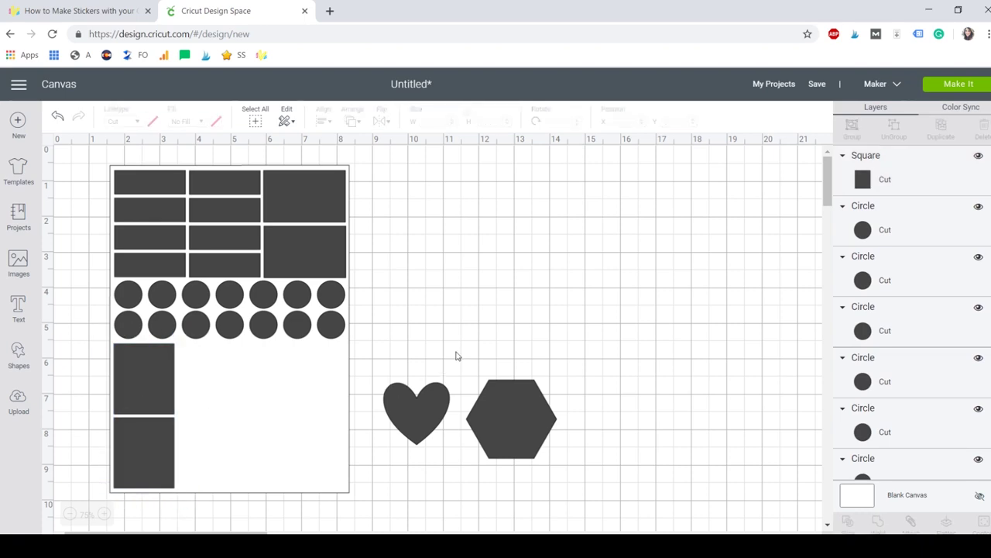
# - Copy the upper of the two tall rectangles and move the copy outside the sheet to about X 12.463, Y 1.259
pyautogui.click(145, 366)
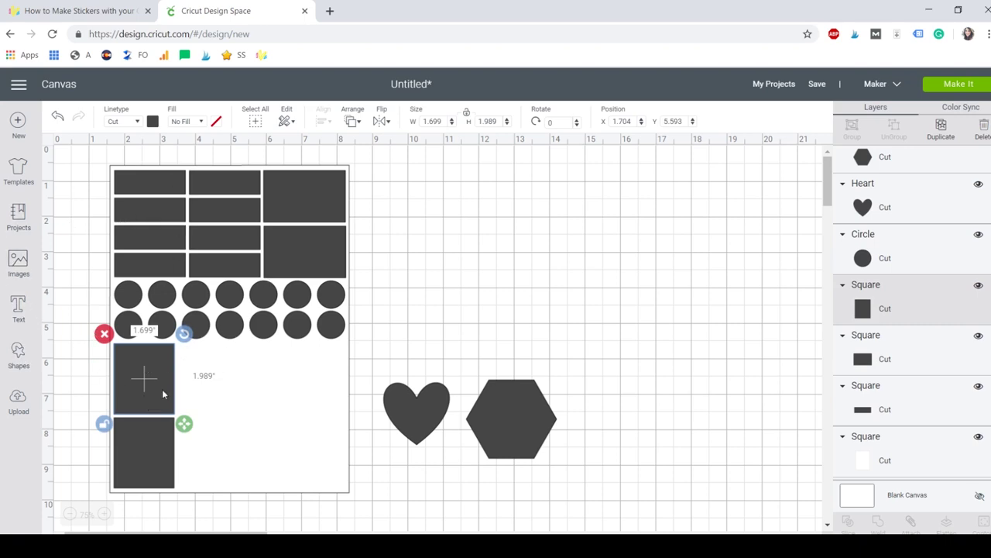
pyautogui.hotkey('ctrl', 'c')
pyautogui.hotkey('ctrl', 'v')
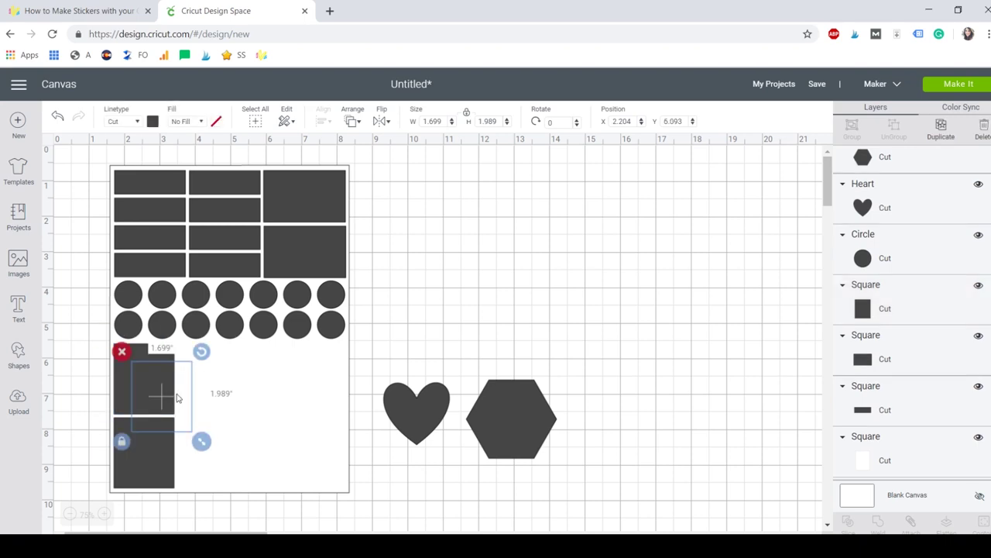
pyautogui.moveTo(163, 394); pyautogui.dragTo(536, 217)
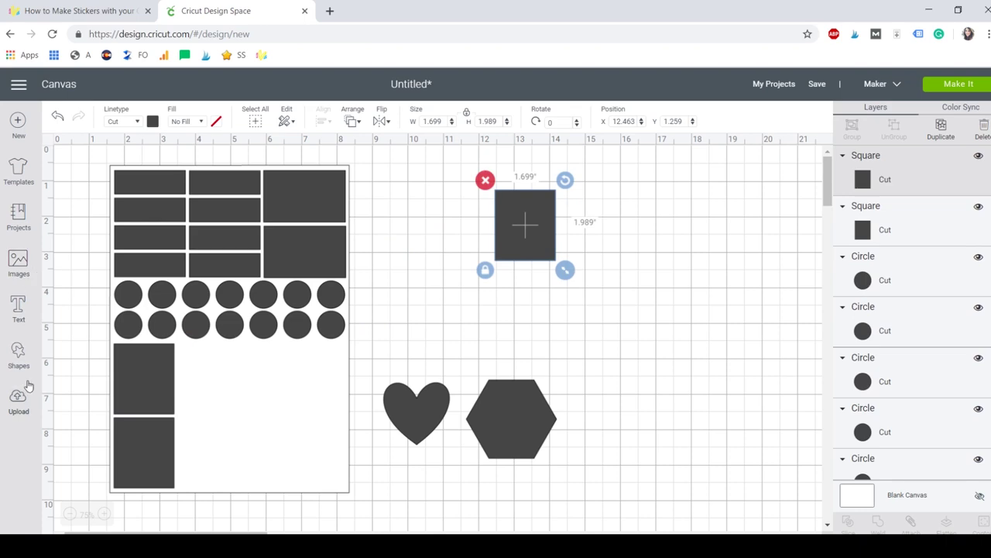
# - Add a triangle outside the sheet at about X 13.37, Y 1.333, and move the spare rectangle, heart and hexagon clear of it
pyautogui.click(18, 355)
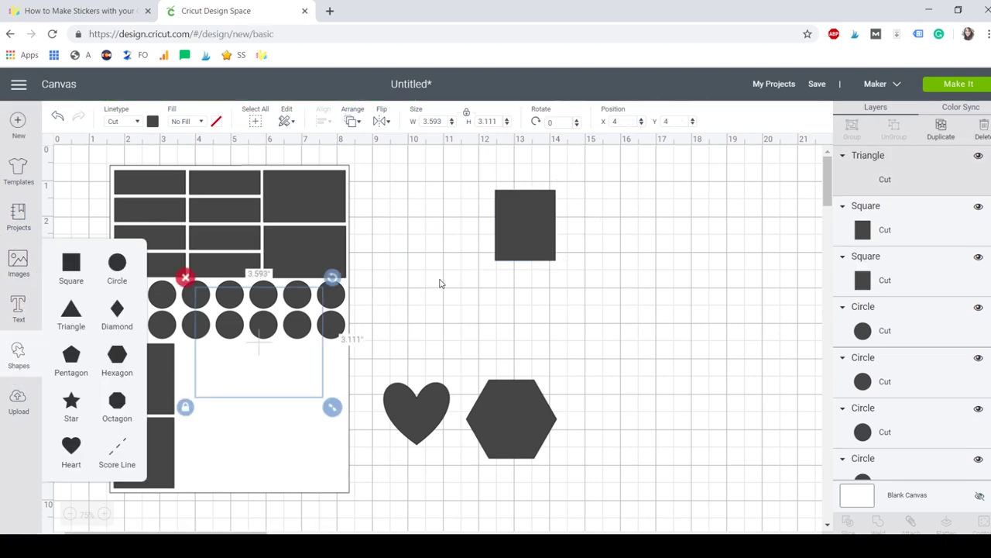
pyautogui.moveTo(555, 328); pyautogui.dragTo(618, 323)
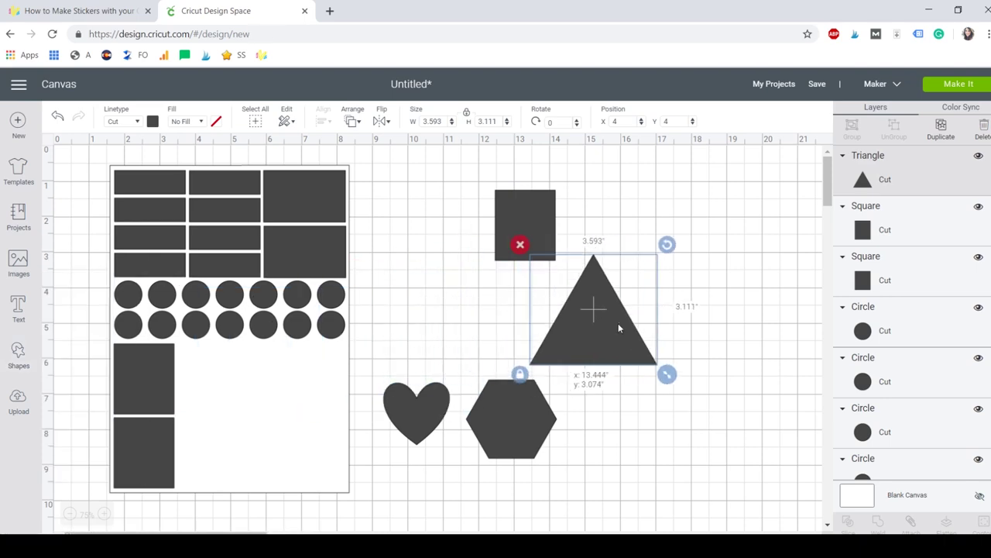
pyautogui.moveTo(508, 204); pyautogui.dragTo(456, 203)
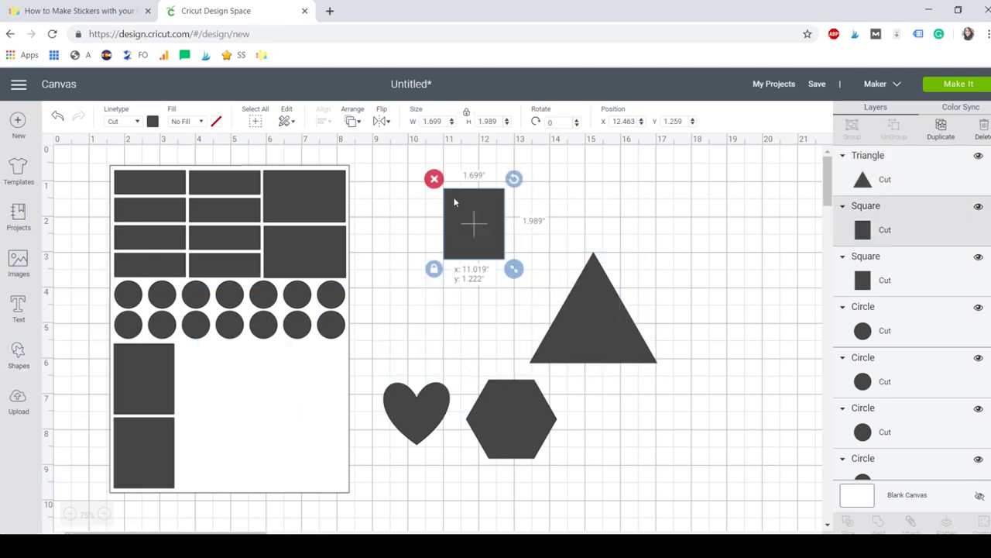
pyautogui.moveTo(586, 280); pyautogui.dragTo(584, 220)
pyautogui.moveTo(568, 423); pyautogui.dragTo(497, 441)
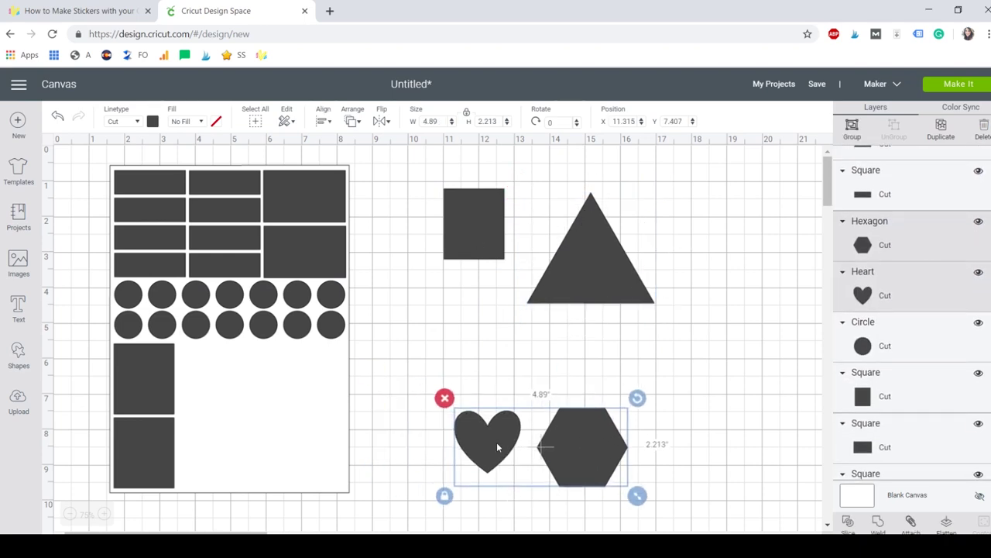
# - Place the spare rectangle directly below the triangle, then shrink the triangle to about 1.538 by 1.331 in and rest it on the rectangle
pyautogui.click(467, 216)
pyautogui.click(591, 250)
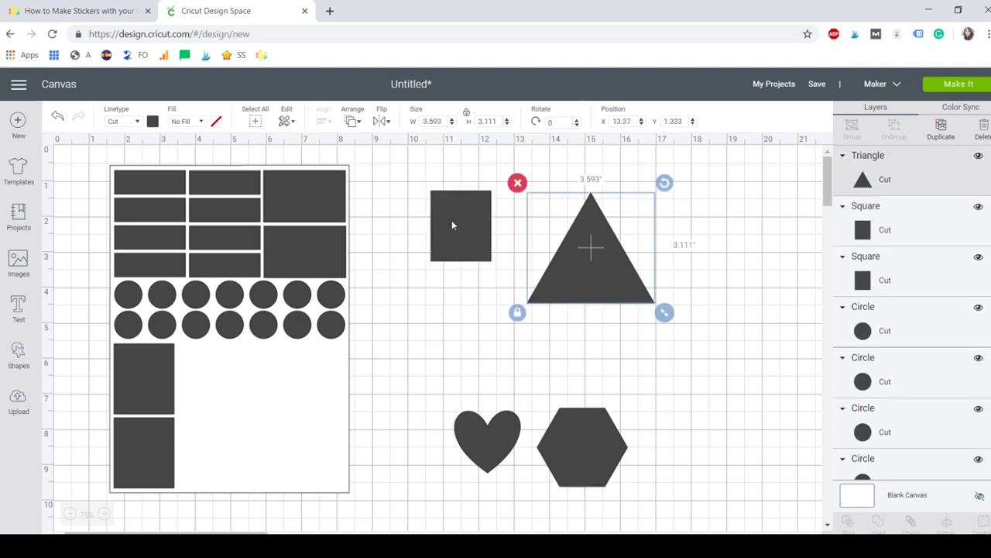
pyautogui.moveTo(483, 230); pyautogui.dragTo(550, 337)
pyautogui.click(594, 225)
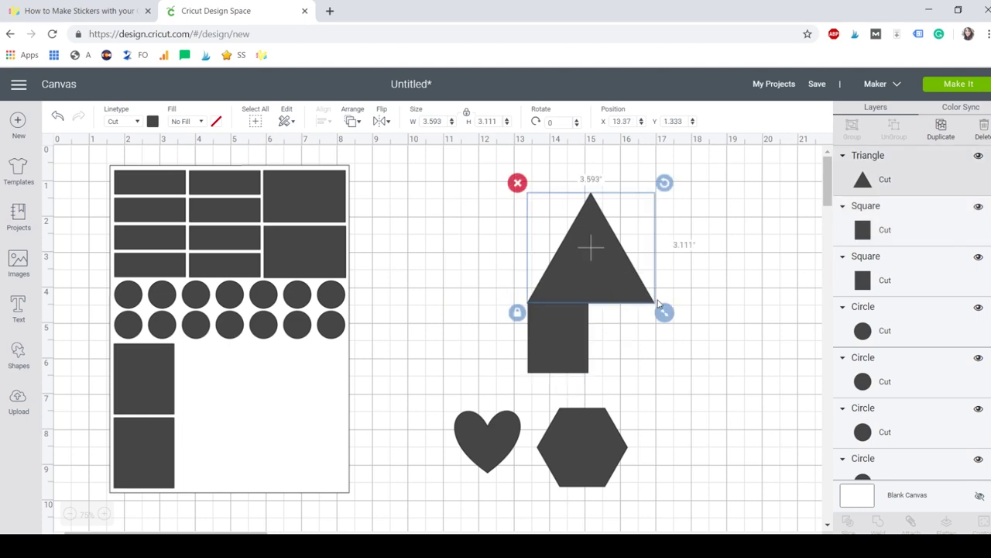
pyautogui.moveTo(657, 302); pyautogui.dragTo(557, 306)
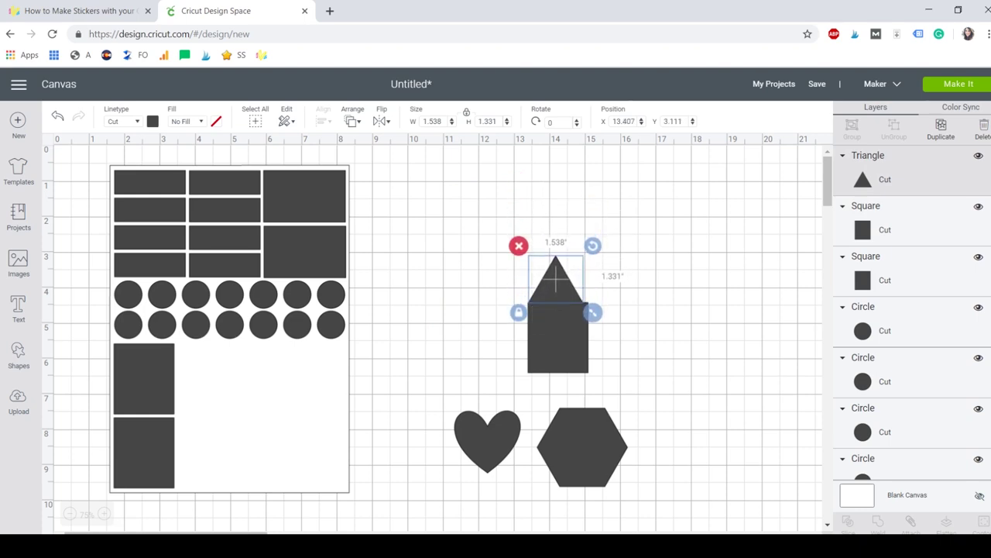
# - Fit the triangle to the rectangle's width by scaling it to about 1.704 by 1.476 in and positioning it at X 13.38, Y 2.963
pyautogui.click(103, 513)
pyautogui.click(108, 514)
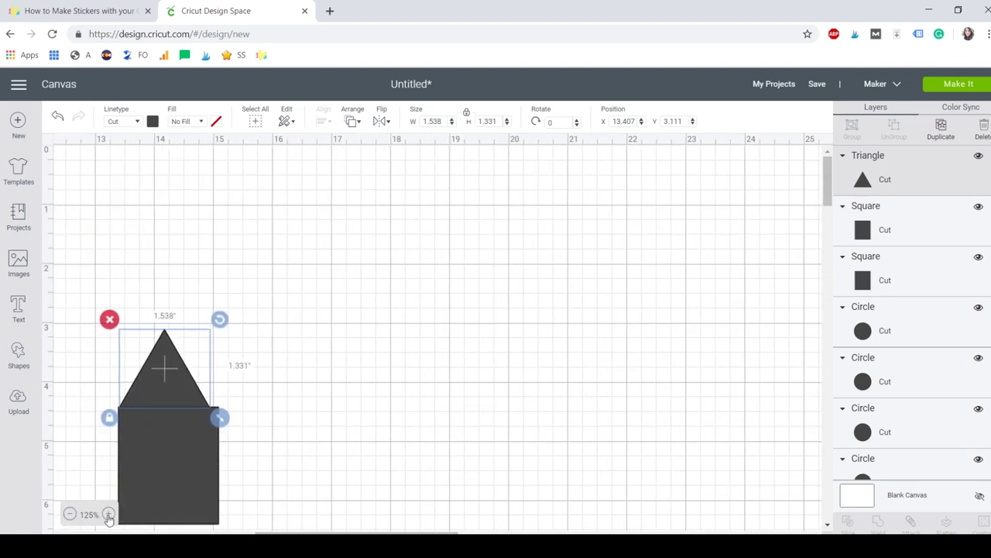
pyautogui.click(109, 515)
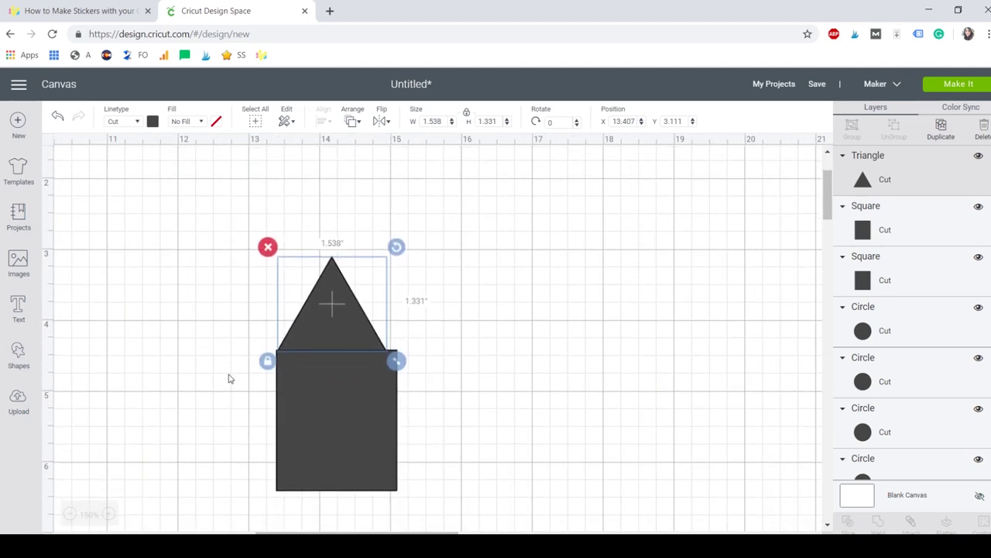
pyautogui.moveTo(314, 333); pyautogui.dragTo(313, 329)
pyautogui.moveTo(392, 363); pyautogui.dragTo(402, 371)
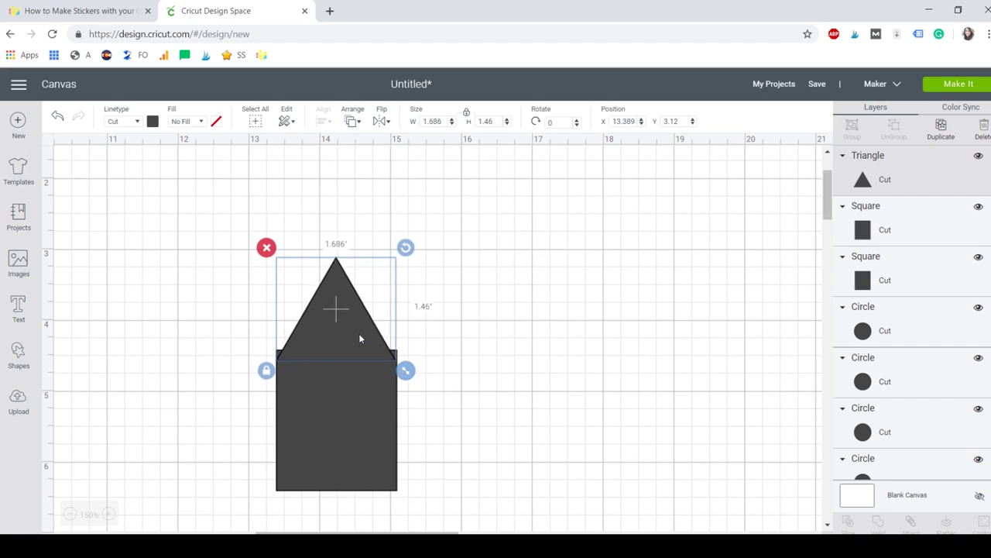
pyautogui.moveTo(359, 333); pyautogui.dragTo(359, 323)
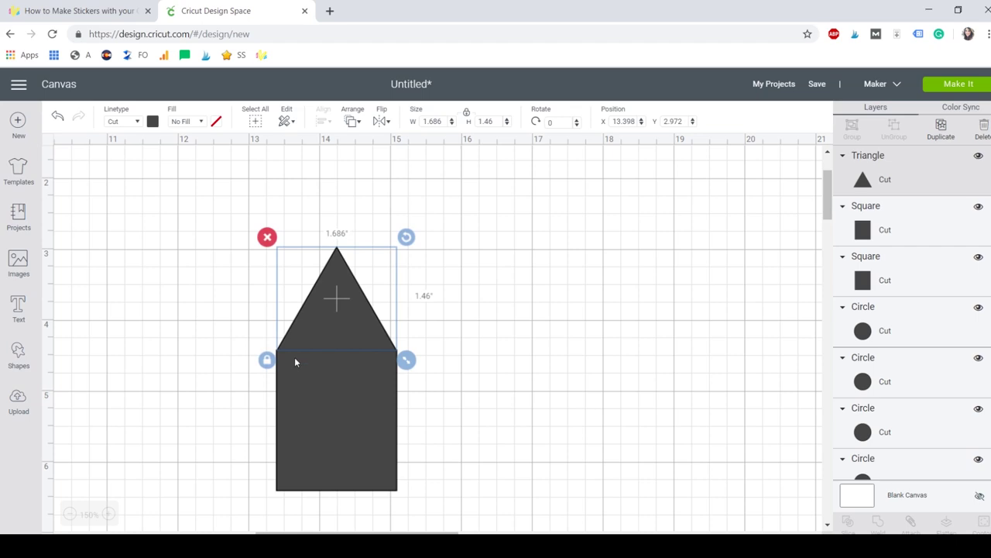
pyautogui.moveTo(405, 361); pyautogui.dragTo(404, 365)
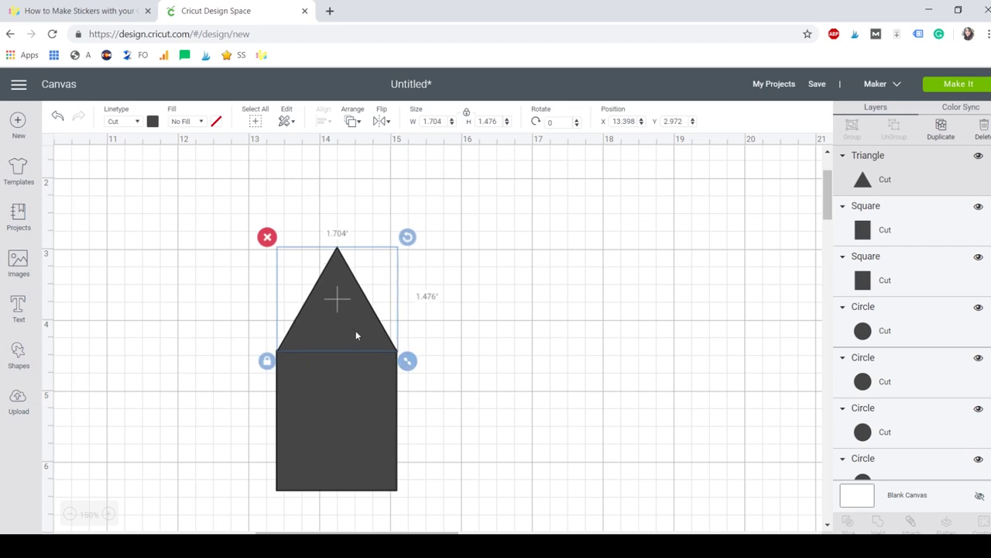
pyautogui.moveTo(355, 330); pyautogui.dragTo(354, 330)
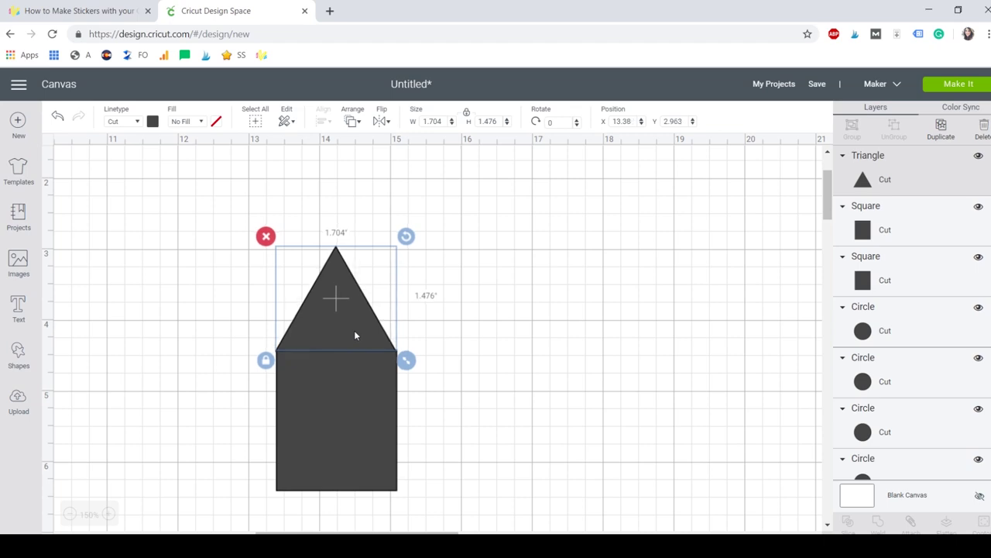
# - Center the triangle and the rectangle below it horizontally on each other
pyautogui.click(210, 326)
pyautogui.moveTo(225, 320); pyautogui.dragTo(341, 432)
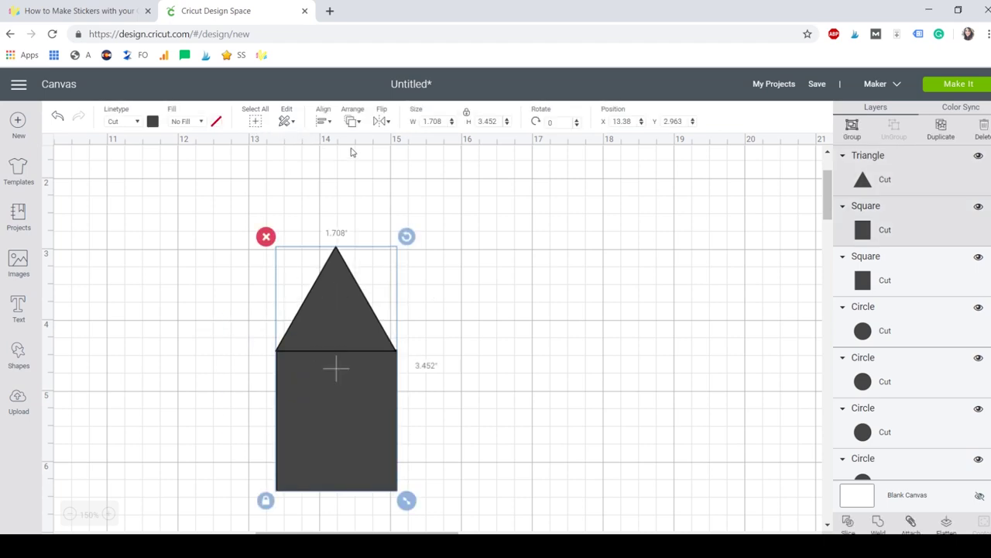
pyautogui.click(325, 123)
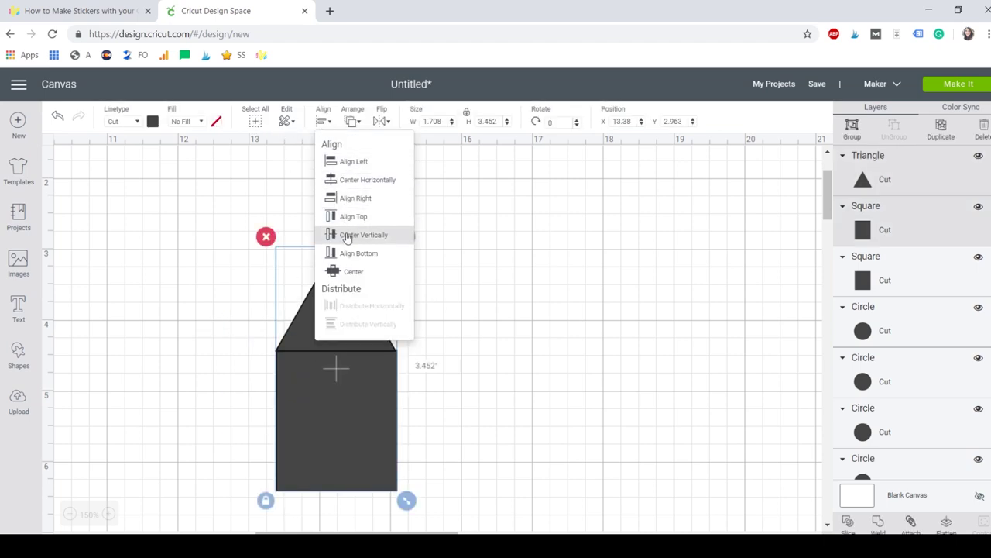
pyautogui.click(333, 179)
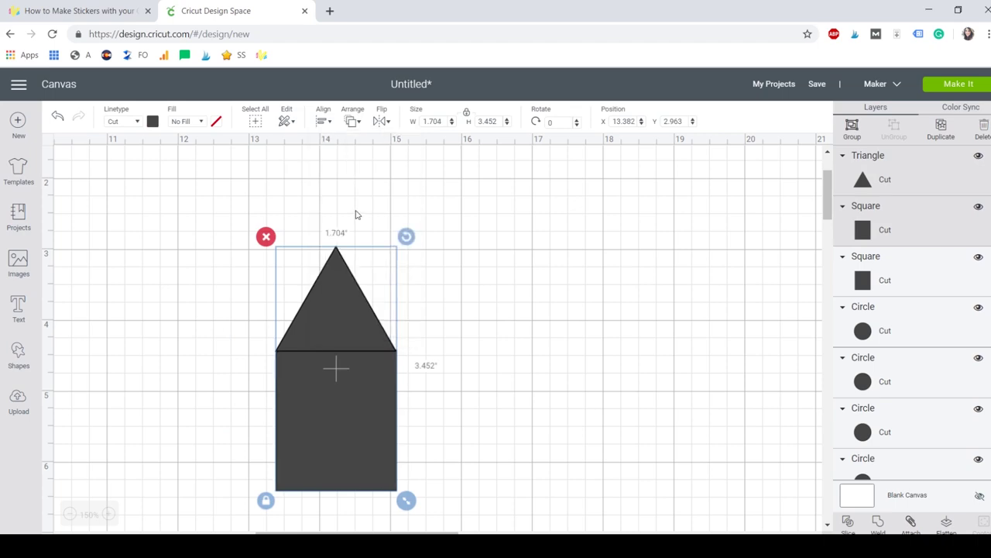
pyautogui.click(225, 410)
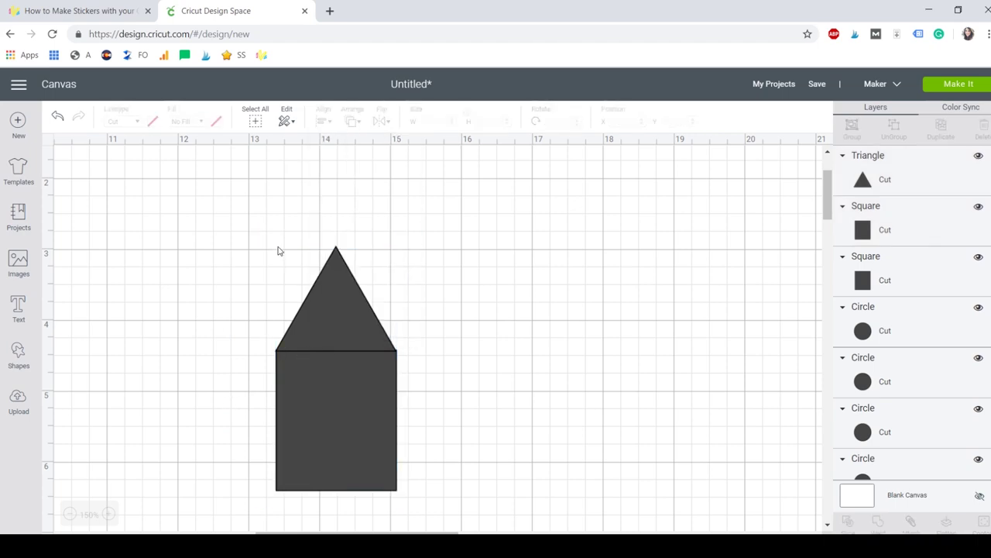
# - Weld the triangle and the rectangle below it into one pointed banner shape
pyautogui.click(337, 295)
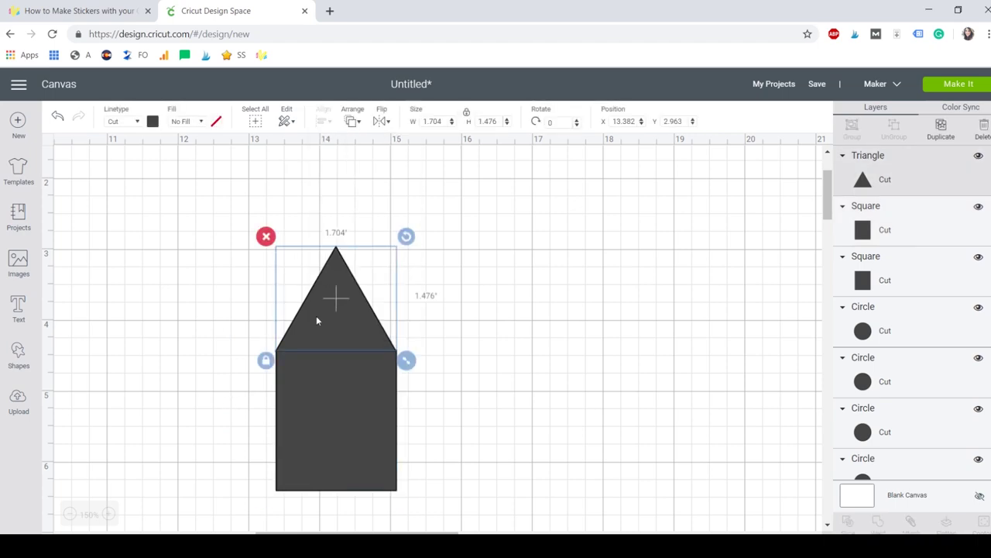
pyautogui.click(144, 280)
pyautogui.moveTo(253, 293); pyautogui.dragTo(351, 405)
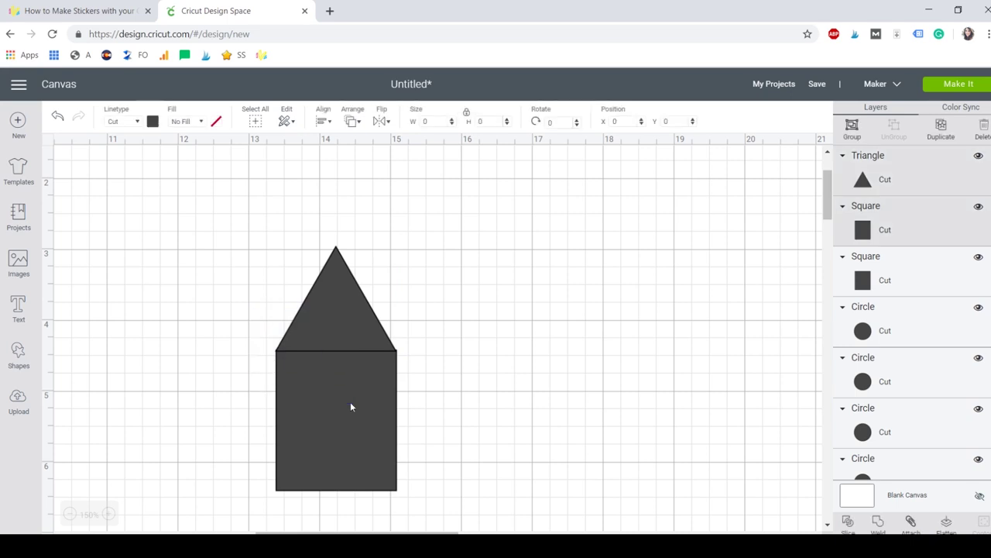
pyautogui.click(876, 523)
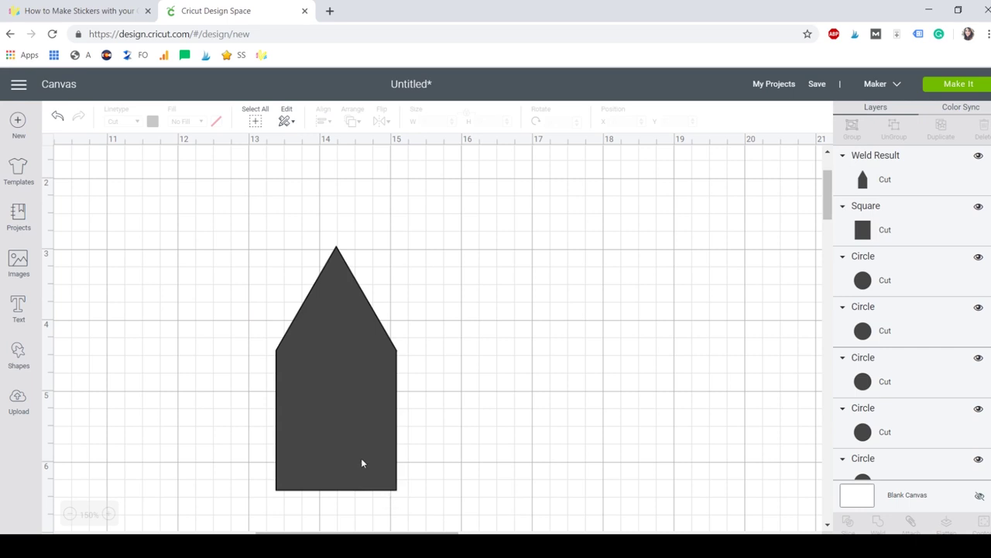
pyautogui.click(362, 463)
# - Move the pointed banner shape closer to the sheet, to about X 9.847, Y 2.889
pyautogui.click(69, 514)
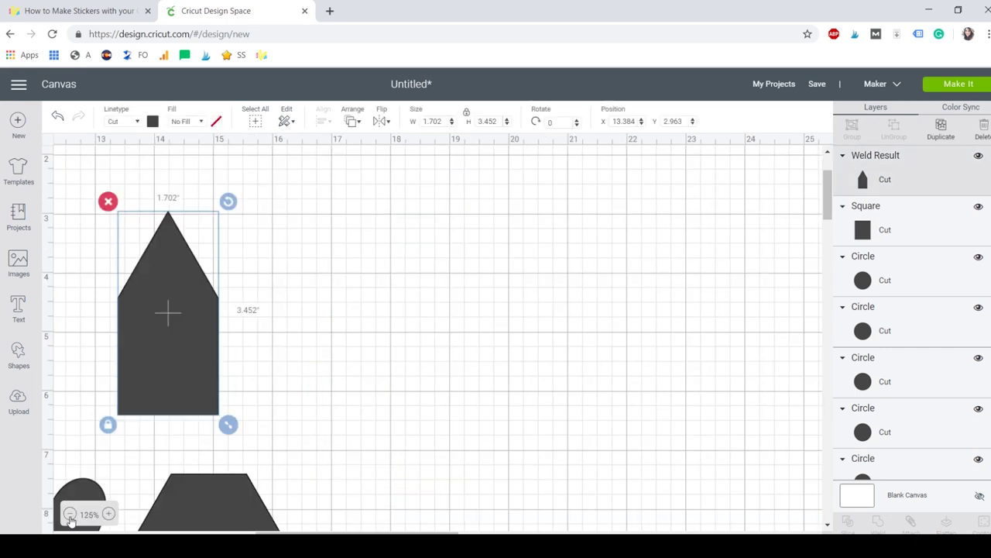
pyautogui.click(69, 514)
pyautogui.moveTo(376, 532); pyautogui.dragTo(244, 533)
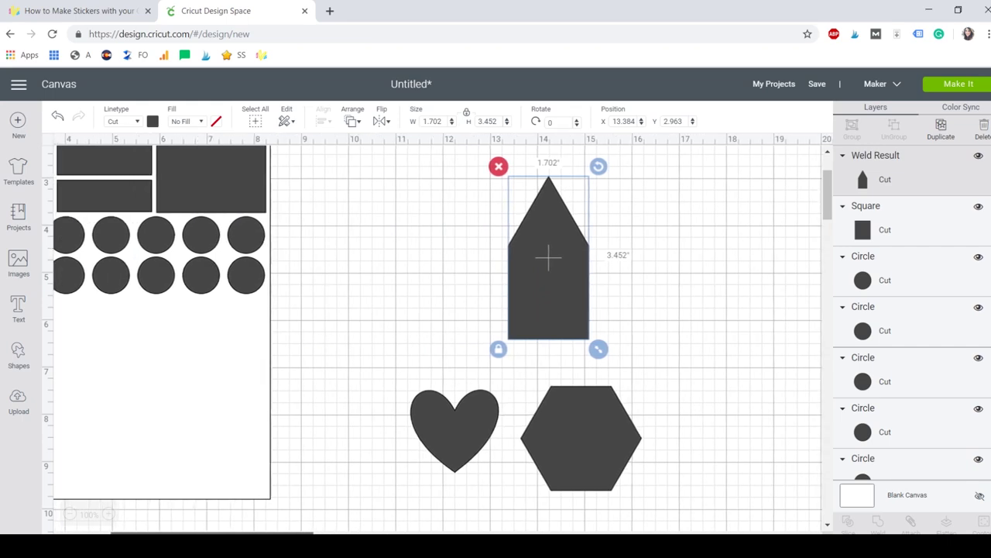
pyautogui.click(69, 516)
pyautogui.scroll(1, 282, 509)
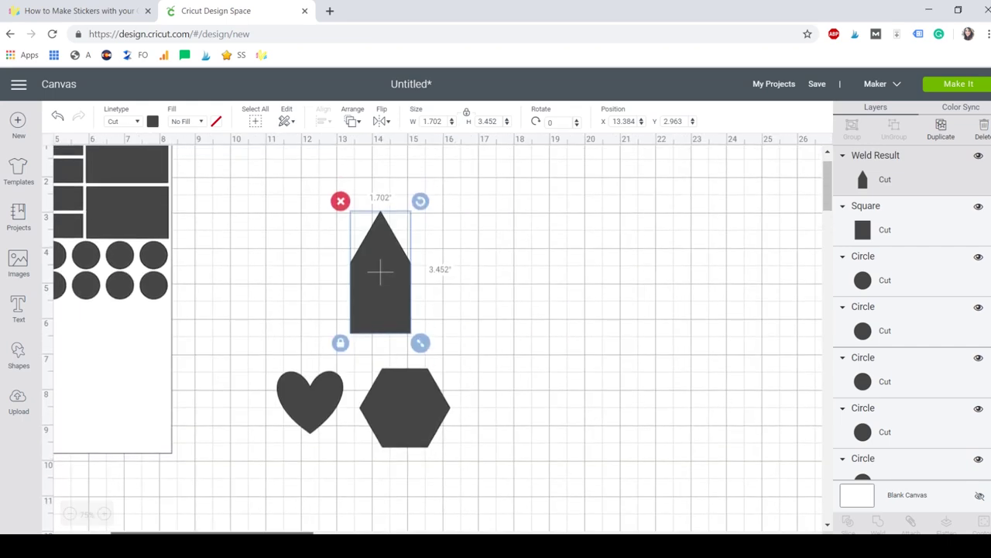
pyautogui.moveTo(213, 533); pyautogui.dragTo(165, 533)
pyautogui.moveTo(561, 289); pyautogui.dragTo(424, 285)
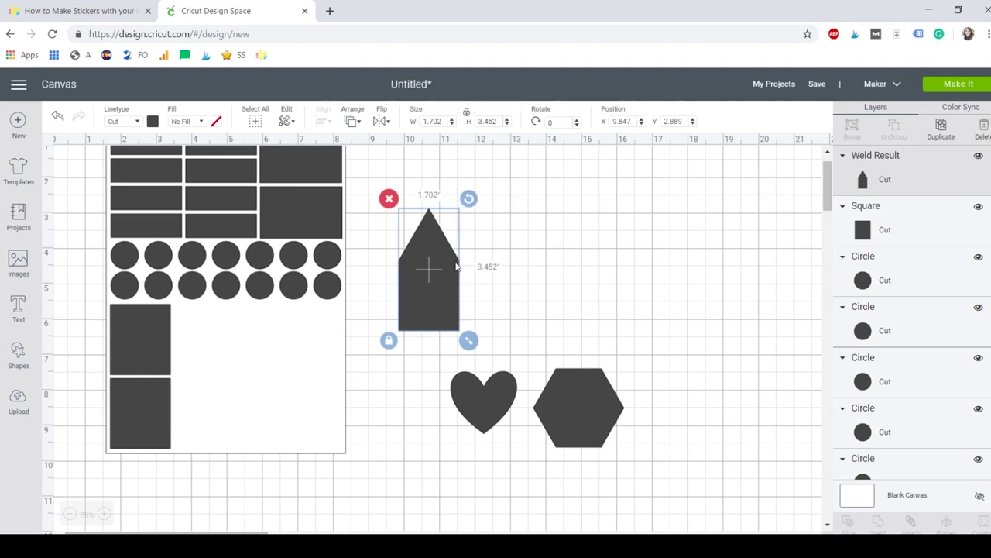
# - Rotate the pointed banner to 90 degrees and stretch it, with proportions unlocked, to about 4.581 by 1.294 in
pyautogui.moveTo(468, 198); pyautogui.dragTo(475, 296)
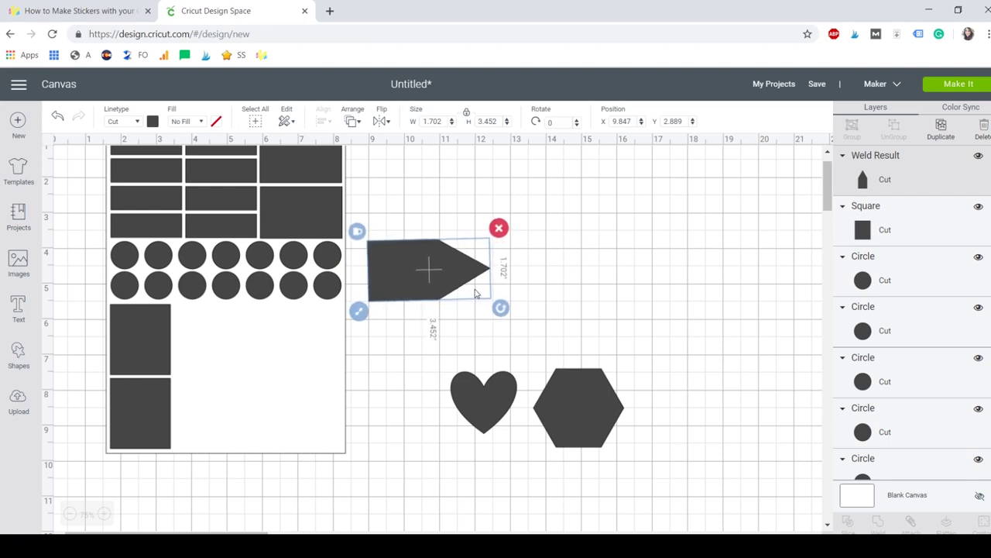
pyautogui.doubleClick(549, 122)
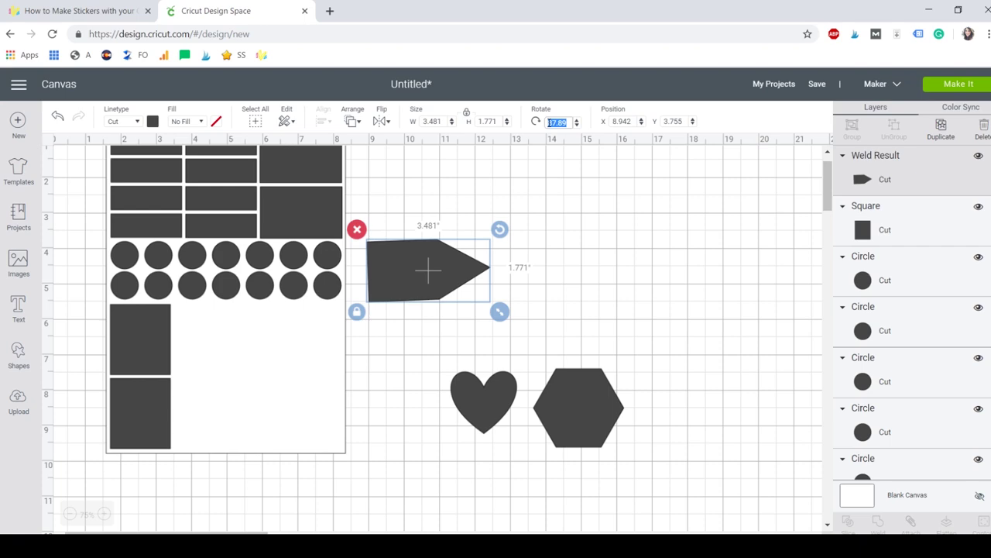
pyautogui.write('90')
pyautogui.press('Return')
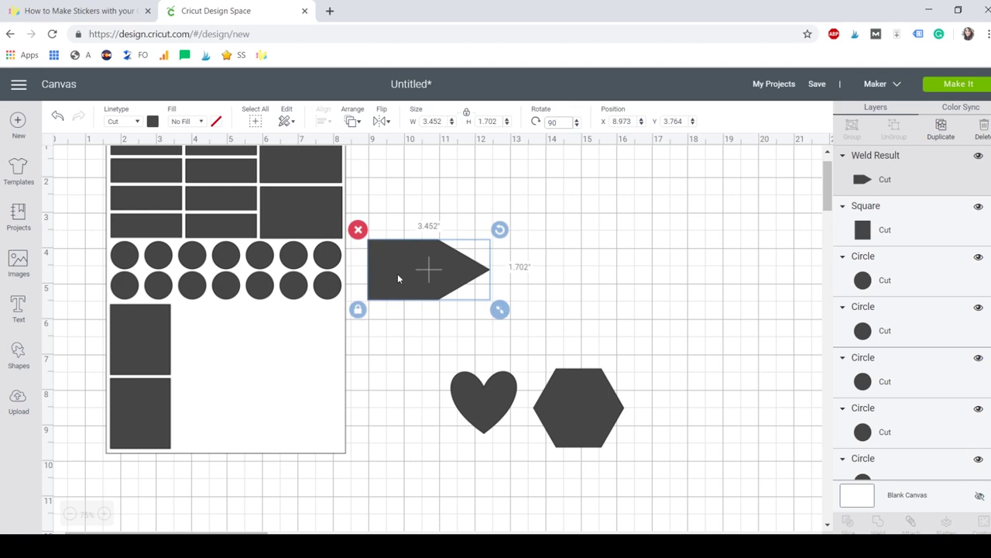
pyautogui.moveTo(398, 274); pyautogui.dragTo(428, 274)
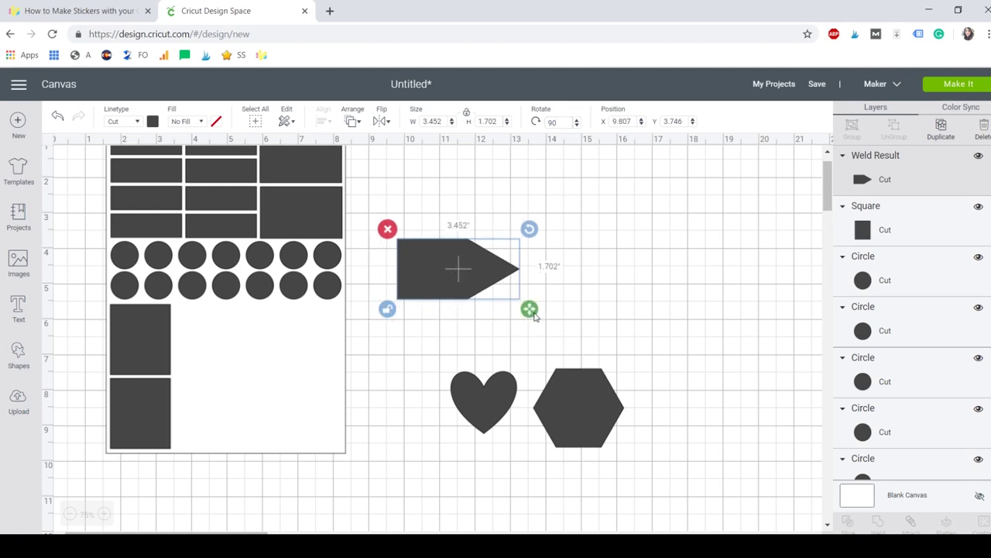
pyautogui.moveTo(533, 313); pyautogui.dragTo(575, 300)
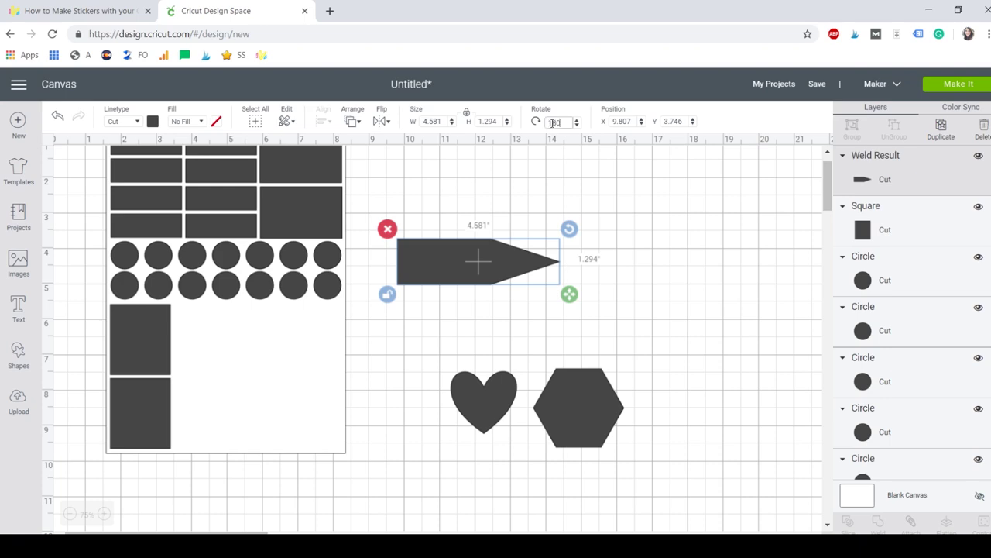
# - Rotate the banner to 180 degrees, reshape it to about 2.35 by 3.137 in, and lock its proportions again
pyautogui.press('Return')
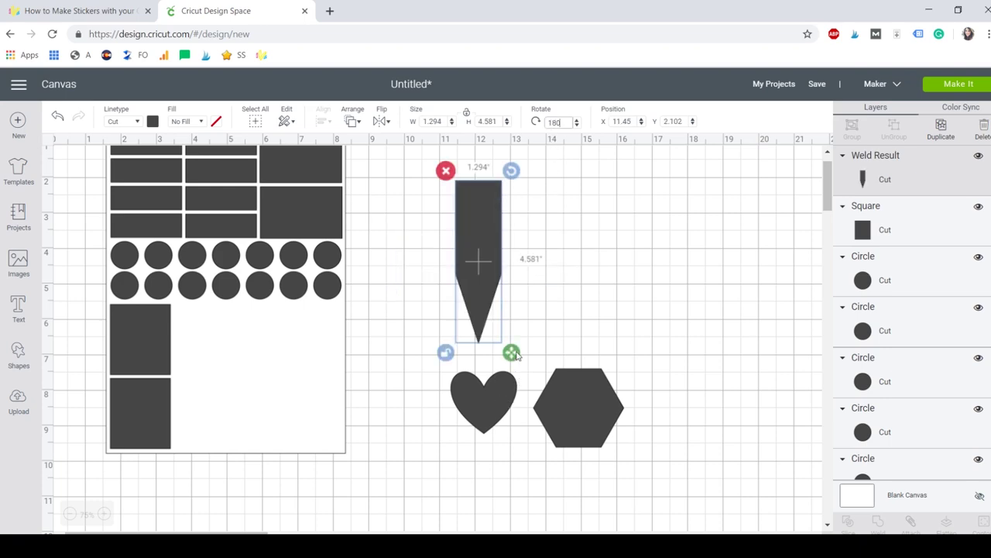
pyautogui.moveTo(511, 353); pyautogui.dragTo(549, 301)
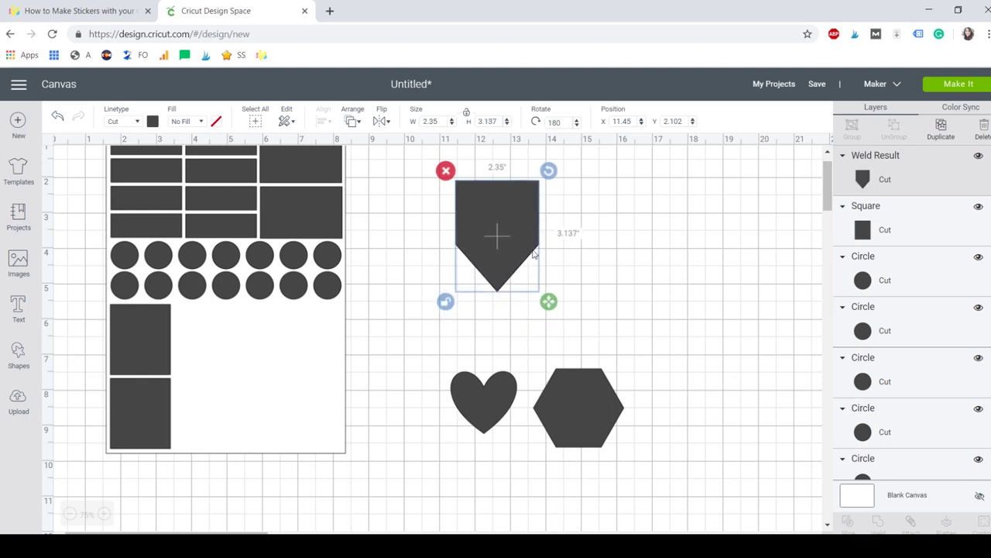
pyautogui.click(446, 301)
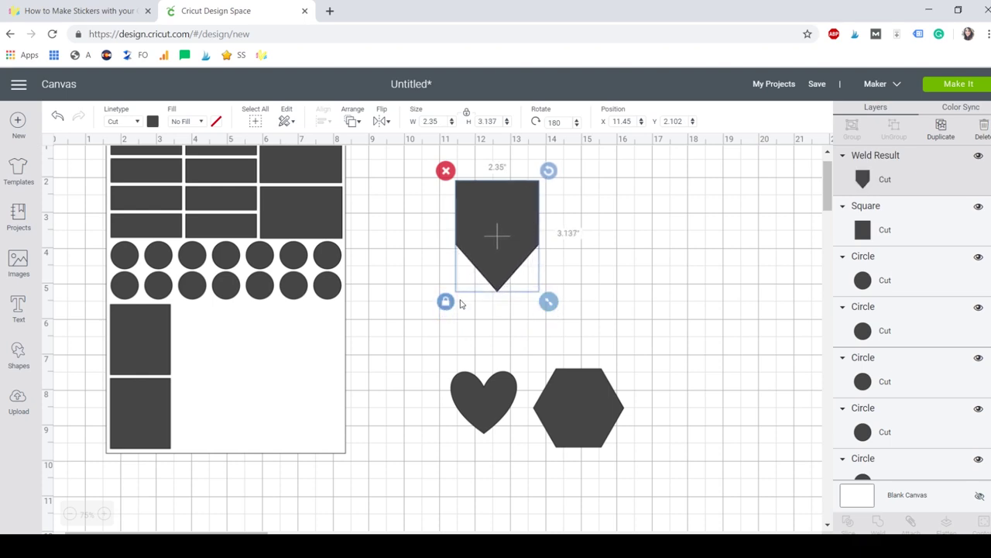
# - Shrink the banner to about 1.212 by 1.618 in and place it beside the upper tall rectangle at about X 3.506, Y 5.621
pyautogui.moveTo(548, 301); pyautogui.dragTo(520, 263)
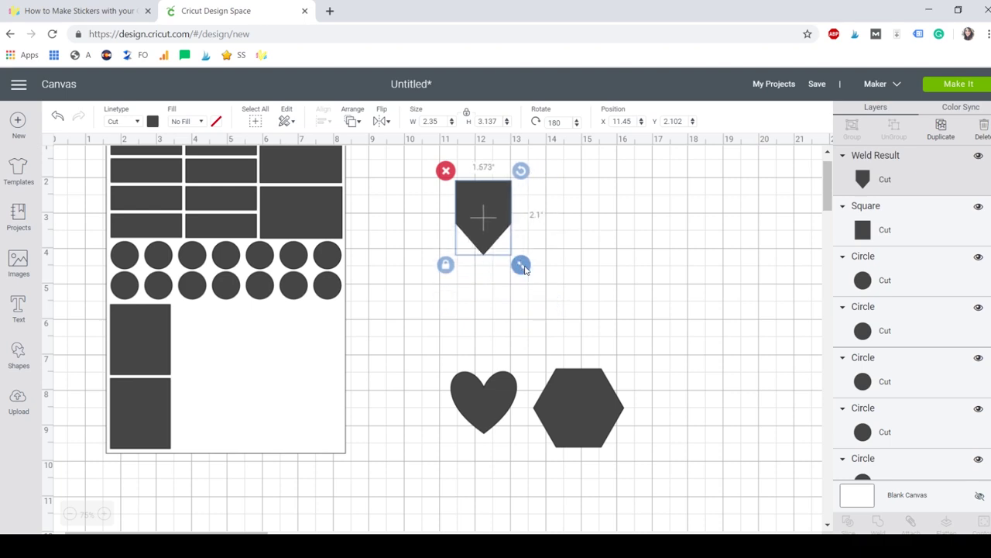
pyautogui.click(580, 199)
pyautogui.moveTo(480, 195); pyautogui.dragTo(231, 336)
pyautogui.moveTo(273, 407); pyautogui.dragTo(258, 388)
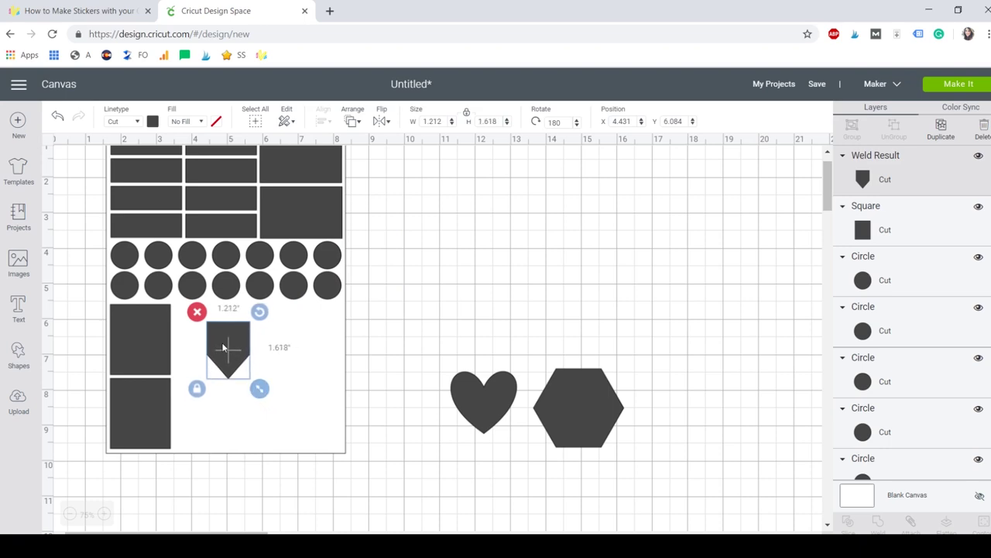
pyautogui.moveTo(221, 347); pyautogui.dragTo(191, 331)
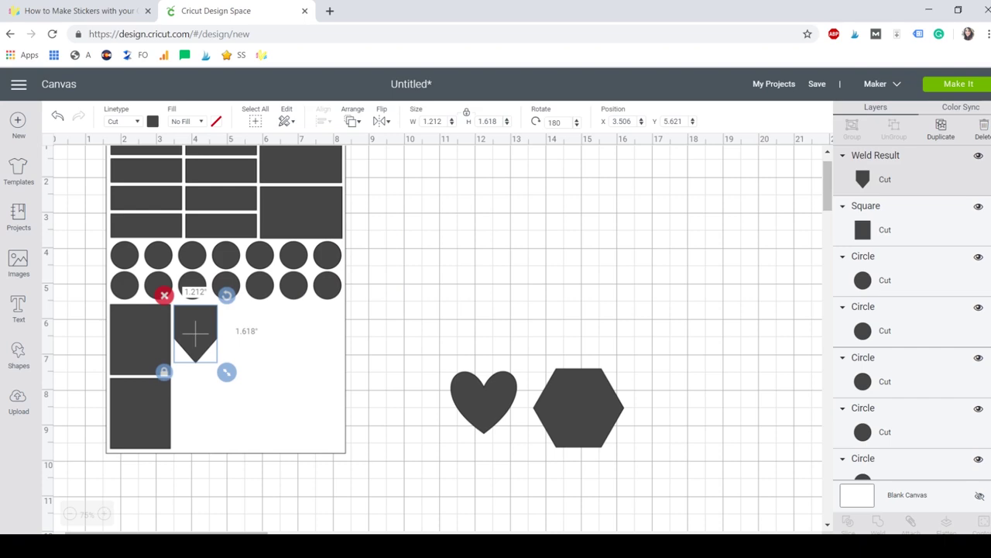
# - Shrink the banner to about 1.056 by 1.41 in and copy it into a row of four below the circles
pyautogui.click(103, 513)
pyautogui.scroll(-1, 331, 360)
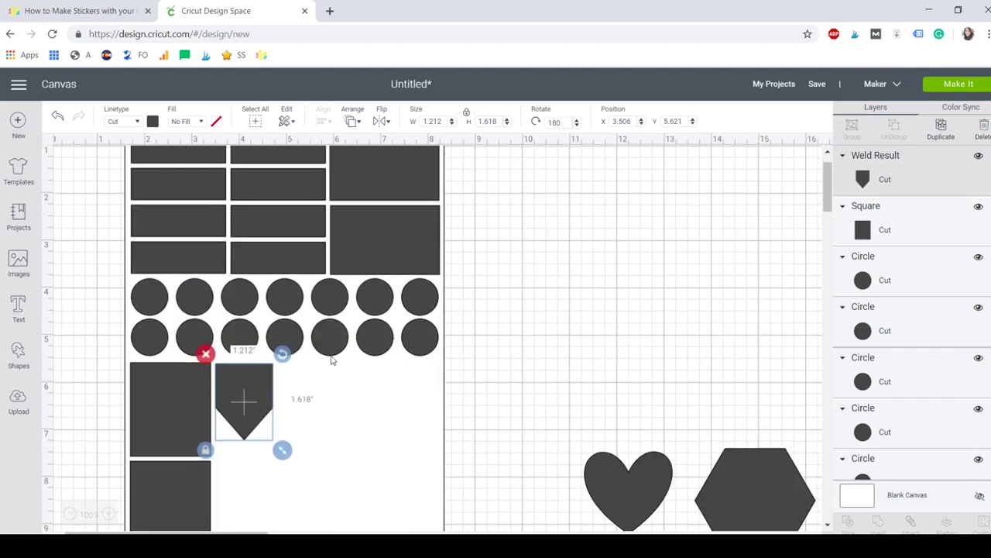
pyautogui.scroll(-1, 331, 360)
pyautogui.moveTo(282, 389); pyautogui.dragTo(272, 374)
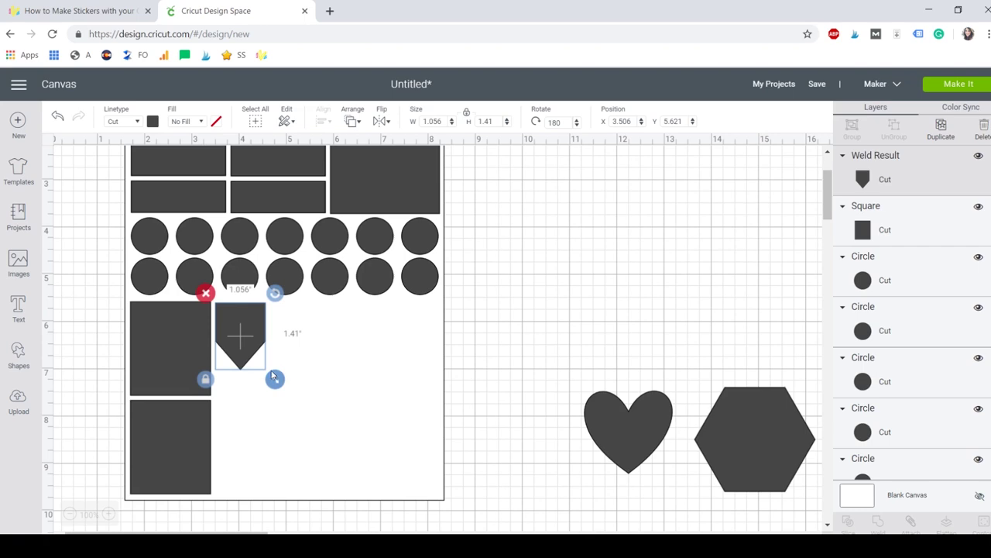
pyautogui.moveTo(242, 337); pyautogui.dragTo(375, 333)
pyautogui.hotkey('ctrl', 'd')
pyautogui.keyDown('shift'); pyautogui.click(240, 333); pyautogui.keyUp('shift')
pyautogui.hotkey('ctrl', 'd')
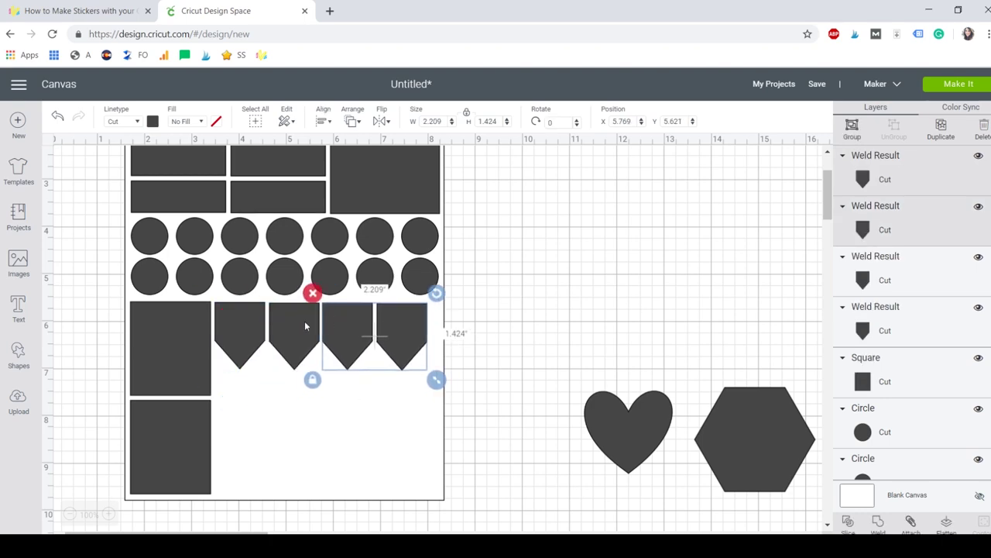
# - Enlarge the four banners together to about 4.765 by 1.527 in and distribute them horizontally
pyautogui.keyDown('shift'); pyautogui.click(305, 325); pyautogui.keyUp('shift')
pyautogui.keyDown('shift'); pyautogui.click(241, 333); pyautogui.keyUp('shift')
pyautogui.moveTo(436, 380); pyautogui.dragTo(450, 383)
pyautogui.click(321, 123)
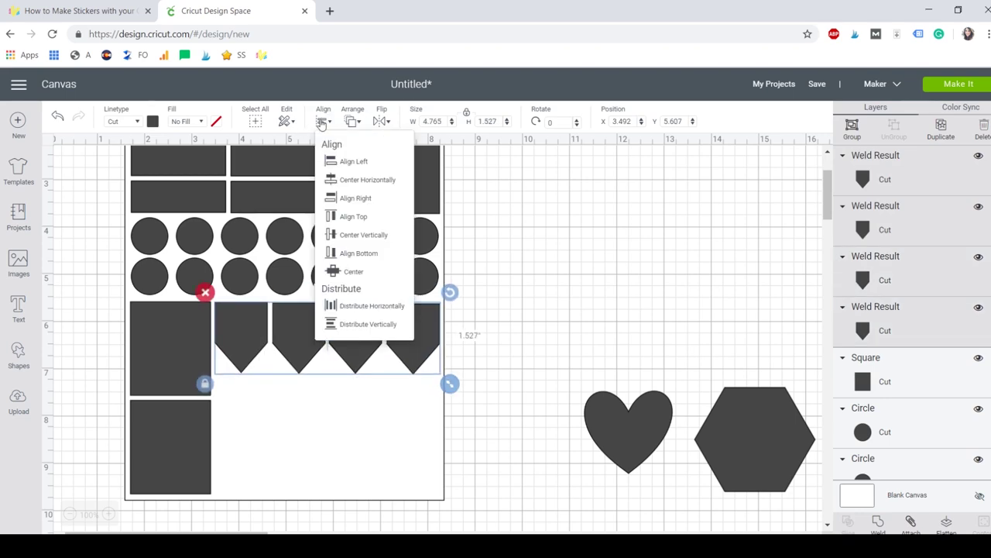
pyautogui.click(365, 305)
pyautogui.click(308, 397)
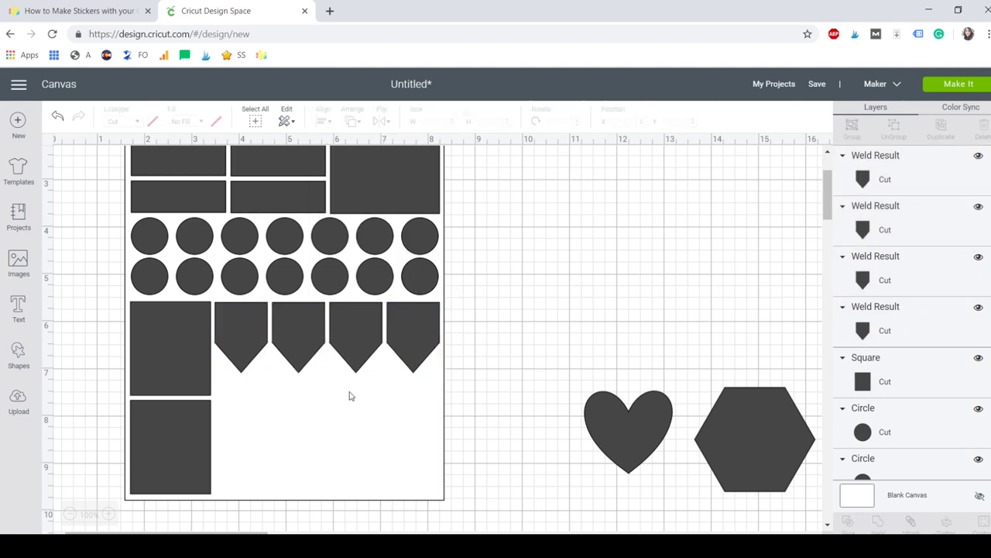
# - Shrink the heart and copy it into a row of five along the sheet's lower edge, about 4.634 in wide
pyautogui.click(70, 515)
pyautogui.moveTo(478, 413); pyautogui.dragTo(172, 426)
pyautogui.hotkey('ctrl', 'c')
pyautogui.hotkey('ctrl', 'v')
pyautogui.keyDown('shift'); pyautogui.click(190, 443); pyautogui.keyUp('shift')
pyautogui.hotkey('ctrl', 'c')
pyautogui.hotkey('ctrl', 'v')
pyautogui.hotkey('ctrl', 'v')
# - Align the tops of the five hearts and distribute them horizontally, and delete the unused hexagon outside the sheet
pyautogui.click(324, 121)
pyautogui.click(330, 216)
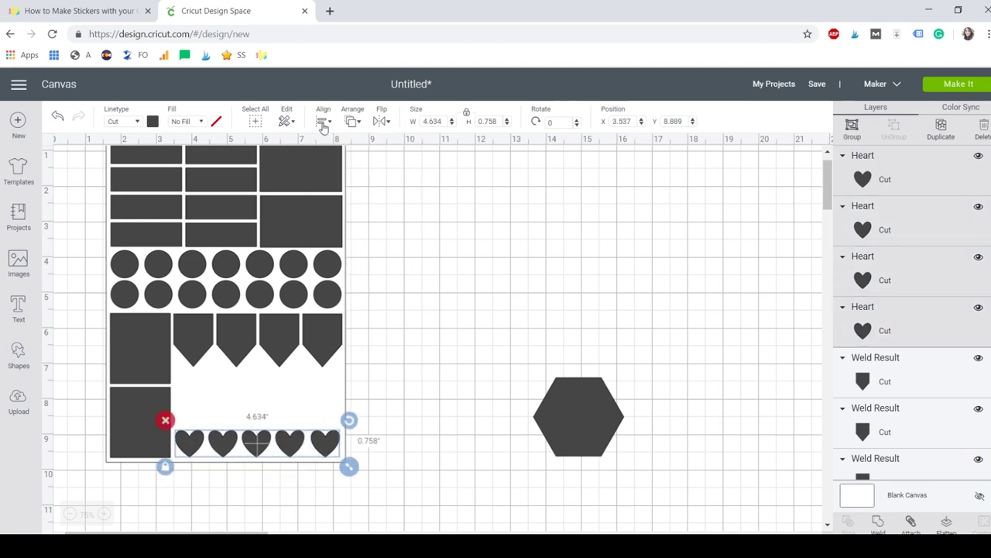
pyautogui.click(324, 122)
pyautogui.click(333, 303)
pyautogui.click(400, 472)
pyautogui.click(562, 441)
pyautogui.press('Delete')
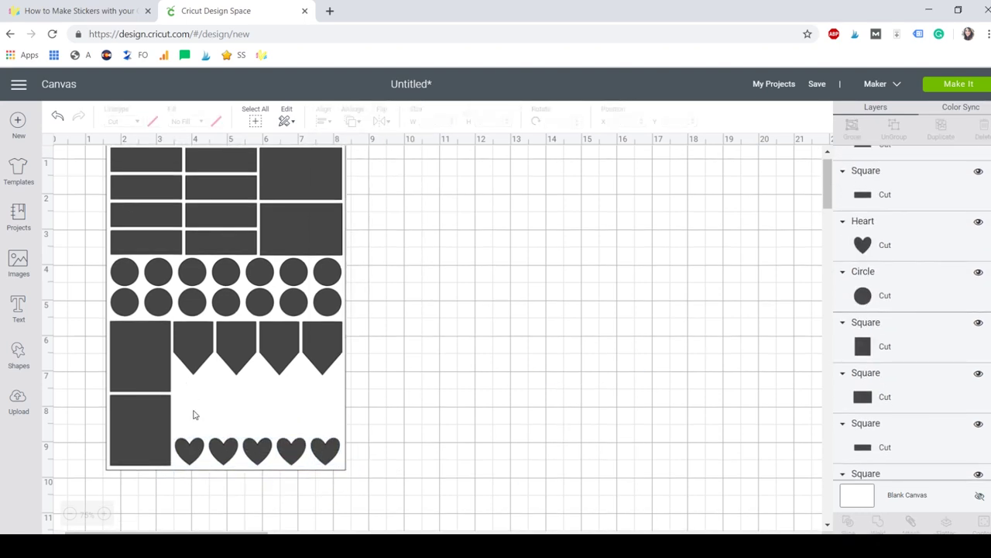
# - Copy a 2 by 0.667 in rectangle and place the copy between the banners and hearts at about X 3.537, Y 7.259
pyautogui.click(146, 162)
pyautogui.hotkey('ctrl', 'c')
pyautogui.hotkey('ctrl', 'v')
pyautogui.moveTo(179, 182); pyautogui.dragTo(226, 397)
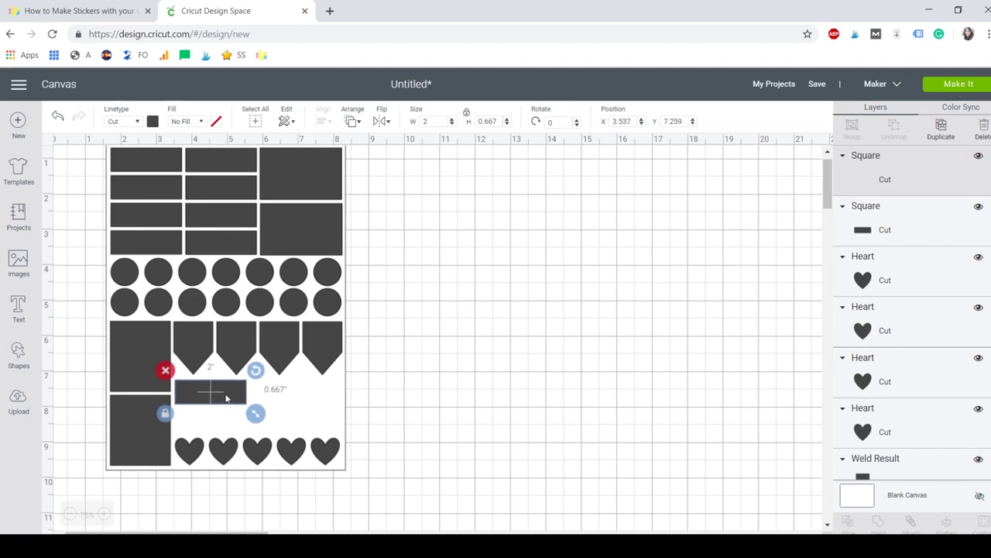
# - Copy the rectangle into a two-by-two block above the hearts and size the block to about 4.722 by 1.638 in
pyautogui.hotkey('ctrl', 'v')
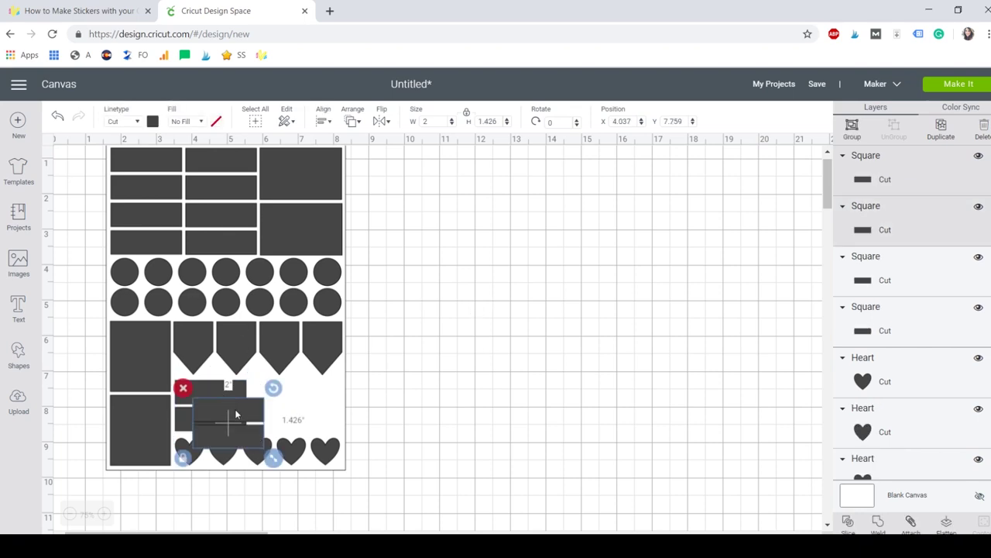
pyautogui.moveTo(236, 415); pyautogui.dragTo(314, 398)
pyautogui.keyDown('shift'); pyautogui.click(209, 396); pyautogui.keyUp('shift')
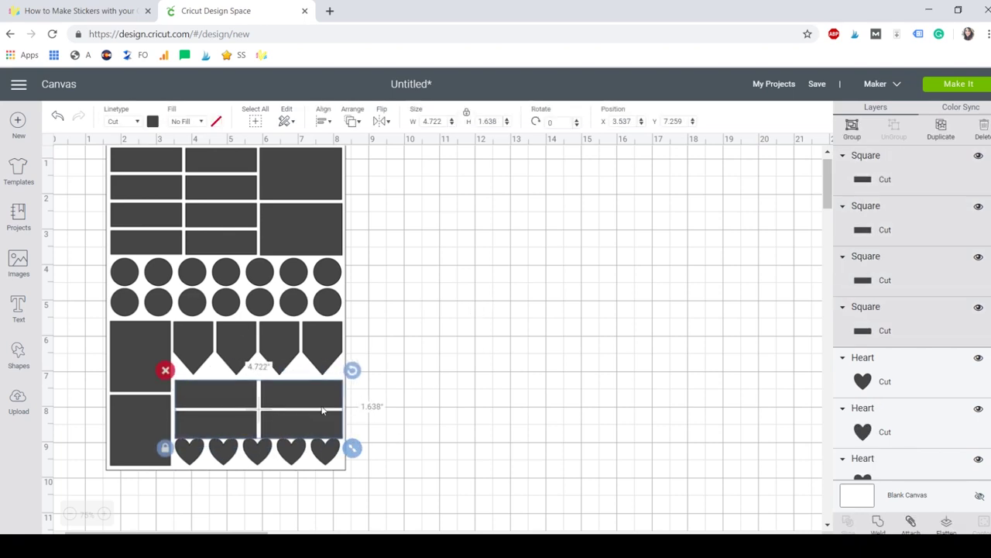
pyautogui.click(401, 416)
pyautogui.scroll(1, 401, 416)
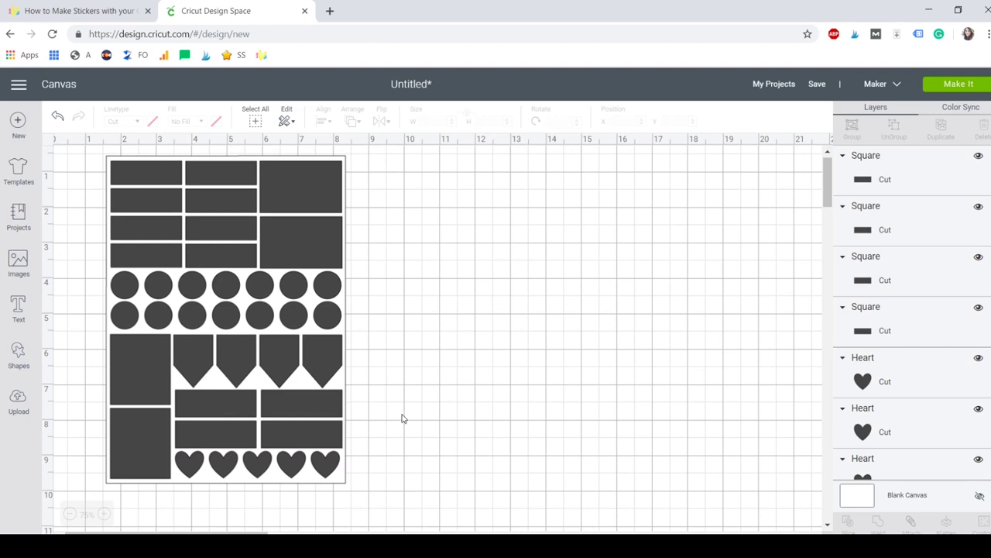
# - Save the sticker sheet as a public project named Stickers Daydream Into Reality
pyautogui.click(819, 83)
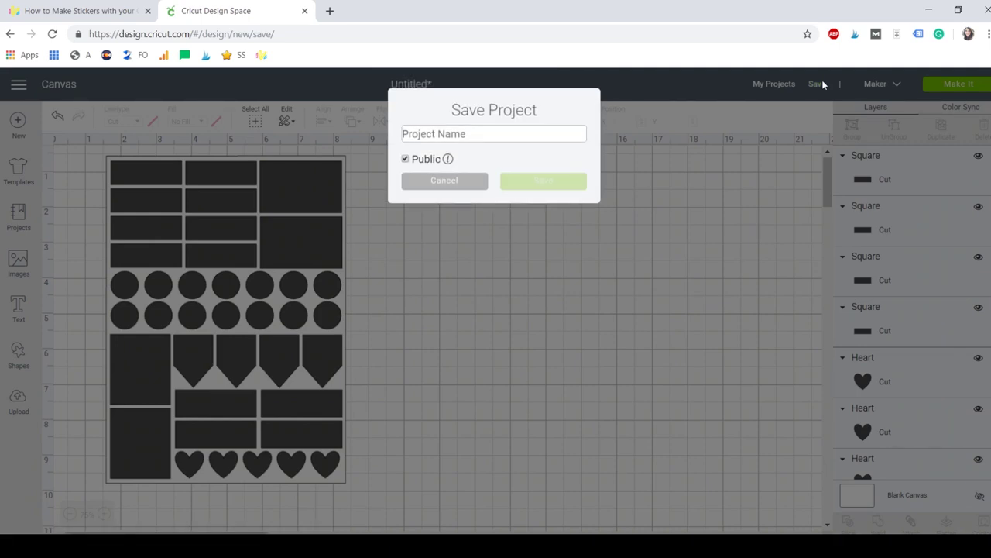
pyautogui.write('S')
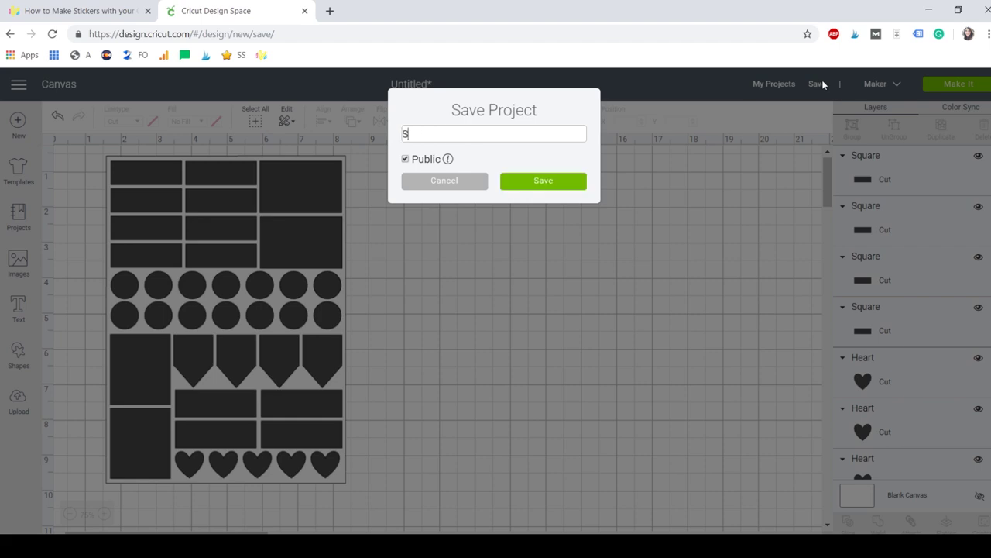
pyautogui.write('tickers Daydream Into')
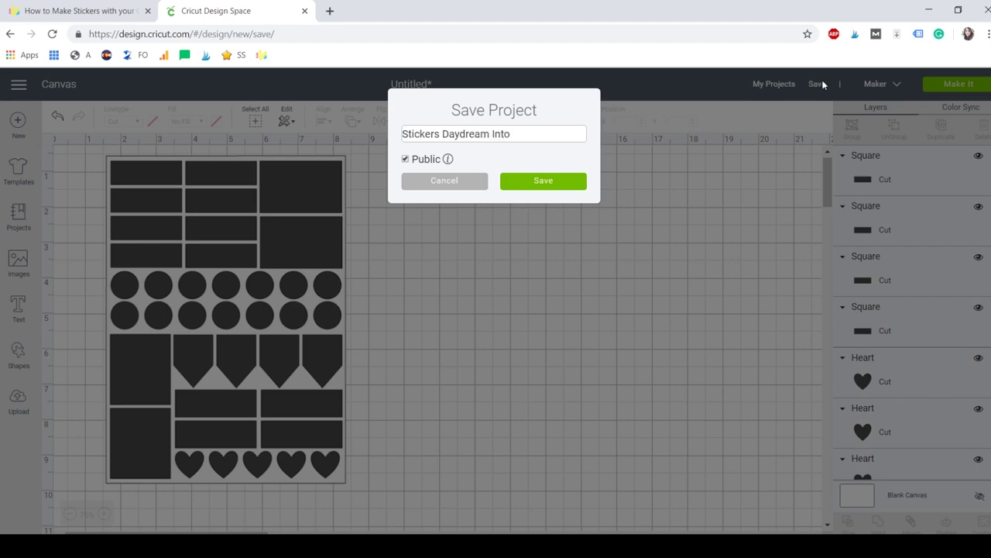
pyautogui.write('ity')
pyautogui.click(559, 183)
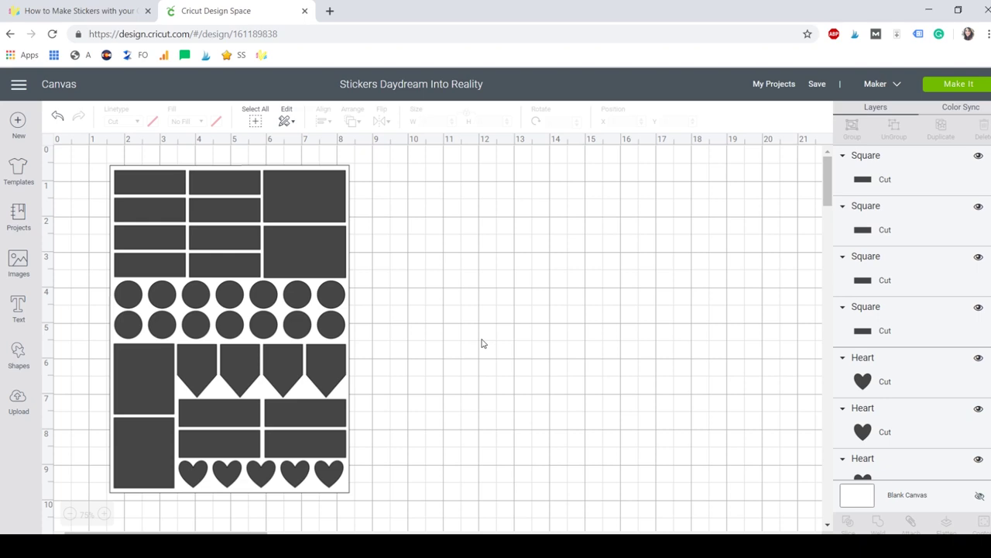
# - Delete the 6.75 by 9.25 in guideline rectangle and recolour all the remaining sticker shapes white
pyautogui.hotkey('ctrl', 'a')
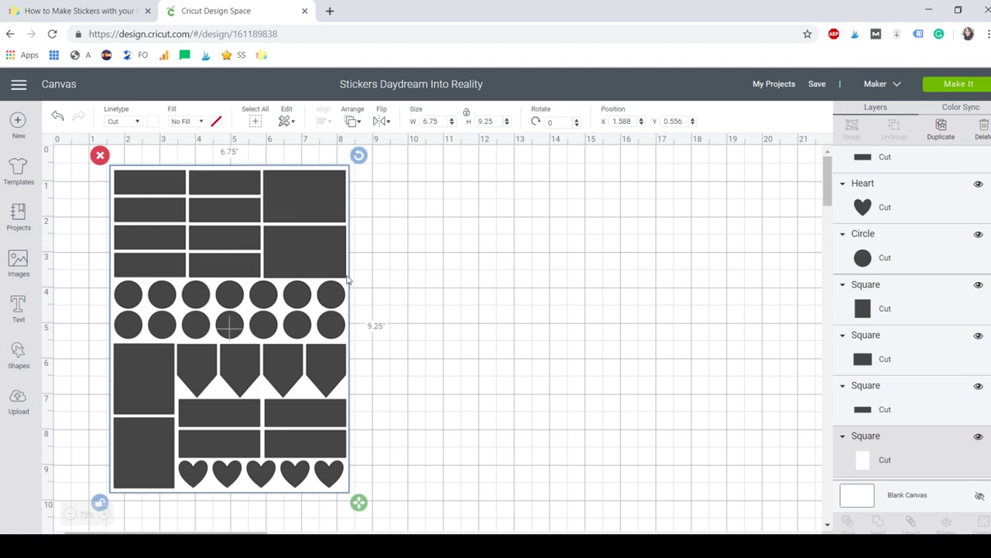
pyautogui.press('Delete')
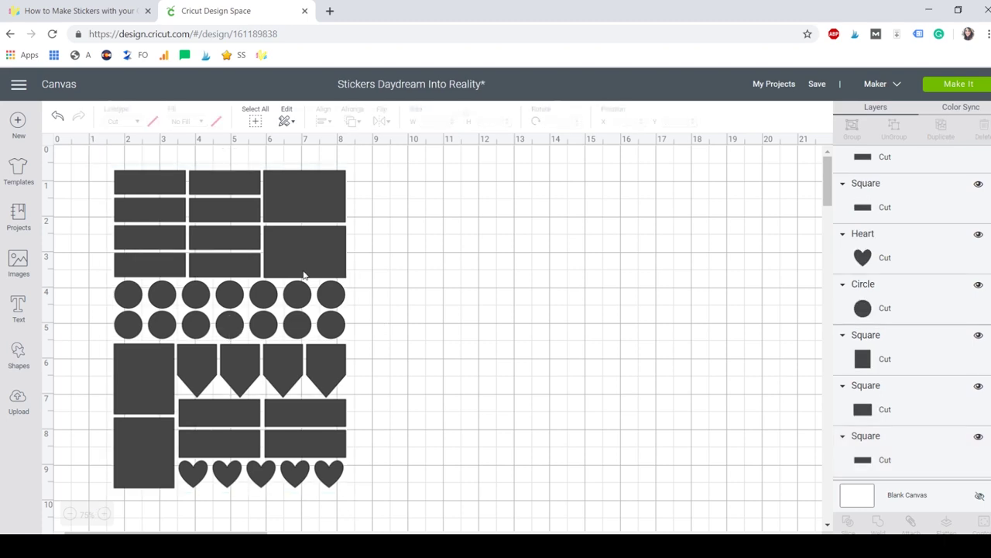
pyautogui.moveTo(98, 163); pyautogui.dragTo(361, 508)
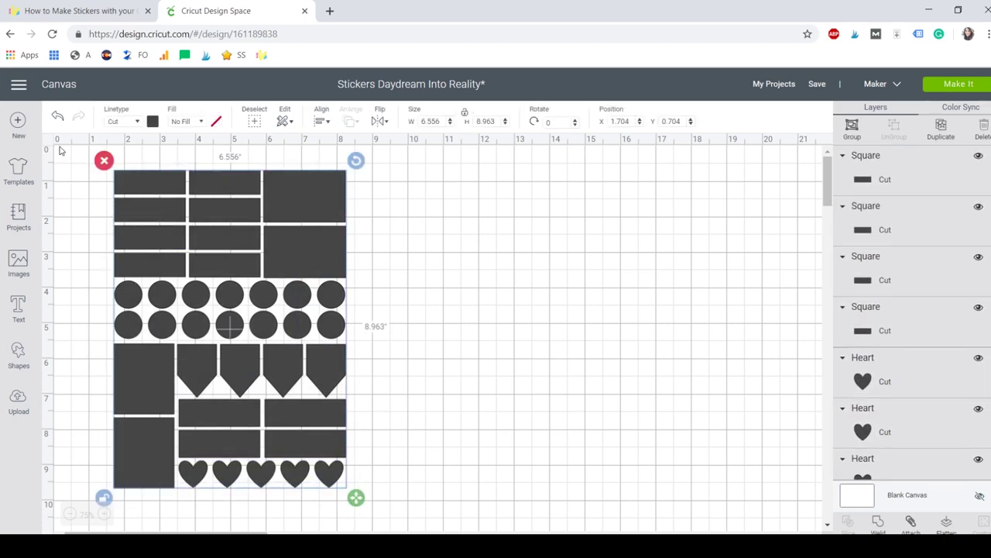
pyautogui.click(153, 121)
pyautogui.click(168, 243)
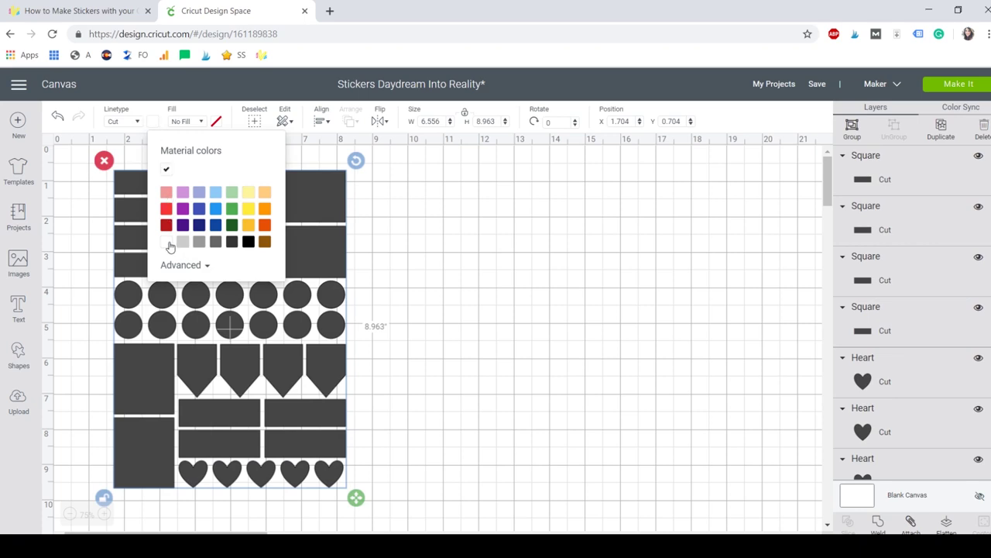
pyautogui.click(399, 245)
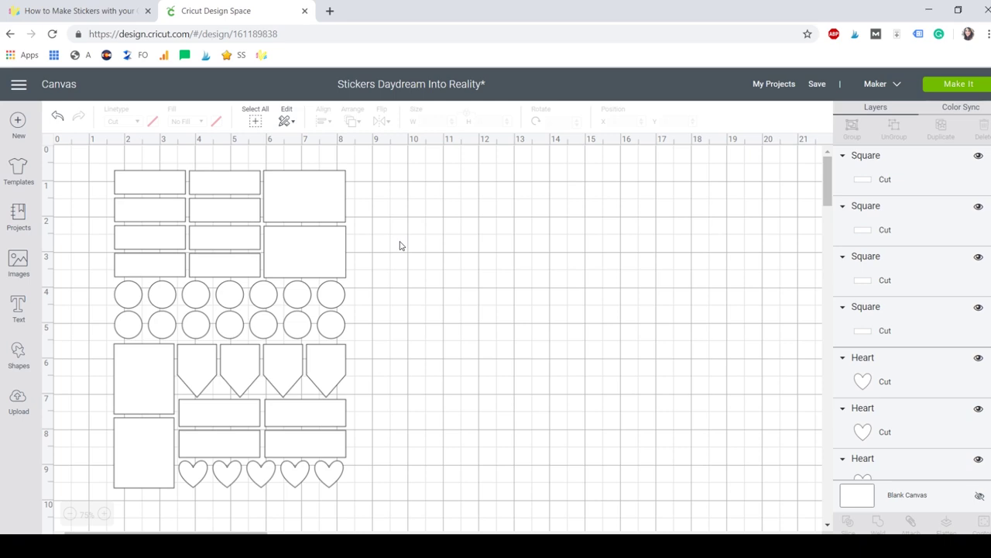
# - Colour the top rectangle of the sheet's left column yellow, #FFEC3C, with the advanced colour options expanded
pyautogui.click(158, 183)
pyautogui.click(151, 124)
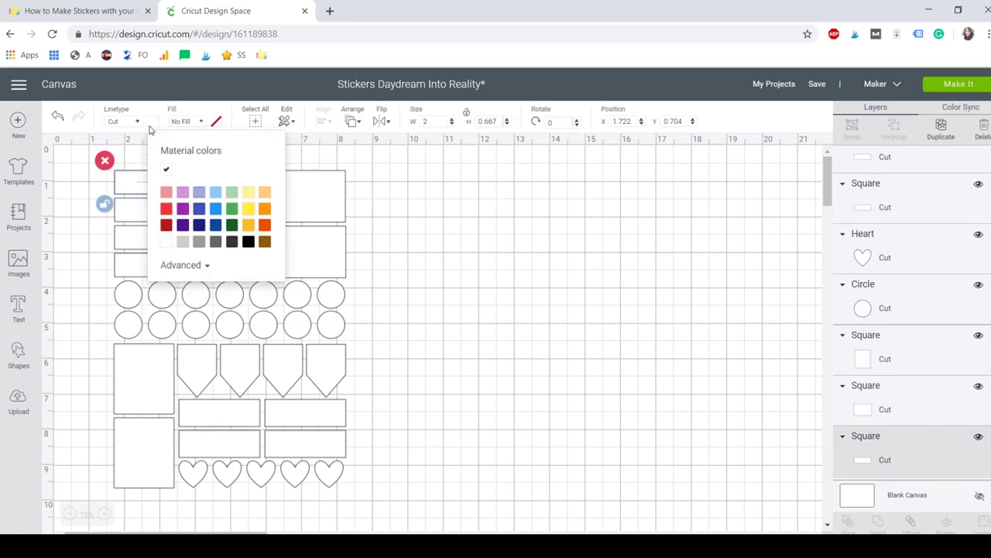
pyautogui.click(182, 266)
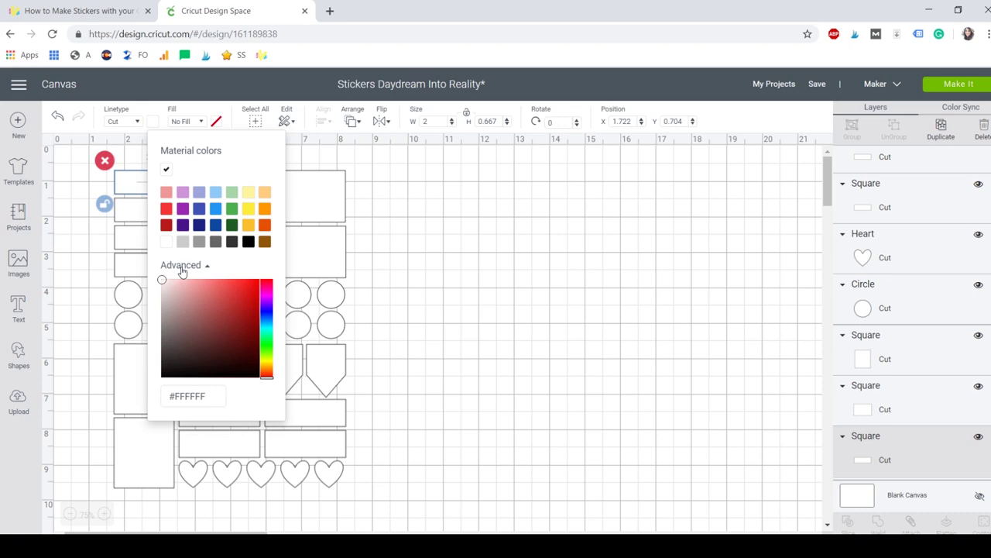
pyautogui.click(249, 209)
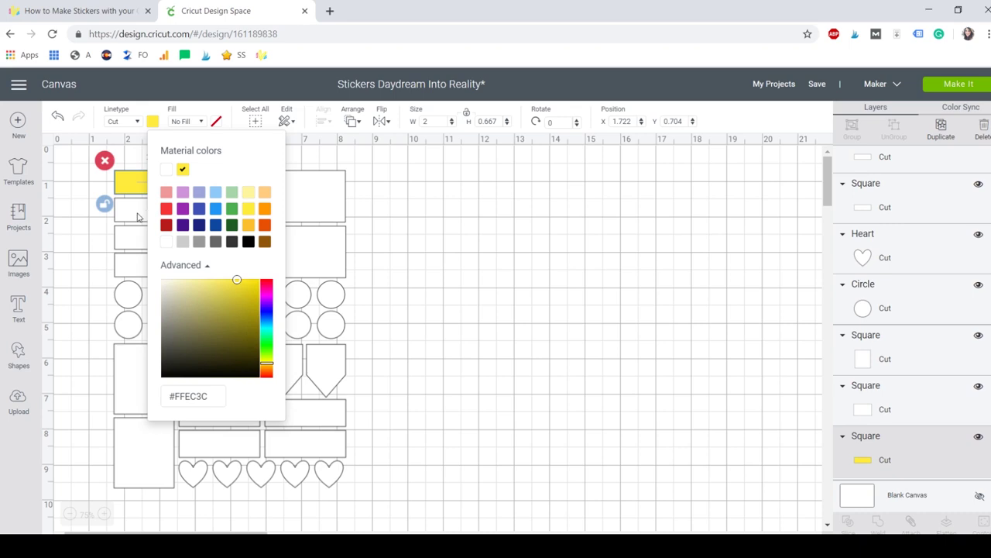
# - Colour the second rectangle in the left column a custom light pink
pyautogui.click(147, 214)
pyautogui.click(152, 122)
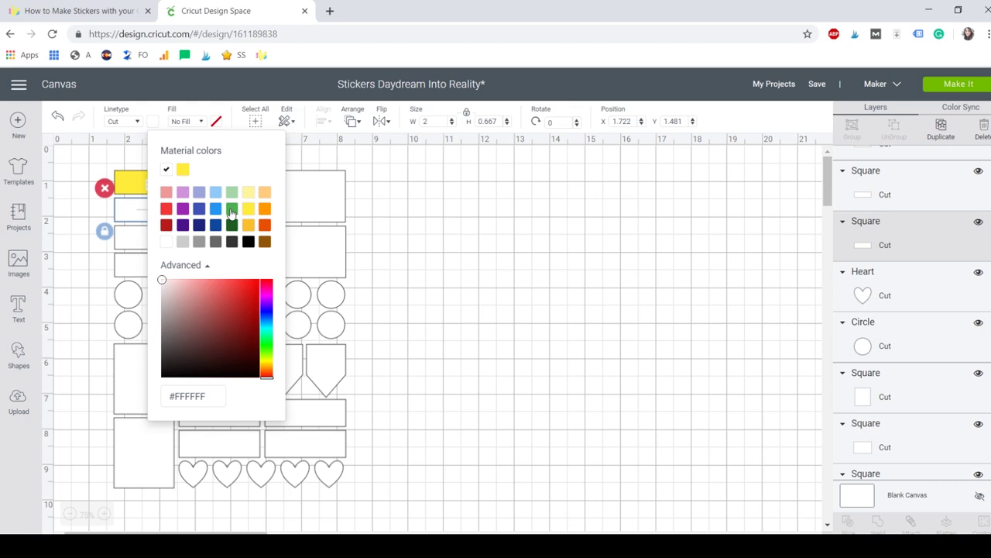
pyautogui.click(236, 284)
pyautogui.click(266, 287)
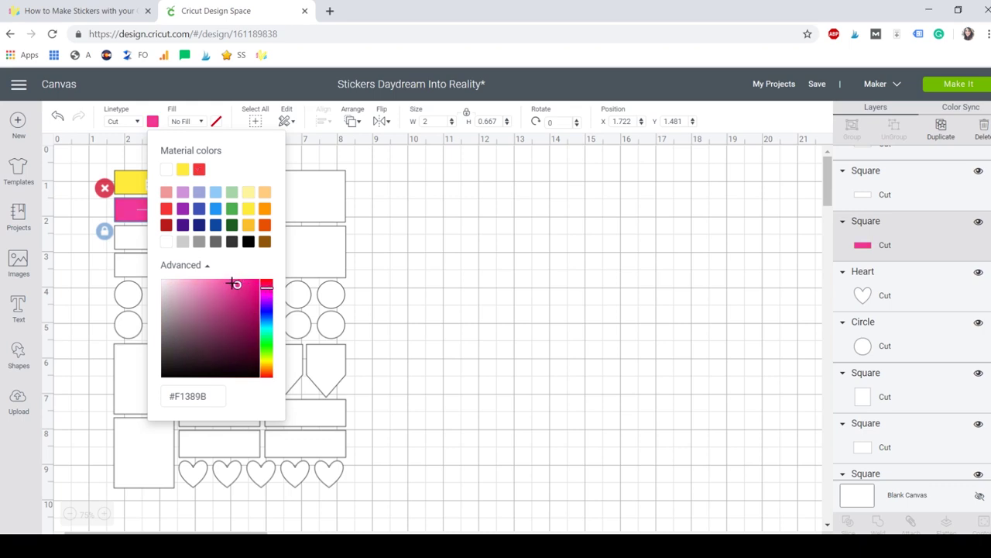
pyautogui.click(232, 284)
pyautogui.click(223, 284)
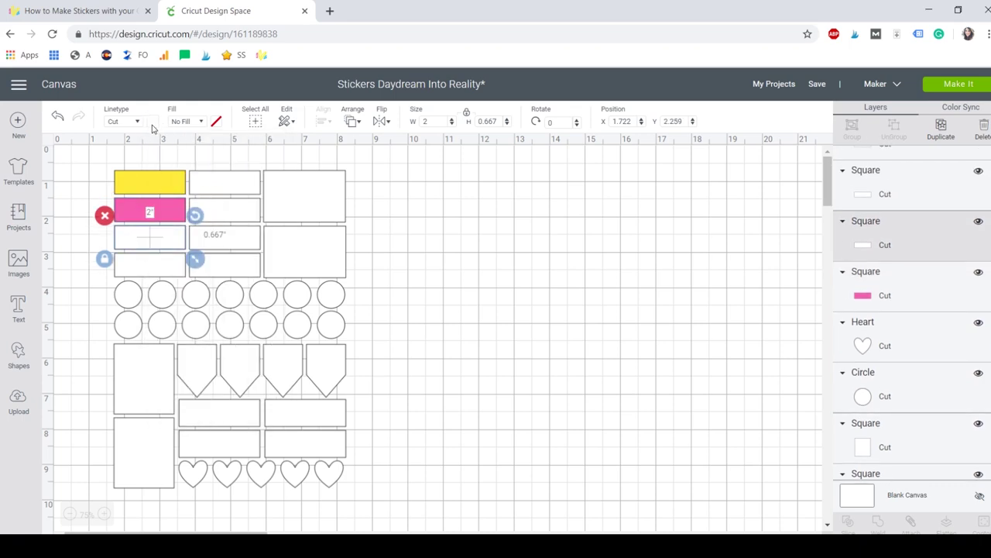
# - Colour the third rectangle in the left column a custom light purple, #BB5ACF
pyautogui.click(153, 123)
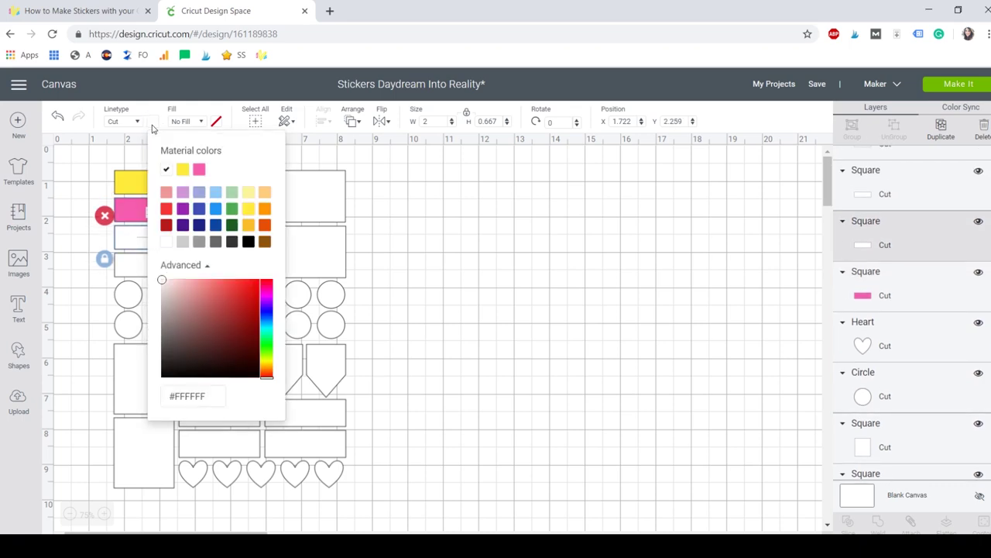
pyautogui.click(184, 209)
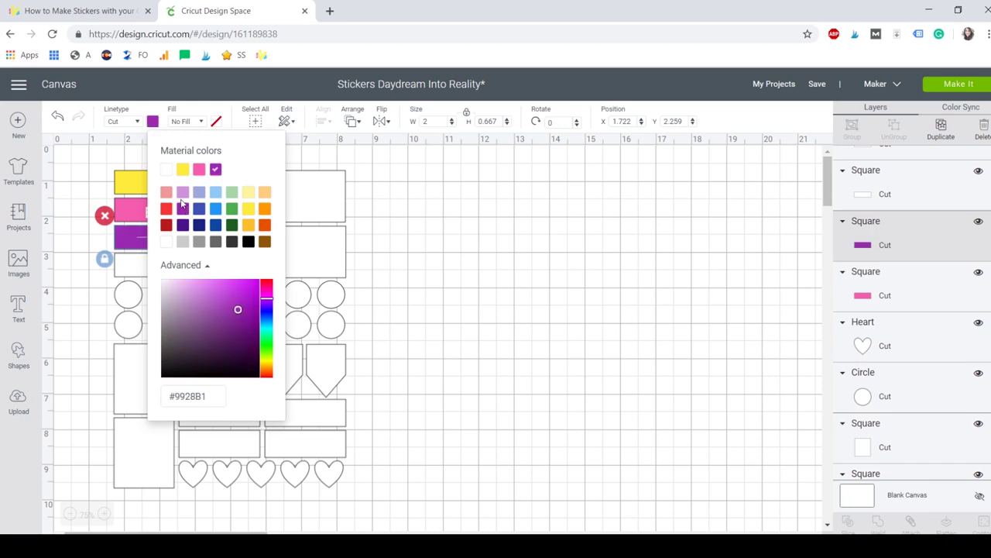
pyautogui.click(229, 291)
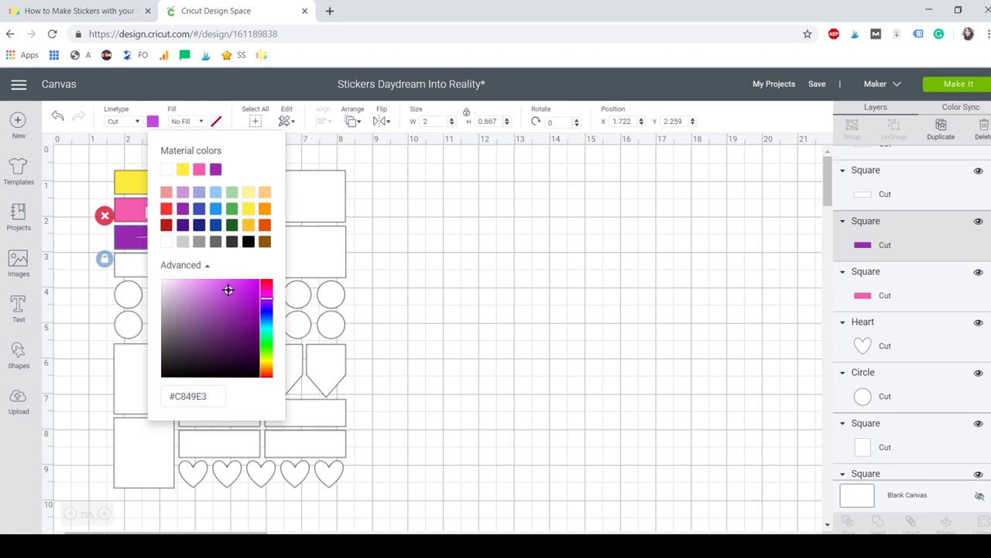
pyautogui.click(226, 299)
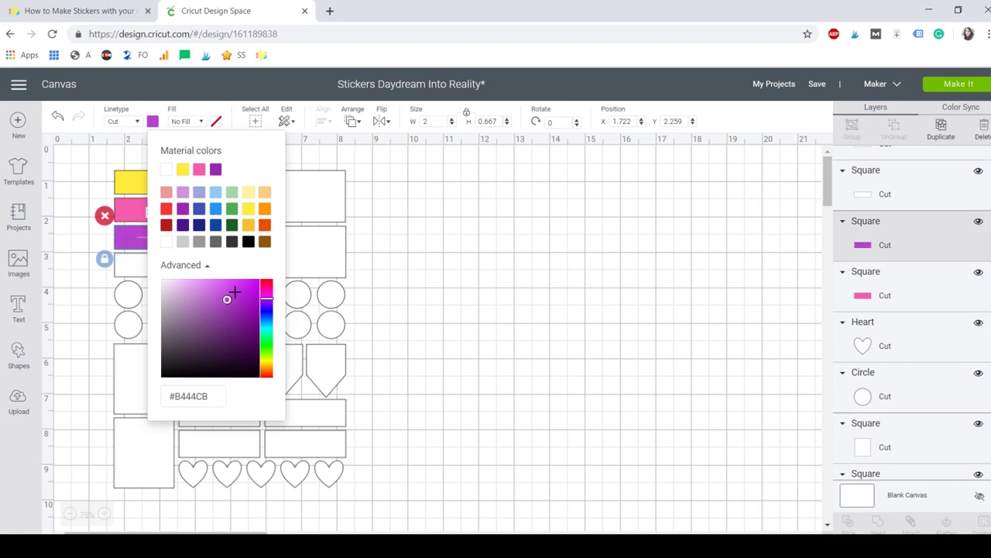
pyautogui.click(234, 292)
pyautogui.click(244, 291)
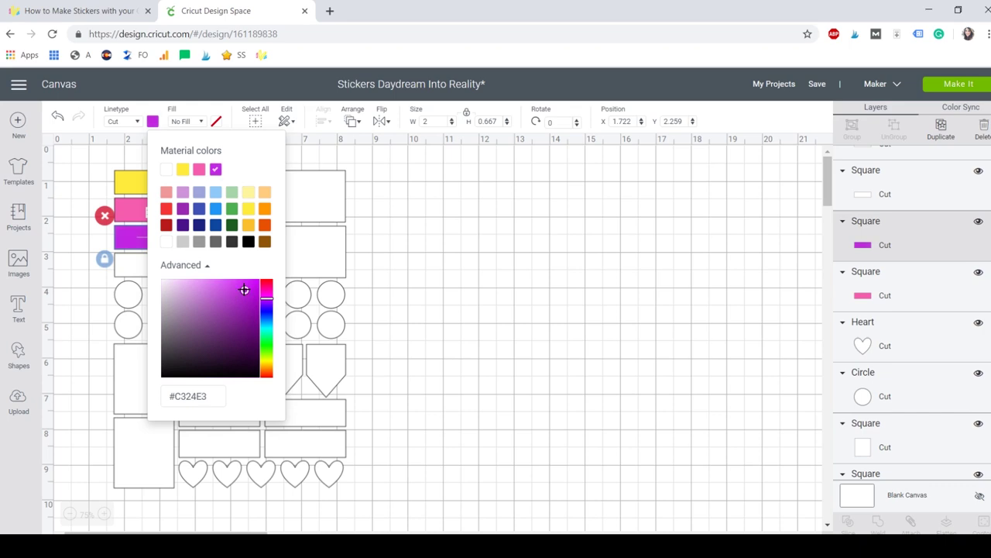
pyautogui.click(243, 300)
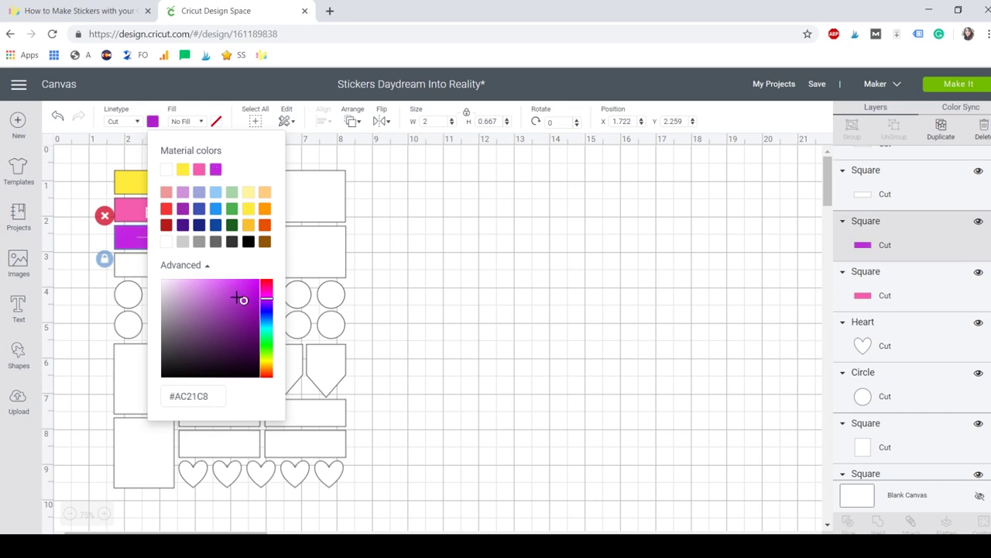
pyautogui.click(217, 297)
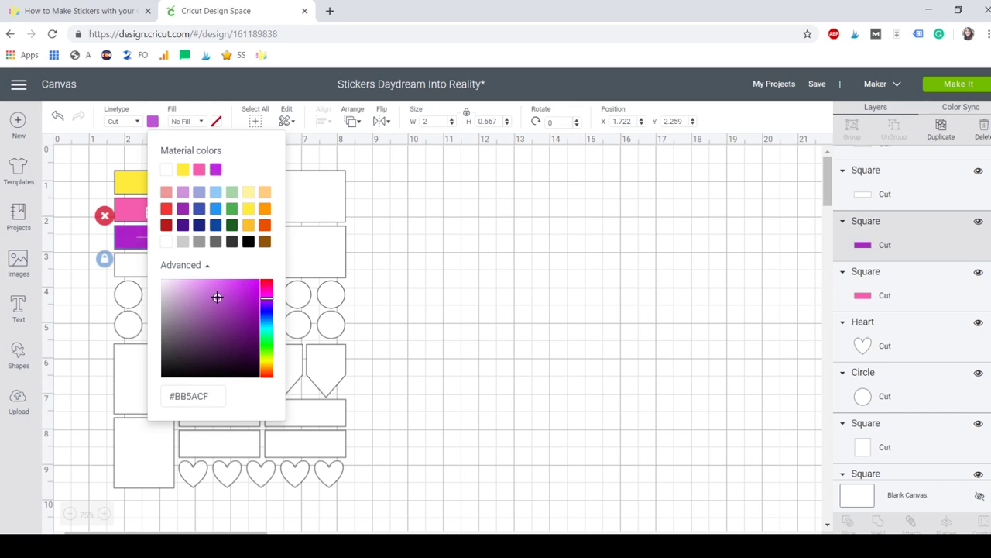
# - Colour the fourth rectangle in the left column a custom mint green, #4ED084, and deselect it
pyautogui.click(129, 267)
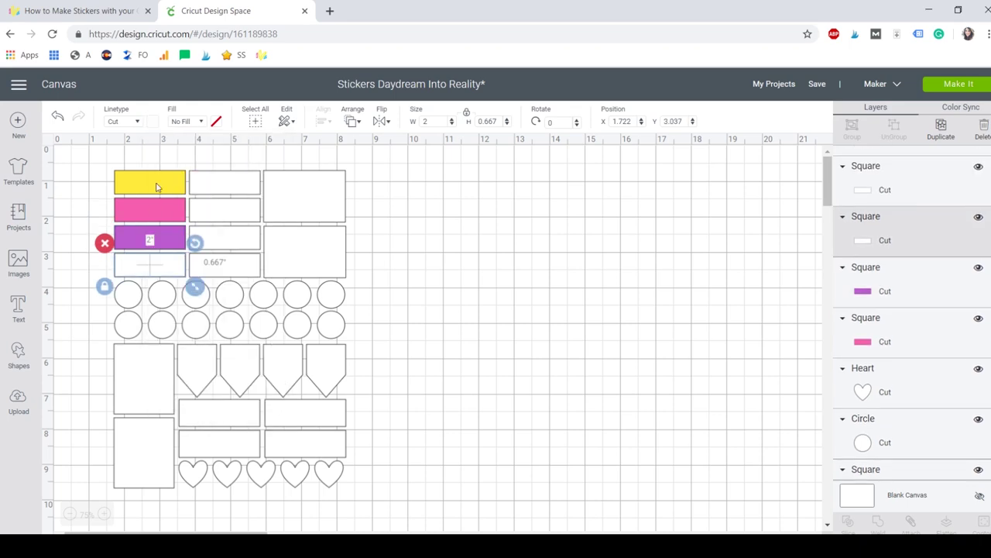
pyautogui.click(152, 126)
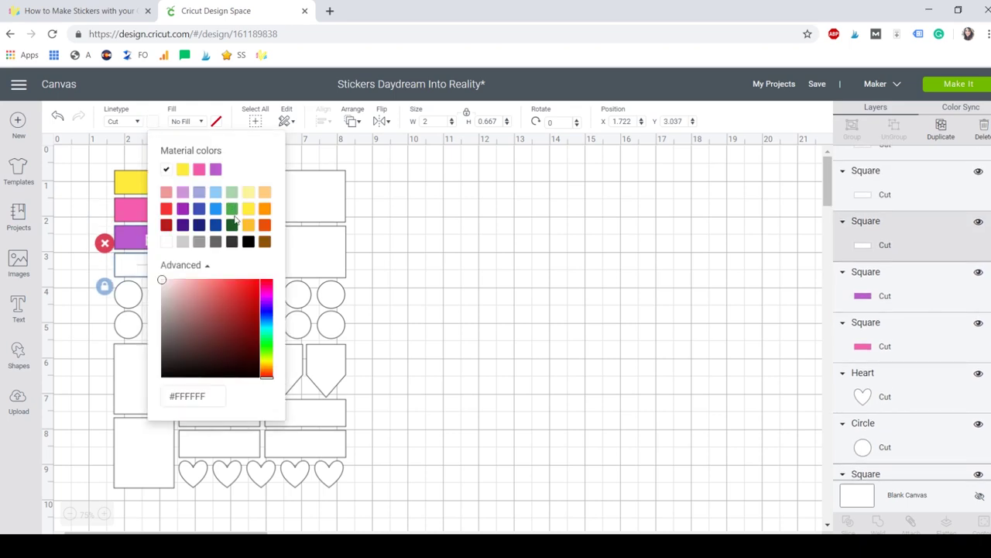
pyautogui.click(231, 208)
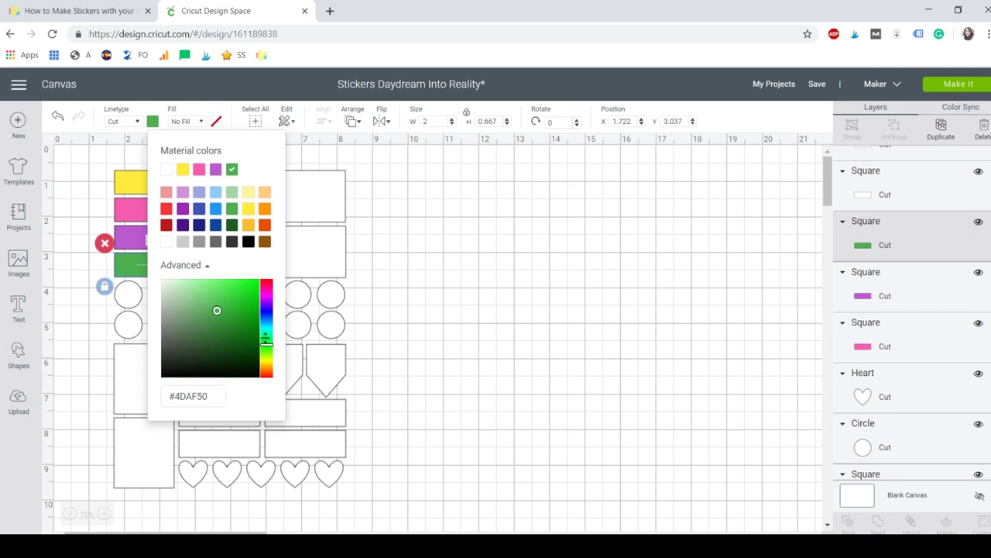
pyautogui.moveTo(266, 344); pyautogui.dragTo(266, 338)
pyautogui.click(215, 296)
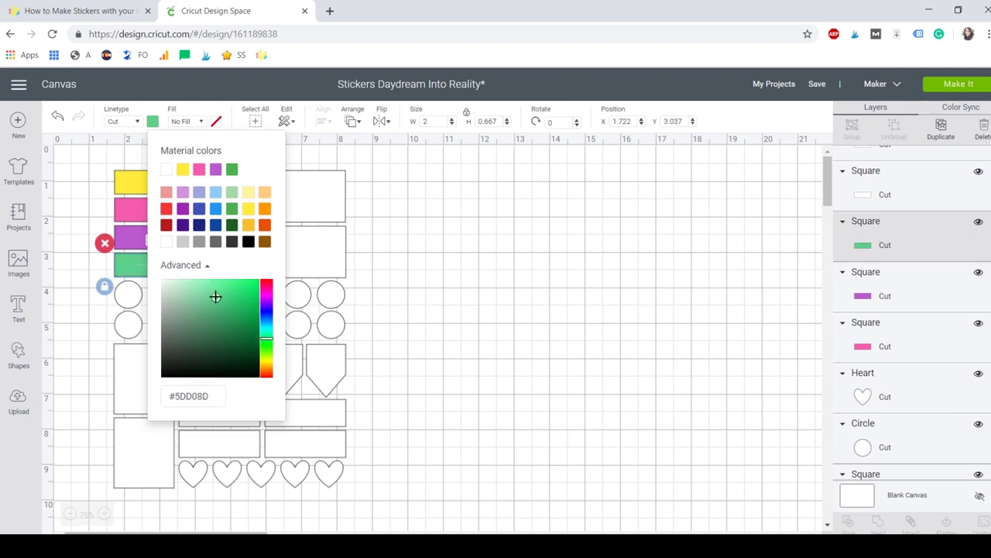
pyautogui.click(224, 297)
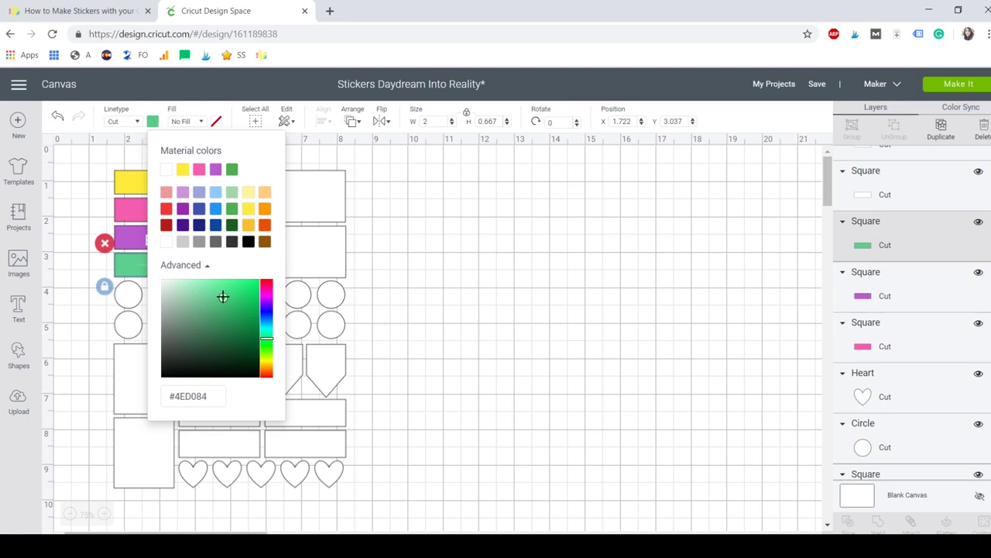
pyautogui.click(381, 301)
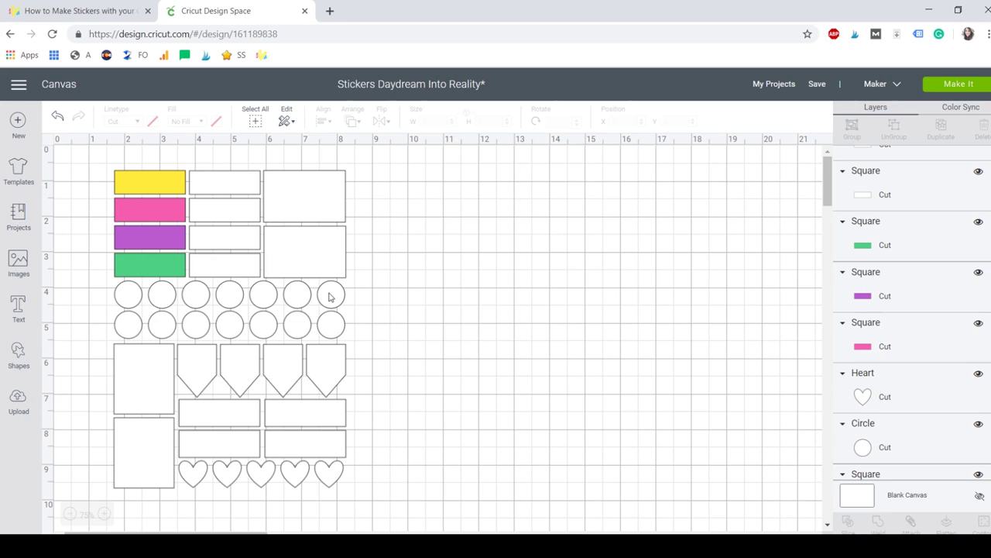
# - Colour alternating banners, circles and hearts plus the lower large rectangle beside them yellow, #FFEC3C, and deselect them
pyautogui.click(200, 375)
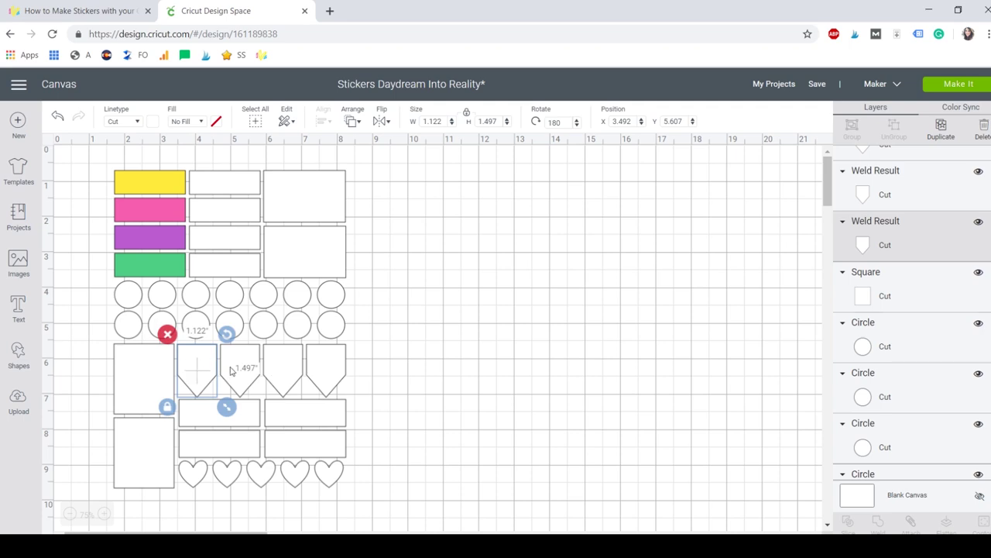
pyautogui.keyDown('shift'); pyautogui.click(287, 368); pyautogui.keyUp('shift')
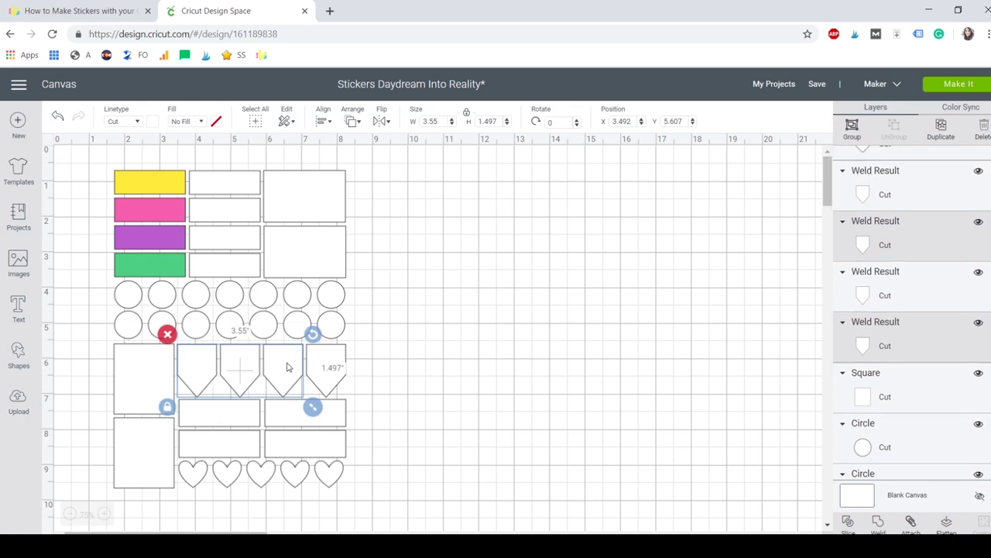
pyautogui.keyDown('shift'); pyautogui.click(132, 325); pyautogui.keyUp('shift')
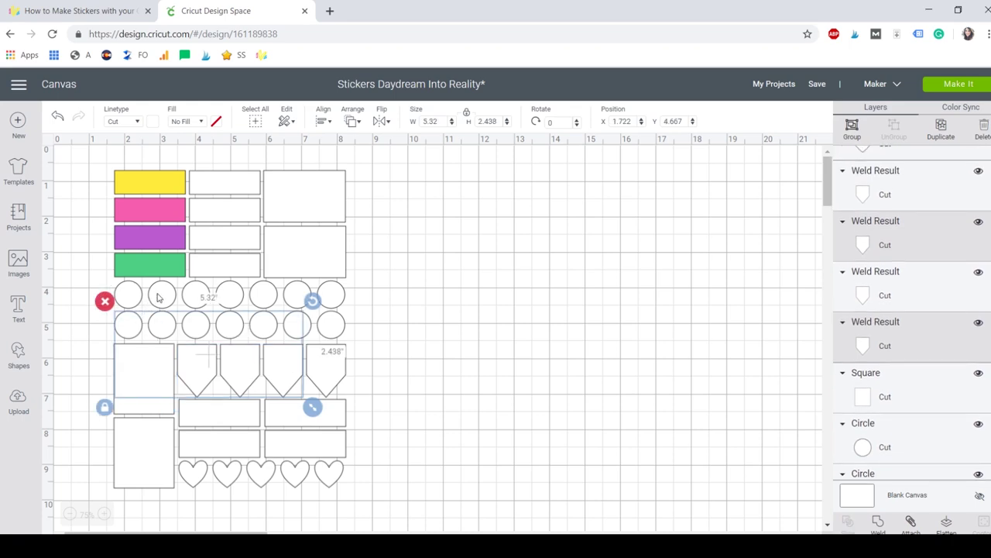
pyautogui.keyDown('shift'); pyautogui.click(165, 300); pyautogui.keyUp('shift')
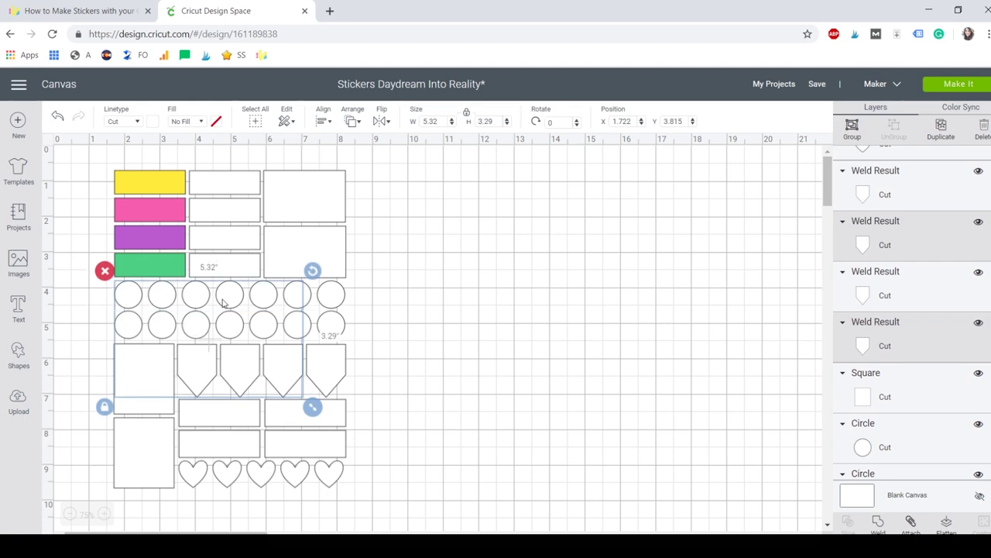
pyautogui.keyDown('shift'); pyautogui.click(293, 301); pyautogui.keyUp('shift')
pyautogui.keyDown('shift'); pyautogui.click(327, 322); pyautogui.keyUp('shift')
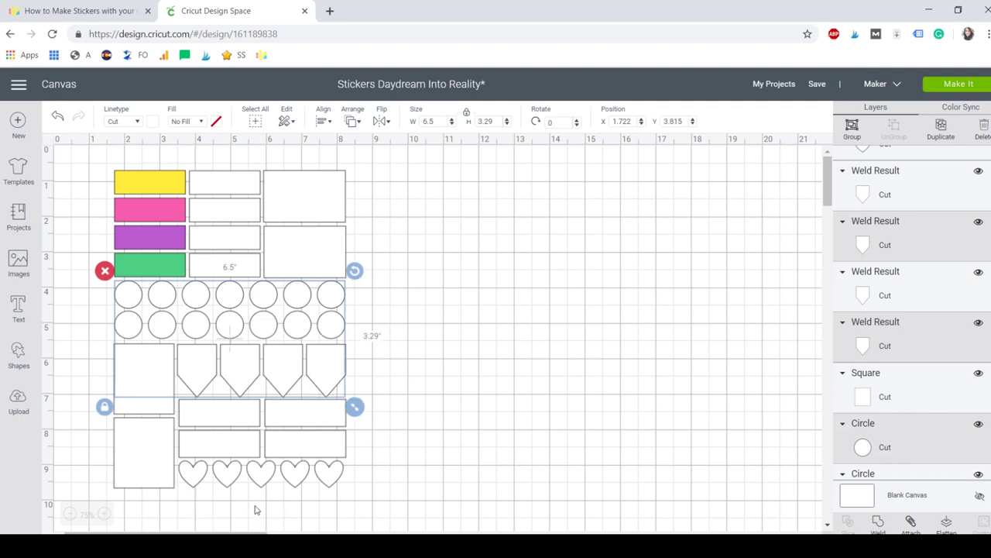
pyautogui.keyDown('shift'); pyautogui.click(158, 468); pyautogui.keyUp('shift')
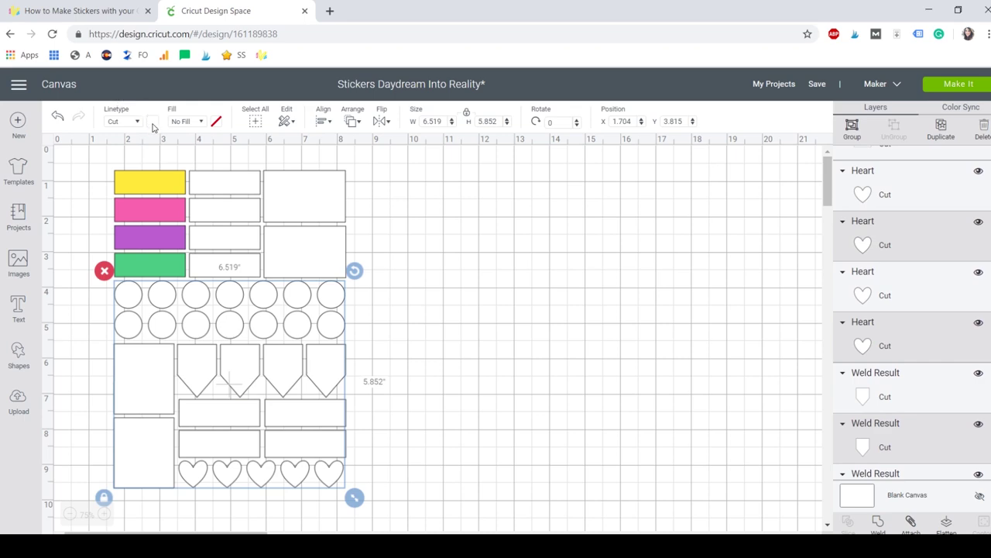
pyautogui.click(154, 124)
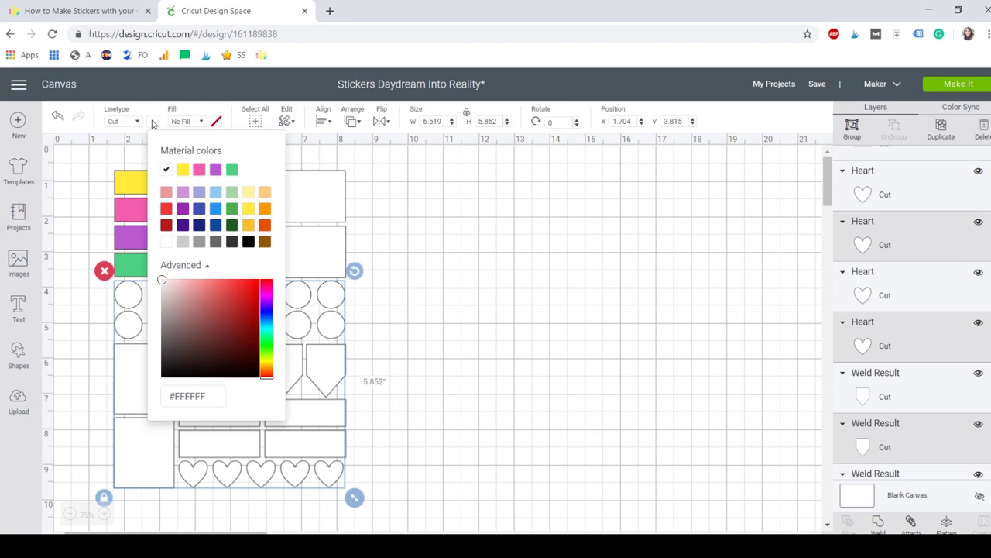
pyautogui.click(183, 171)
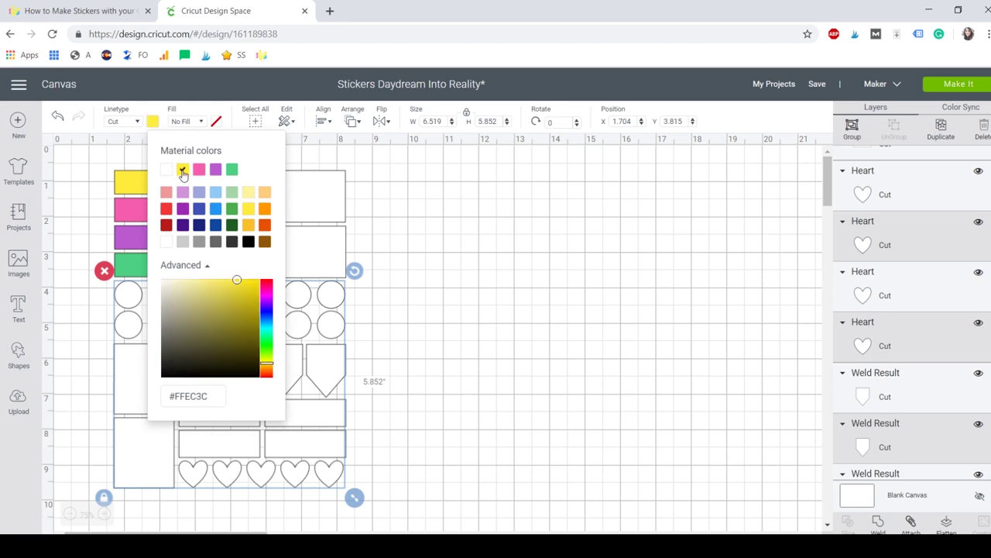
pyautogui.click(388, 250)
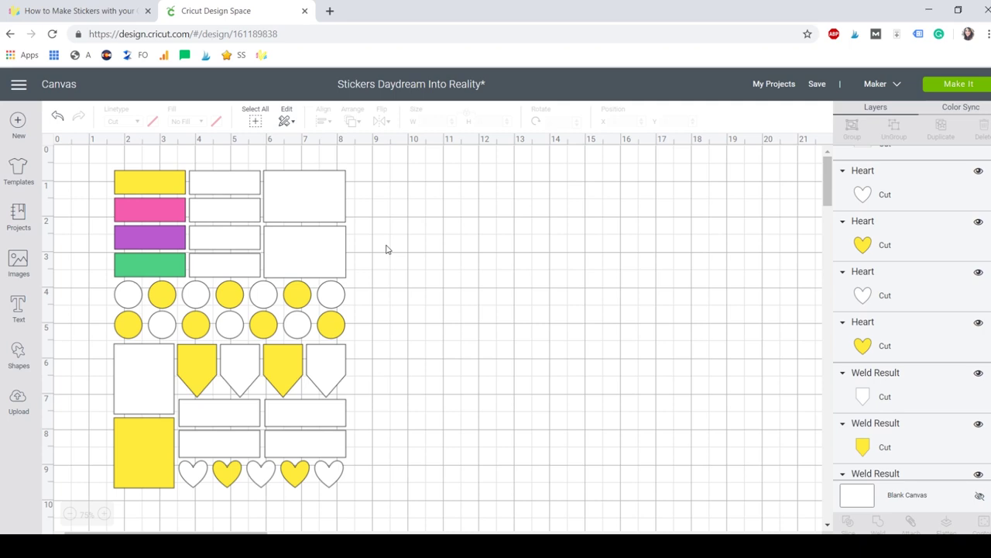
# - Colour the remaining white hearts, the second banner and the upper large rectangle of the right column pink
pyautogui.moveTo(176, 460); pyautogui.dragTo(330, 476)
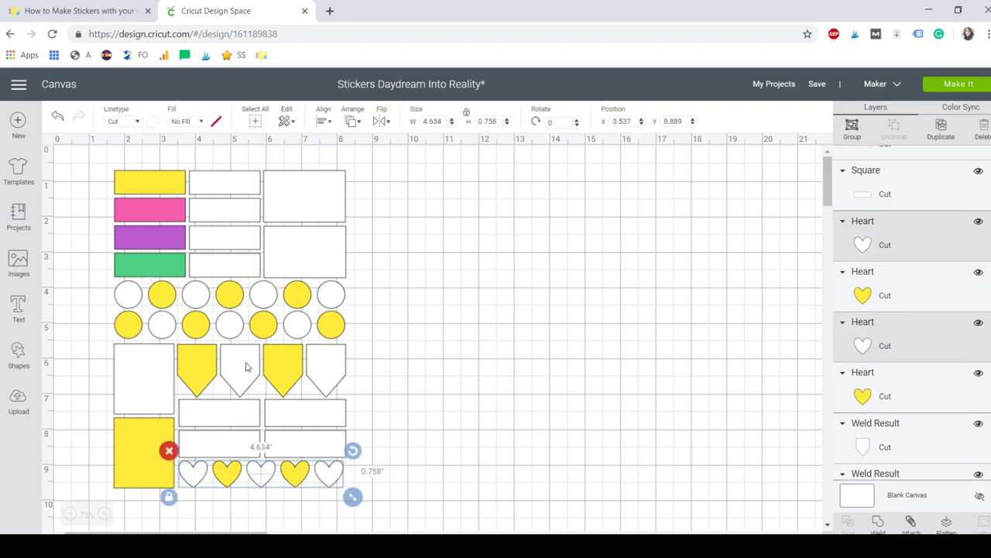
pyautogui.click(153, 120)
pyautogui.click(204, 165)
# - Colour the right column's lower large rectangle and the fourth banner green, and the third banner purple
pyautogui.click(318, 269)
pyautogui.keyDown('shift'); pyautogui.click(326, 368); pyautogui.keyUp('shift')
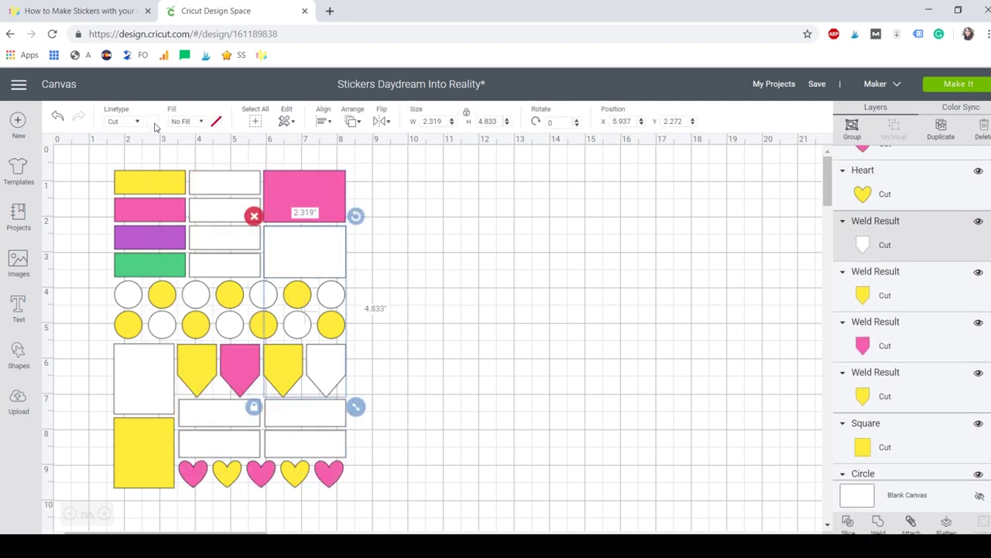
pyautogui.click(153, 121)
pyautogui.click(221, 166)
pyautogui.click(283, 368)
pyautogui.click(152, 121)
pyautogui.click(187, 166)
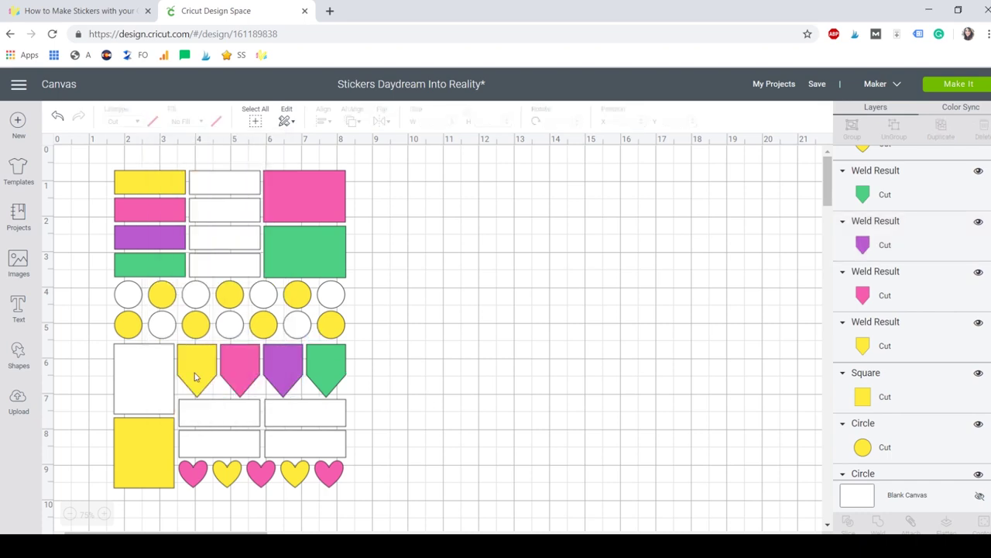
# - Colour the upper-left rectangle of the two-by-two block below the banners green
pyautogui.click(234, 412)
pyautogui.click(153, 121)
pyautogui.click(221, 166)
# - Colour the block's lower-right rectangle, the upper large rectangle beside the banners and all white circles purple, and deselect them
pyautogui.click(220, 443)
pyautogui.click(305, 442)
pyautogui.keyDown('shift'); pyautogui.click(146, 376); pyautogui.keyUp('shift')
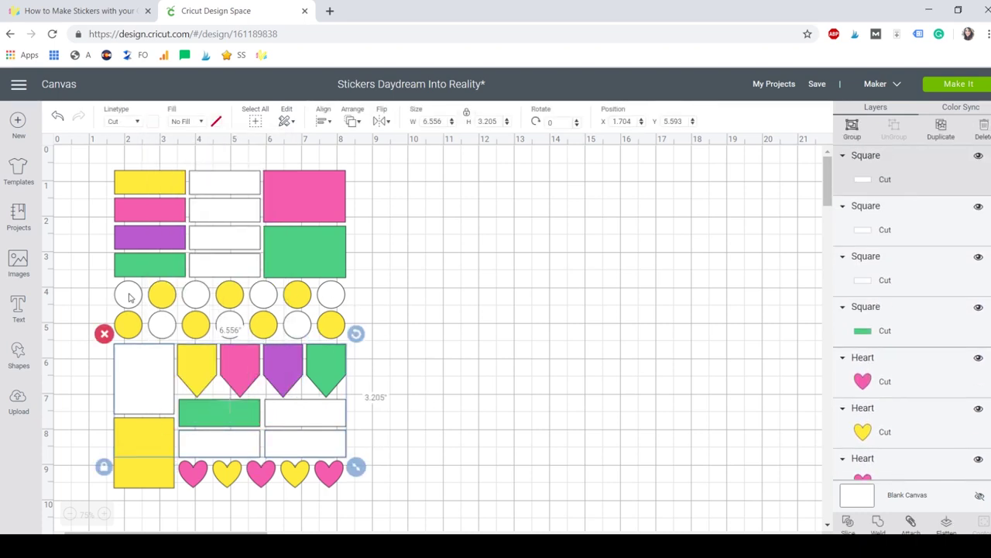
pyautogui.keyDown('shift'); pyautogui.click(130, 297); pyautogui.keyUp('shift')
pyautogui.click(153, 121)
pyautogui.click(187, 166)
pyautogui.click(79, 336)
# - Recolour the upper large rectangle beside the banners green
pyautogui.click(144, 379)
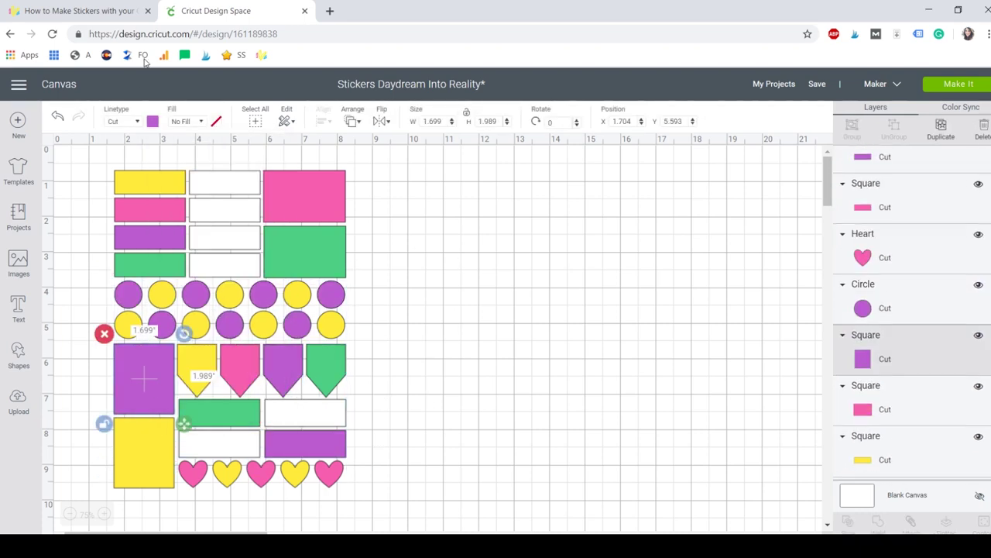
pyautogui.click(153, 121)
pyautogui.click(232, 169)
# - Recolour the first, third, fifth and seventh circles of the upper row pink, #F65DAF
pyautogui.click(128, 294)
pyautogui.keyDown('shift'); pyautogui.click(196, 295); pyautogui.keyUp('shift')
pyautogui.keyDown('shift'); pyautogui.click(263, 295); pyautogui.keyUp('shift')
pyautogui.keyDown('shift'); pyautogui.click(330, 294); pyautogui.keyUp('shift')
pyautogui.click(152, 121)
pyautogui.click(199, 169)
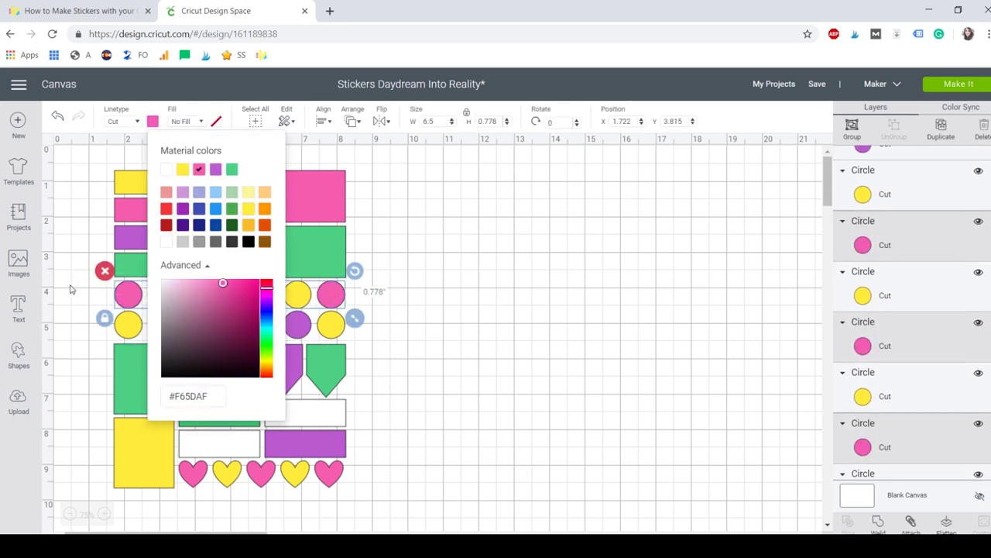
# - Recolour the yellow circles of the lower circle row green, including the first and last
pyautogui.click(128, 324)
pyautogui.keyDown('shift'); pyautogui.click(331, 324); pyautogui.keyUp('shift')
pyautogui.click(153, 120)
pyautogui.click(232, 169)
# - Recolour the third and fifth circles of the lower row yellow, #FFEC3C
pyautogui.click(196, 324)
pyautogui.keyDown('shift'); pyautogui.click(263, 324); pyautogui.keyUp('shift')
pyautogui.click(152, 121)
pyautogui.click(182, 169)
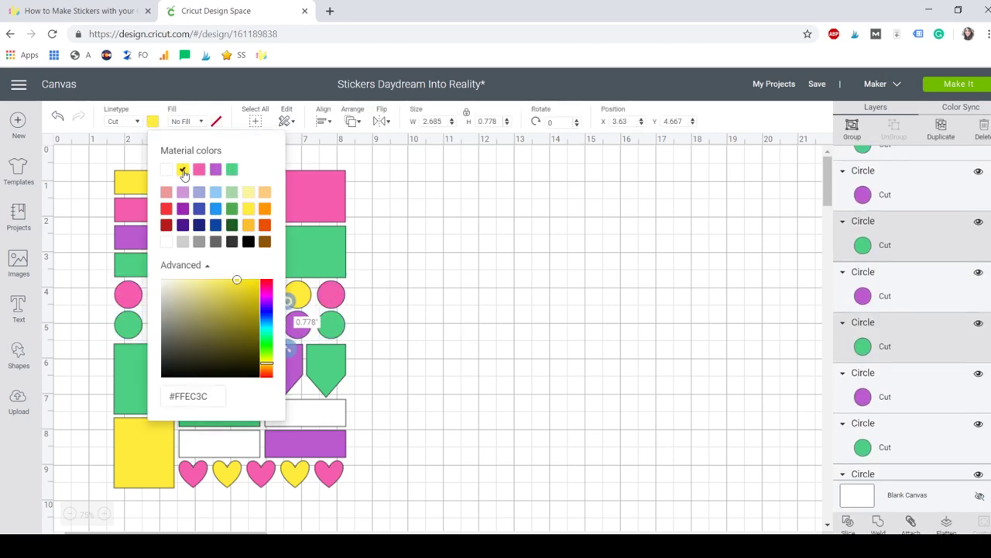
# - Recolour the third and fifth circles of the upper row green
pyautogui.click(264, 294)
pyautogui.keyDown('shift'); pyautogui.click(196, 294); pyautogui.keyUp('shift')
pyautogui.click(153, 121)
pyautogui.click(231, 169)
pyautogui.click(447, 281)
pyautogui.click(193, 295)
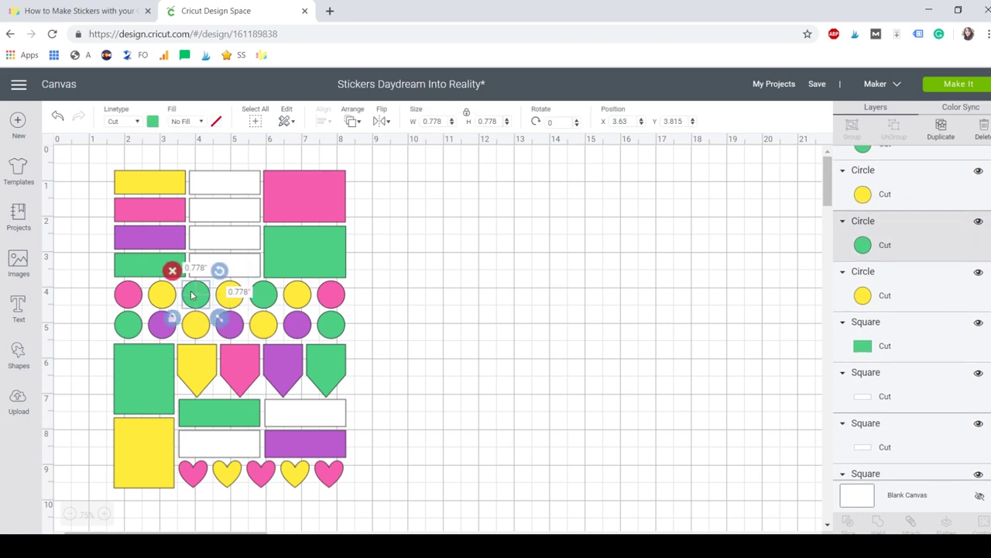
# - Colour the whole upper row of circles yellow, #FFEC3C, and recolour its second, fourth and sixth circles purple
pyautogui.moveTo(108, 277); pyautogui.dragTo(350, 307)
pyautogui.click(152, 121)
pyautogui.click(183, 169)
pyautogui.click(447, 282)
pyautogui.moveTo(145, 278); pyautogui.dragTo(314, 307)
pyautogui.click(153, 121)
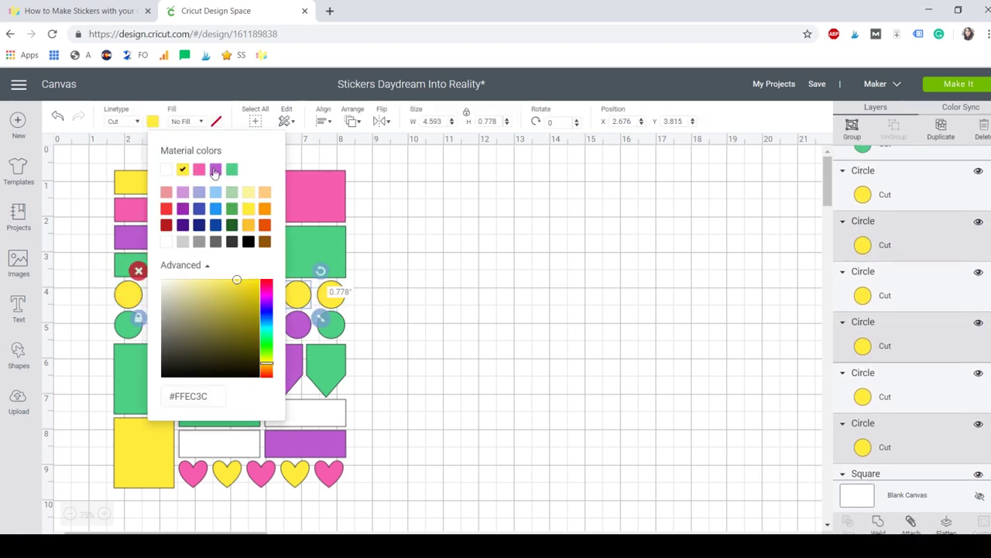
pyautogui.click(215, 169)
# - Colour the lower row of circles alternately green and pink, #F65DAF, starting with green, and deselect them
pyautogui.click(153, 121)
pyautogui.click(232, 169)
pyautogui.click(153, 121)
pyautogui.click(199, 169)
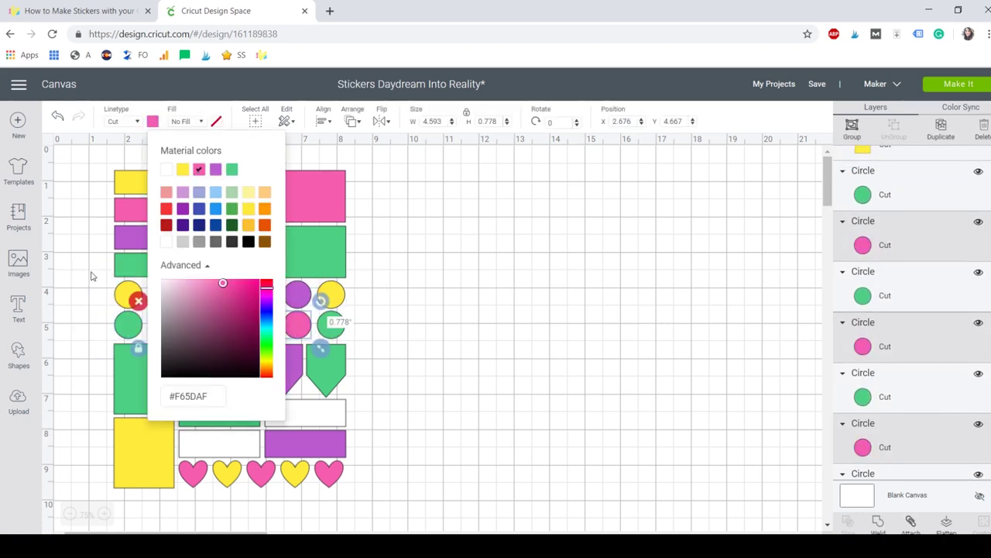
pyautogui.click(78, 277)
# - Colour the middle column's four rectangles yellow, pink, purple and green from top to bottom
pyautogui.click(225, 239)
pyautogui.click(152, 120)
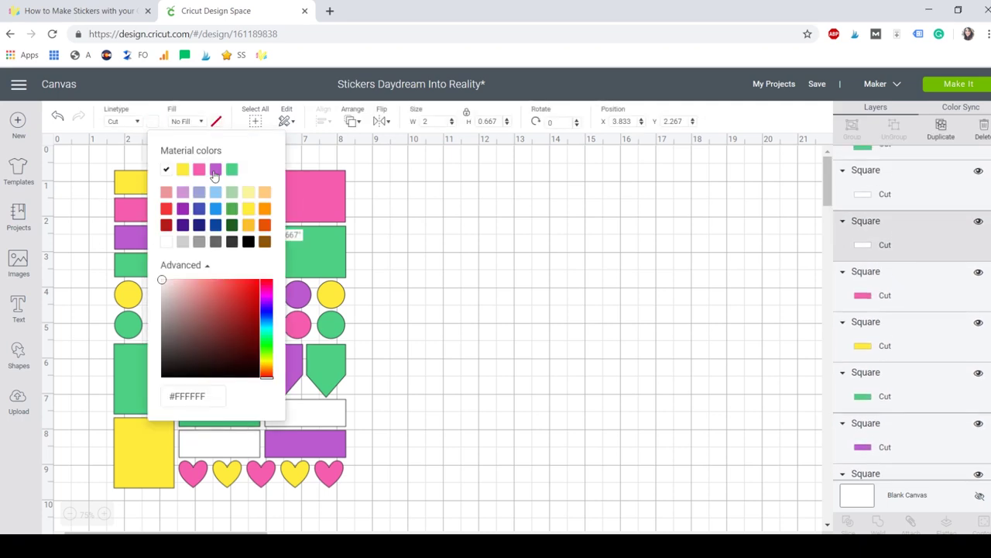
pyautogui.click(216, 169)
# - Colour the remaining rectangles of the block below the banners: the lower-left one pink and the upper-right one yellow
pyautogui.click(219, 507)
pyautogui.click(306, 413)
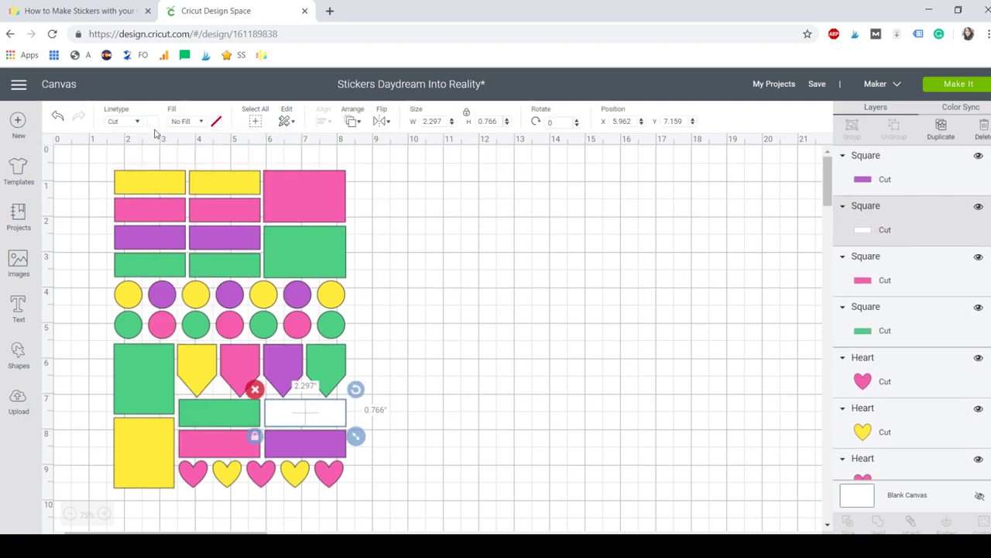
pyautogui.click(153, 121)
pyautogui.click(182, 169)
pyautogui.click(388, 356)
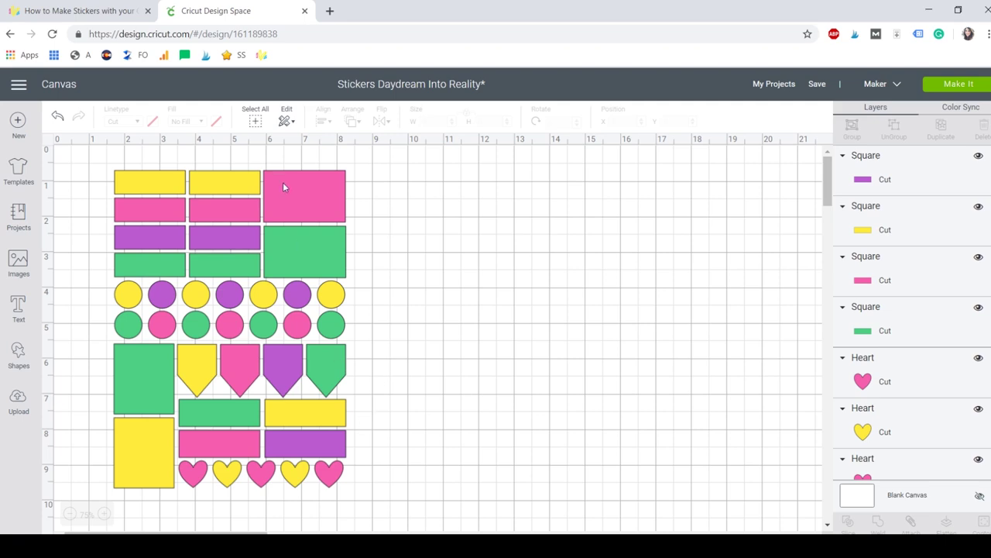
pyautogui.click(314, 253)
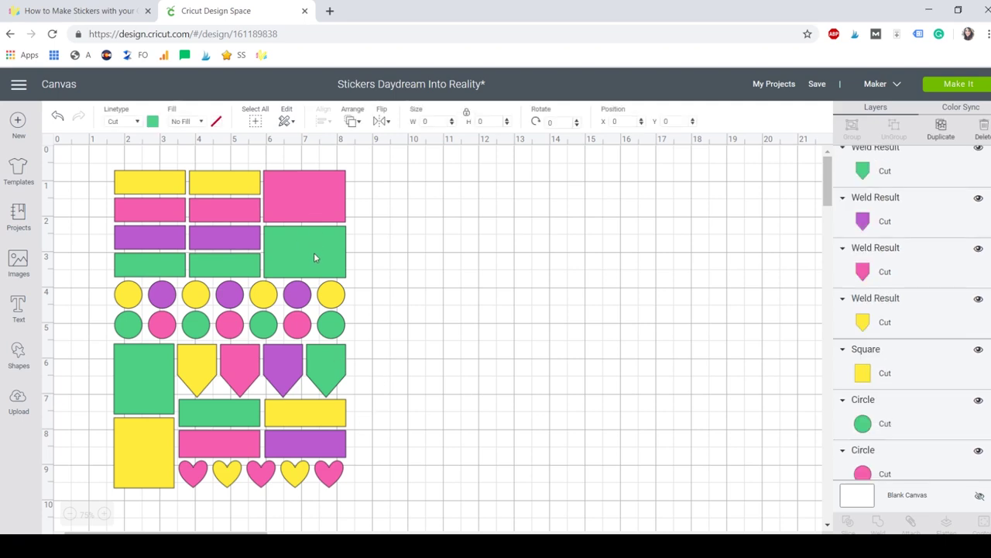
pyautogui.click(142, 378)
pyautogui.click(414, 402)
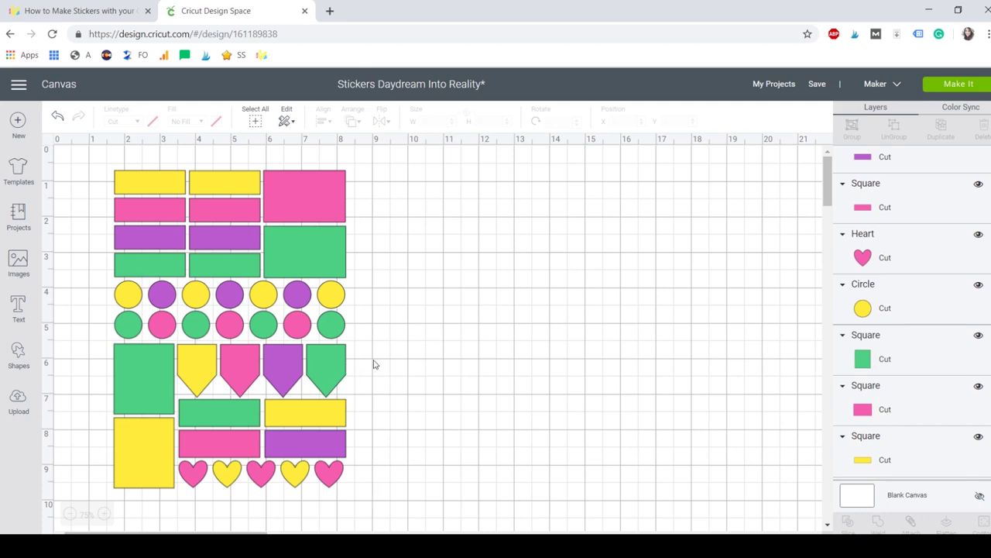
# - Set the fill of the large pink rectangle in the right column to Print
pyautogui.click(314, 203)
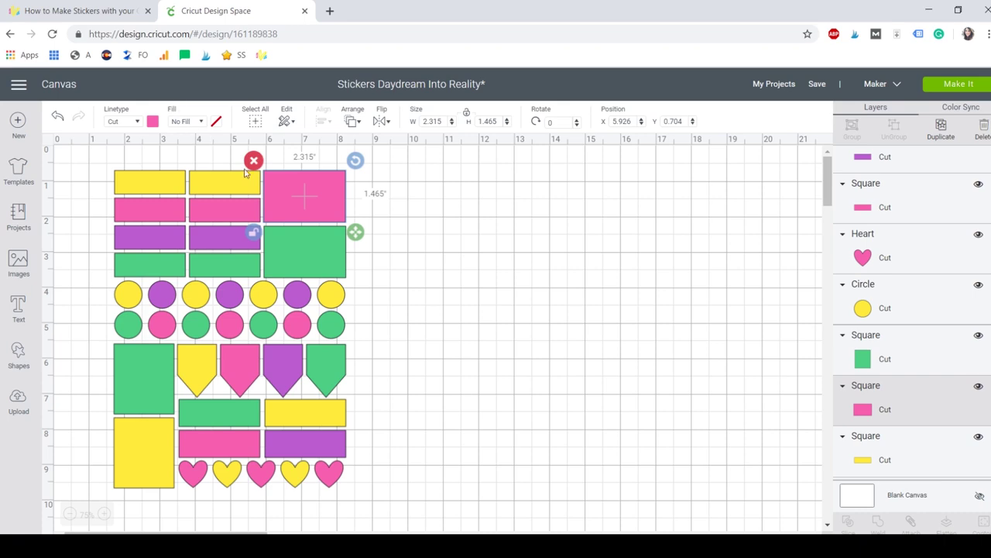
pyautogui.click(179, 123)
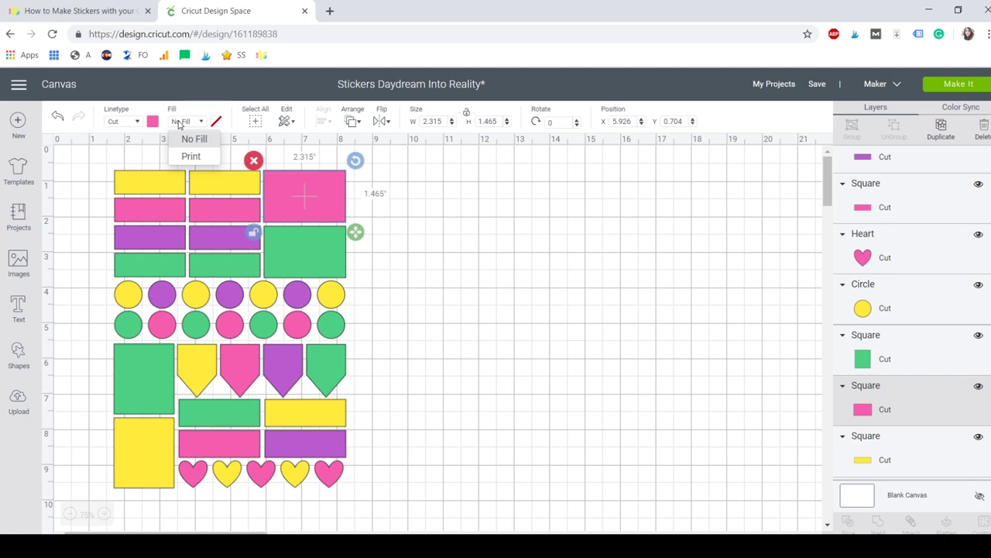
pyautogui.click(191, 158)
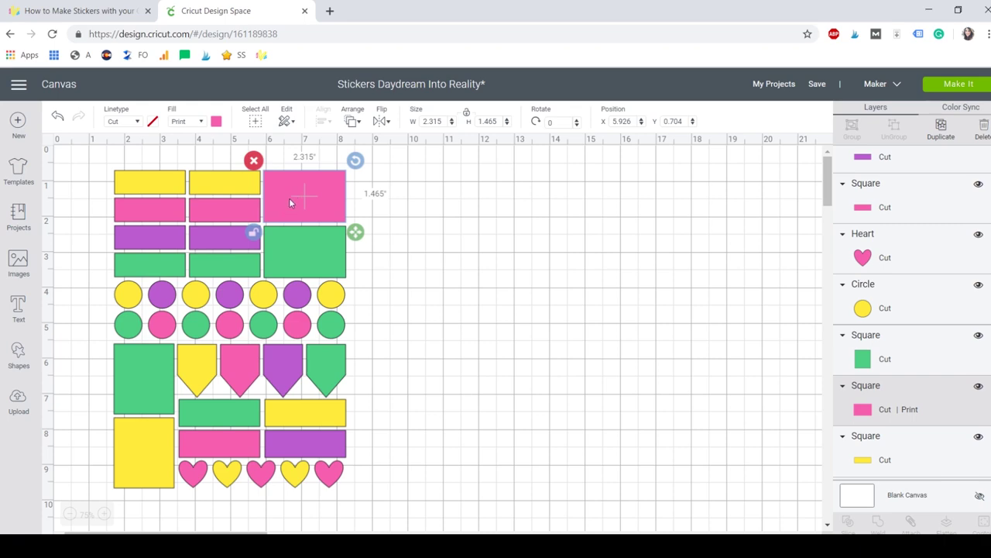
# - Try the Pattern print type on the large pink rectangle and browse the available patterns
pyautogui.click(216, 122)
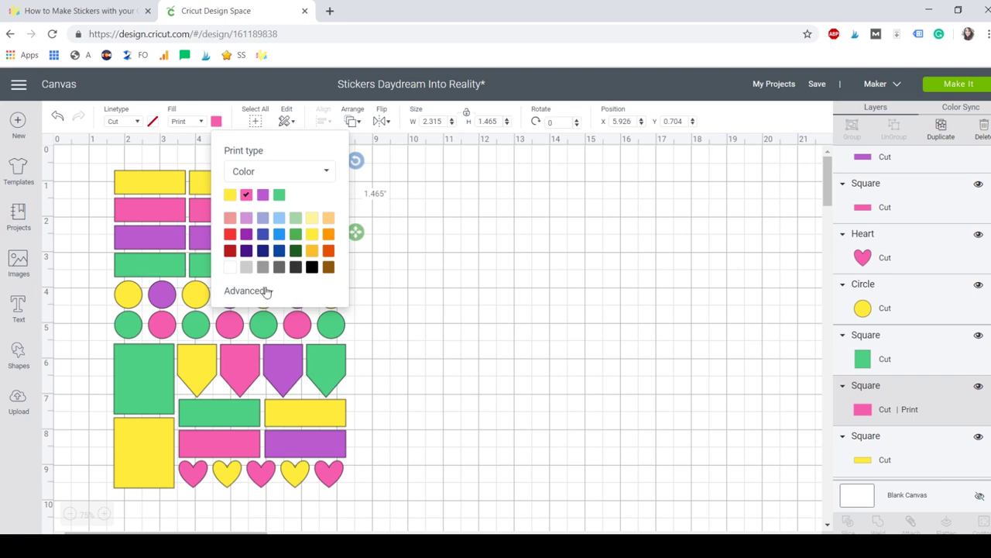
pyautogui.click(255, 172)
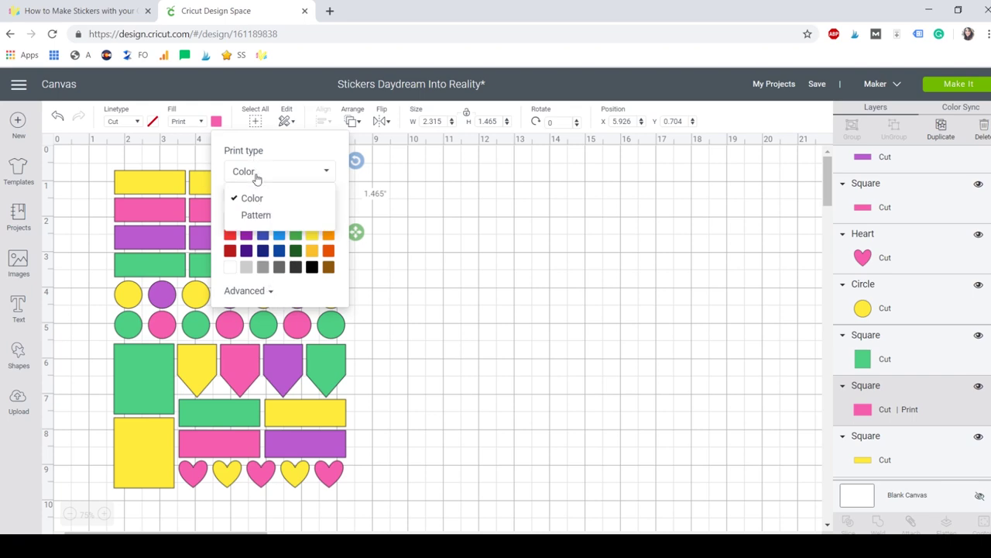
pyautogui.click(261, 217)
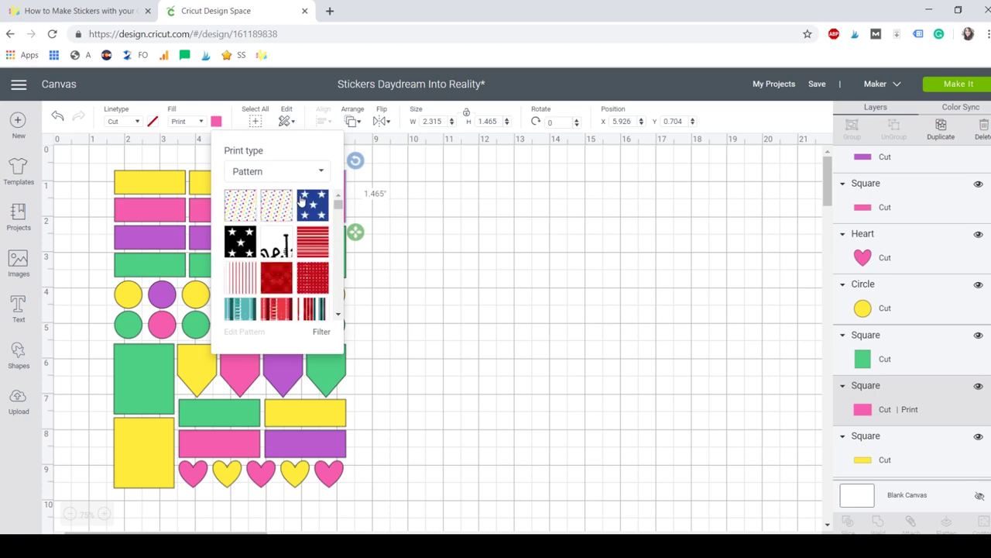
pyautogui.moveTo(337, 204); pyautogui.dragTo(339, 232)
pyautogui.click(276, 171)
pyautogui.click(261, 180)
# - Set the pink rectangle's print type to Pattern and look further through the pattern list
pyautogui.click(261, 179)
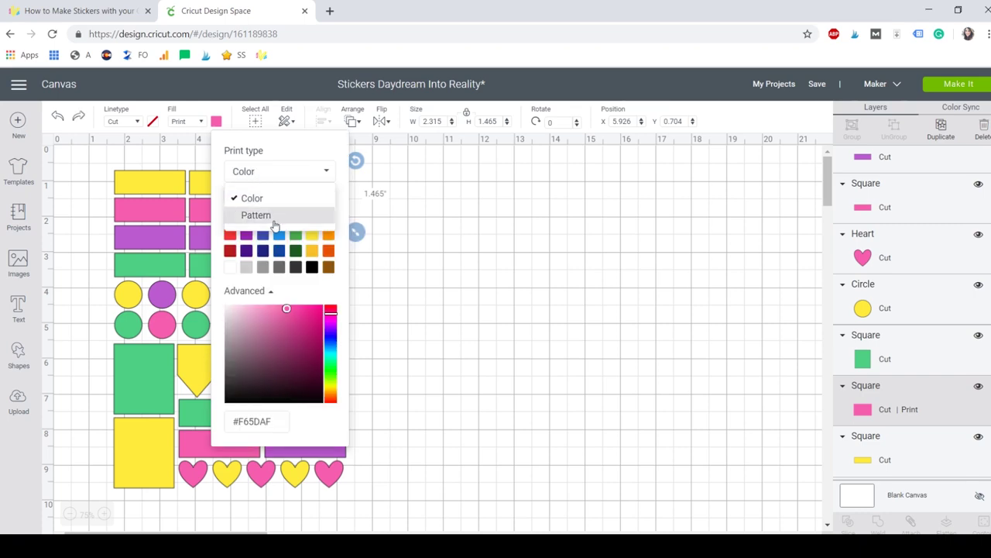
pyautogui.click(264, 219)
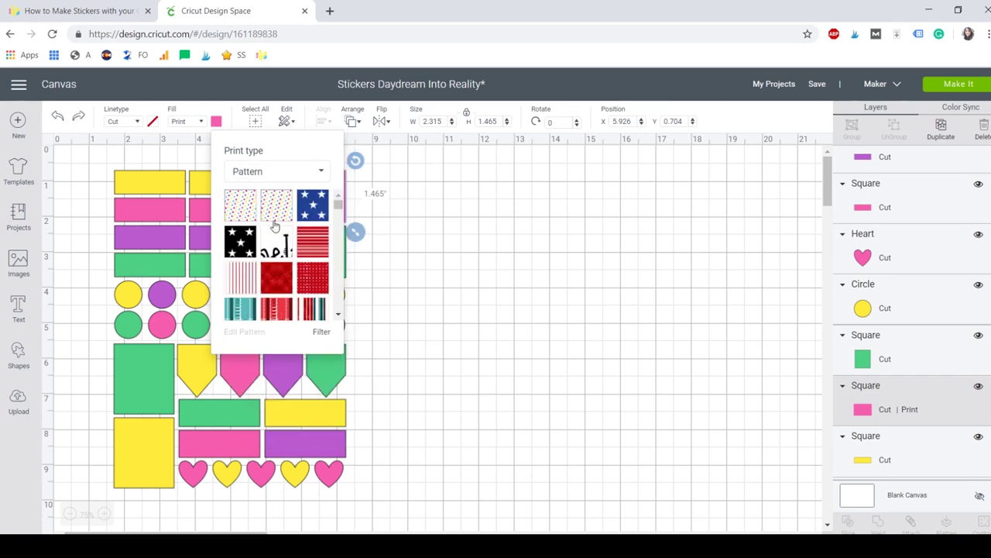
pyautogui.moveTo(339, 208); pyautogui.dragTo(339, 222)
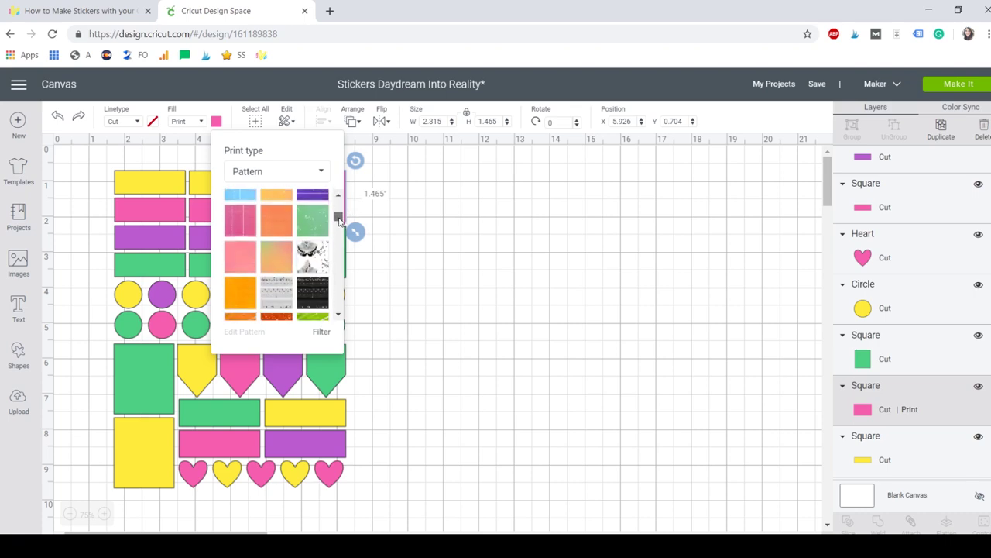
pyautogui.click(306, 169)
# - Filter the patterns by pink and browse them for a fill for the large rectangle
pyautogui.click(324, 332)
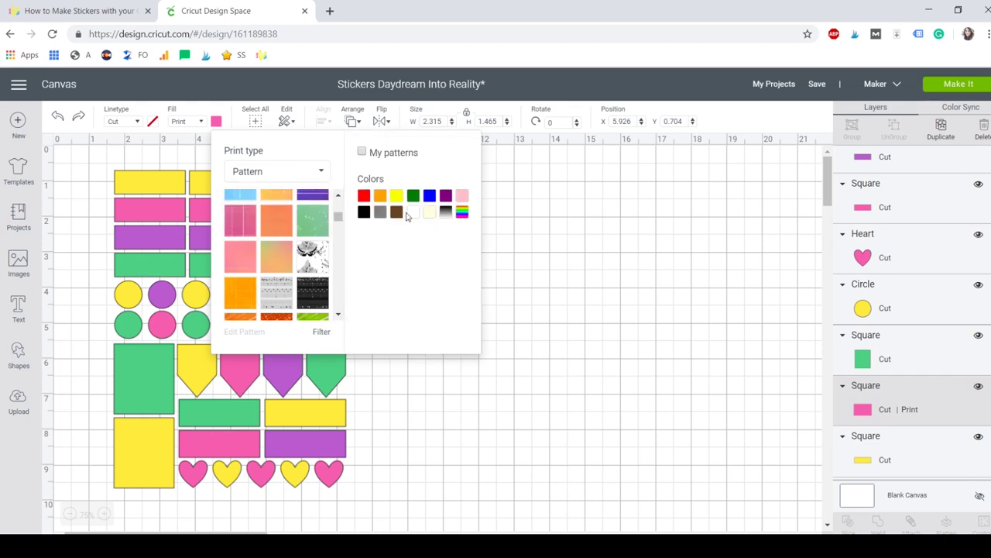
pyautogui.click(463, 197)
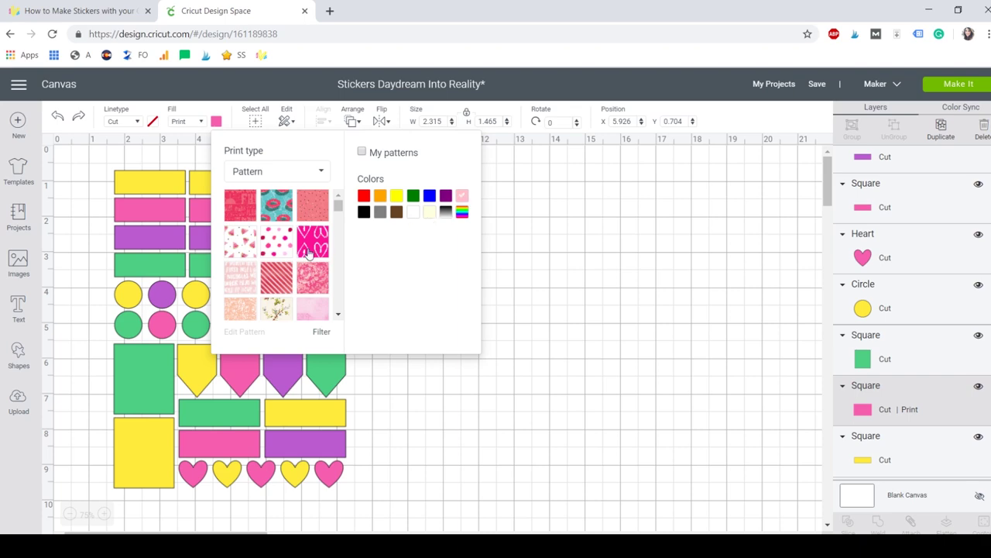
pyautogui.scroll(-1, 340, 208)
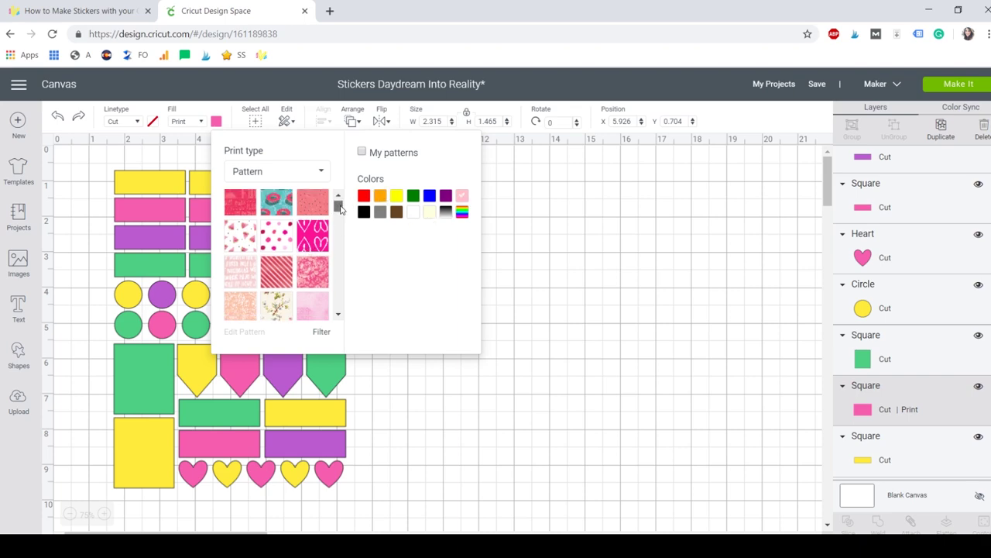
pyautogui.moveTo(338, 207); pyautogui.dragTo(343, 238)
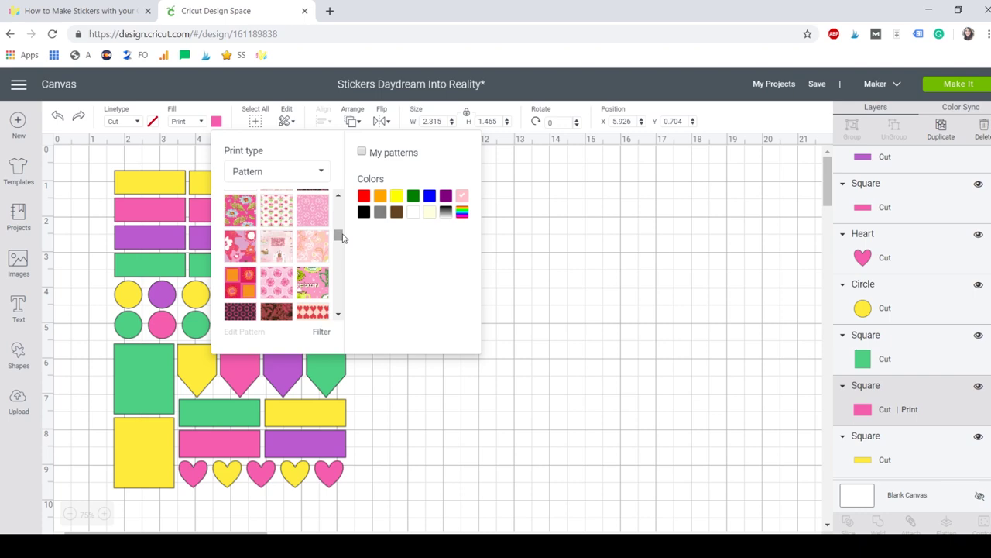
# - Fill the large pink rectangle in the top row with the pink floral pattern and set the pattern scale to 156
pyautogui.click(239, 254)
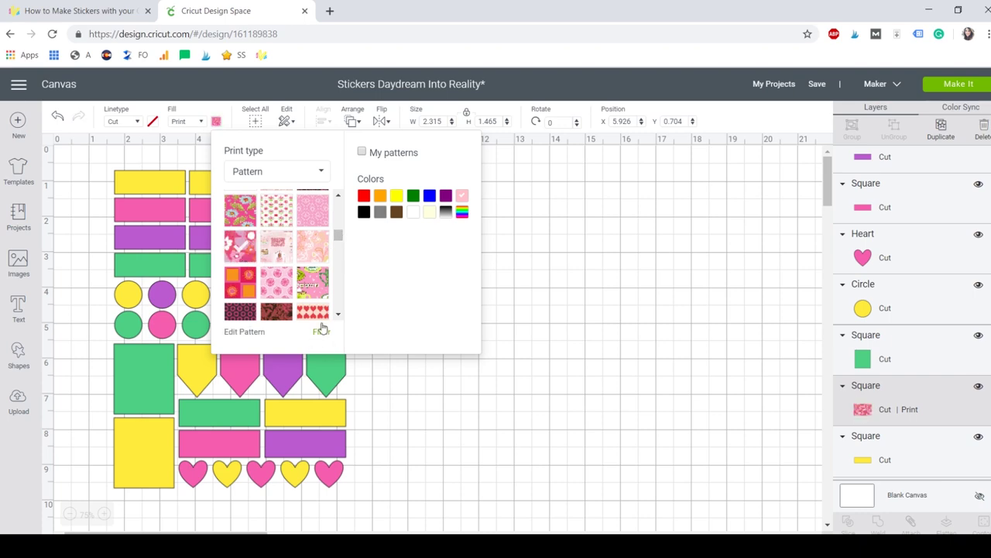
pyautogui.click(516, 343)
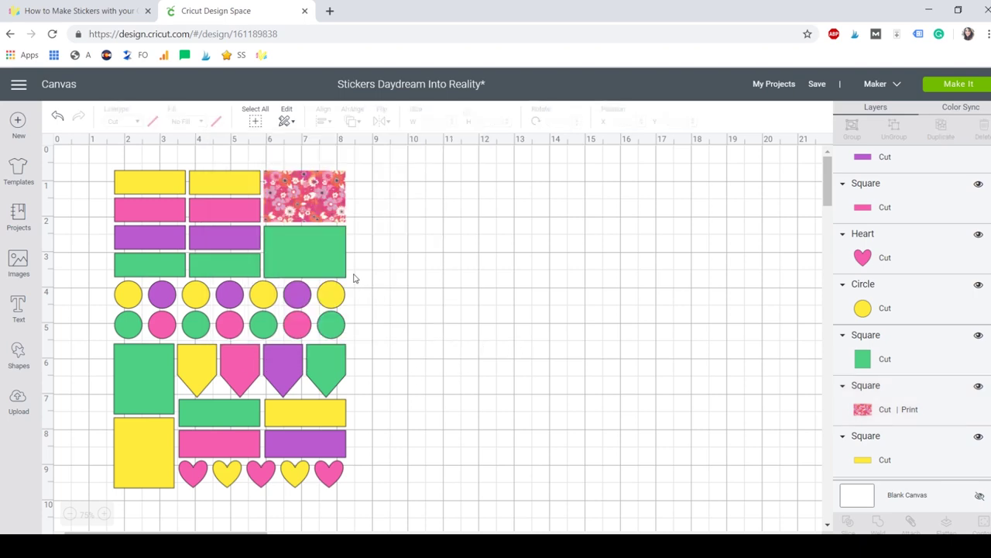
pyautogui.click(325, 219)
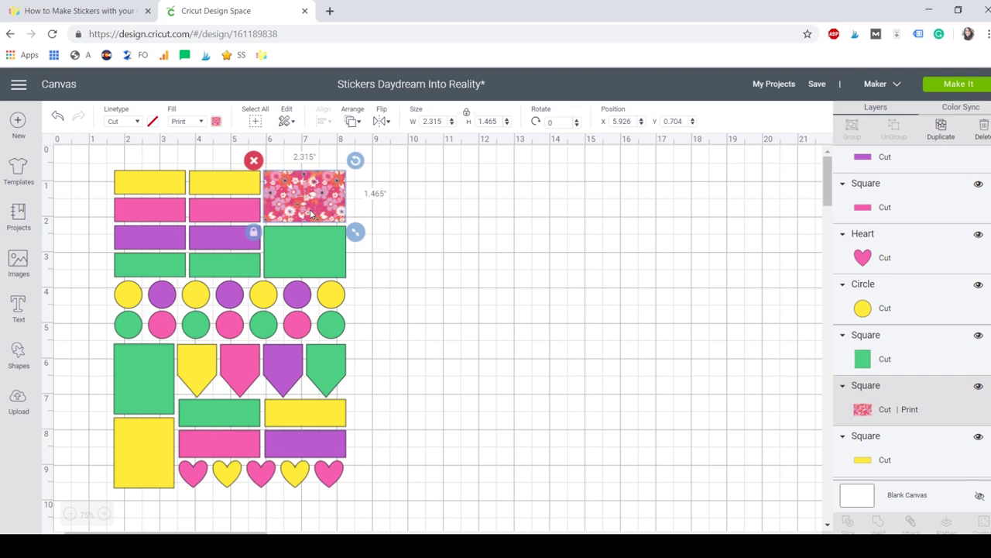
pyautogui.click(217, 121)
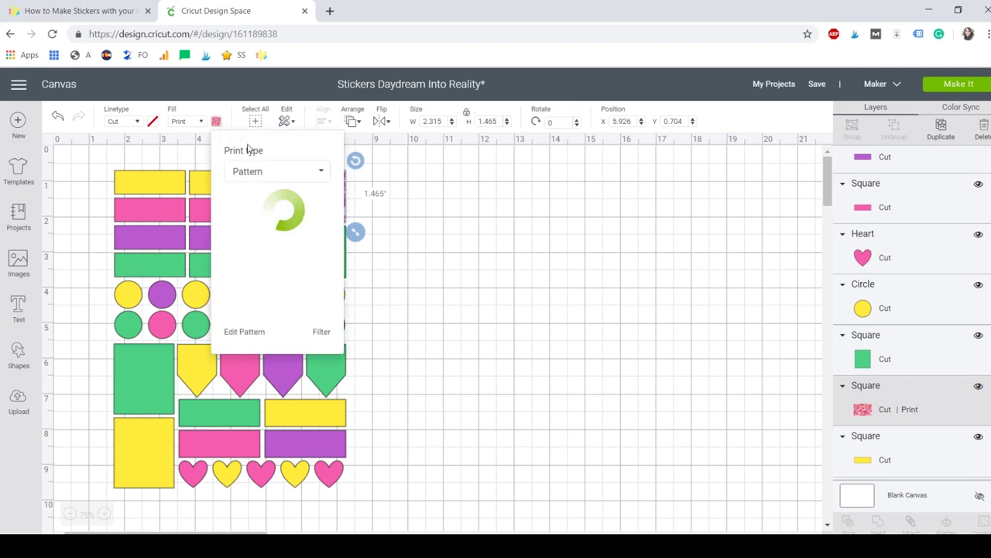
pyautogui.click(245, 334)
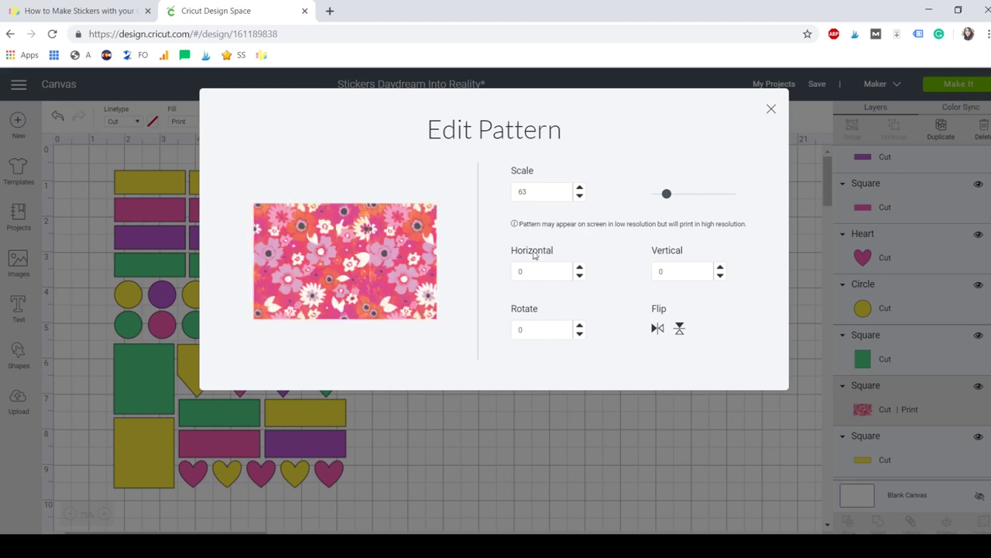
pyautogui.click(700, 196)
pyautogui.click(685, 195)
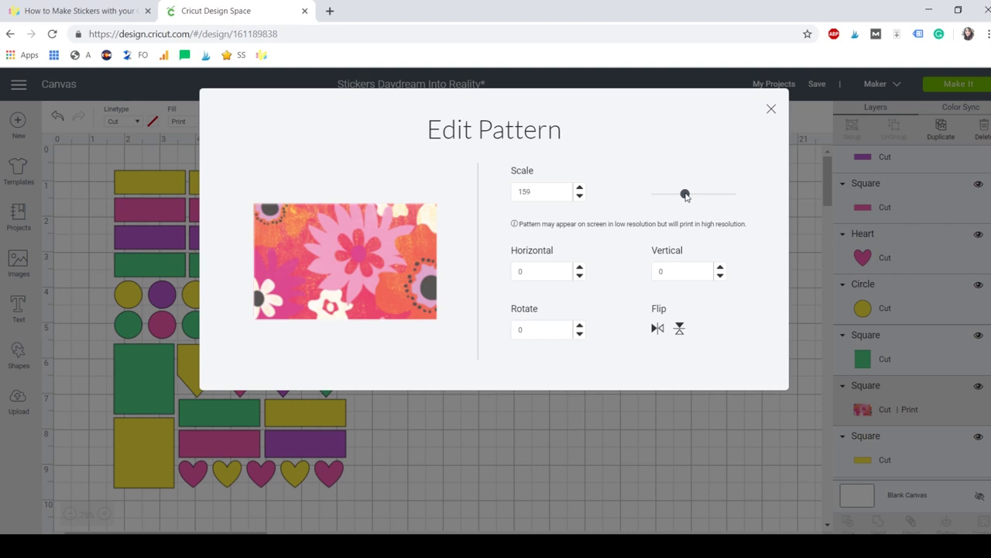
pyautogui.moveTo(686, 195); pyautogui.dragTo(673, 195)
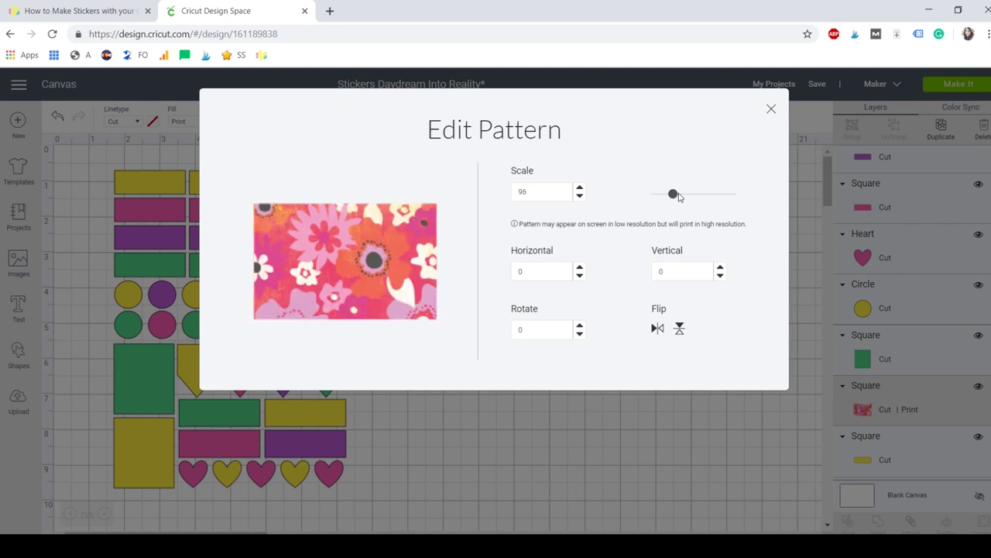
pyautogui.click(684, 195)
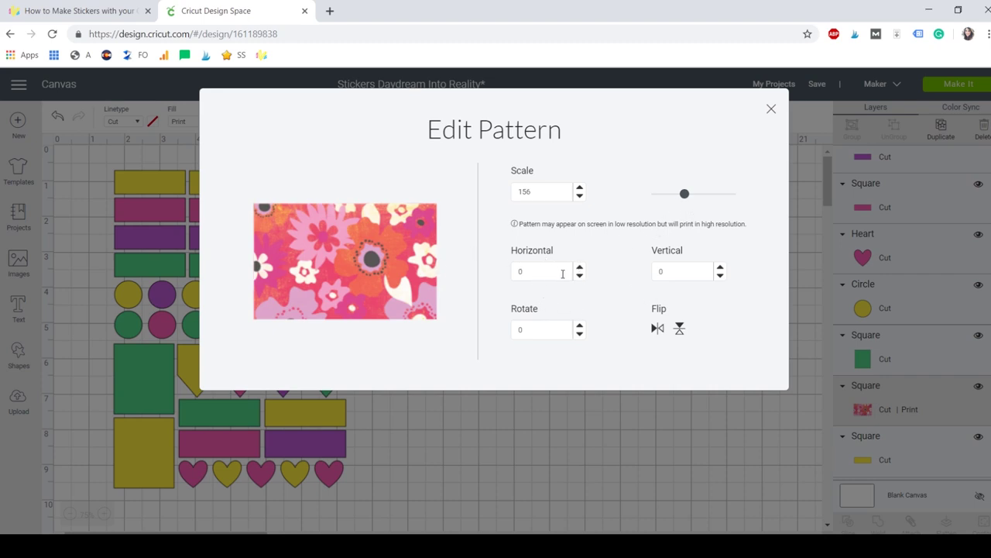
# - Try shifting the floral pattern with a horizontal offset of 7, then of -10
pyautogui.click(580, 267)
pyautogui.click(581, 267)
pyautogui.click(581, 267)
pyautogui.click(581, 268)
pyautogui.click(581, 268)
pyautogui.click(580, 267)
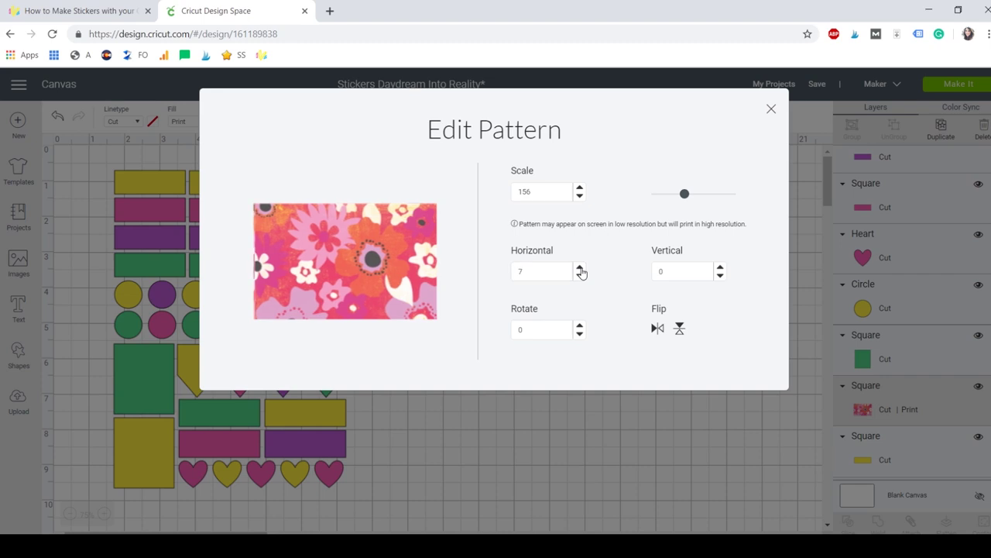
pyautogui.moveTo(541, 271); pyautogui.dragTo(507, 271)
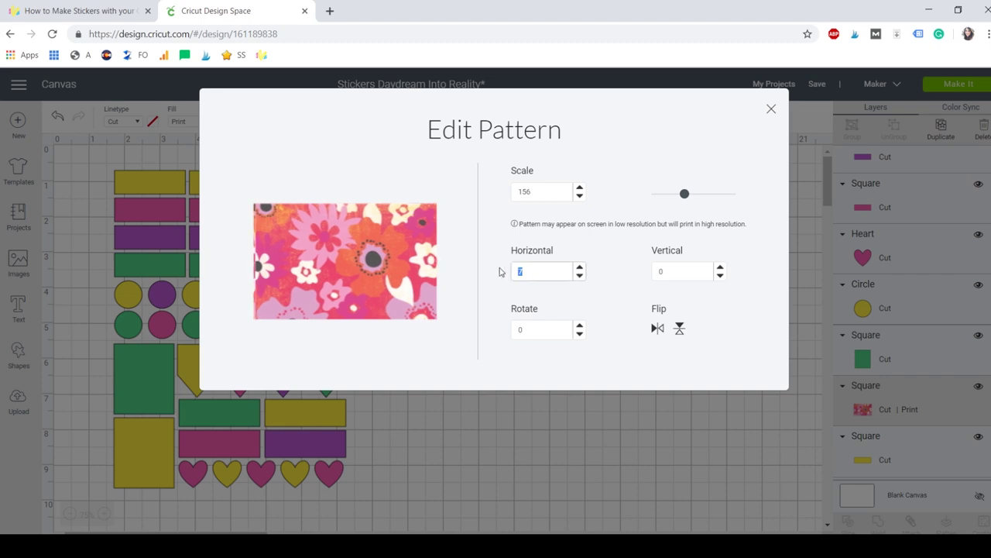
pyautogui.write('-10')
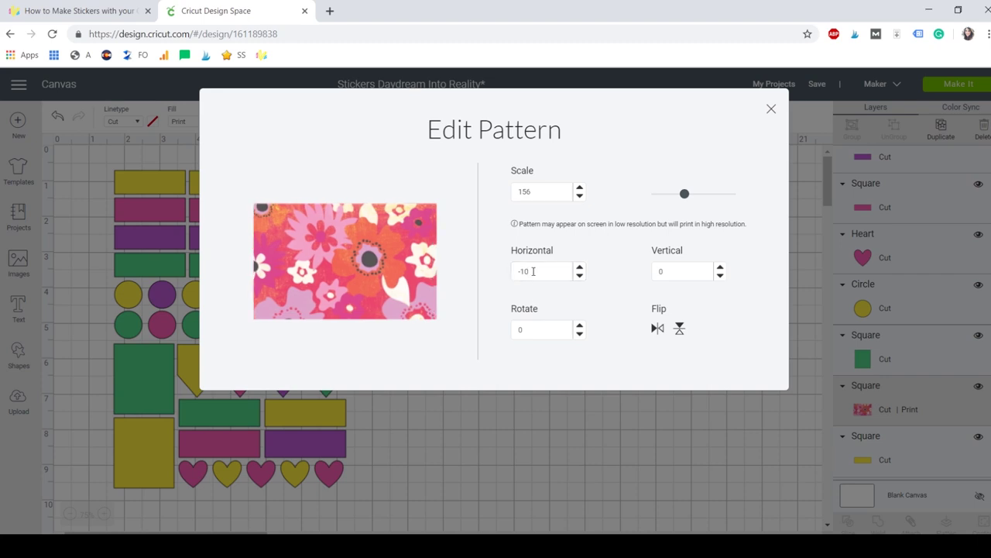
# - Try lowering the floral pattern's horizontal offset to -25
pyautogui.click(578, 277)
pyautogui.moveTo(543, 268); pyautogui.dragTo(482, 266)
pyautogui.press('BackSpace')
pyautogui.write('-2')
pyautogui.click(579, 274)
pyautogui.click(580, 275)
pyautogui.click(579, 275)
pyautogui.click(579, 276)
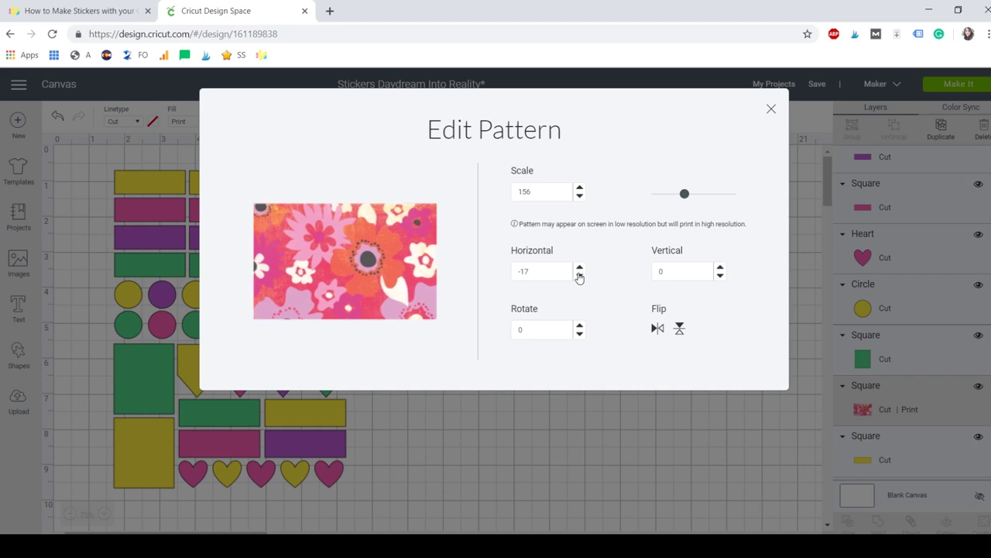
pyautogui.click(580, 276)
pyautogui.click(579, 276)
# - Flip the floral pattern horizontally and set its scale to 162
pyautogui.click(657, 330)
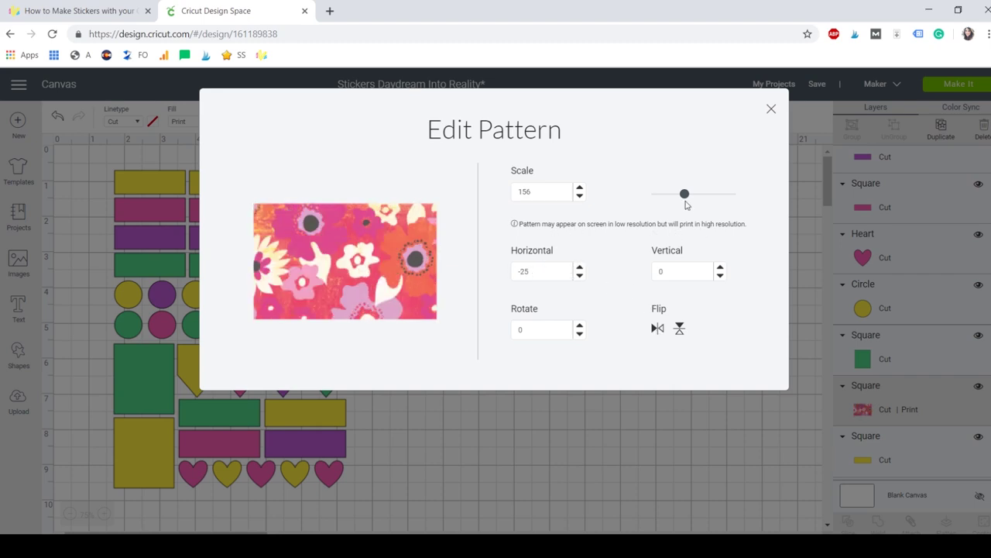
pyautogui.moveTo(686, 197); pyautogui.dragTo(686, 197)
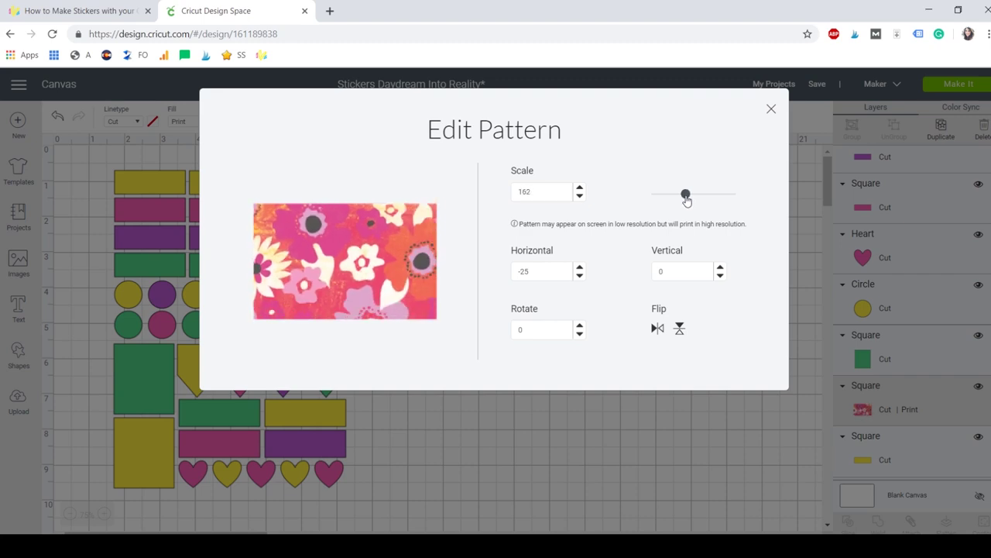
# - Set the floral pattern's horizontal offset to -2 and close the pattern editor
pyautogui.doubleClick(522, 272)
pyautogui.write('0')
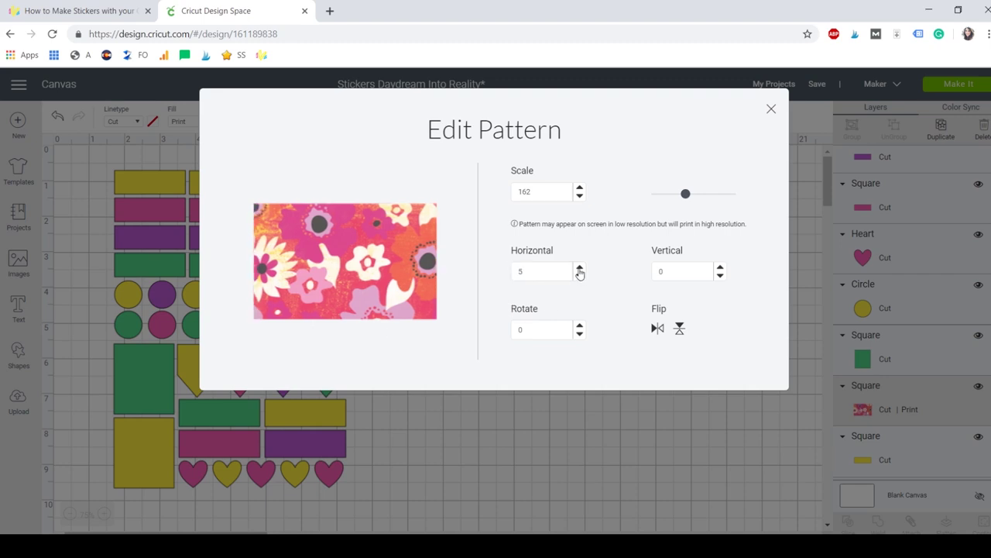
pyautogui.click(580, 268)
pyautogui.click(580, 268)
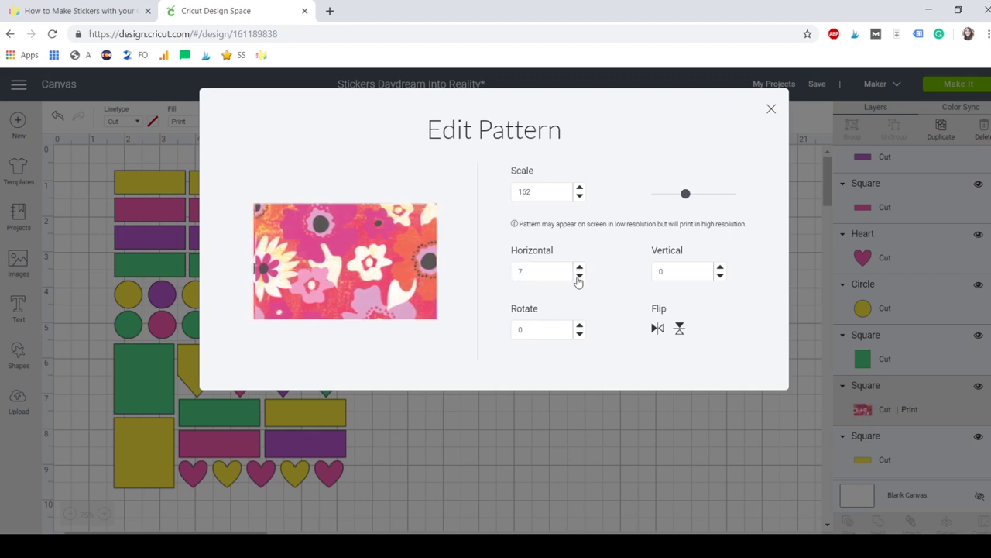
pyautogui.click(579, 275)
pyautogui.click(579, 275)
pyautogui.click(580, 275)
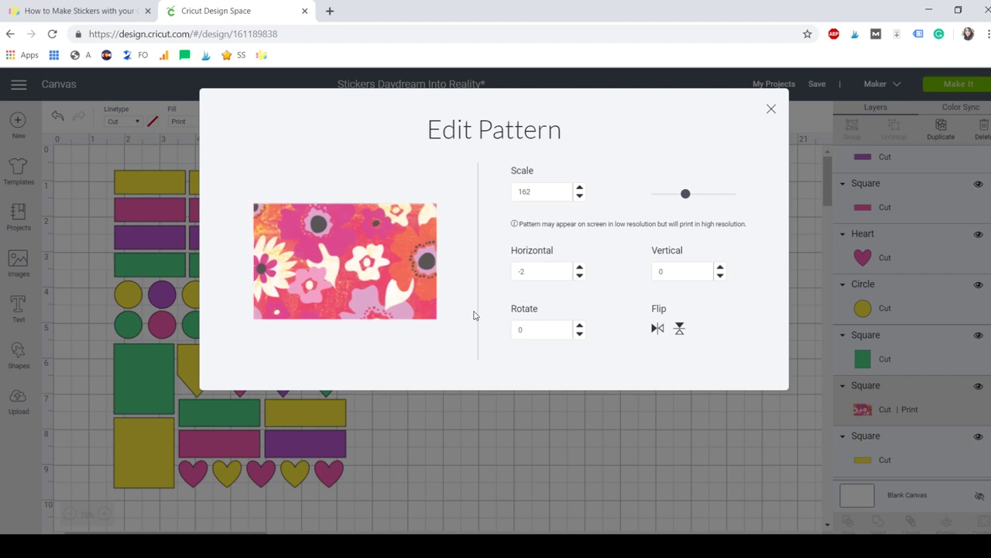
pyautogui.click(772, 112)
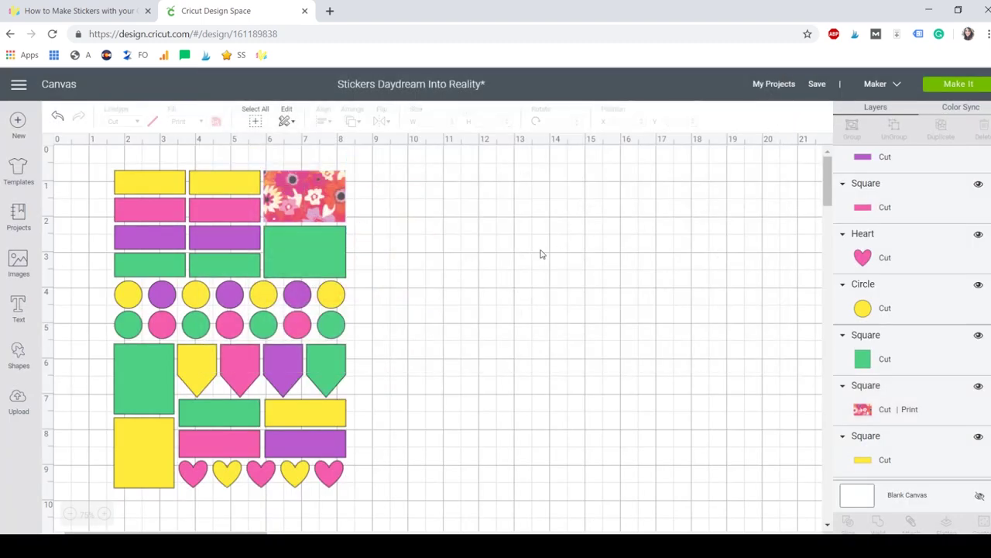
# - Fill the pink pennant shape with the same pink floral pattern as a print fill and increase the pattern's scale
pyautogui.click(280, 204)
pyautogui.click(240, 366)
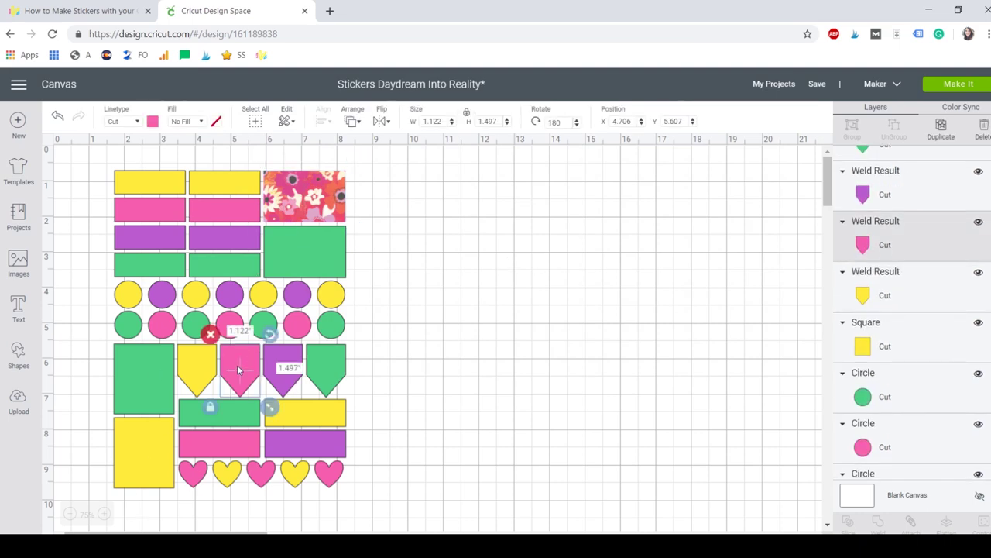
pyautogui.click(216, 121)
pyautogui.click(278, 171)
pyautogui.click(255, 203)
pyautogui.click(321, 333)
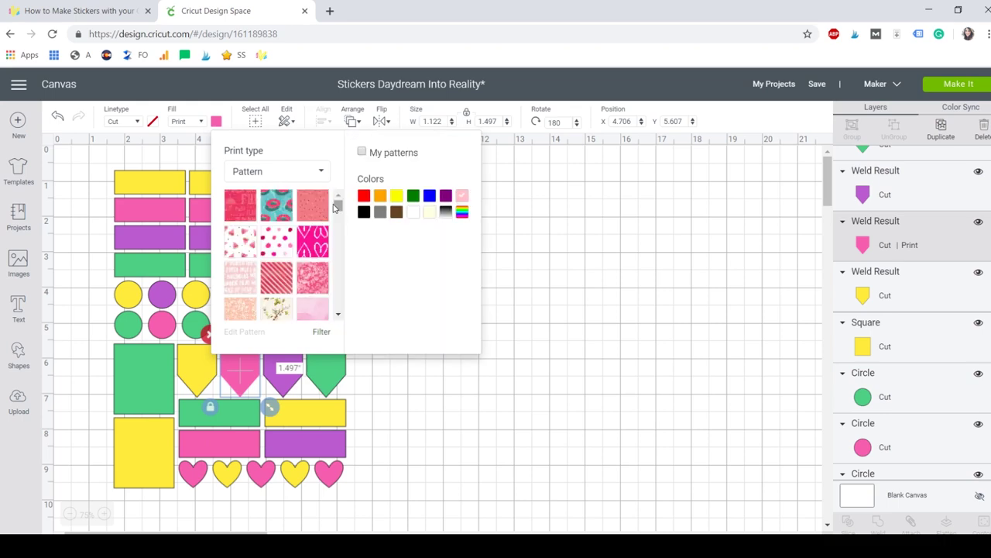
pyautogui.click(240, 206)
pyautogui.click(245, 331)
pyautogui.moveTo(674, 194); pyautogui.dragTo(691, 194)
pyautogui.click(771, 109)
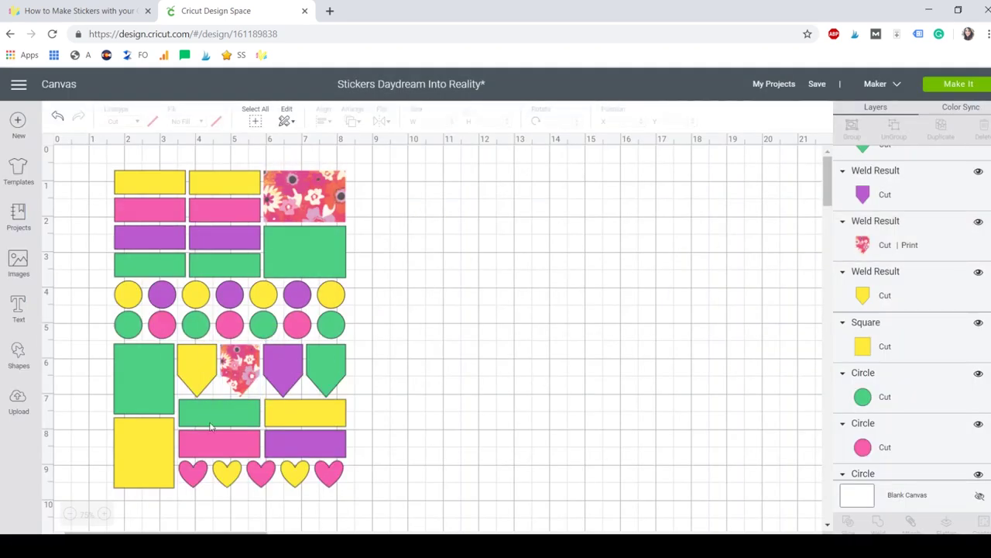
# - Recolor all the green shapes to the muted green #A5D6BE
pyautogui.moveTo(101, 223); pyautogui.dragTo(341, 330)
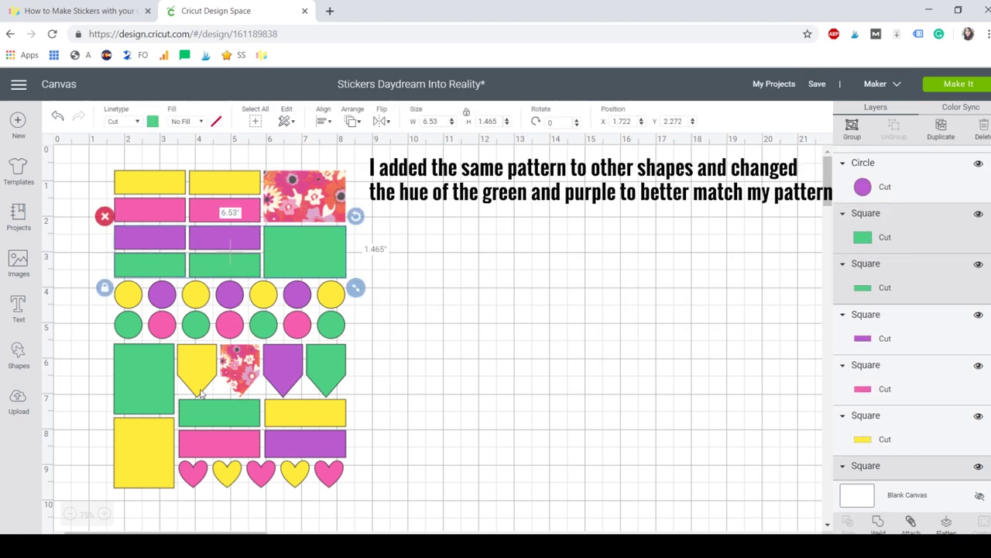
pyautogui.keyDown('shift'); pyautogui.click(326, 370); pyautogui.keyUp('shift')
pyautogui.click(153, 121)
pyautogui.moveTo(183, 292)
pyautogui.mouseDown()
pyautogui.moveTo(204, 287)
pyautogui.moveTo(184, 281)
pyautogui.moveTo(183, 294)
pyautogui.mouseUp()
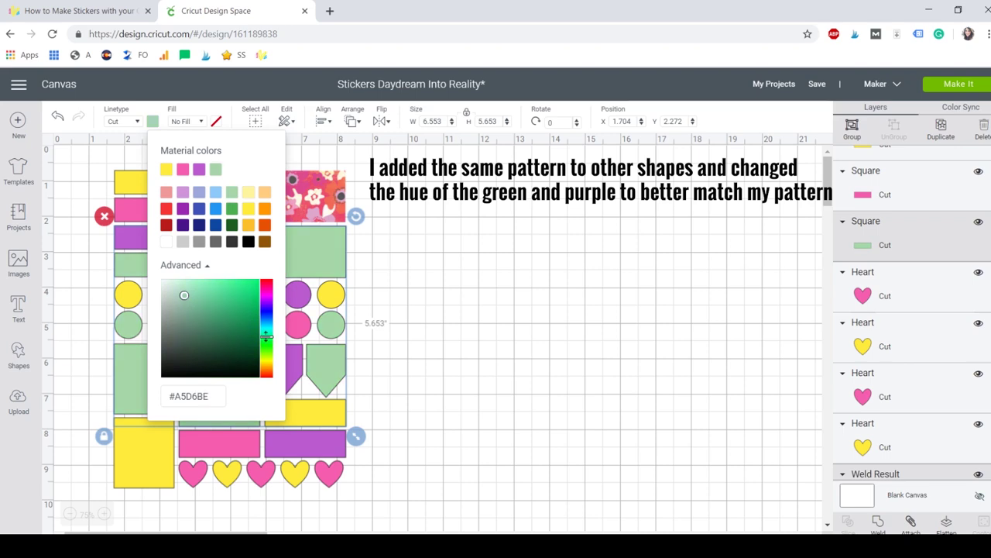
pyautogui.click(505, 323)
# - Recolor all the purple rectangles, circles and the purple pennant to the light purple material color
pyautogui.click(149, 237)
pyautogui.keyDown('shift'); pyautogui.click(225, 237); pyautogui.keyUp('shift')
pyautogui.keyDown('shift'); pyautogui.click(161, 294); pyautogui.keyUp('shift')
pyautogui.keyDown('shift'); pyautogui.click(230, 293); pyautogui.keyUp('shift')
pyautogui.keyDown('shift'); pyautogui.click(297, 294); pyautogui.keyUp('shift')
pyautogui.keyDown('shift'); pyautogui.click(283, 368); pyautogui.keyUp('shift')
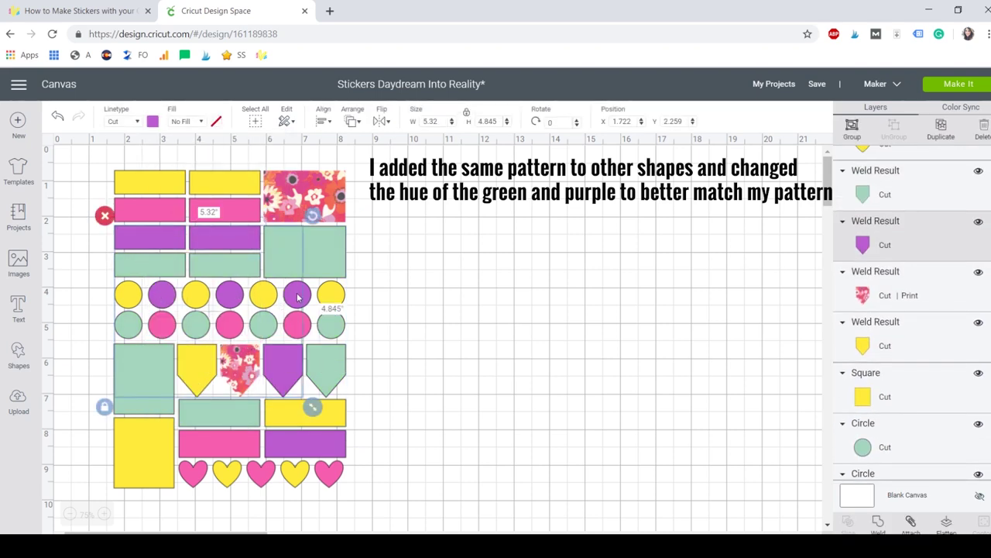
pyautogui.keyDown('shift'); pyautogui.click(306, 443); pyautogui.keyUp('shift')
pyautogui.click(153, 121)
pyautogui.click(182, 192)
pyautogui.click(457, 326)
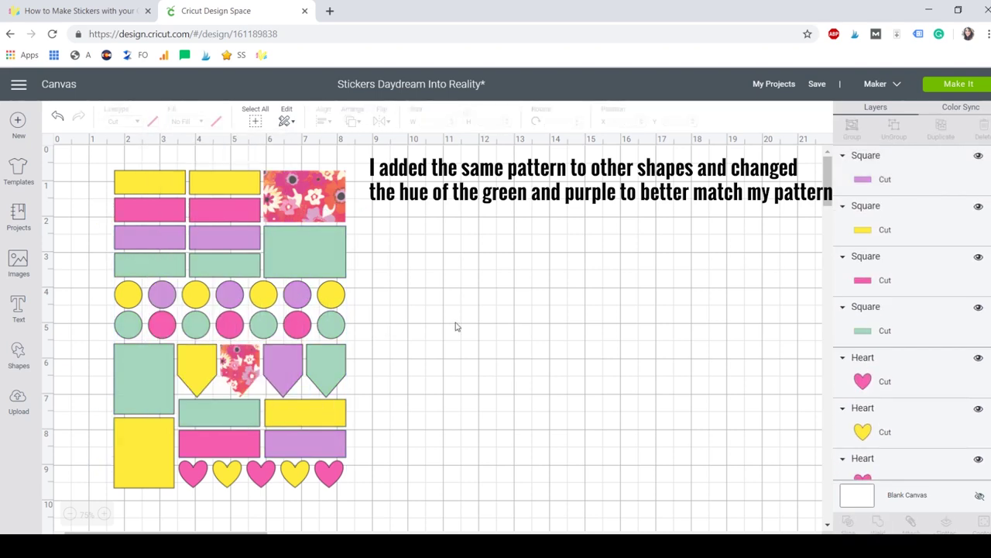
# - Fill the large yellow rectangle at the lower left of the sheet with the pink floral print pattern at scale 156
pyautogui.click(138, 455)
pyautogui.click(218, 121)
pyautogui.click(189, 121)
pyautogui.click(186, 155)
pyautogui.click(216, 121)
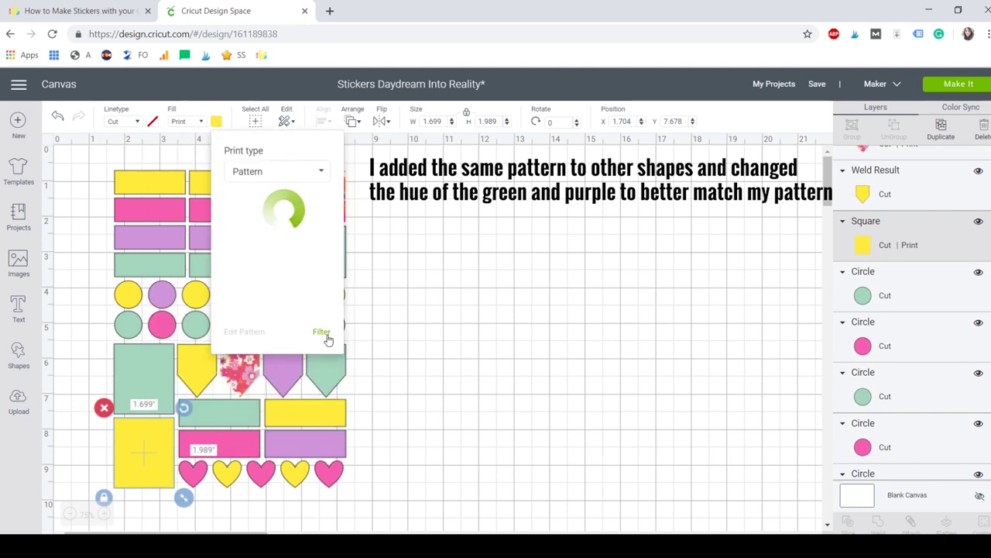
pyautogui.click(321, 331)
pyautogui.click(241, 284)
pyautogui.click(246, 331)
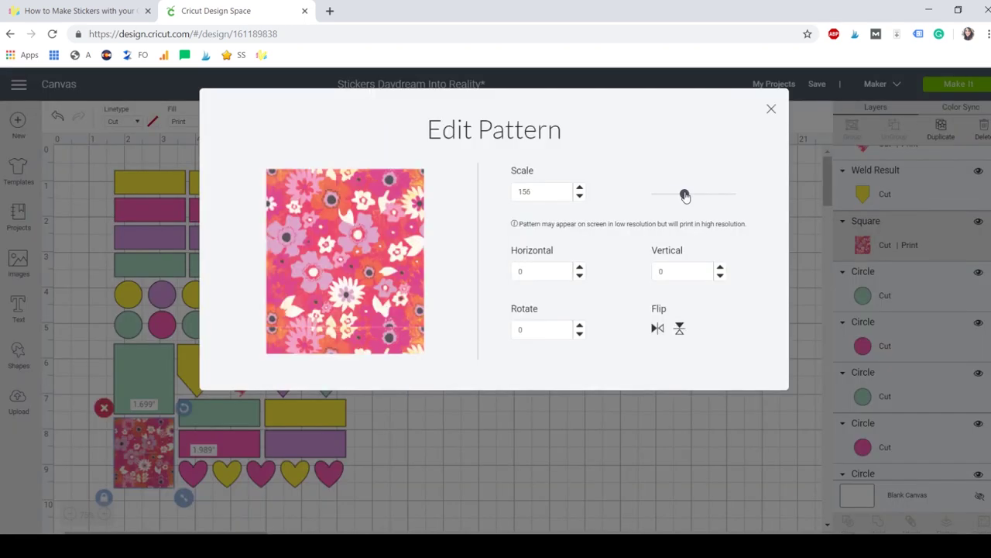
# - Flip this rectangle's floral pattern both vertically and horizontally, close the pattern editor and deselect the shape
pyautogui.click(680, 328)
pyautogui.click(657, 330)
pyautogui.click(770, 110)
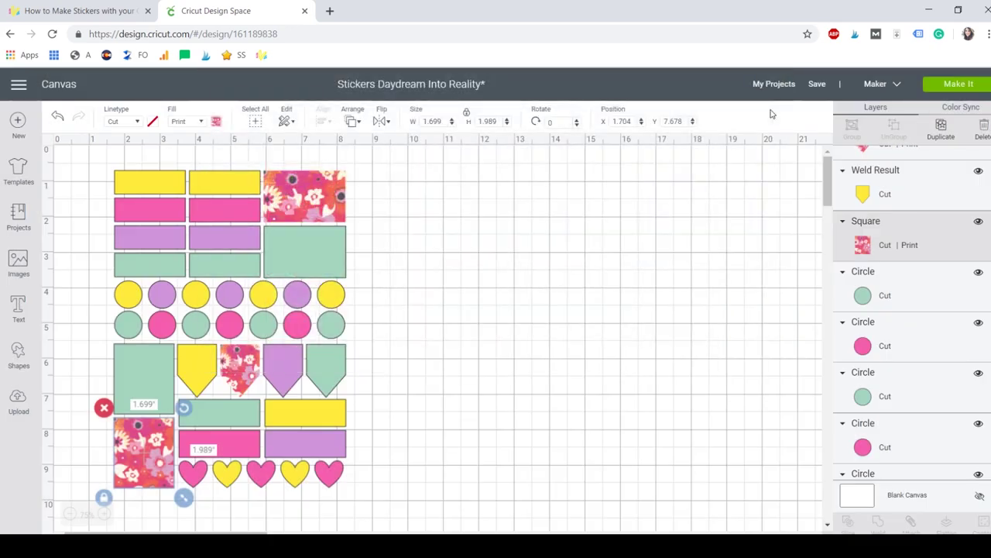
pyautogui.click(589, 320)
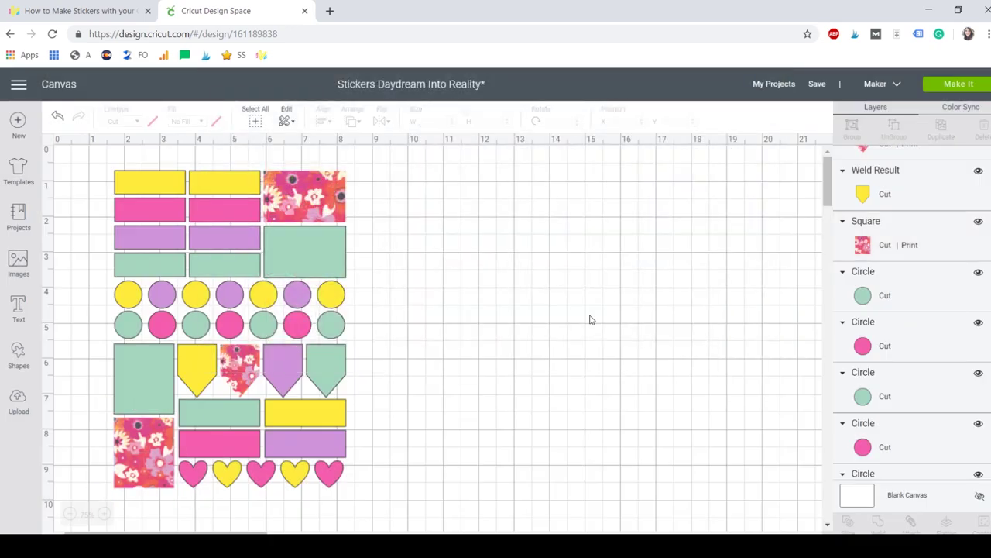
# - Save the sticker project under its existing name
pyautogui.moveTo(814, 87)
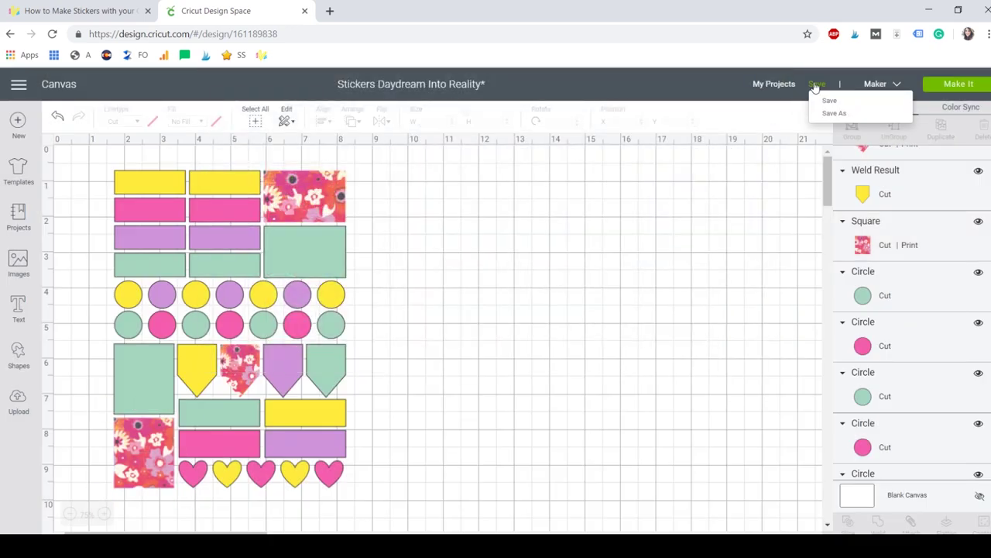
pyautogui.click(829, 101)
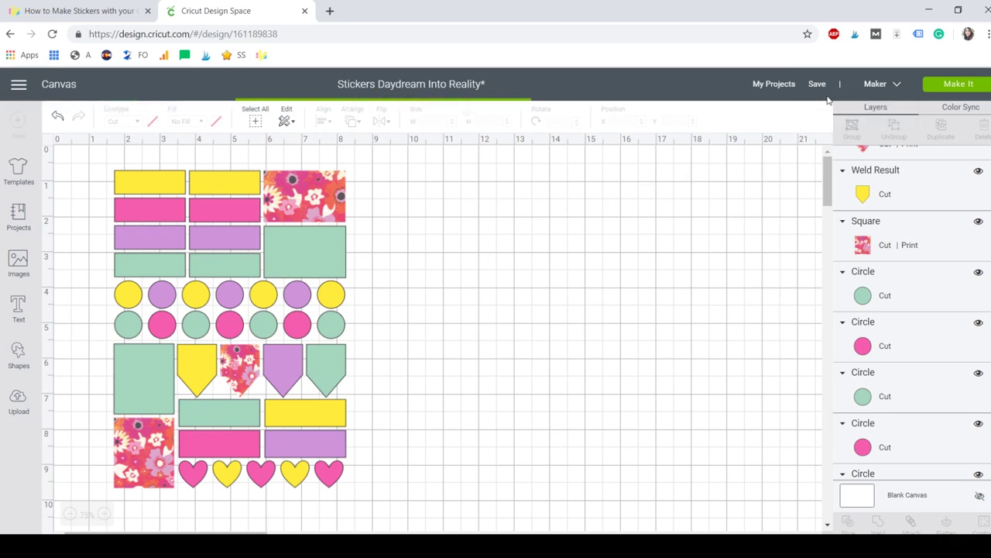
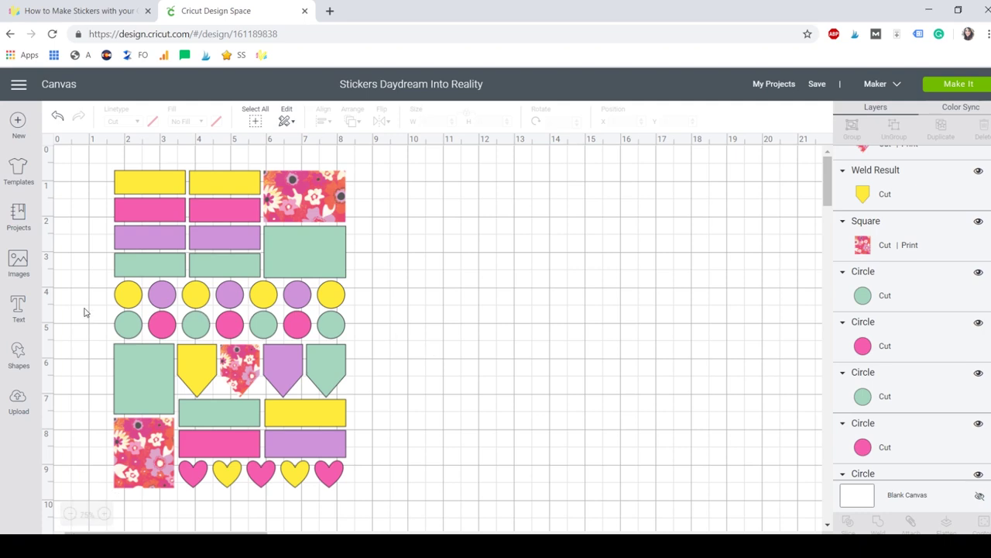
# - Open the image library and filter it by ownership to free images
pyautogui.click(10, 266)
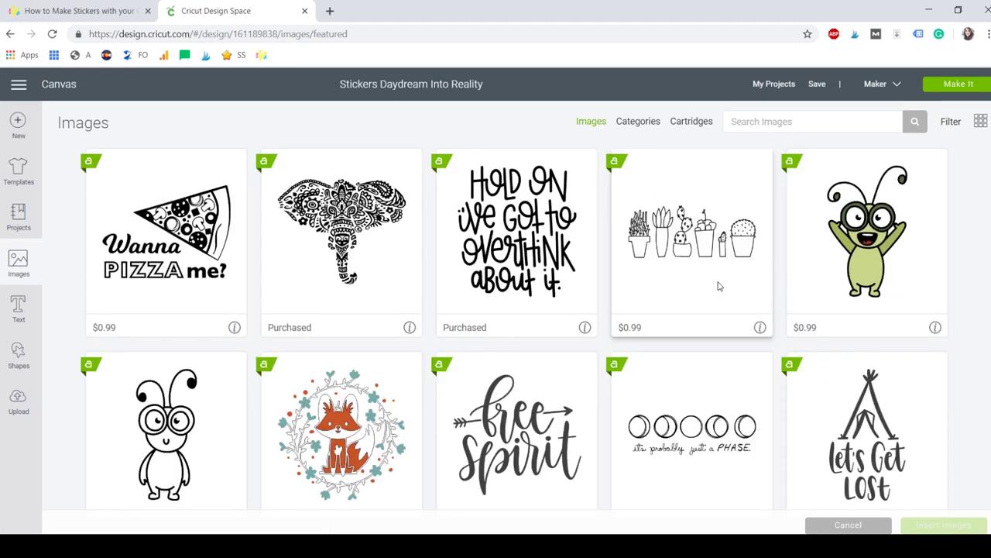
pyautogui.click(952, 124)
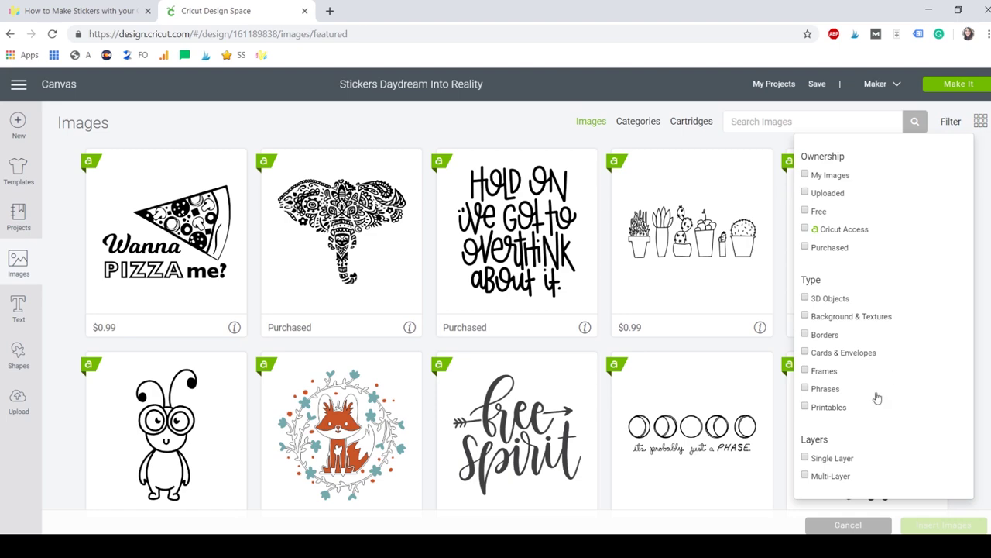
pyautogui.click(805, 211)
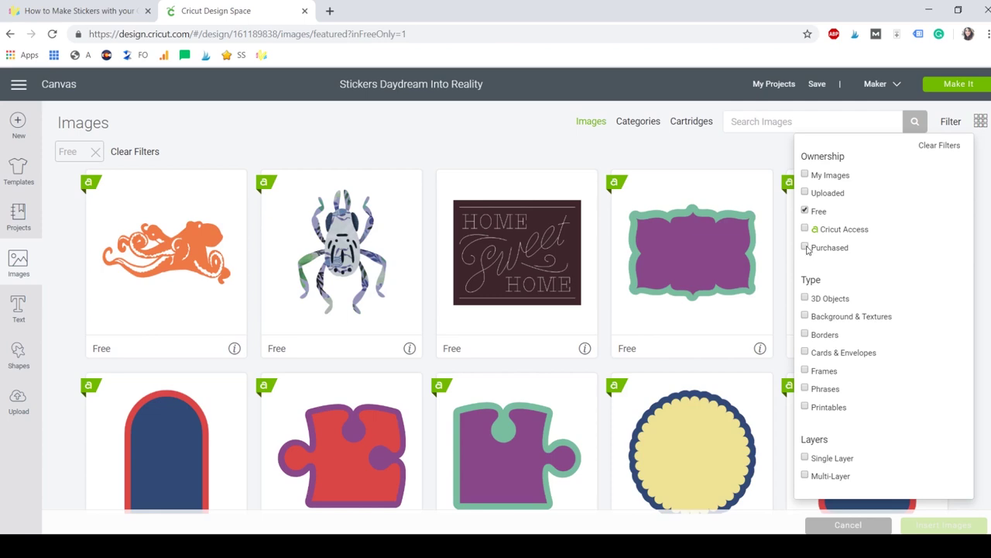
# - Include purchased images in the library filter and select the Overthink About It quote and the Camera Click image
pyautogui.click(805, 247)
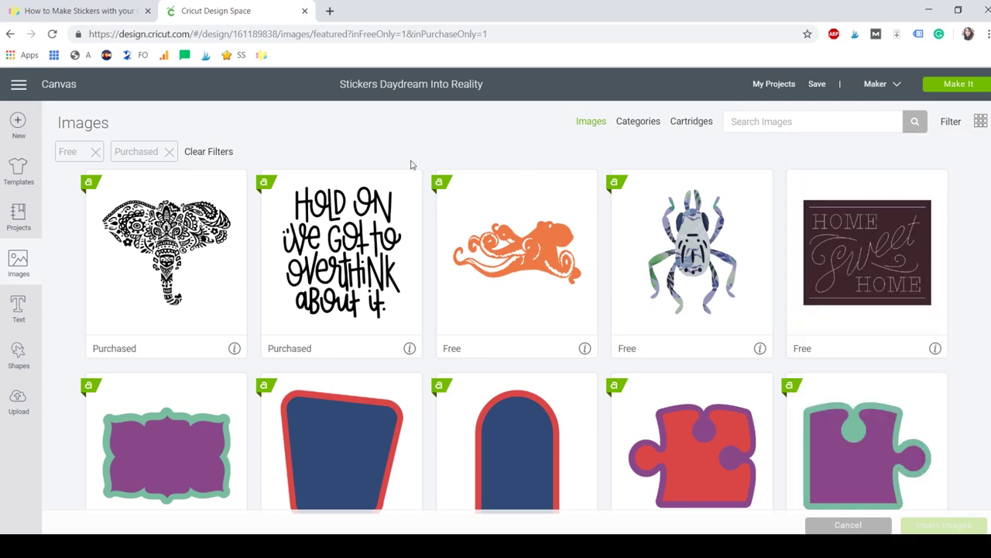
pyautogui.click(355, 242)
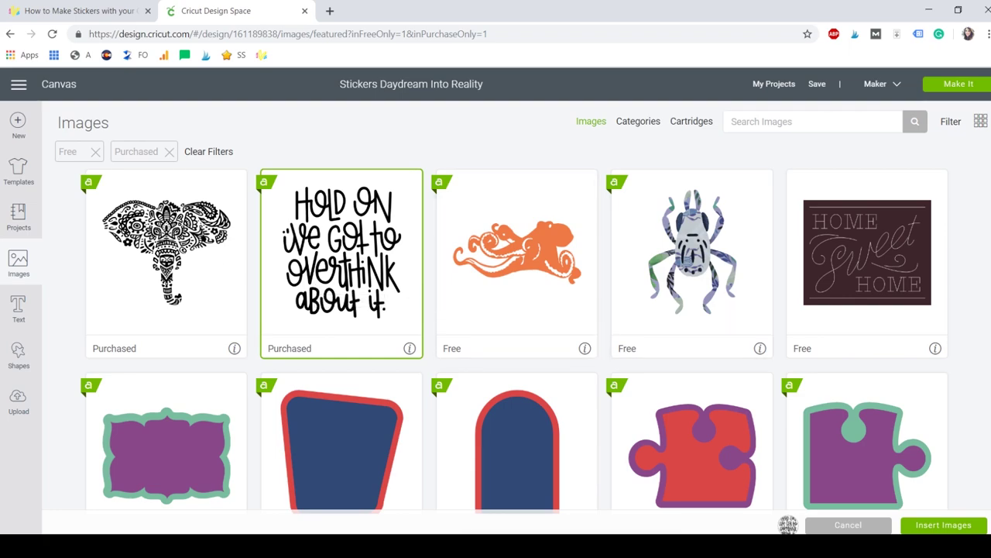
pyautogui.scroll(-10, 515, 340)
pyautogui.click(341, 372)
pyautogui.scroll(-5, 867, 310)
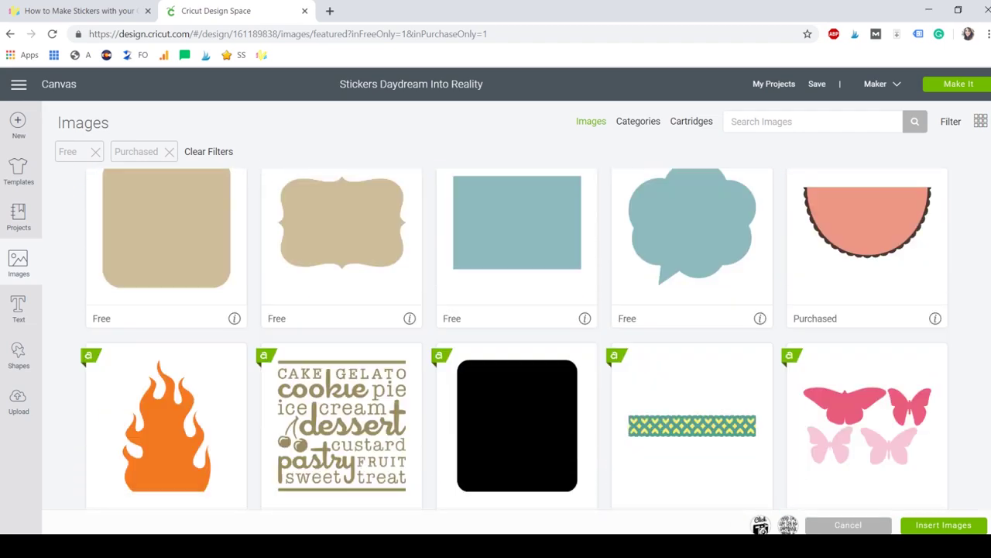
# - Add the Butterfly Garland, #Original and Make Dreams Happen images to the selection
pyautogui.click(867, 263)
pyautogui.scroll(-5, 874, 262)
pyautogui.click(873, 263)
pyautogui.scroll(-10, 873, 263)
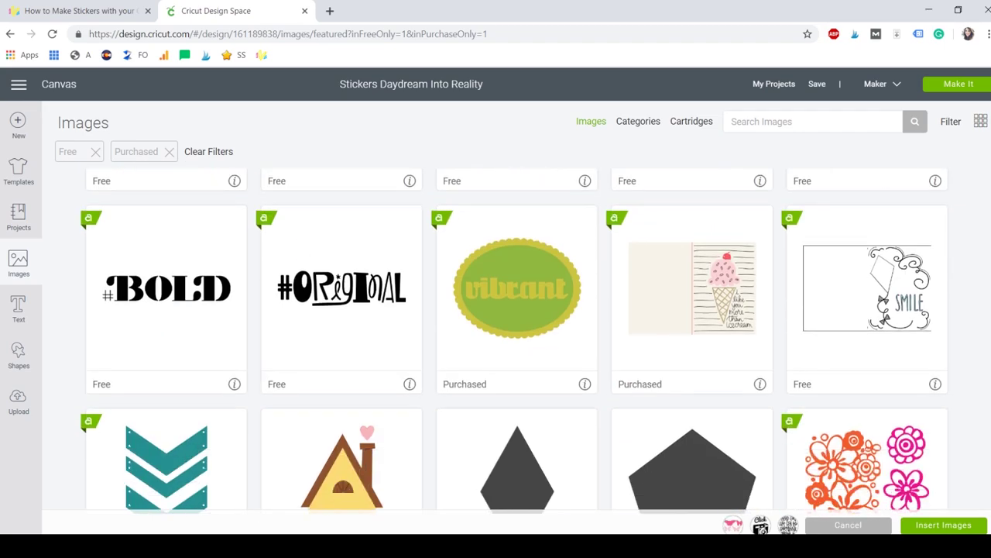
pyautogui.scroll(-5, 873, 263)
pyautogui.click(692, 287)
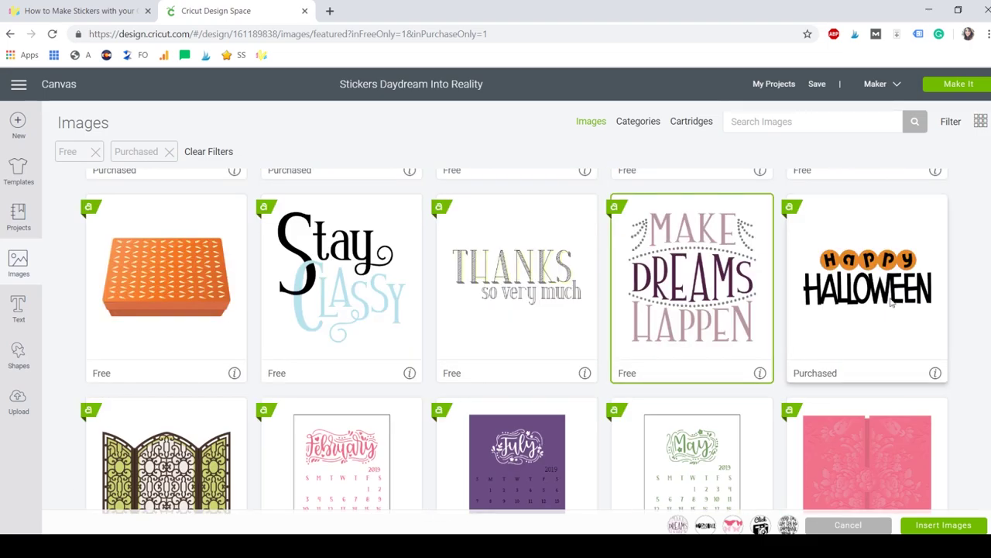
# - Add the Thank You, Wild and Free and Your World Is Your Canvas images, and insert all selected images onto the canvas
pyautogui.scroll(-15, 693, 287)
pyautogui.scroll(-20, 518, 341)
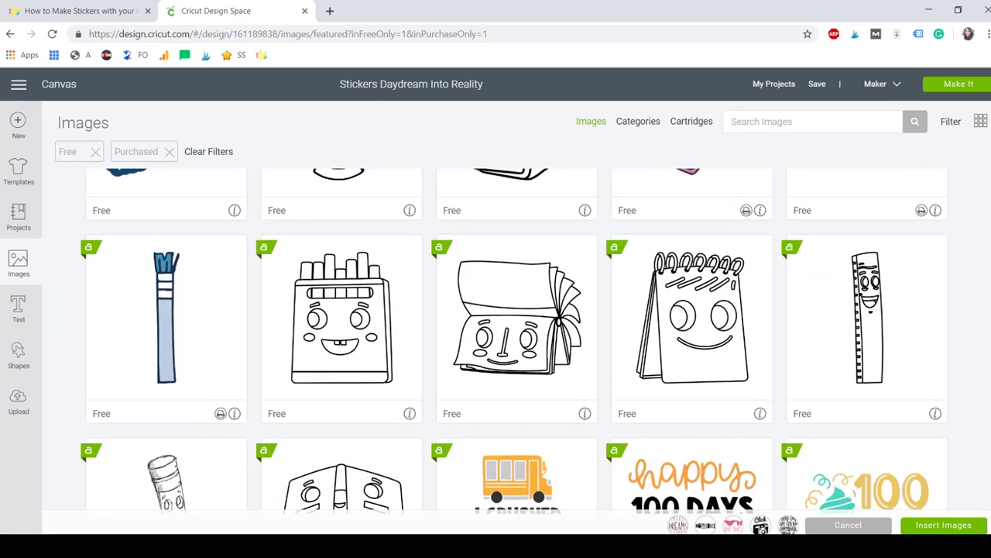
pyautogui.scroll(-20, 515, 340)
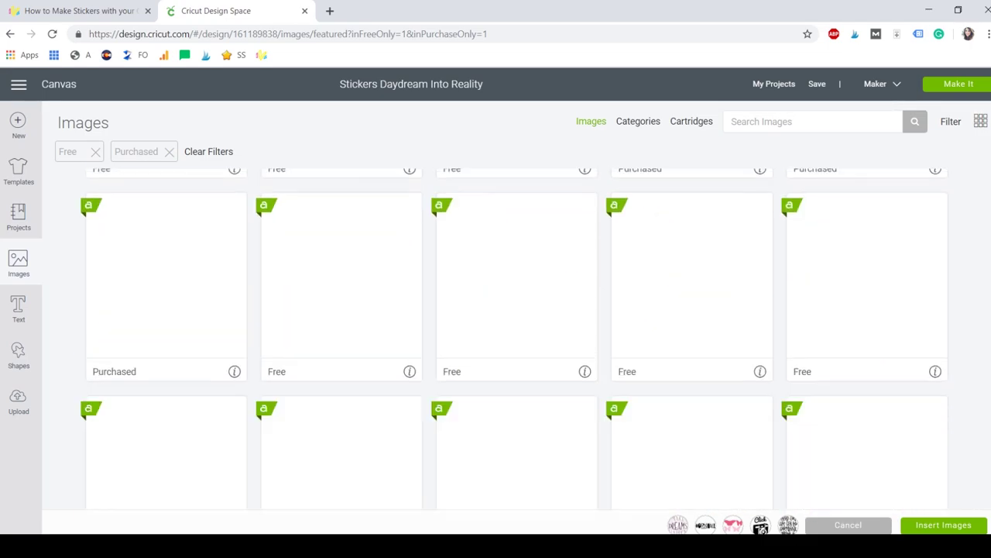
pyautogui.scroll(-15, 518, 341)
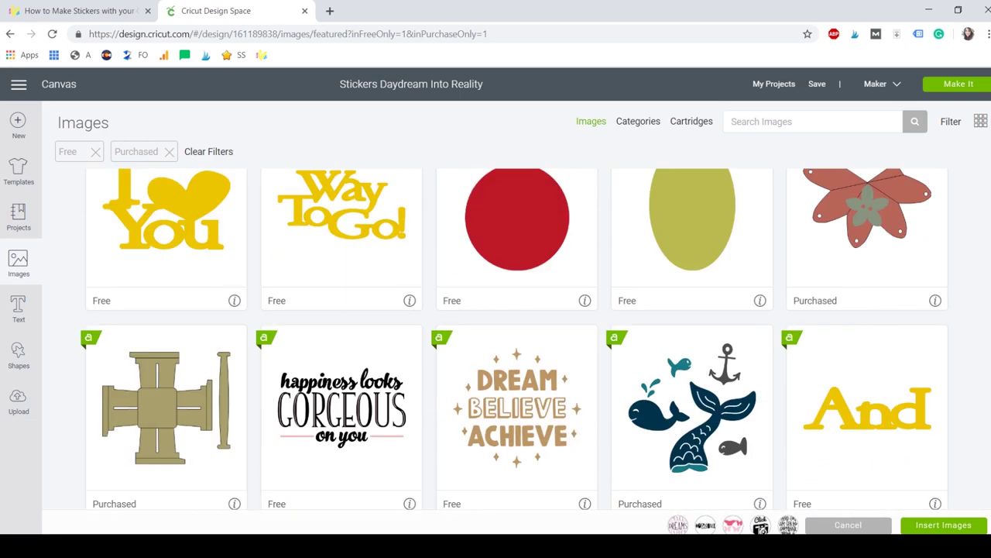
pyautogui.click(343, 232)
pyautogui.scroll(-8, 343, 233)
pyautogui.scroll(-12, 514, 341)
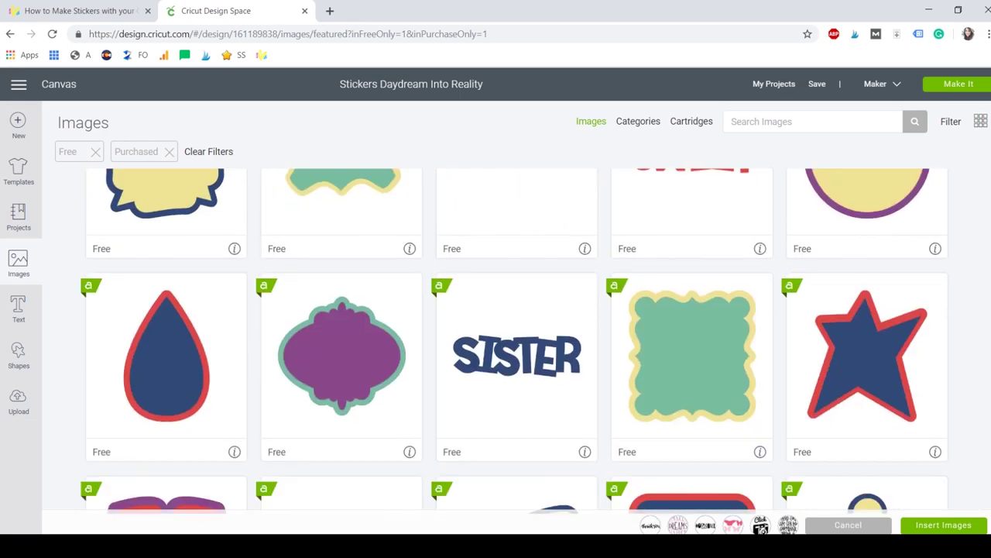
pyautogui.click(868, 403)
pyautogui.scroll(-5, 867, 403)
pyautogui.click(167, 309)
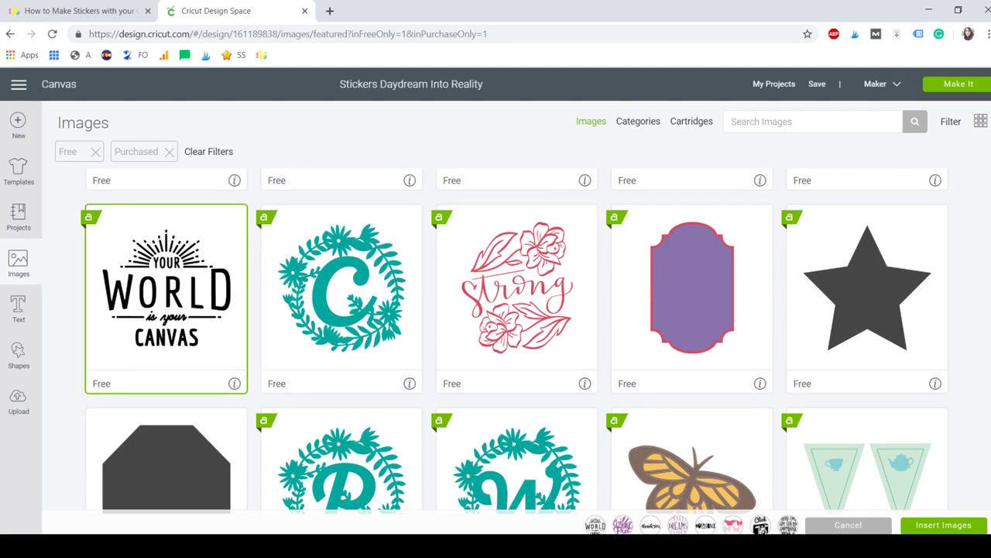
pyautogui.scroll(-5, 166, 310)
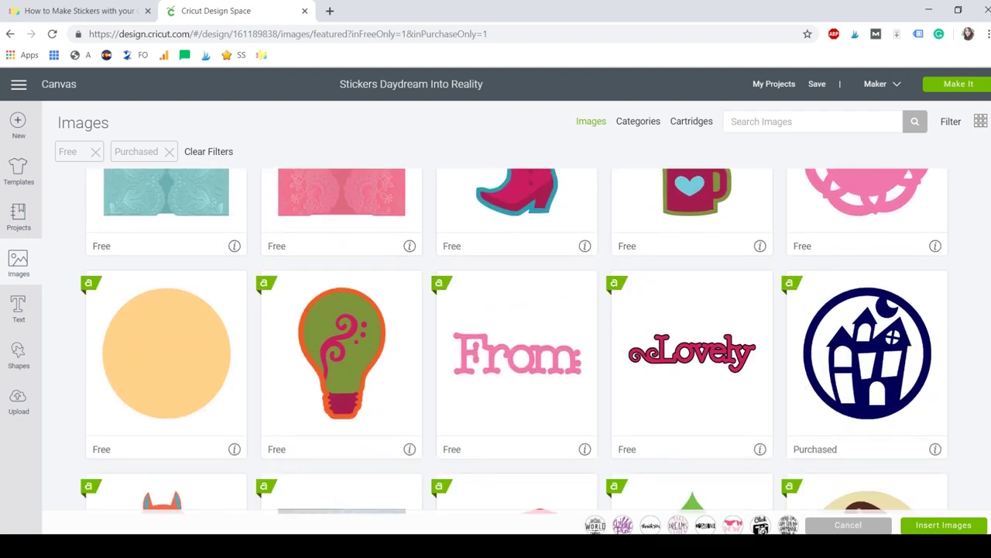
pyautogui.click(957, 528)
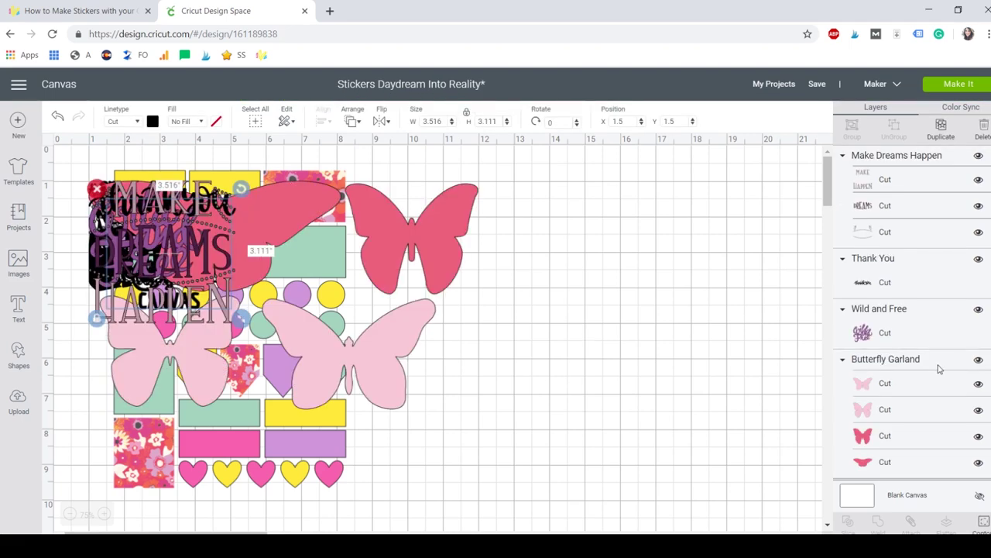
# - Select all newly inserted images, move them to the empty area beside the sticker sheet and shrink them together to about 3.6 in wide
pyautogui.click(914, 190)
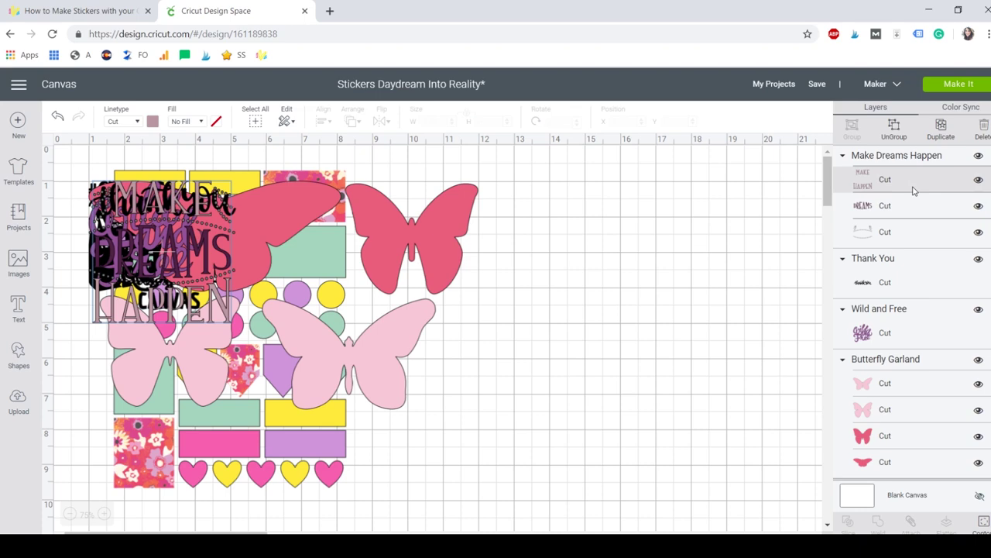
pyautogui.click(896, 180)
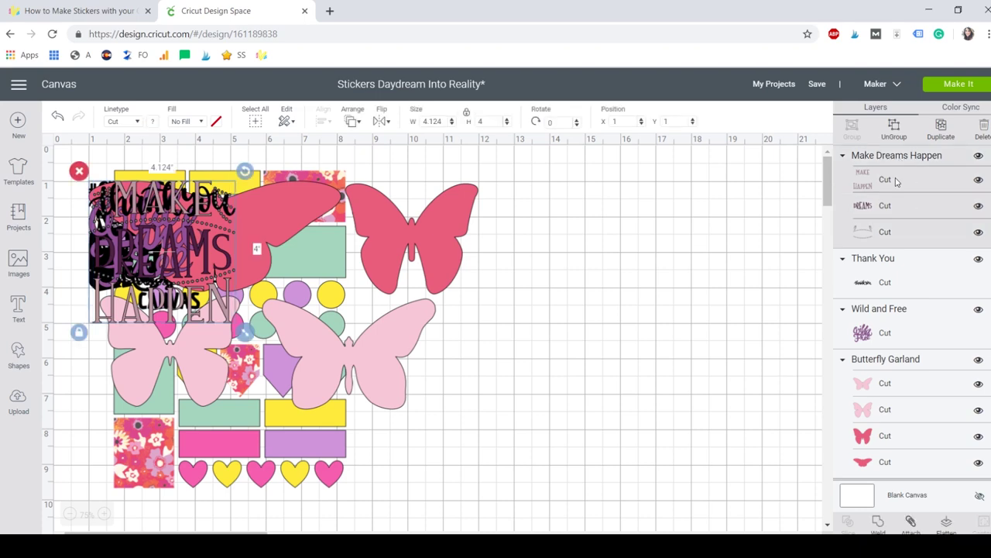
pyautogui.keyDown('shift'); pyautogui.click(908, 266); pyautogui.keyUp('shift')
pyautogui.keyDown('shift'); pyautogui.click(908, 312); pyautogui.keyUp('shift')
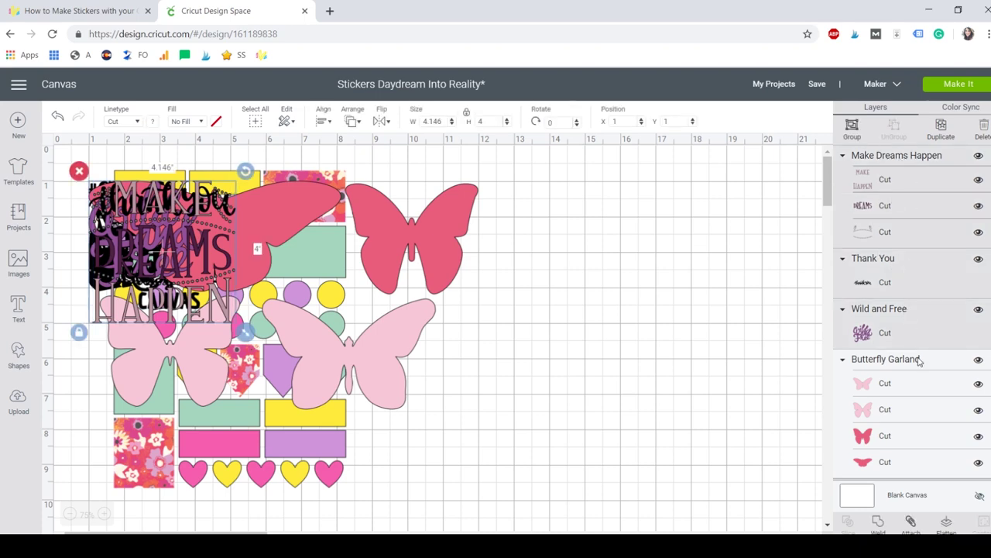
pyautogui.keyDown('shift'); pyautogui.click(919, 361); pyautogui.keyUp('shift')
pyautogui.scroll(-3, 930, 349)
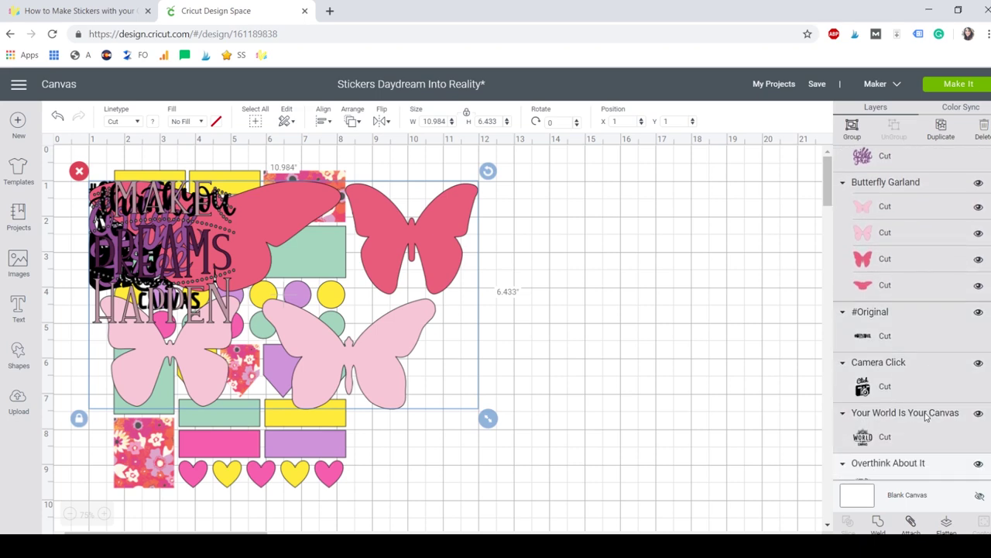
pyautogui.scroll(-3, 924, 403)
pyautogui.keyDown('shift'); pyautogui.click(911, 331); pyautogui.keyUp('shift')
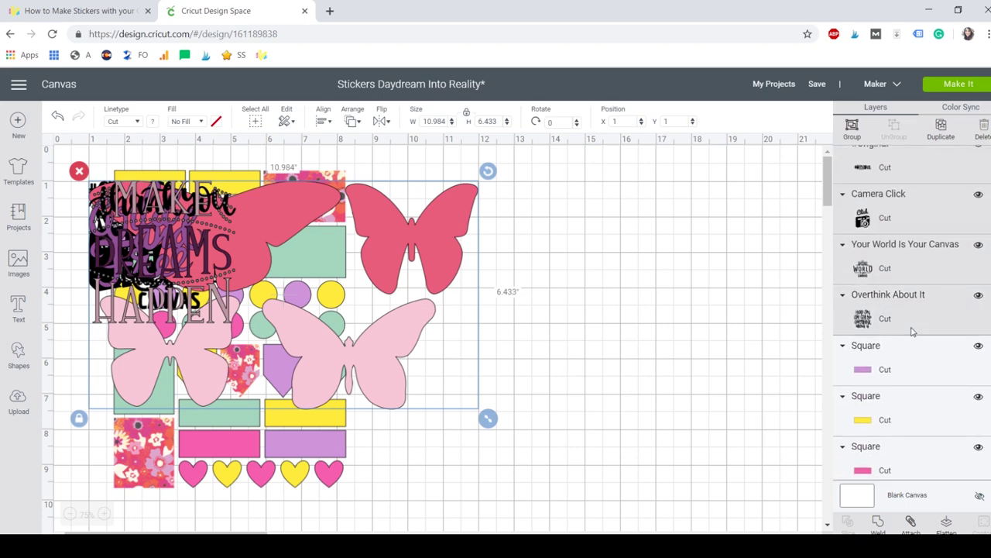
pyautogui.moveTo(267, 199); pyautogui.dragTo(612, 207)
pyautogui.moveTo(500, 230); pyautogui.dragTo(373, 224)
pyautogui.moveTo(564, 361); pyautogui.dragTo(473, 294)
pyautogui.moveTo(416, 199); pyautogui.dragTo(574, 206)
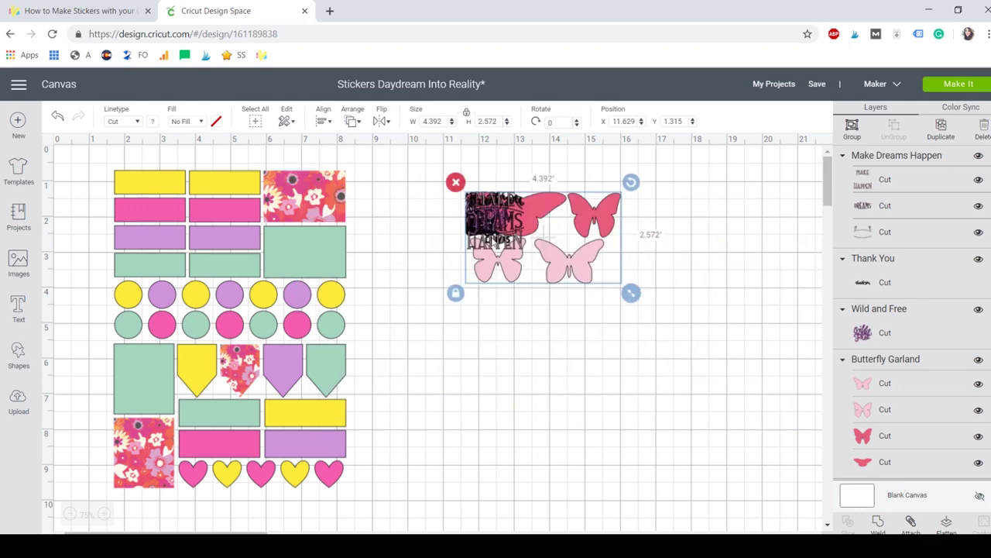
pyautogui.moveTo(631, 294); pyautogui.dragTo(605, 277)
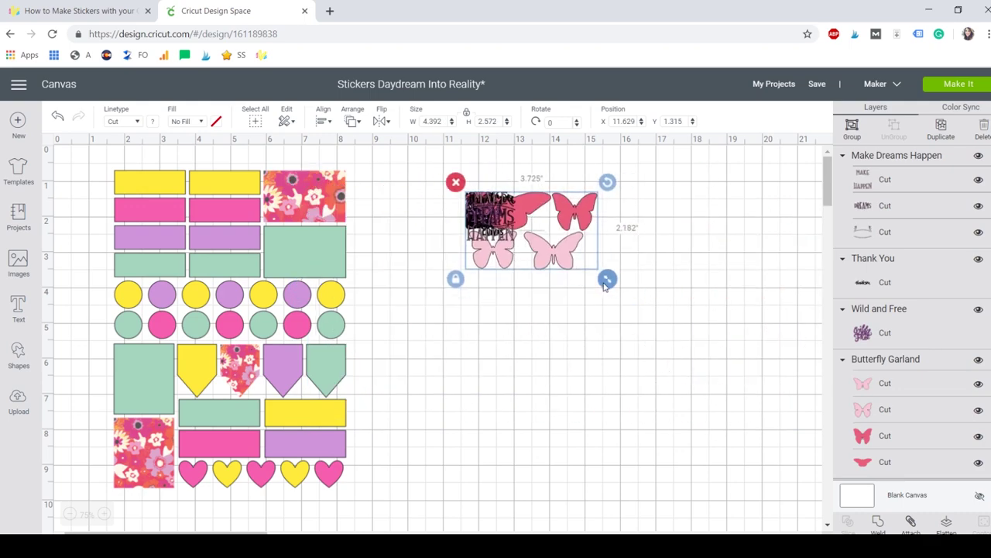
pyautogui.click(587, 338)
# - Pull the butterflies, Make Dreams Happen, Wild and Free and Thank You images out of the overlapping pile into separate spots
pyautogui.moveTo(555, 256); pyautogui.dragTo(688, 308)
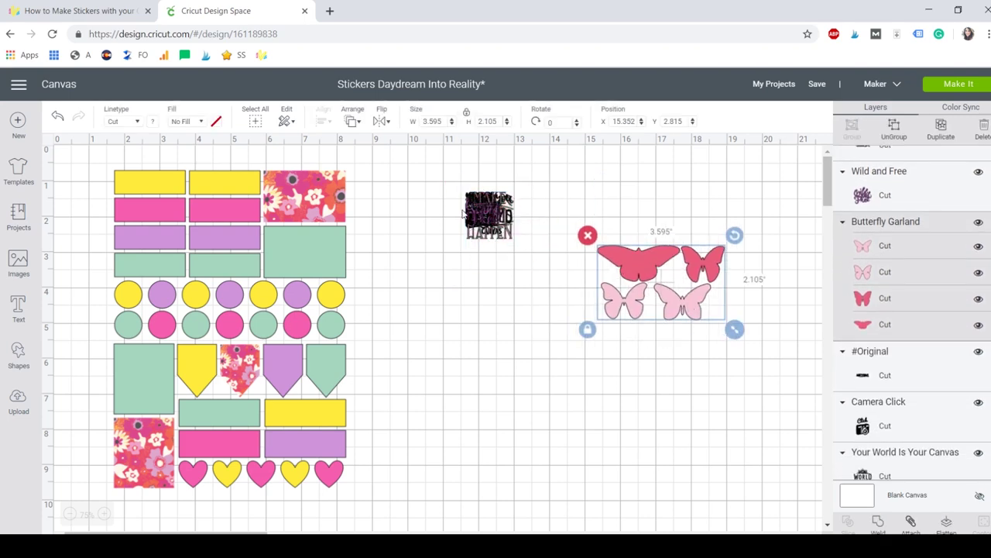
pyautogui.moveTo(493, 211); pyautogui.dragTo(544, 307)
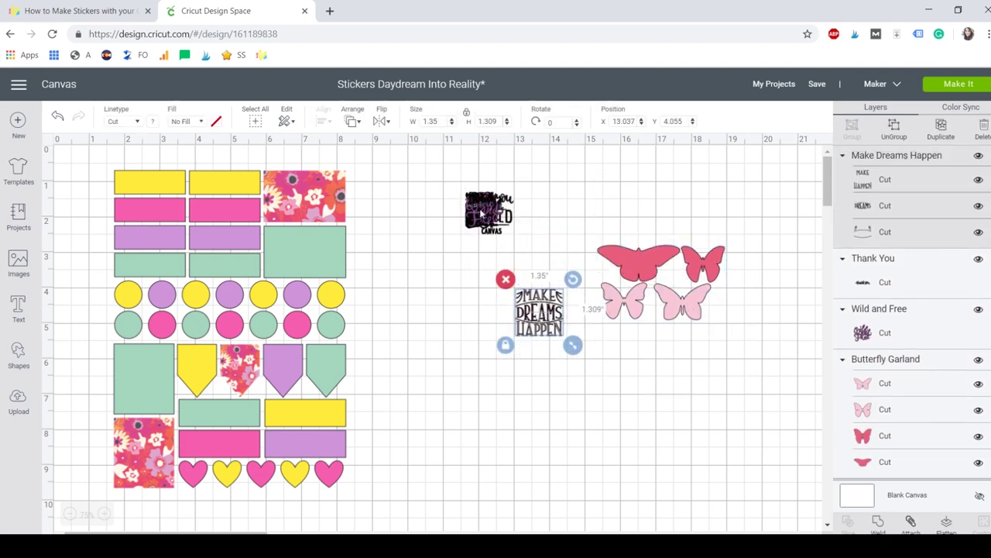
pyautogui.moveTo(482, 210); pyautogui.dragTo(468, 306)
pyautogui.moveTo(484, 203); pyautogui.dragTo(575, 198)
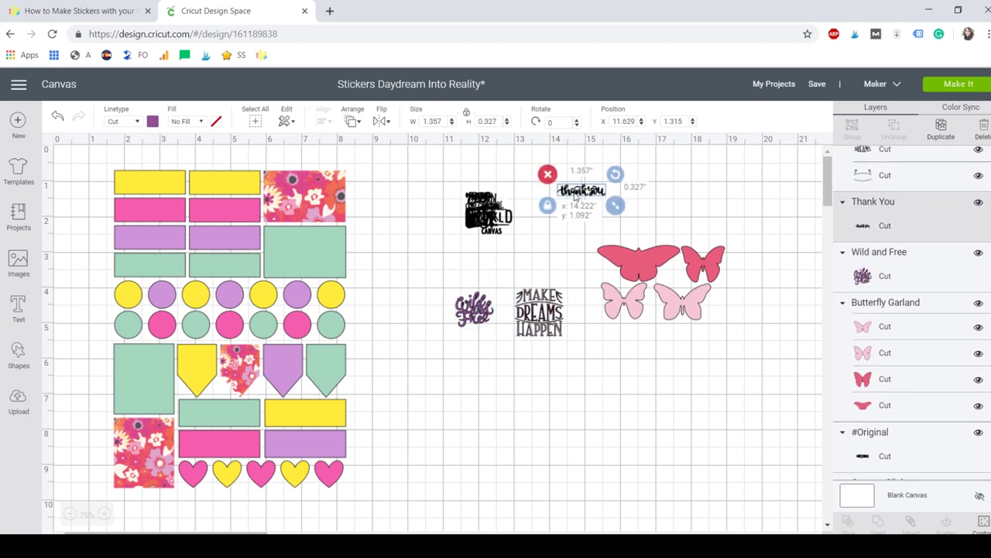
# - Separate the camera, Your World Is Your Canvas, Overthink About It and #Original images from one another
pyautogui.moveTo(480, 205); pyautogui.dragTo(430, 202)
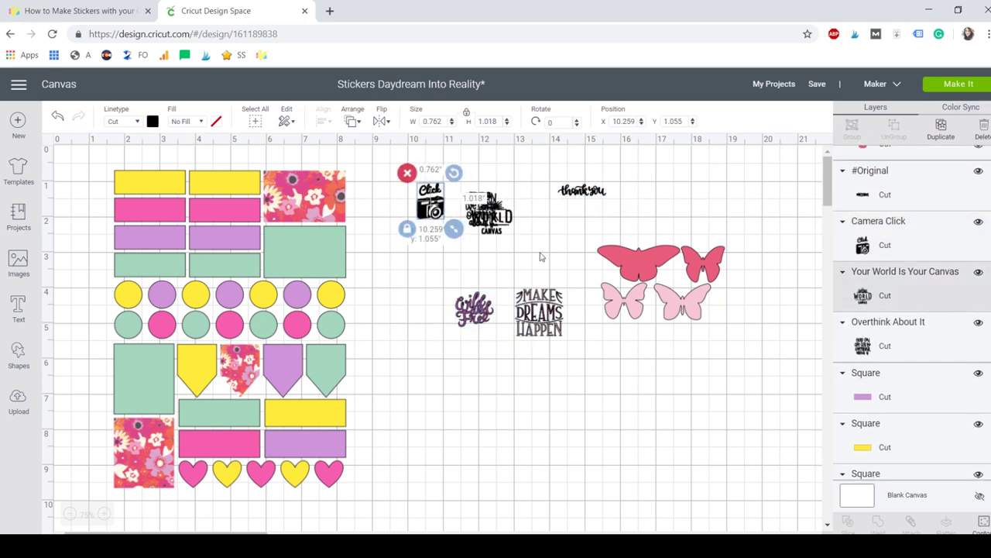
pyautogui.click(488, 210)
pyautogui.moveTo(495, 221); pyautogui.dragTo(534, 251)
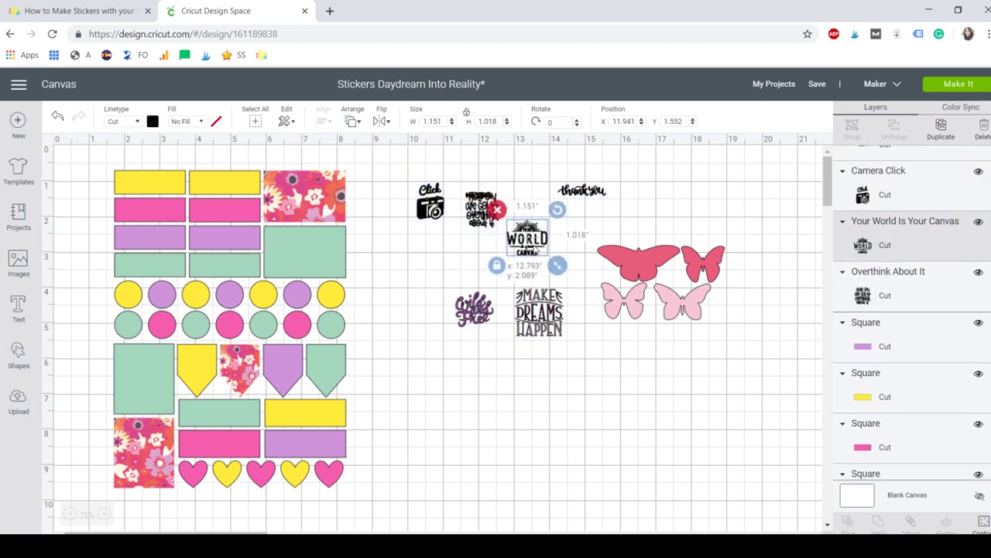
pyautogui.moveTo(480, 211); pyautogui.dragTo(419, 267)
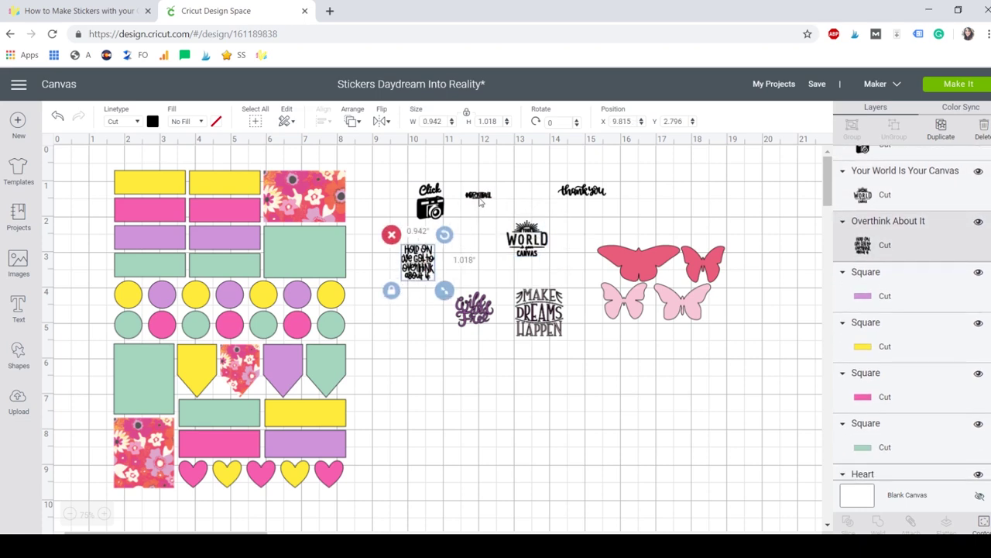
pyautogui.moveTo(480, 200); pyautogui.dragTo(478, 227)
# - Select all the loose images beside the sheet, enlarge them together to about 11.6 in wide overall, and deselect them
pyautogui.moveTo(393, 168); pyautogui.dragTo(681, 347)
pyautogui.moveTo(762, 372); pyautogui.dragTo(832, 417)
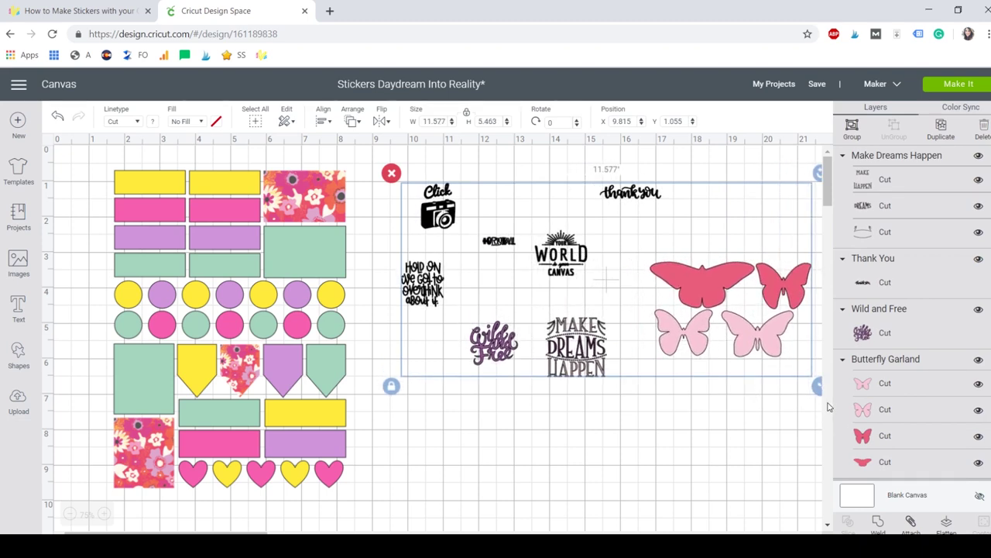
pyautogui.click(692, 471)
# - Move the butterfly group below the phrases, and enlarge #Original to about 2.4 in wide, placing it above Wild and Free
pyautogui.moveTo(723, 293); pyautogui.dragTo(495, 431)
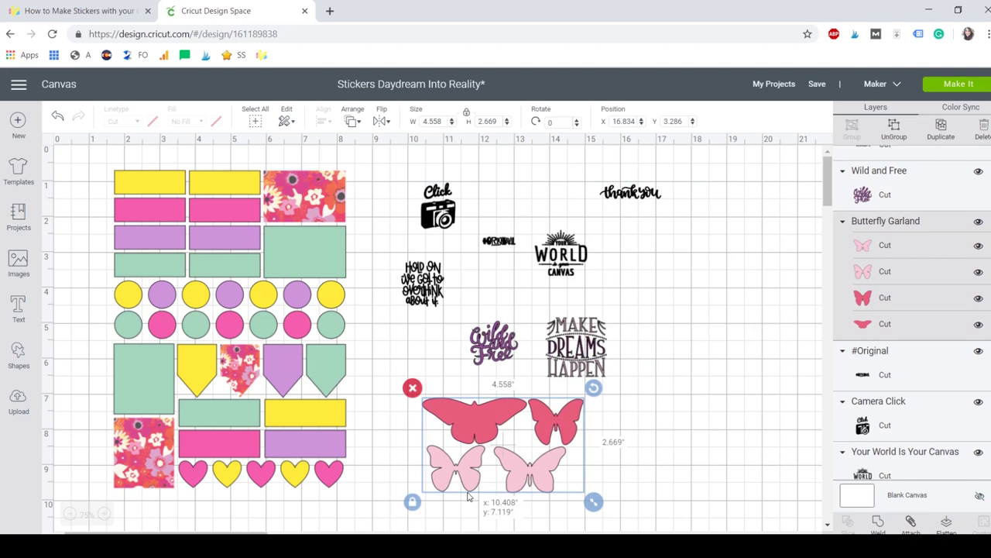
pyautogui.click(494, 249)
pyautogui.click(498, 245)
pyautogui.moveTo(498, 244); pyautogui.dragTo(584, 316)
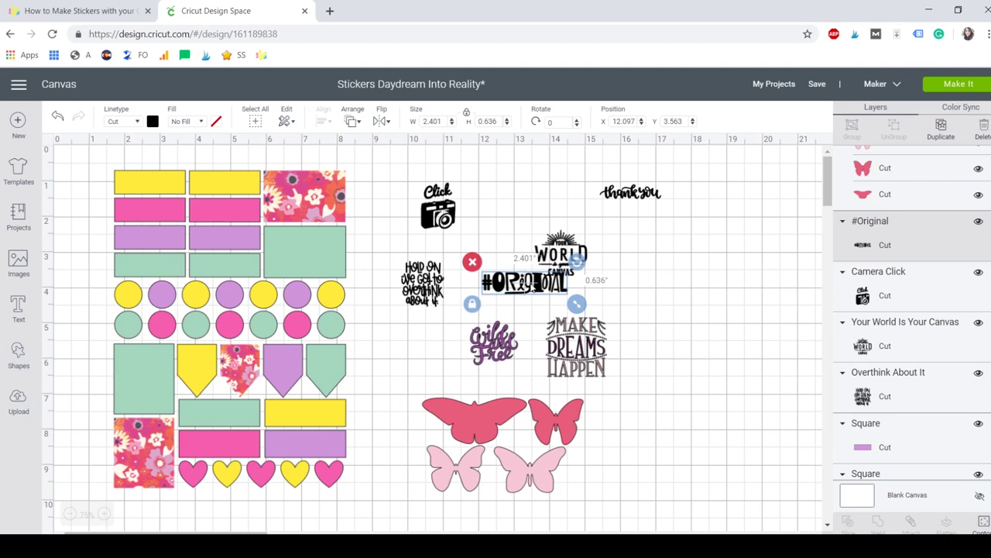
pyautogui.moveTo(529, 285); pyautogui.dragTo(517, 293)
# - Recolor all the loose images beside the sheet black (#000000) and deselect them
pyautogui.moveTo(400, 164); pyautogui.dragTo(699, 515)
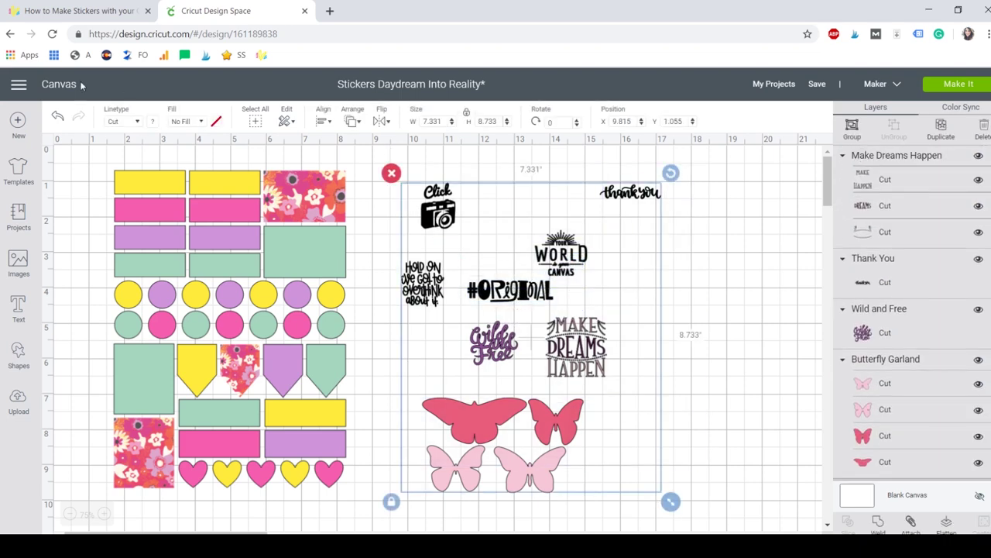
pyautogui.click(154, 122)
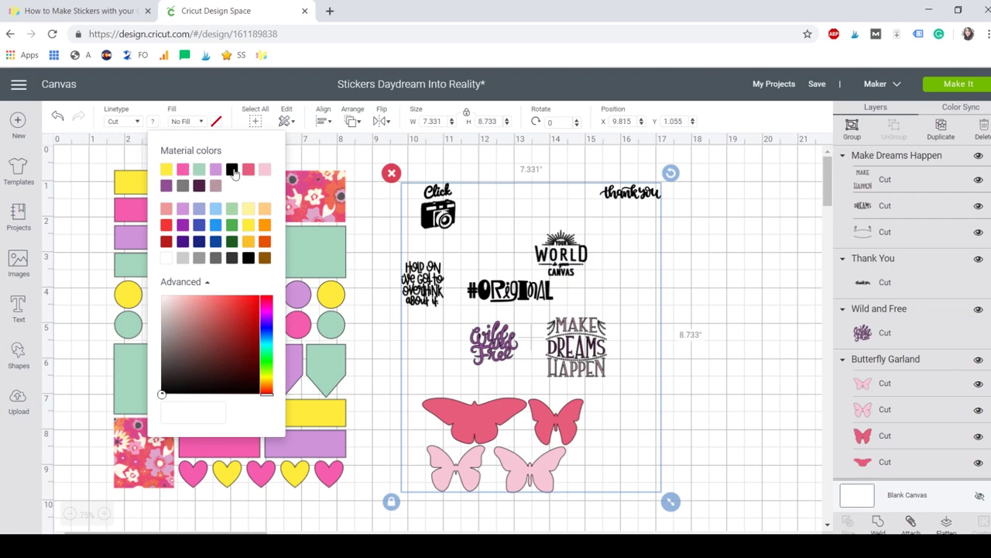
pyautogui.click(232, 169)
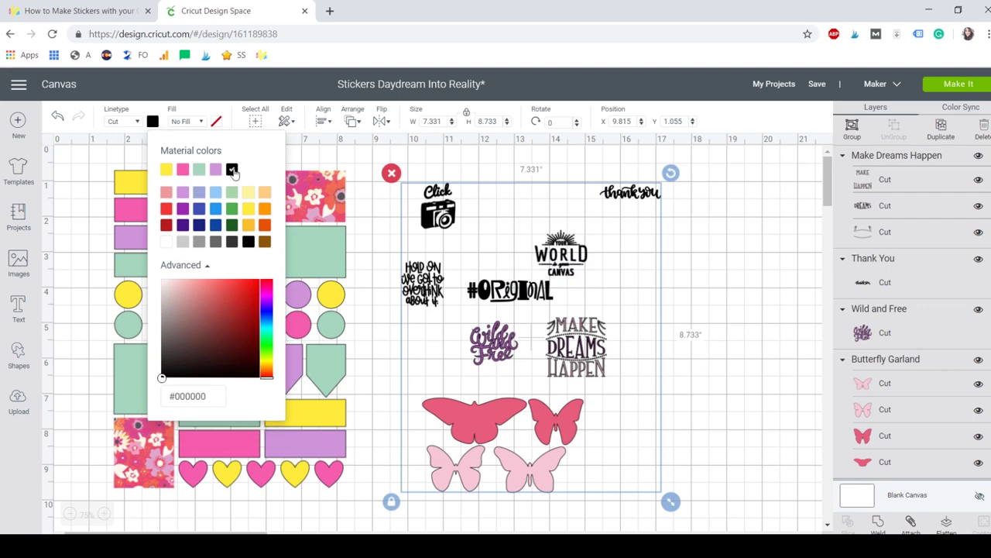
pyautogui.click(725, 290)
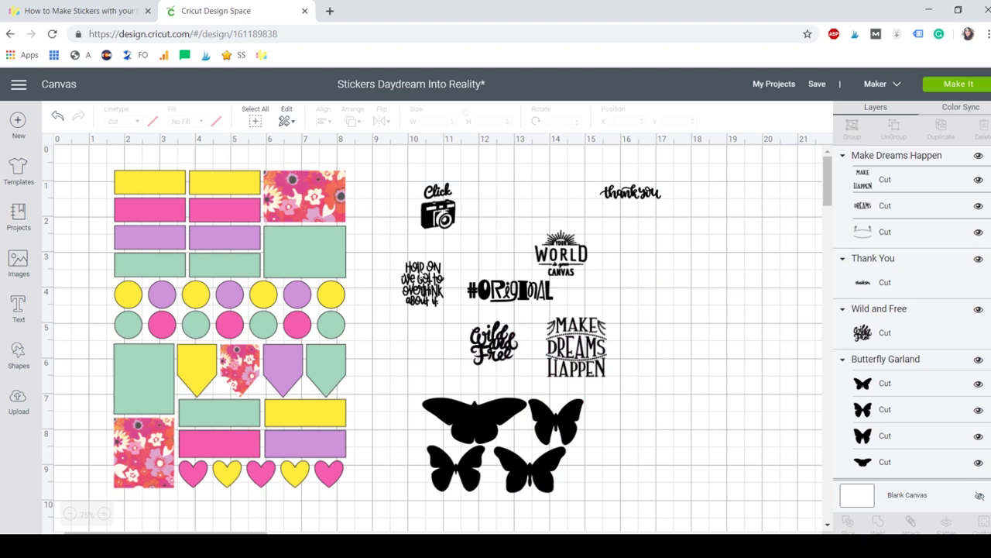
# - Place the Overthink About It quote on the lower floral rectangle, enlarge it to about 1.64 in wide and center it there
pyautogui.click(423, 283)
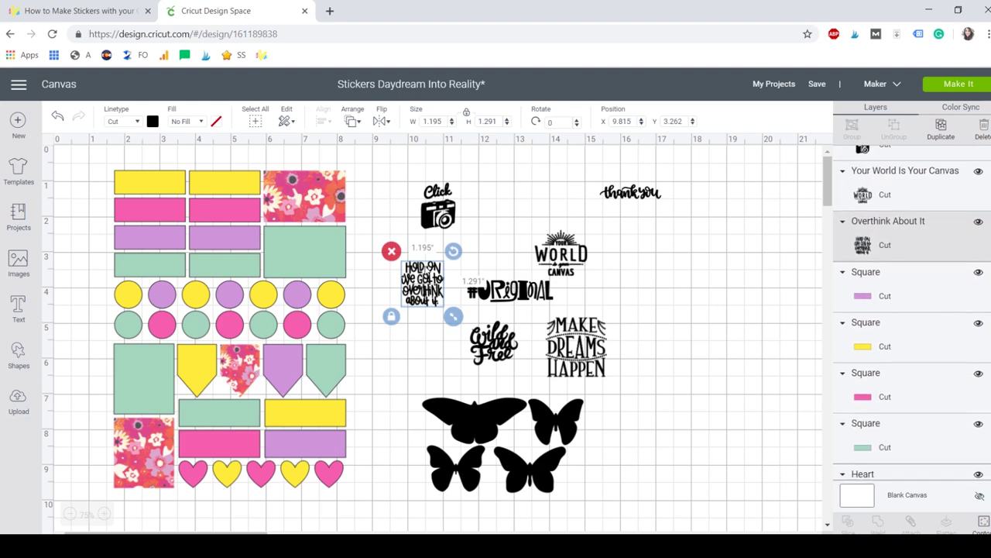
pyautogui.moveTo(423, 283); pyautogui.dragTo(144, 445)
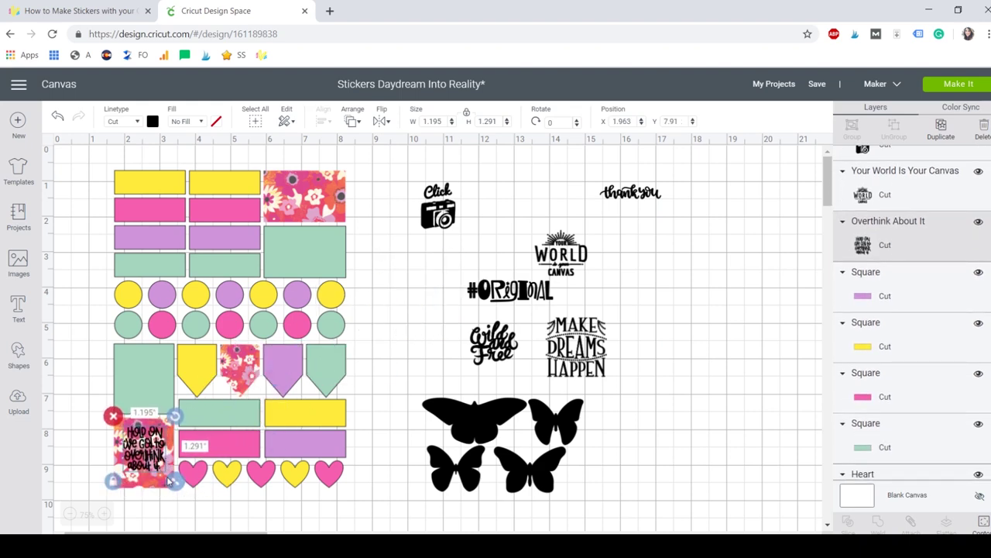
pyautogui.moveTo(168, 482); pyautogui.dragTo(183, 501)
pyautogui.moveTo(155, 453); pyautogui.dragTo(148, 450)
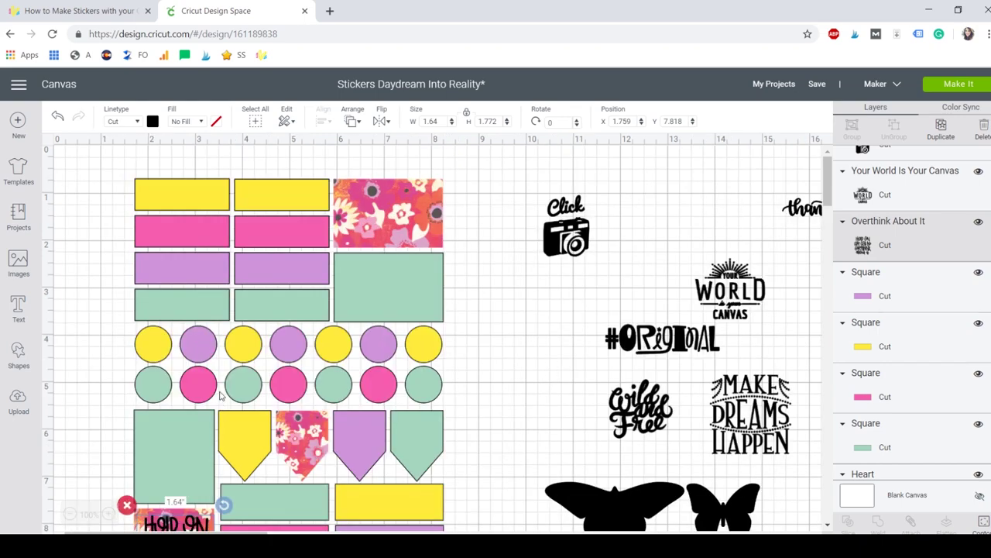
# - Nudge the Overthink About It quote slightly to center it on the lower floral rectangle, and deselect it
pyautogui.scroll(-3, 186, 419)
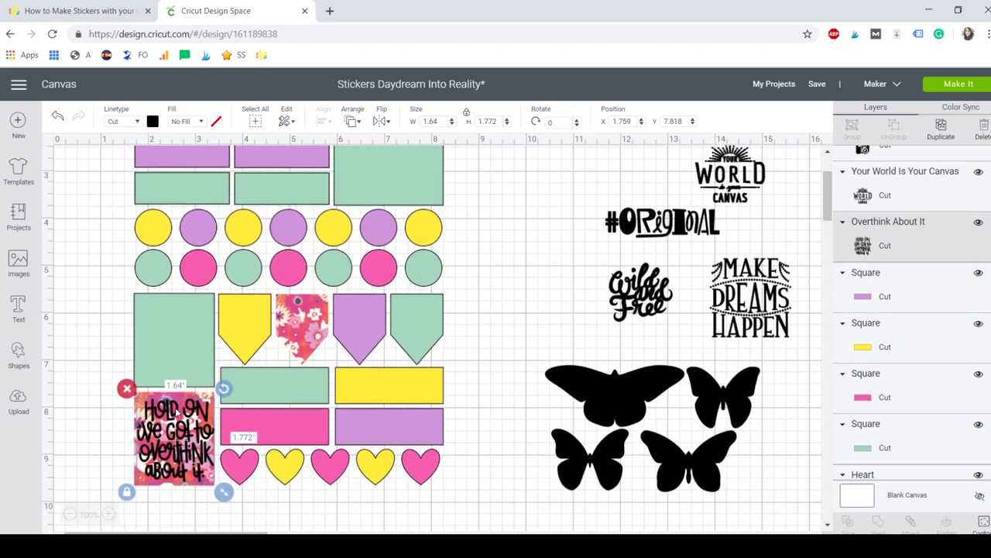
pyautogui.moveTo(178, 412); pyautogui.dragTo(176, 413)
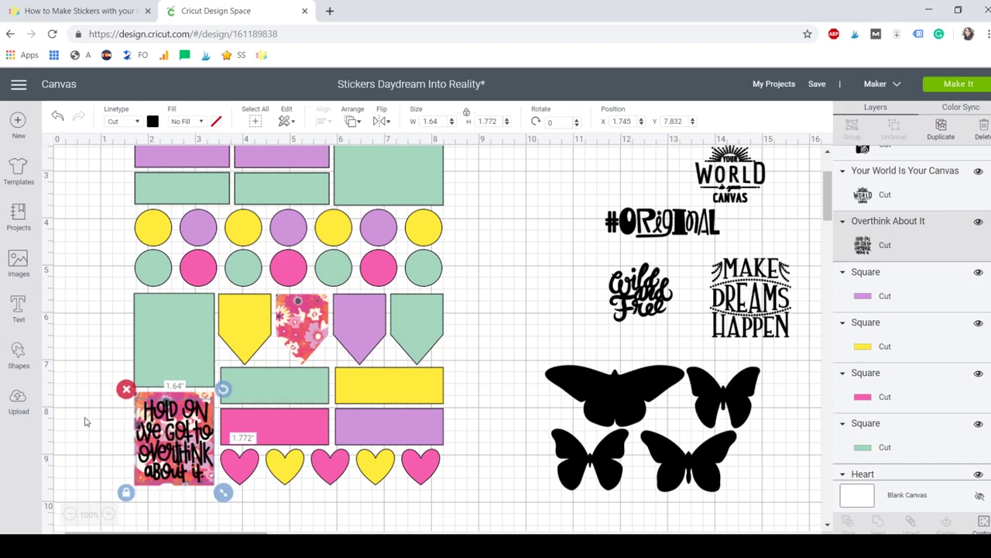
pyautogui.click(87, 422)
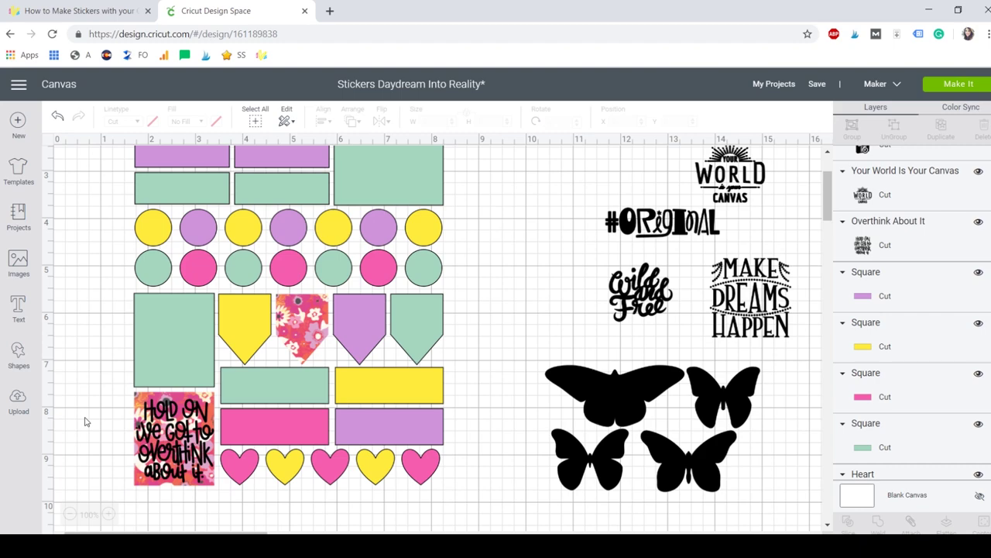
pyautogui.scroll(1, 87, 422)
pyautogui.scroll(-3, 87, 422)
pyautogui.scroll(3, 87, 422)
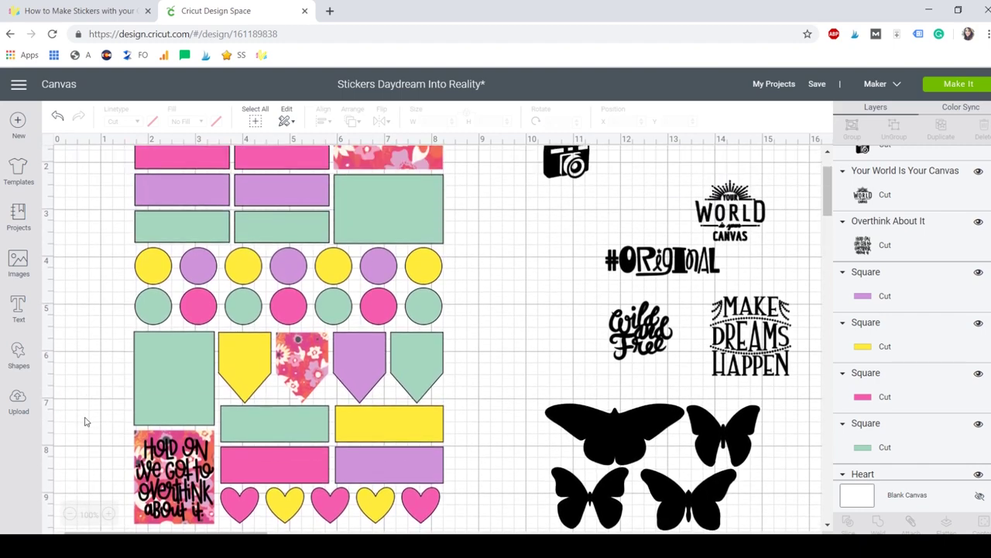
pyautogui.scroll(-2, 86, 422)
pyautogui.scroll(4, 87, 422)
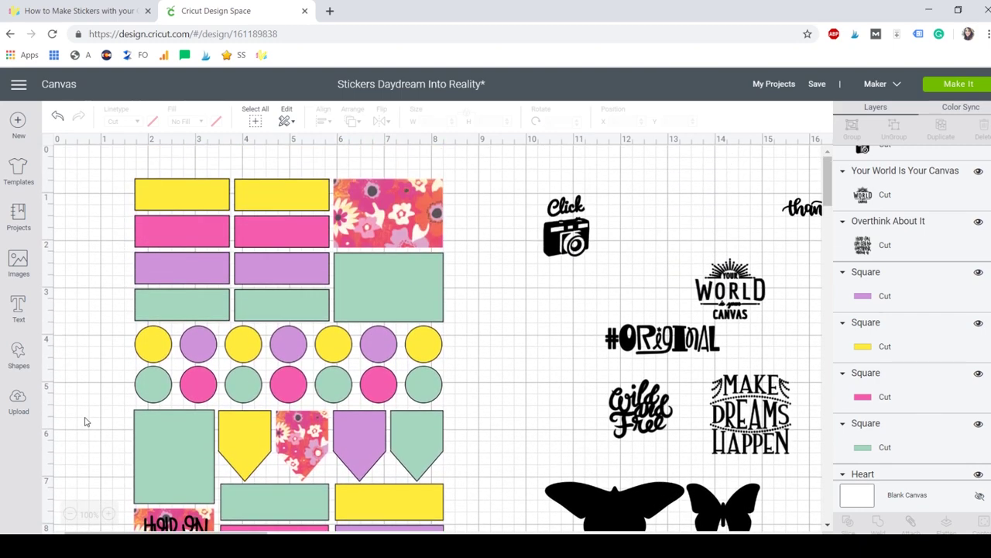
pyautogui.scroll(-2, 87, 422)
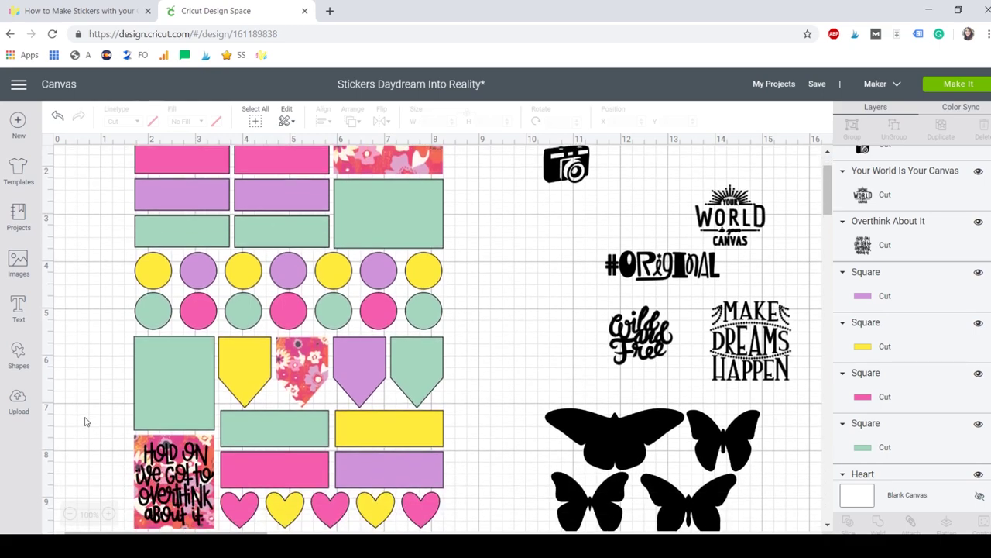
pyautogui.scroll(2, 87, 422)
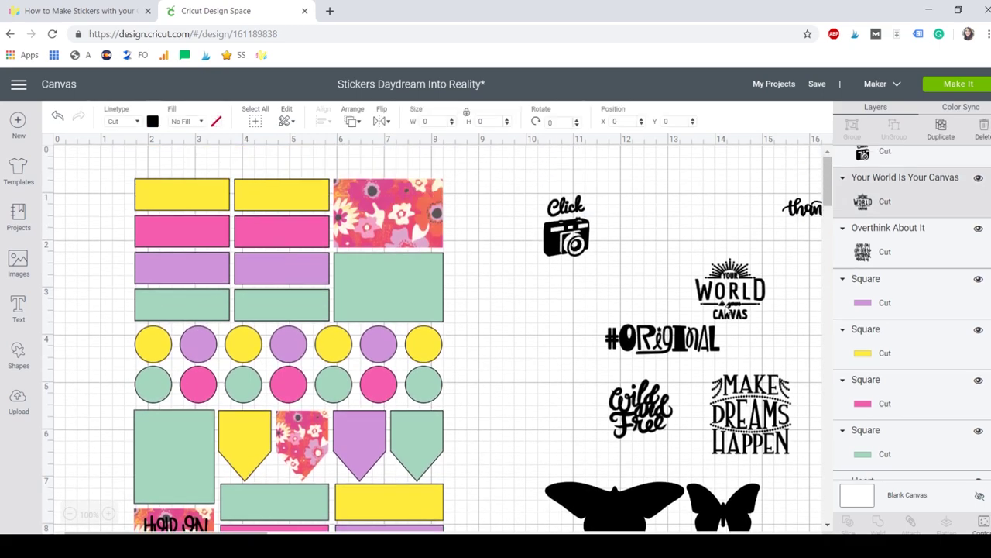
# - Place Your World Is Your Canvas on the large green rectangle below the upper floral one, stretching it to about 2.13 x 1.33 in
pyautogui.moveTo(728, 310); pyautogui.dragTo(465, 390)
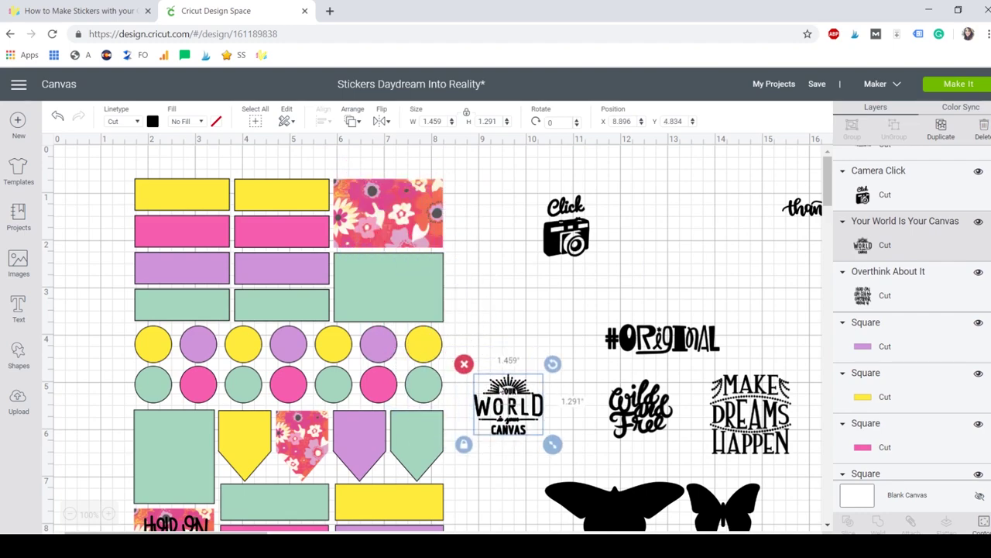
pyautogui.scroll(-5, 500, 395)
pyautogui.scroll(4, 499, 396)
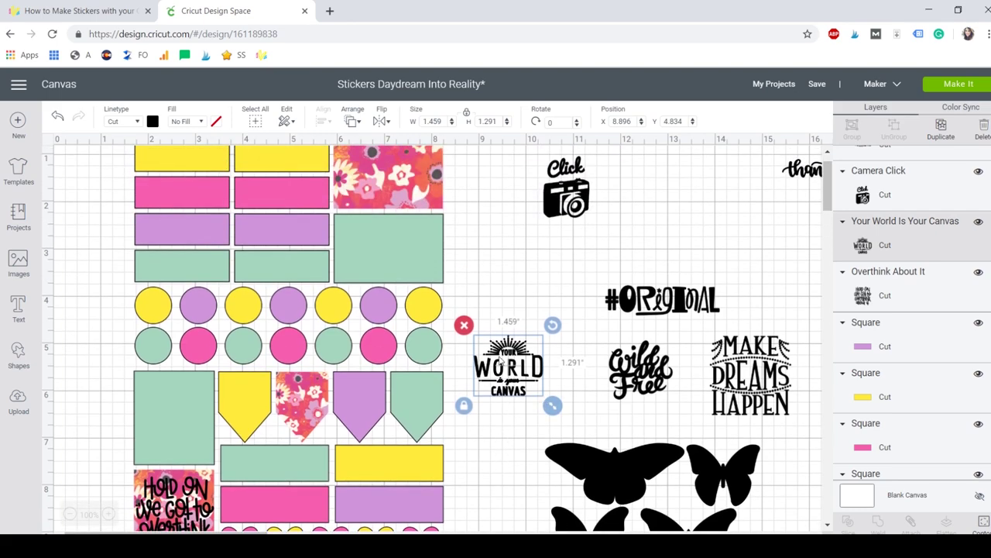
pyautogui.moveTo(500, 360); pyautogui.dragTo(140, 408)
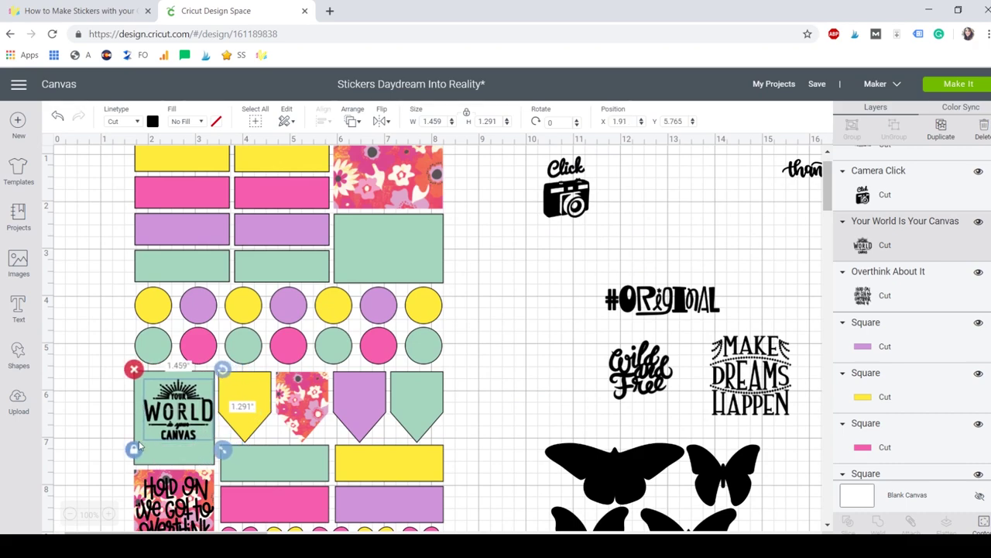
pyautogui.moveTo(276, 351); pyautogui.dragTo(396, 250)
pyautogui.moveTo(417, 288); pyautogui.dragTo(450, 290)
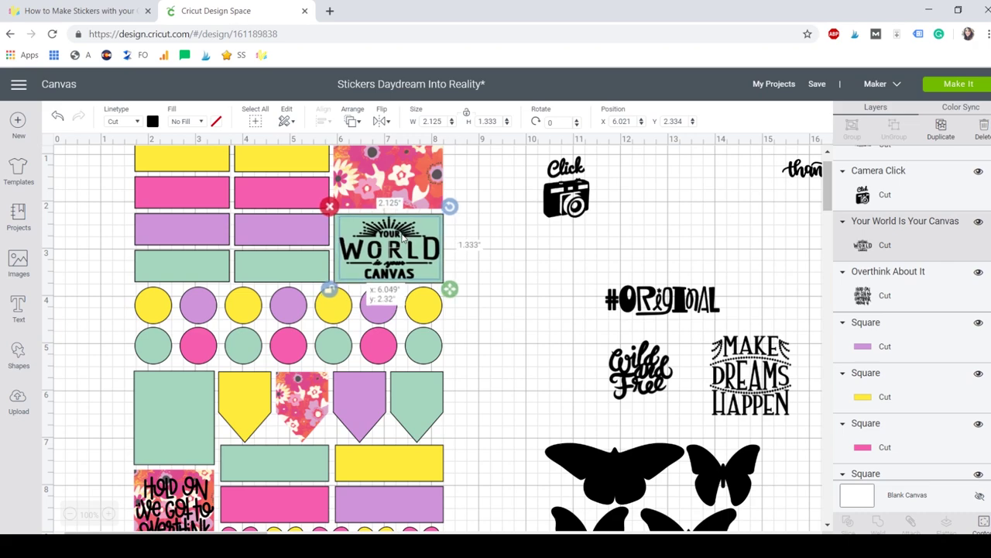
pyautogui.click(551, 279)
# - Place Make Dreams Happen on the green rectangle above the Overthink quote, stretching it to about 1.6 in wide and 1.81 in high
pyautogui.scroll(-1, 341, 435)
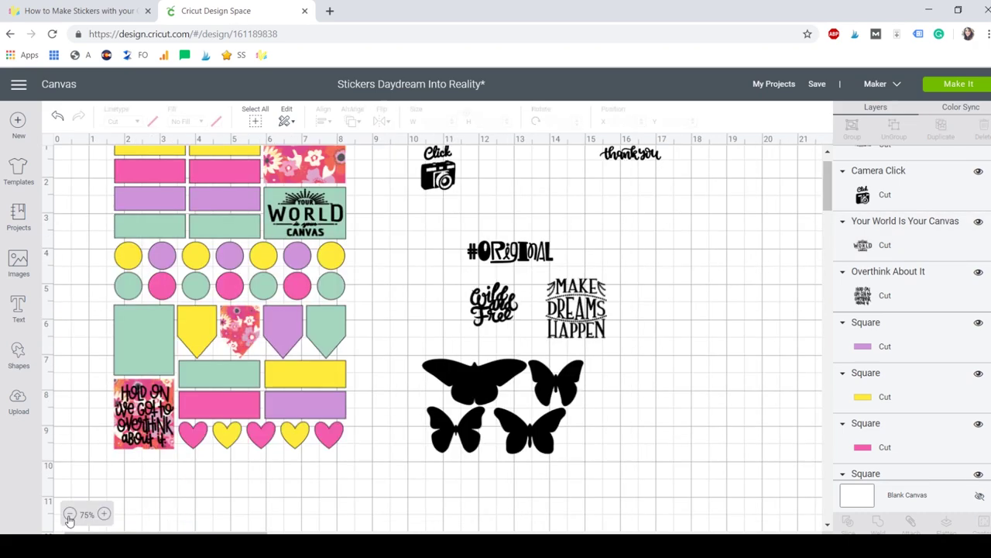
pyautogui.scroll(1, 345, 366)
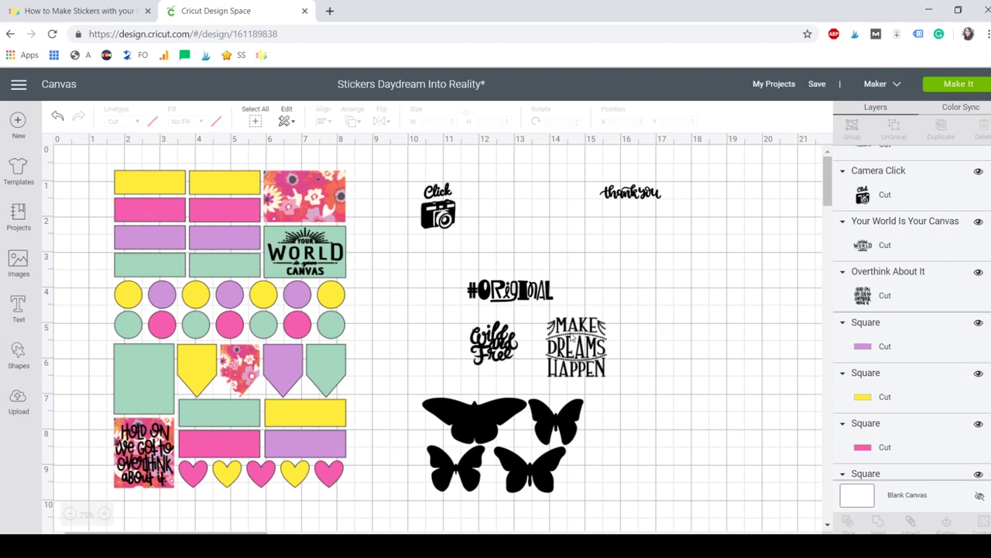
pyautogui.moveTo(570, 334); pyautogui.dragTo(144, 366)
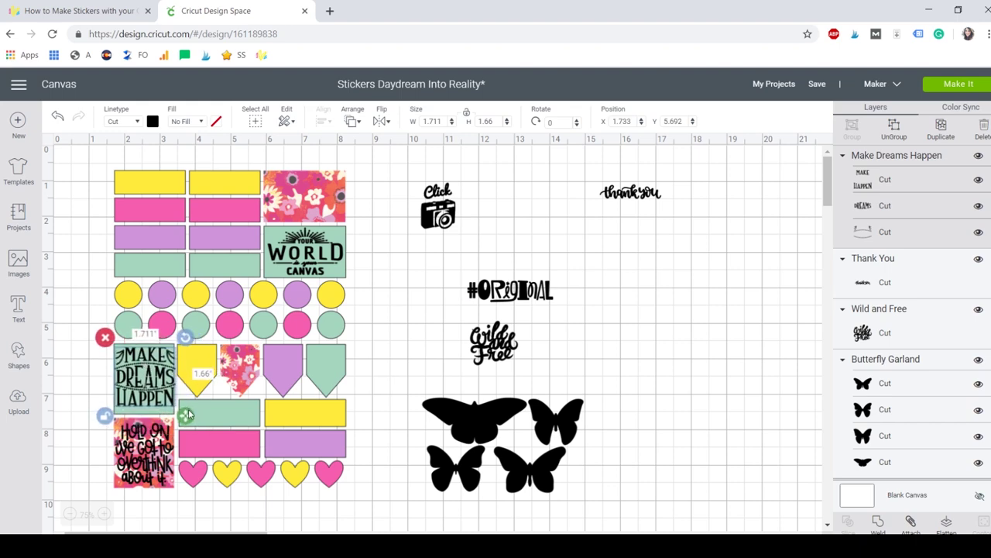
pyautogui.moveTo(186, 416); pyautogui.dragTo(184, 420)
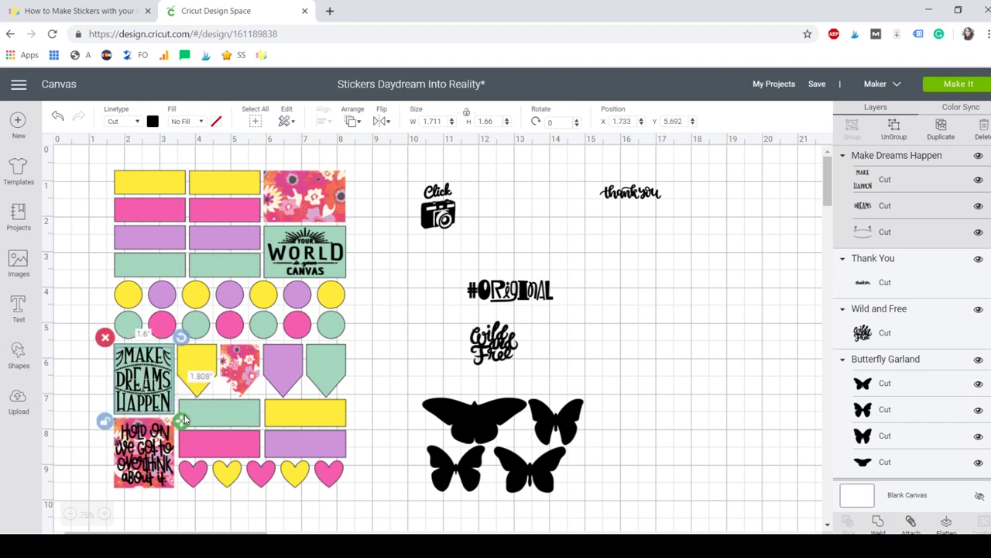
pyautogui.click(457, 371)
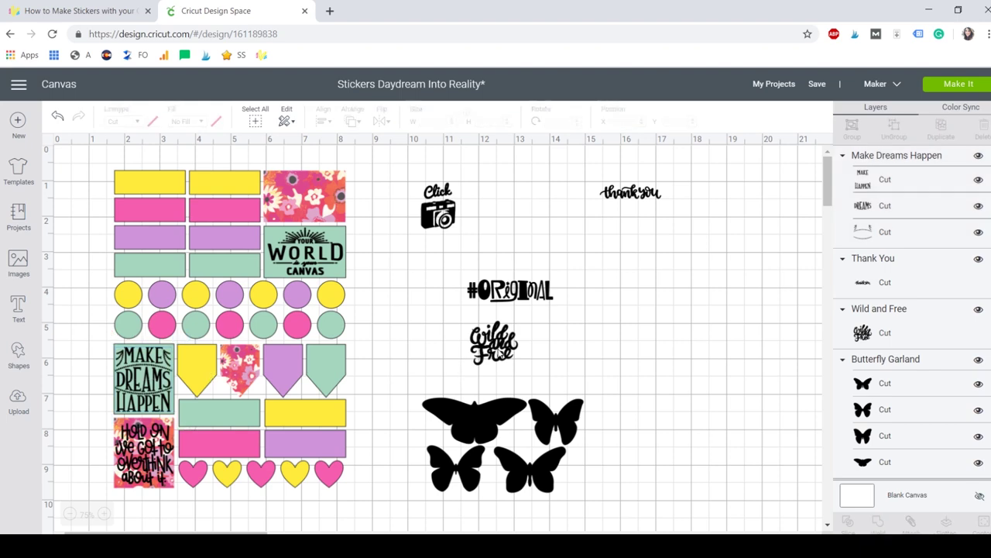
# - Shrink Wild and Free to about 0.97 in wide and place it on the floral pointed banner
pyautogui.click(493, 349)
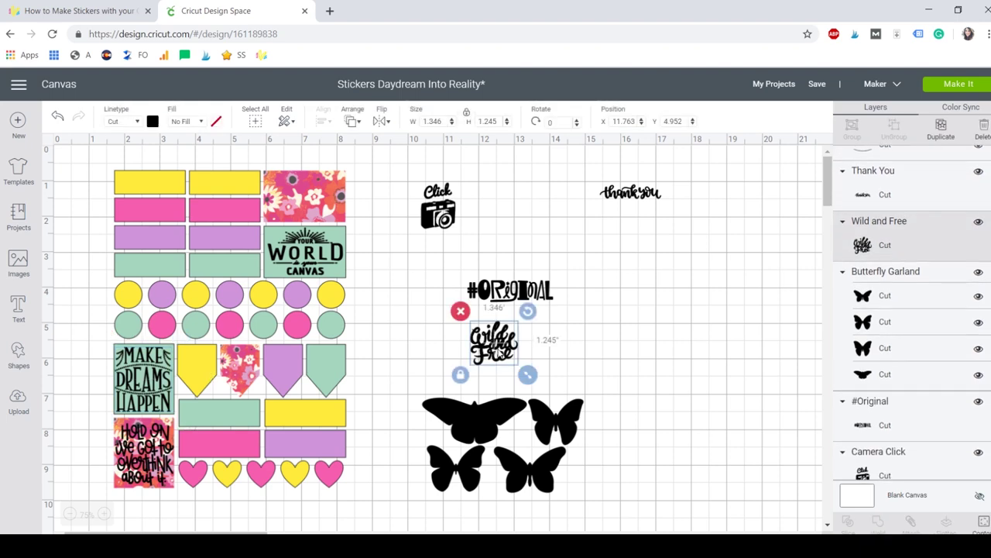
pyautogui.moveTo(495, 350); pyautogui.dragTo(606, 365)
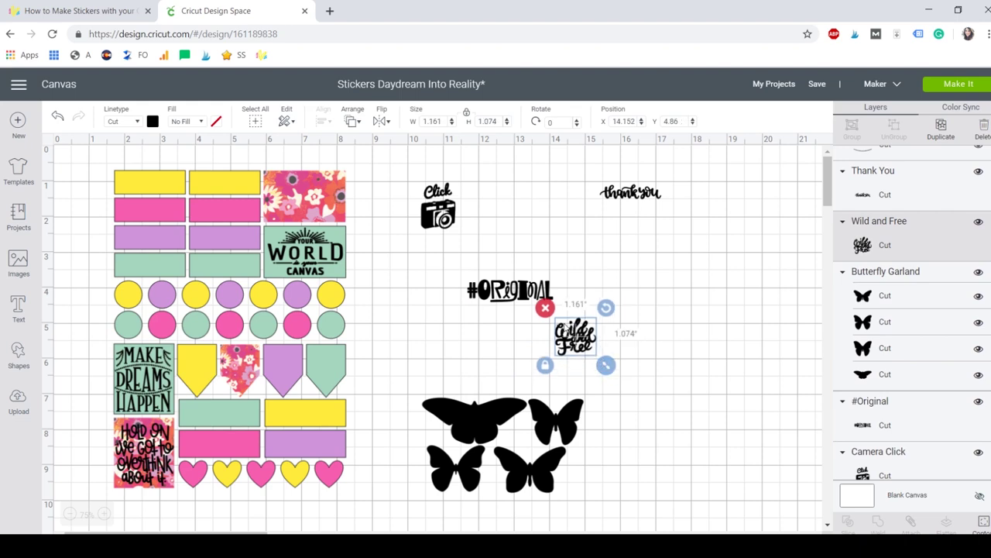
pyautogui.moveTo(576, 333); pyautogui.dragTo(329, 364)
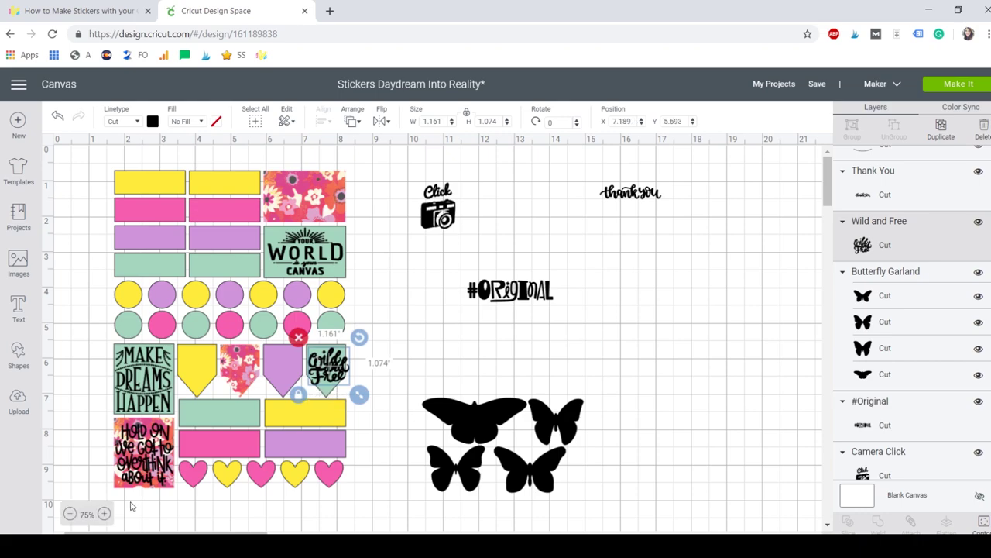
pyautogui.click(106, 515)
pyautogui.click(105, 515)
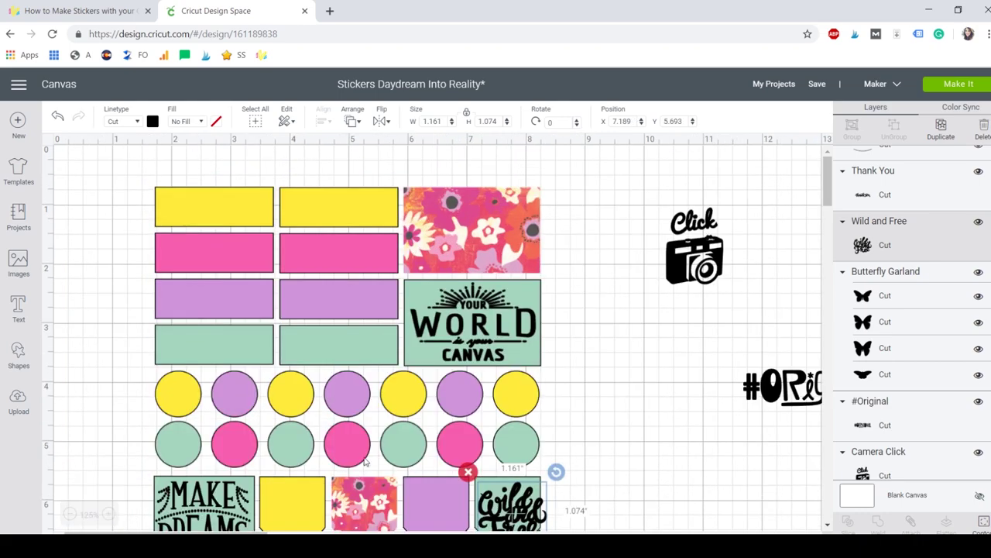
pyautogui.scroll(-3, 389, 454)
pyautogui.moveTo(515, 388); pyautogui.dragTo(368, 387)
pyautogui.moveTo(408, 425); pyautogui.dragTo(374, 395)
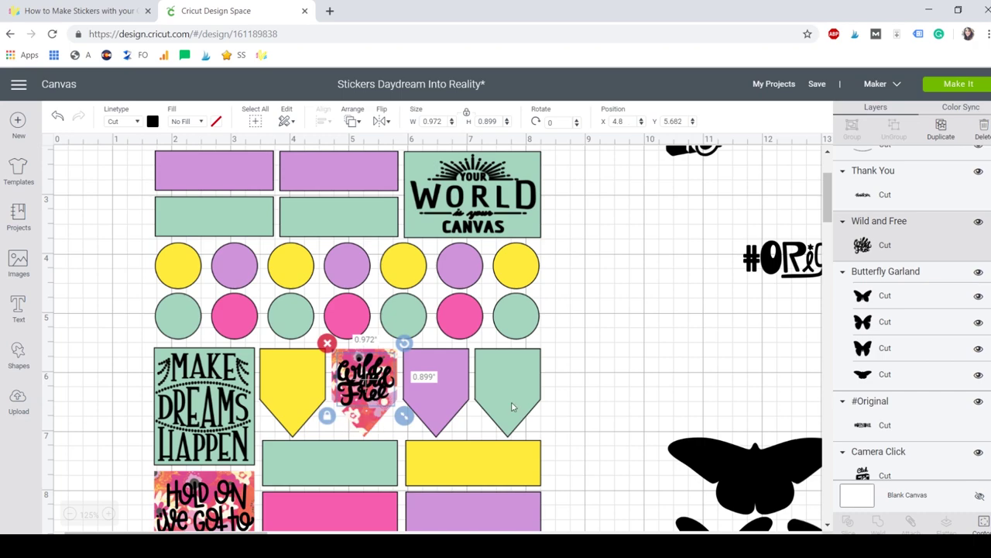
# - Move Wild and Free from the floral banner to the upper part of the yellow pointed banner, center it and deselect it
pyautogui.click(535, 406)
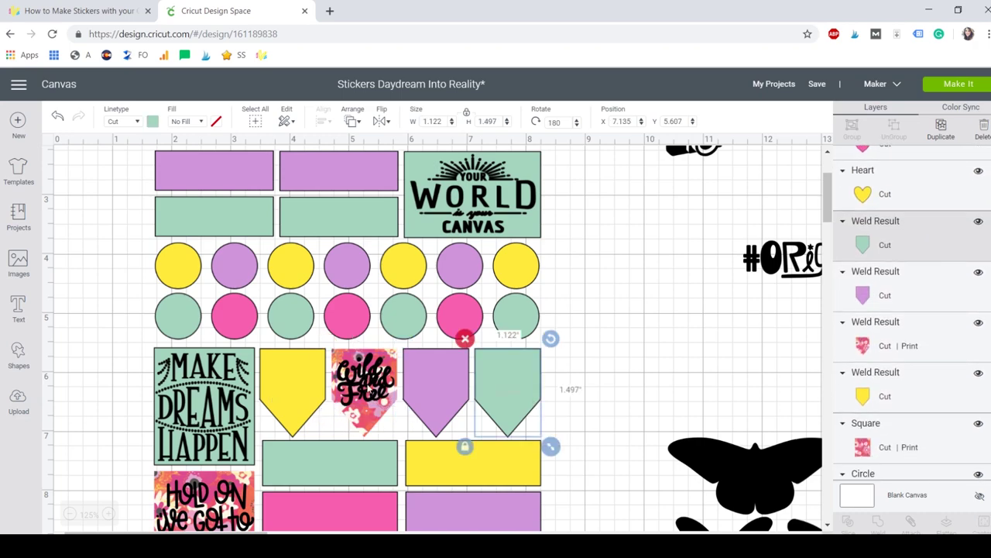
pyautogui.click(365, 380)
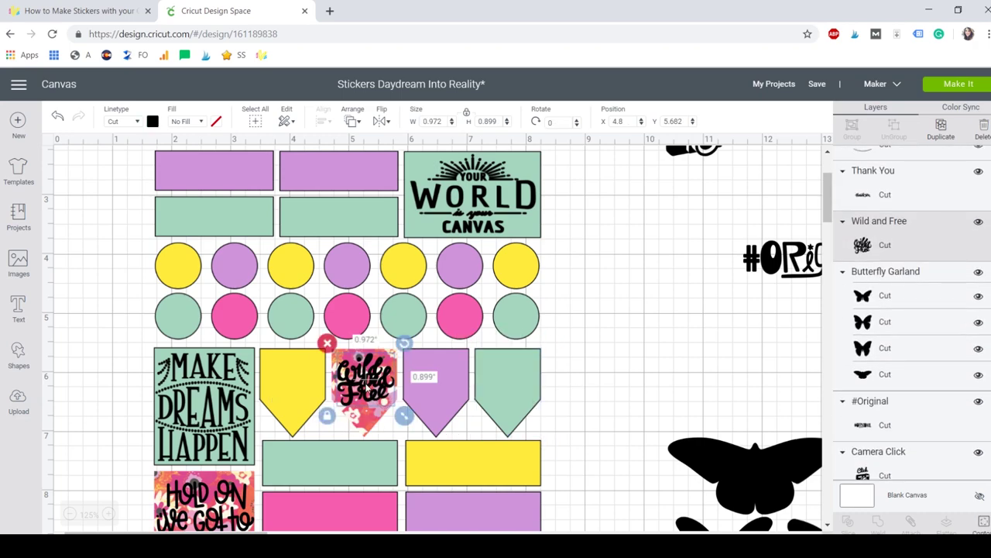
pyautogui.moveTo(364, 382); pyautogui.dragTo(301, 385)
pyautogui.click(120, 397)
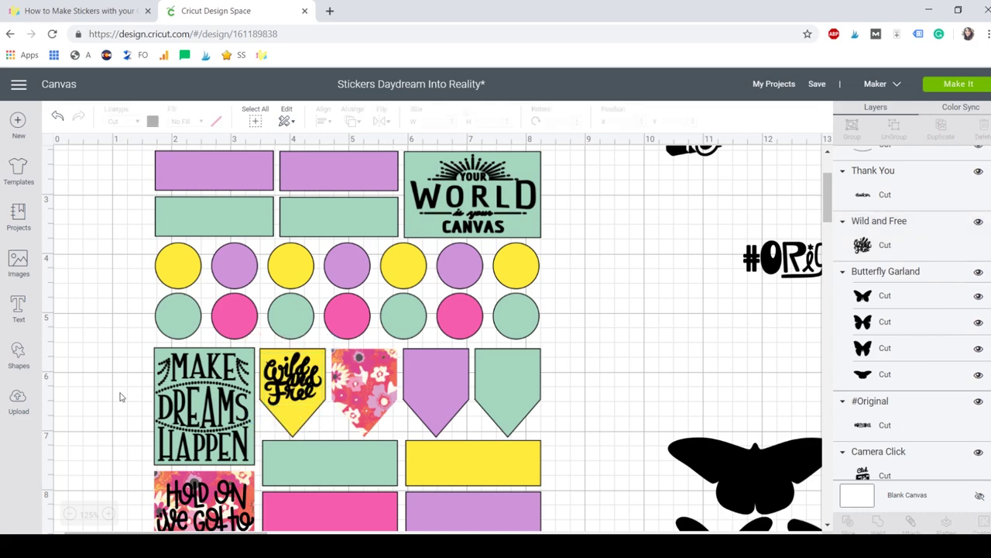
pyautogui.click(70, 514)
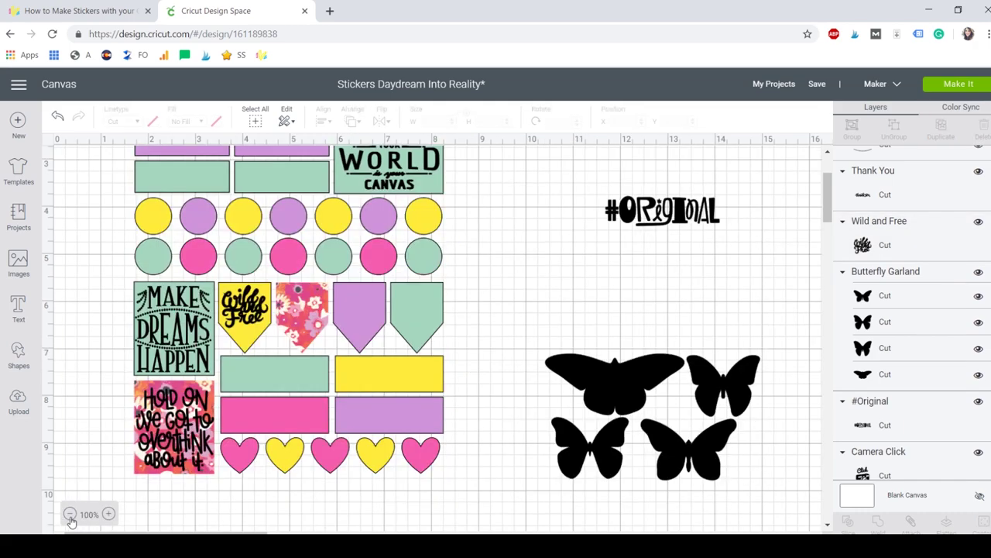
pyautogui.click(245, 321)
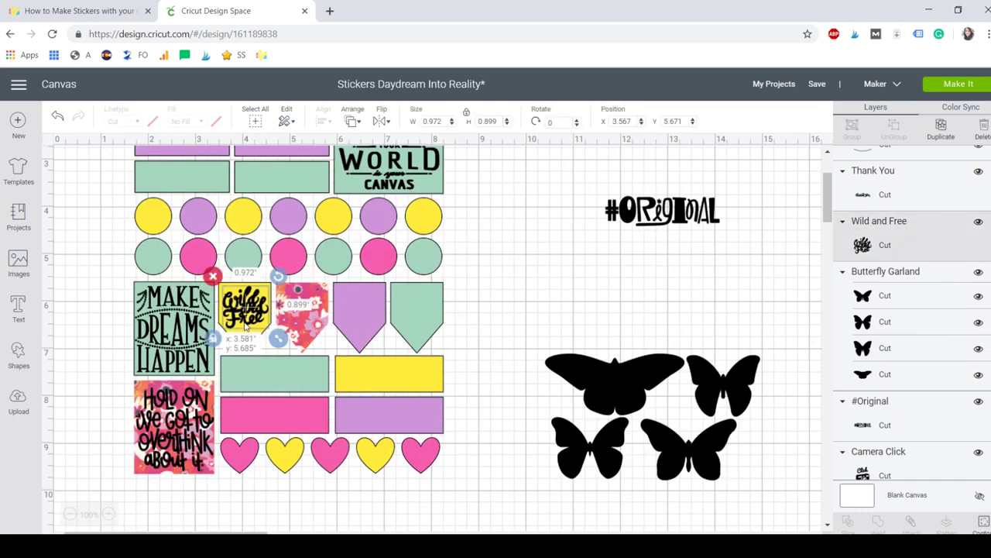
pyautogui.click(91, 330)
# - Insert a heart shape and recolor it black (#000000)
pyautogui.click(19, 352)
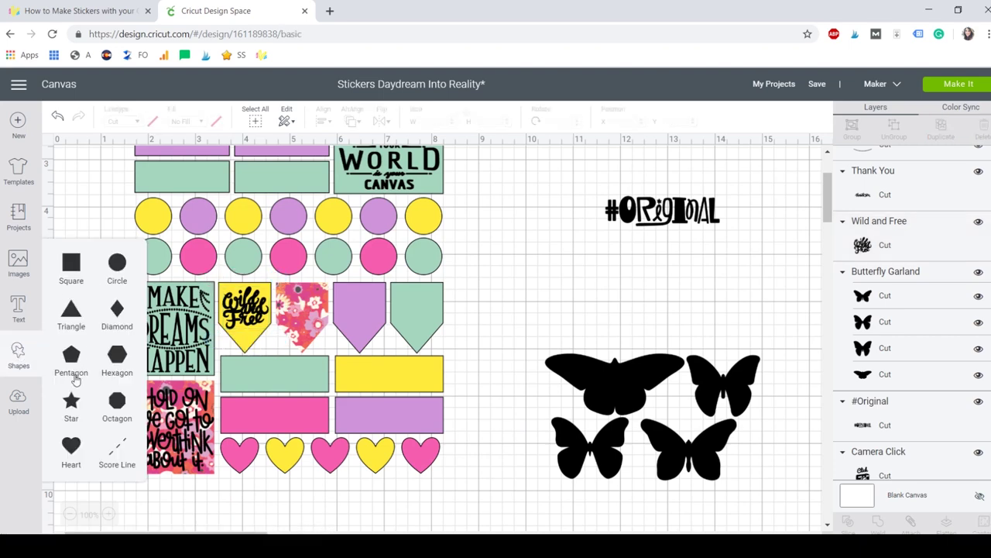
pyautogui.click(71, 448)
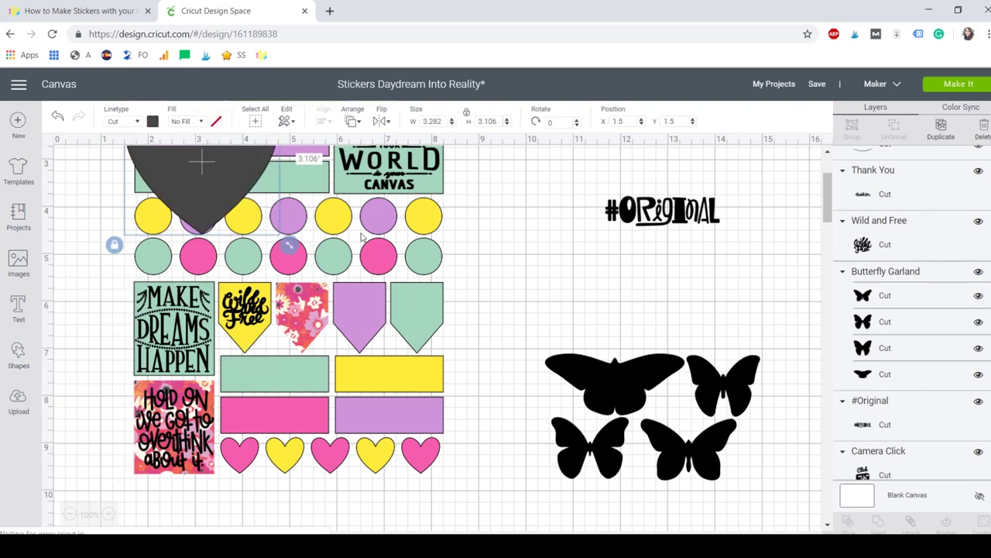
pyautogui.moveTo(232, 178); pyautogui.dragTo(422, 268)
pyautogui.click(153, 121)
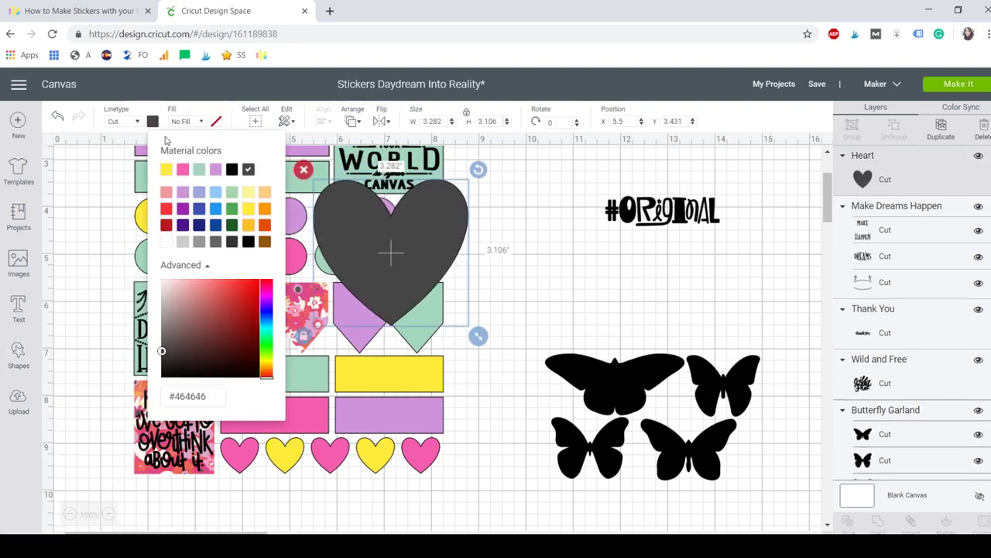
pyautogui.click(232, 169)
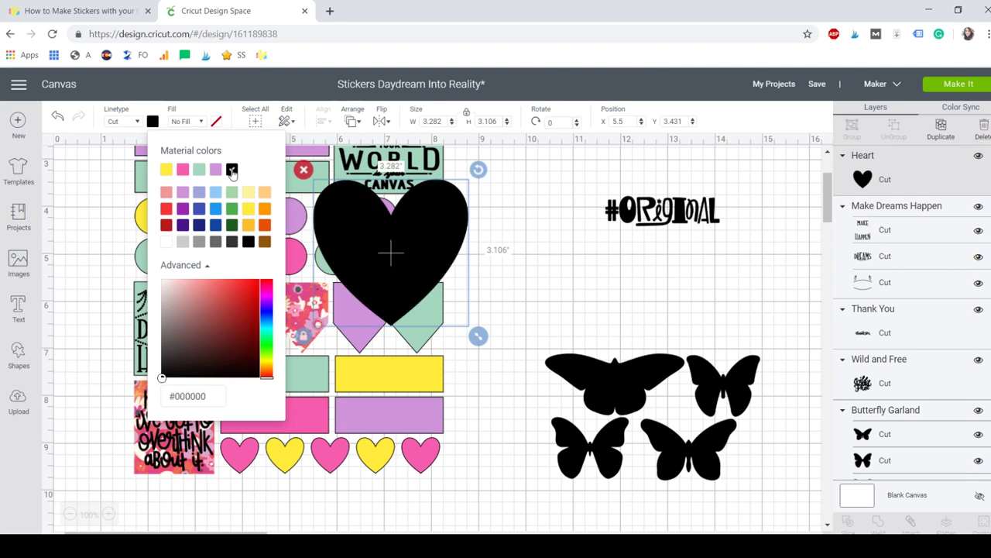
# - Shrink the black heart to fit the tip of the yellow pointed banner and place it below Wild and Free
pyautogui.moveTo(478, 335); pyautogui.dragTo(255, 342)
pyautogui.click(513, 203)
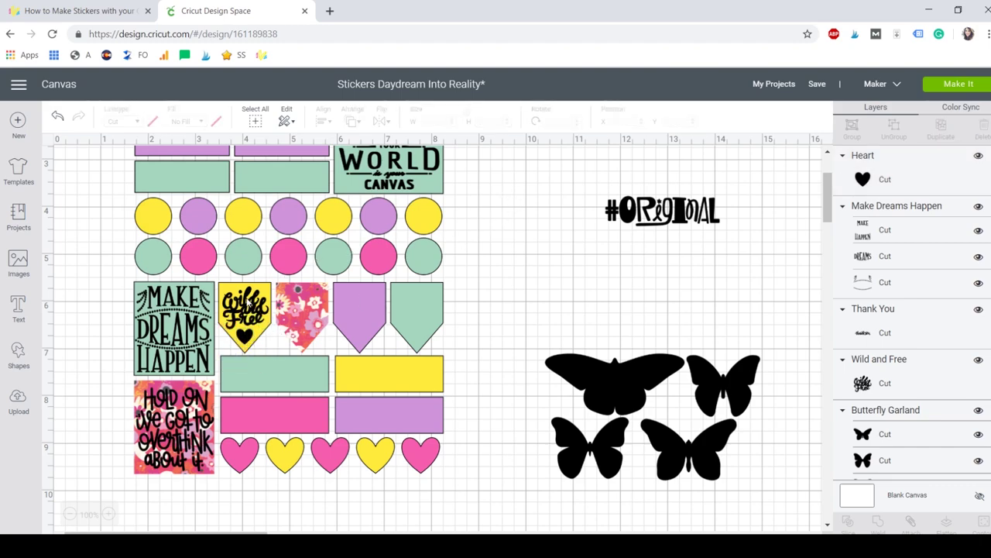
pyautogui.click(246, 302)
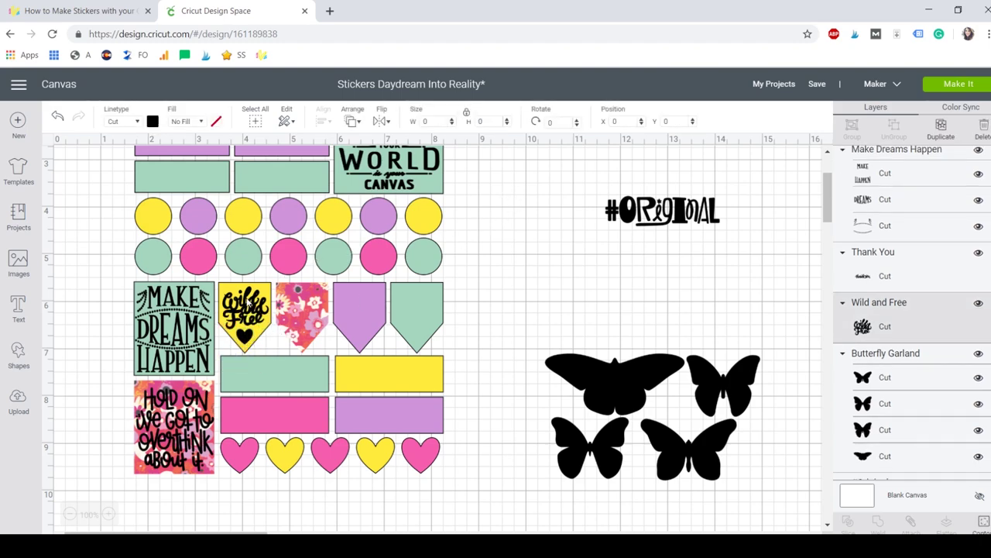
pyautogui.click(501, 307)
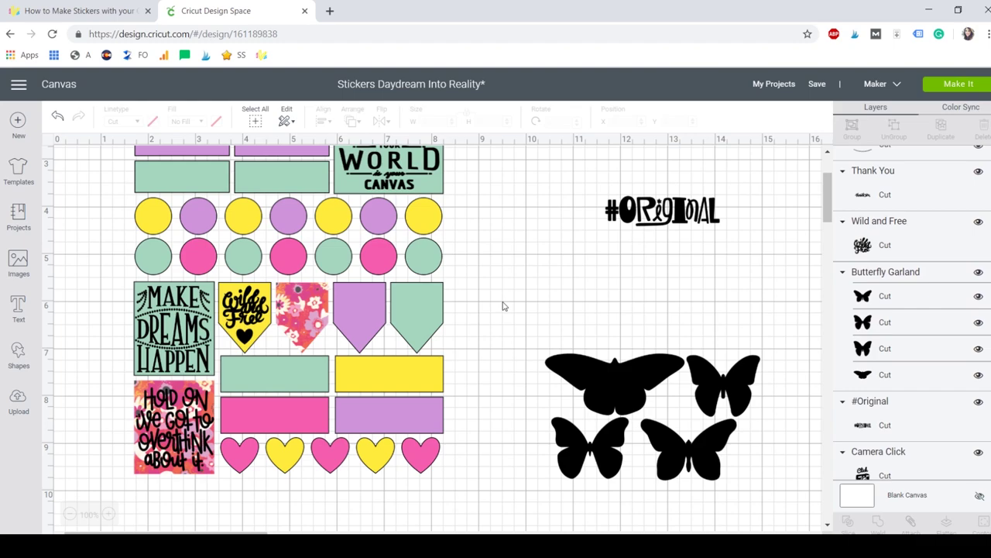
# - Place #Original on the yellow rectangle below the pointed banners, shrink it to fit inside and deselect it
pyautogui.scroll(2, 502, 306)
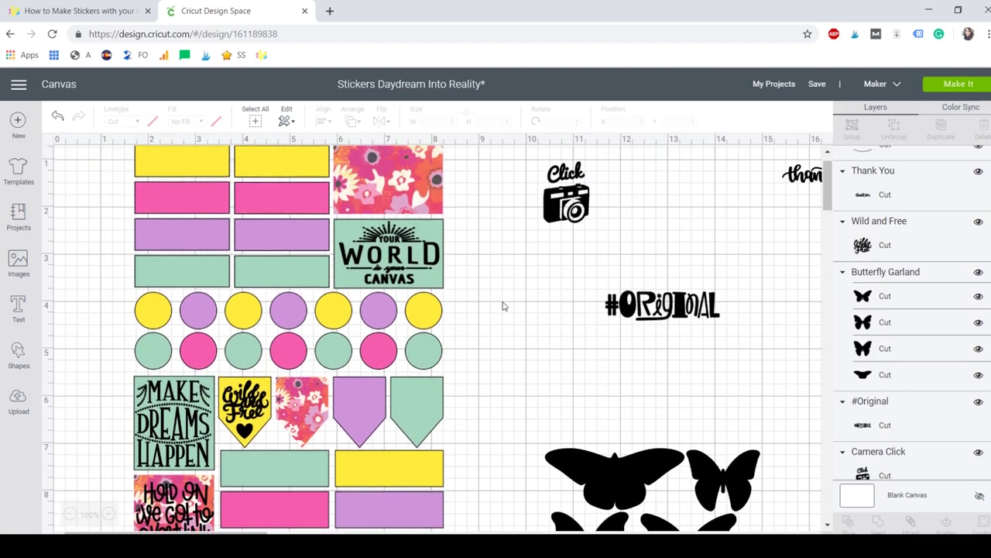
pyautogui.scroll(-2, 502, 306)
pyautogui.moveTo(678, 220); pyautogui.dragTo(412, 386)
pyautogui.click(519, 348)
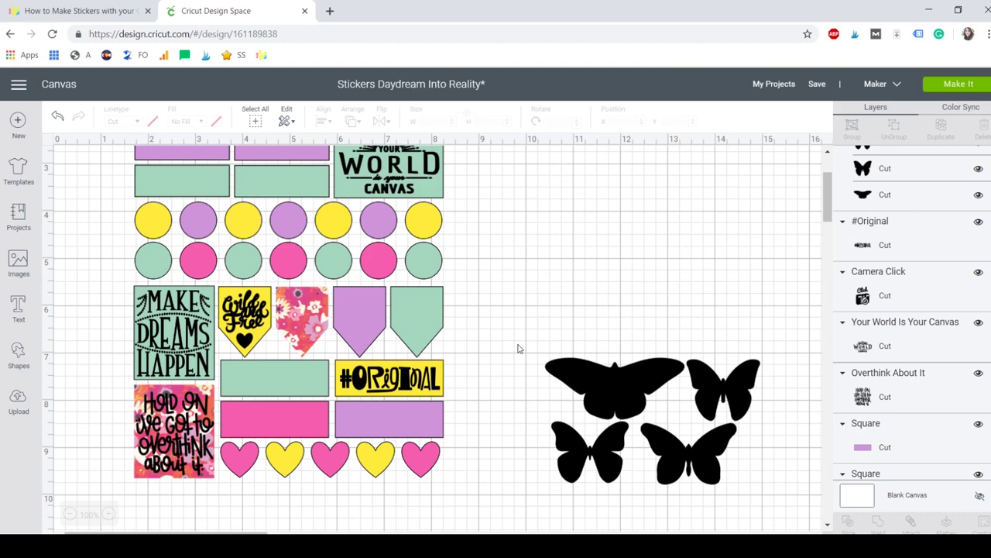
# - Move Thank You onto the pink rectangle above the hearts and enlarge it to about 2.1" wide to fill the sticker
pyautogui.scroll(3, 566, 331)
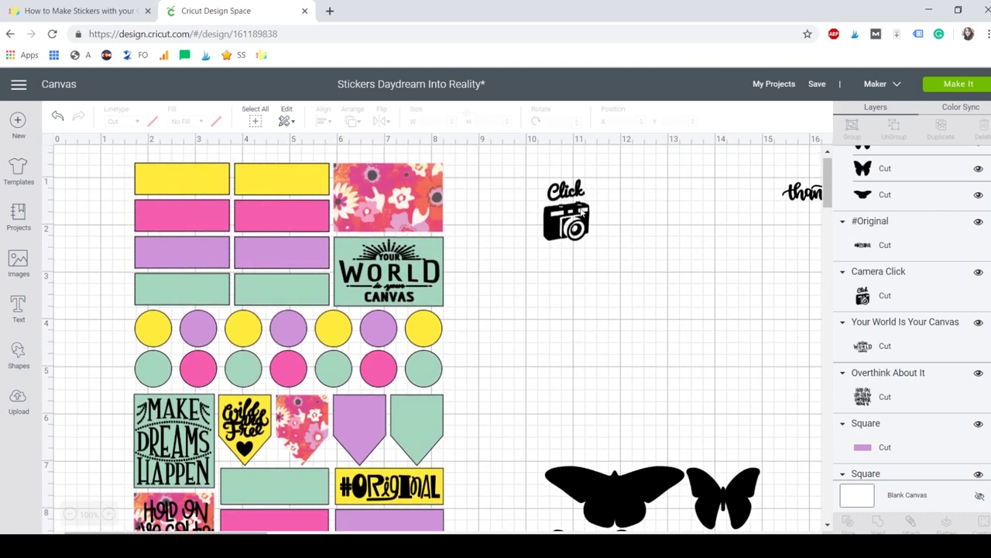
pyautogui.moveTo(801, 196); pyautogui.dragTo(675, 308)
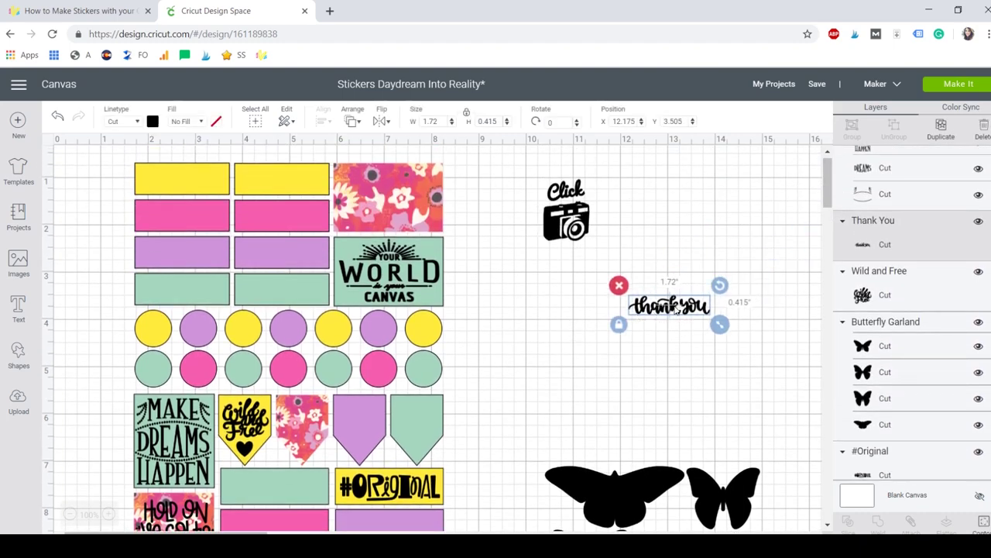
pyautogui.scroll(-3, 662, 204)
pyautogui.moveTo(671, 179); pyautogui.dragTo(296, 404)
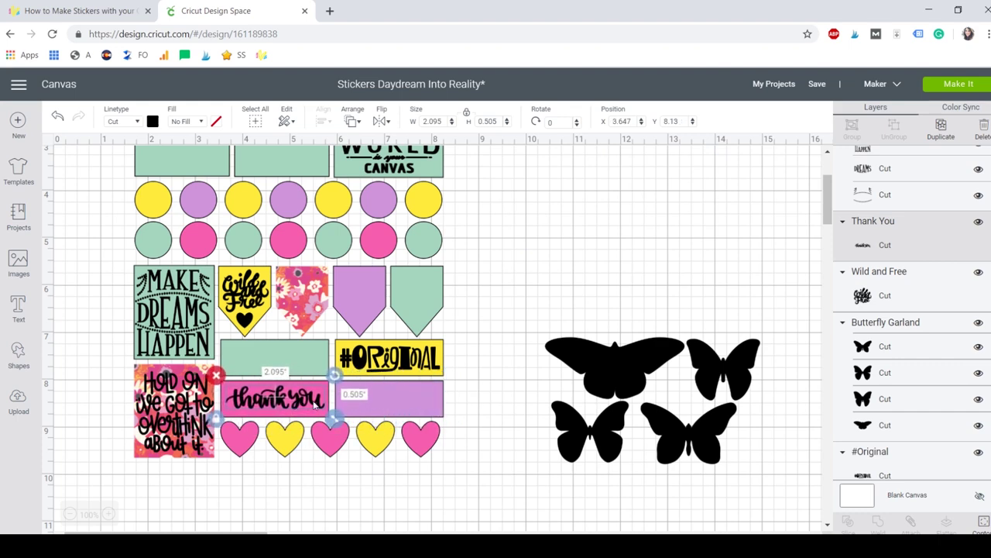
# - Ungroup the Butterfly Garland image and move one butterfly away from the others, close to the sticker sheet
pyautogui.click(550, 395)
pyautogui.scroll(1, 604, 326)
pyautogui.scroll(-2, 620, 279)
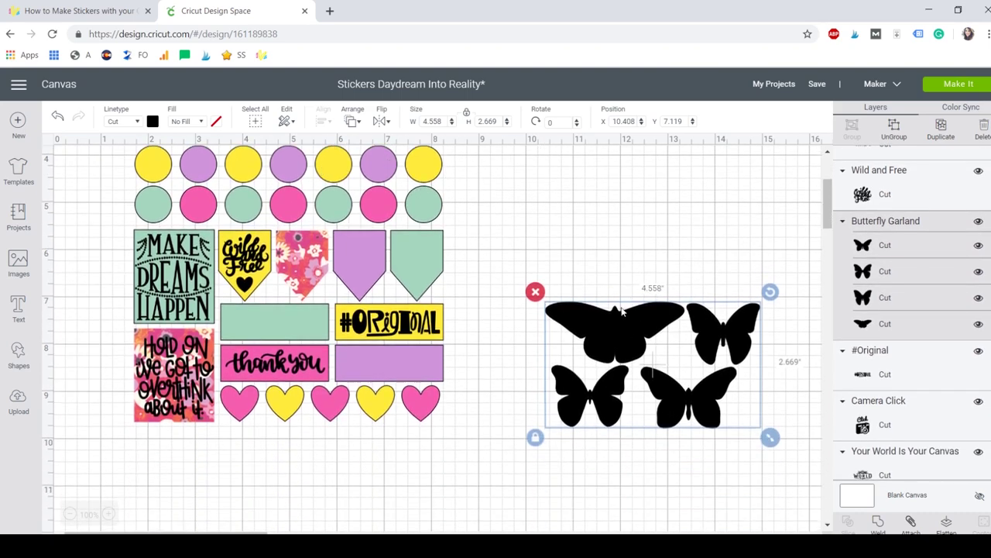
pyautogui.moveTo(622, 311); pyautogui.dragTo(623, 246)
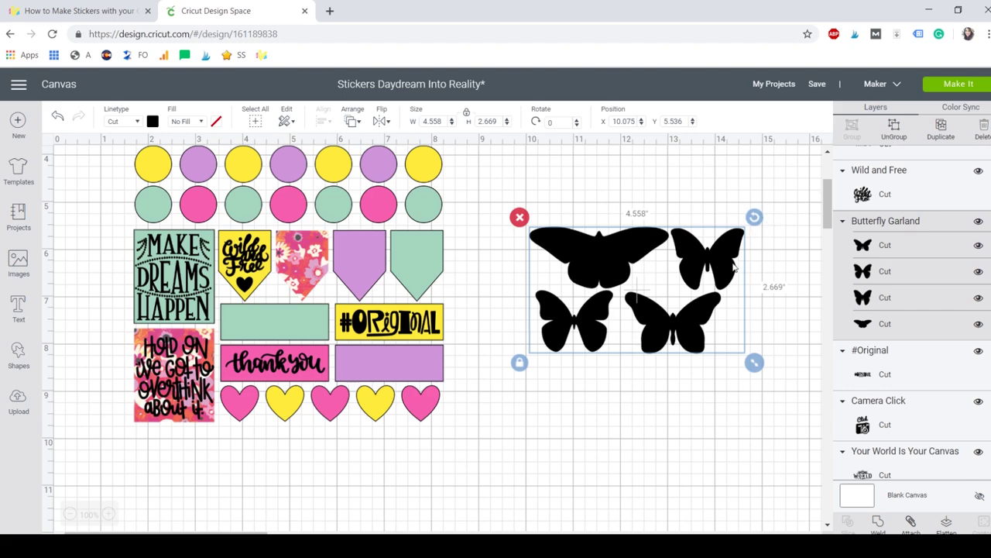
pyautogui.click(894, 136)
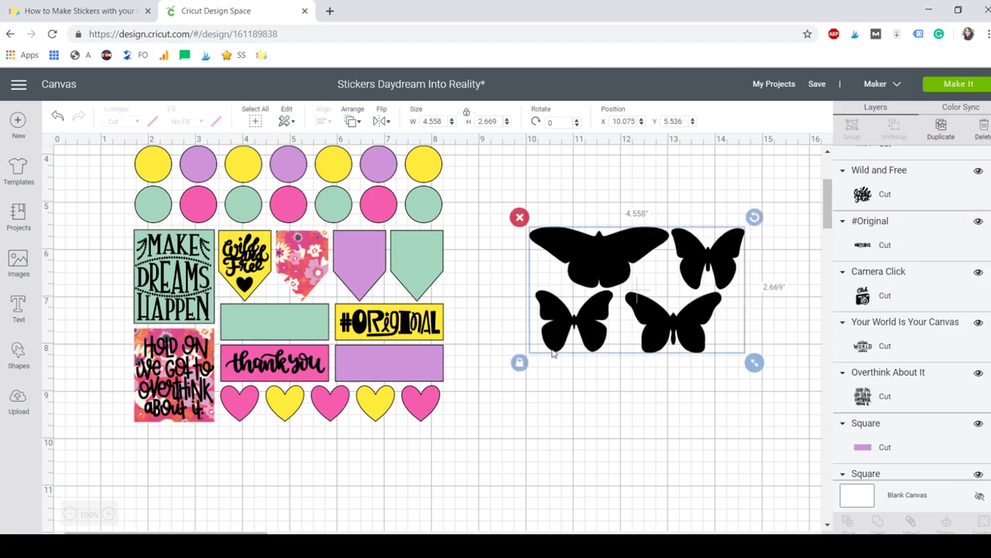
pyautogui.moveTo(558, 333); pyautogui.dragTo(526, 396)
pyautogui.scroll(1, 567, 394)
pyautogui.scroll(4, 567, 395)
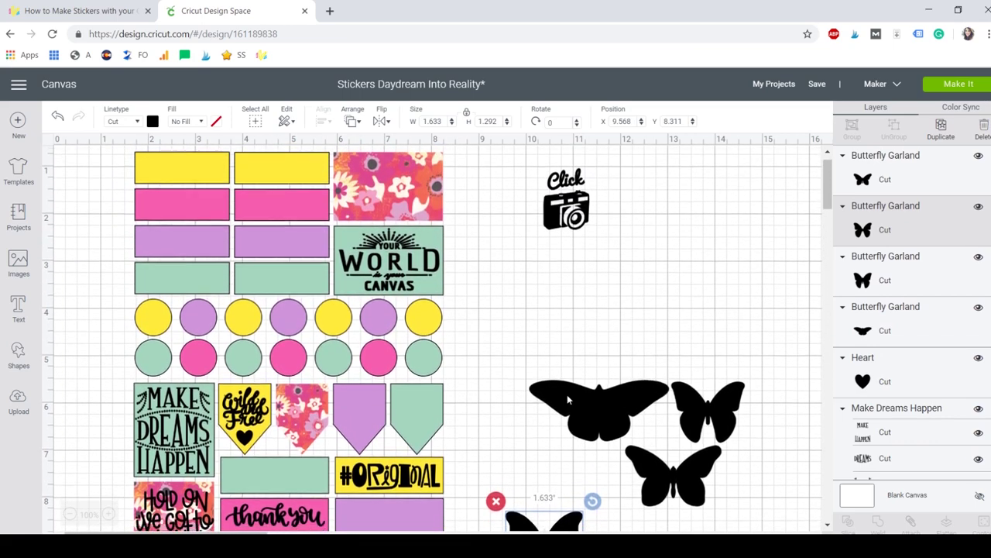
pyautogui.scroll(-3, 567, 400)
pyautogui.scroll(1, 567, 398)
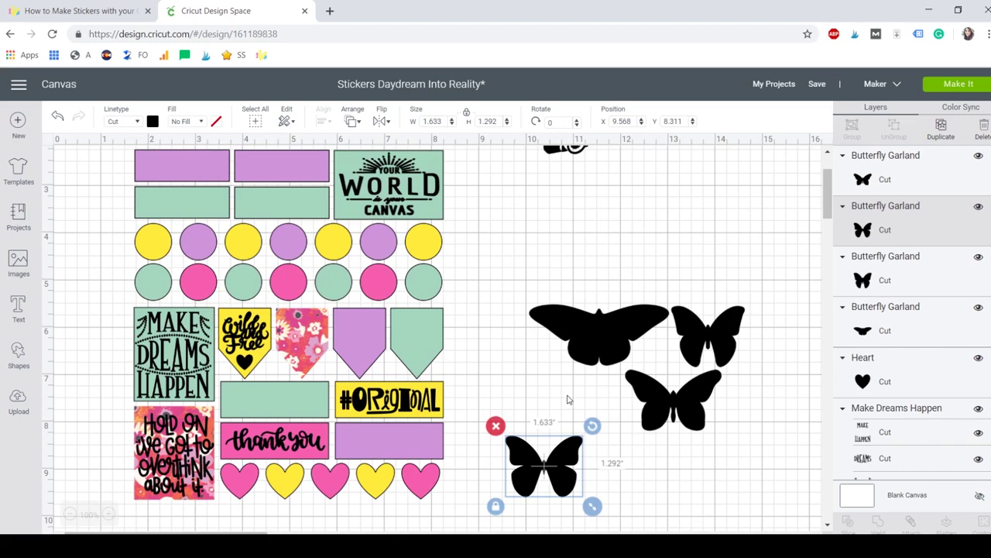
pyautogui.scroll(-1, 566, 411)
pyautogui.moveTo(553, 441); pyautogui.dragTo(545, 393)
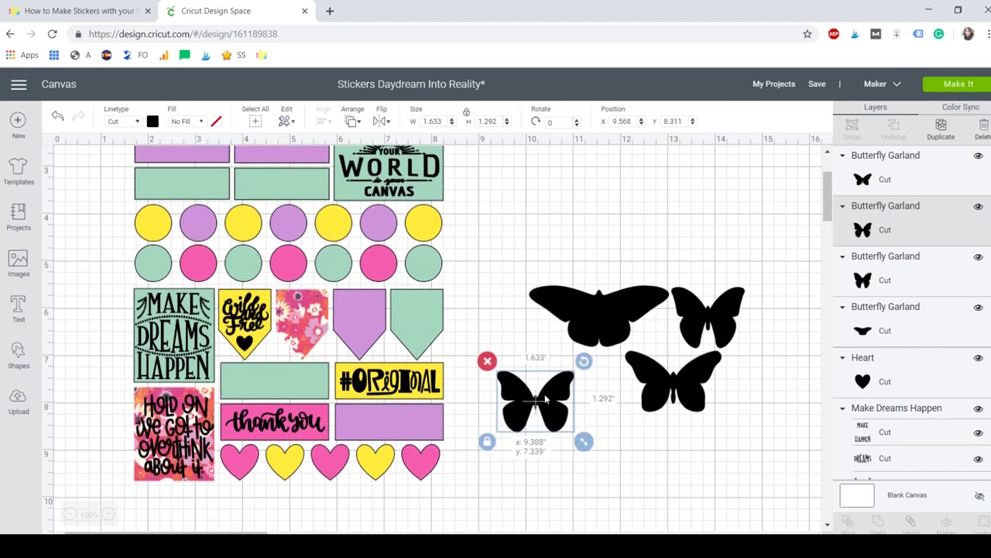
# - Shrink the separated butterfly to about 0.58" wide, then place one copy on the first yellow circle and another on the first pink circle
pyautogui.moveTo(584, 441); pyautogui.dragTo(242, 229)
pyautogui.hotkey('ctrl', 'd')
pyautogui.moveTo(208, 255)
pyautogui.mouseDown()
pyautogui.moveTo(159, 259)
pyautogui.moveTo(205, 249)
pyautogui.moveTo(150, 224)
pyautogui.moveTo(209, 225)
pyautogui.moveTo(186, 272)
pyautogui.moveTo(177, 262)
pyautogui.moveTo(199, 263)
pyautogui.mouseUp()
pyautogui.click(120, 230)
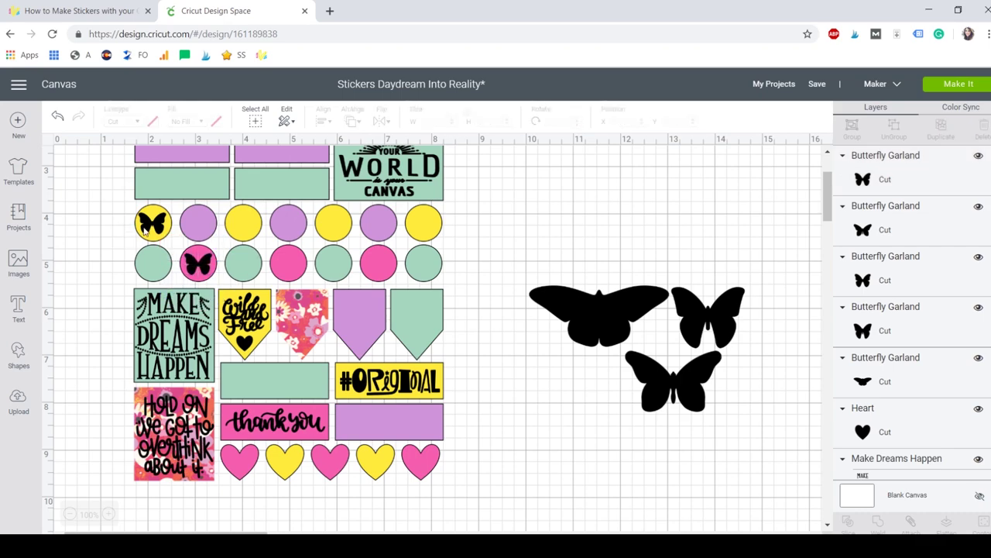
# - Duplicate the small butterfly and place copies on the remaining yellow and pink circles
pyautogui.click(152, 225)
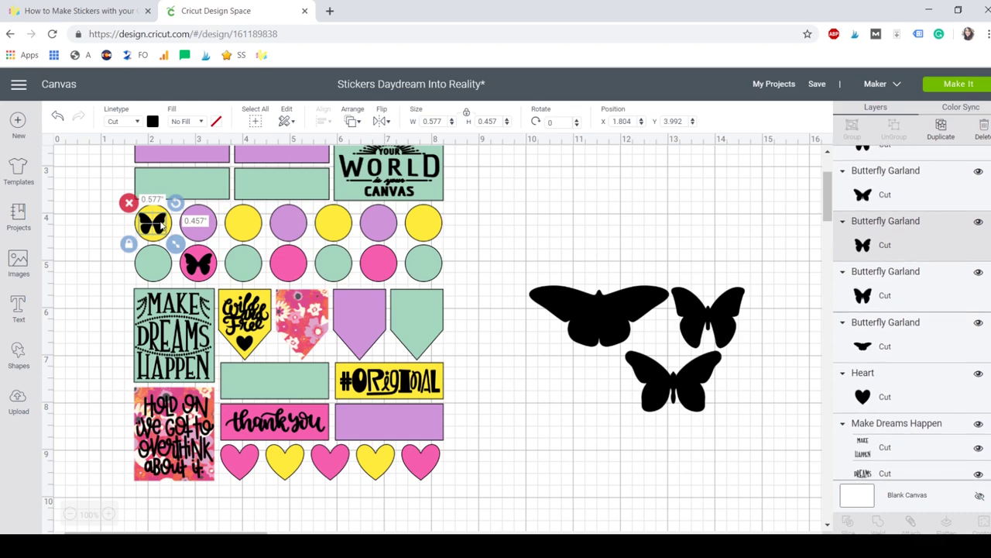
pyautogui.click(196, 266)
pyautogui.moveTo(196, 266); pyautogui.dragTo(380, 226)
pyautogui.hotkey('ctrl', 'd')
pyautogui.hotkey('ctrl', 'd')
pyautogui.moveTo(289, 225); pyautogui.dragTo(244, 225)
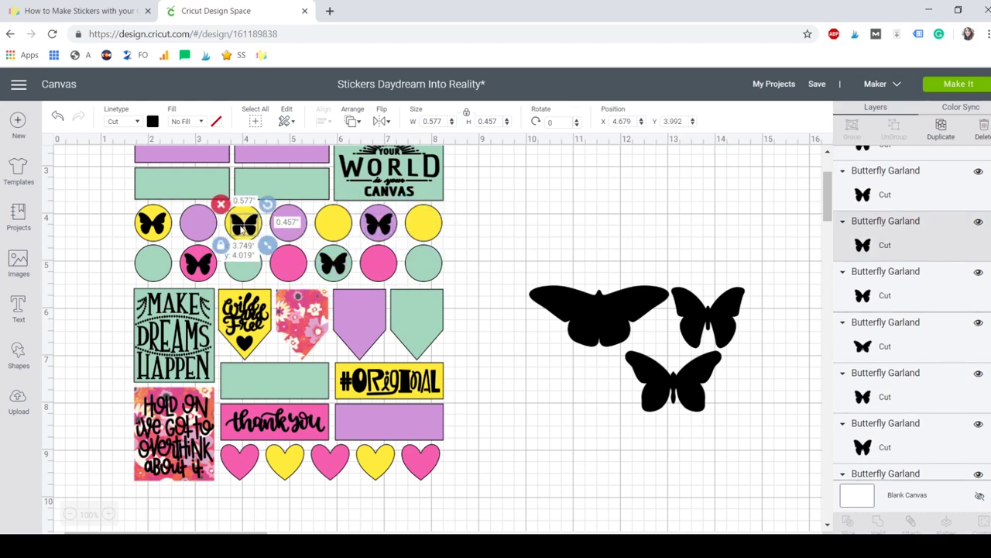
pyautogui.moveTo(332, 267); pyautogui.dragTo(292, 264)
pyautogui.hotkey('ctrl', 'd')
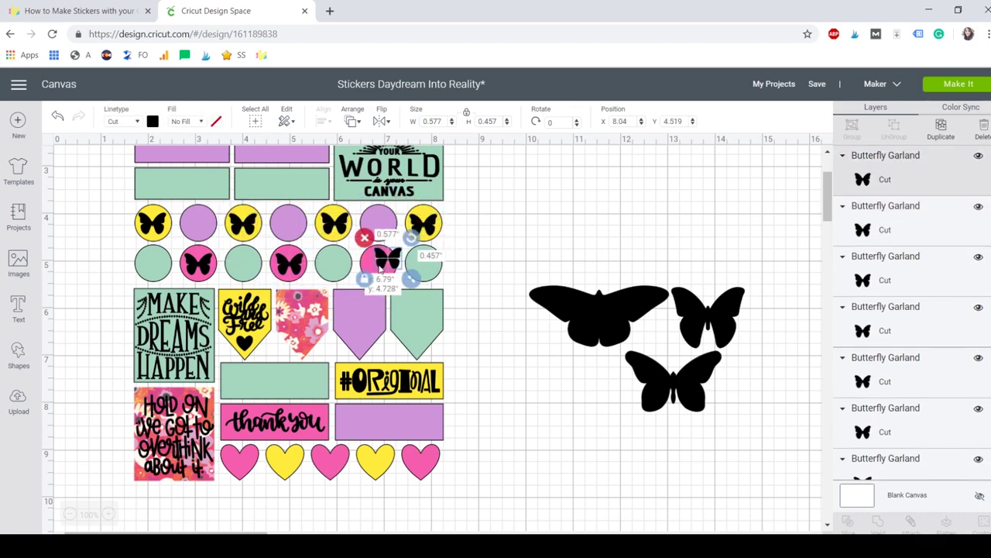
pyautogui.moveTo(364, 256); pyautogui.dragTo(329, 225)
# - Remove the leftover large butterflies and the camera image from the empty canvas beside the stickers
pyautogui.scroll(2, 582, 299)
pyautogui.press('Delete')
pyautogui.moveTo(569, 186); pyautogui.dragTo(570, 310)
# - Search the image library for flower, insert a green five-petal flower with a yellow layer, hide that layer and move it beside the stickers
pyautogui.click(19, 264)
pyautogui.click(744, 121)
pyautogui.write('flower')
pyautogui.press('Return')
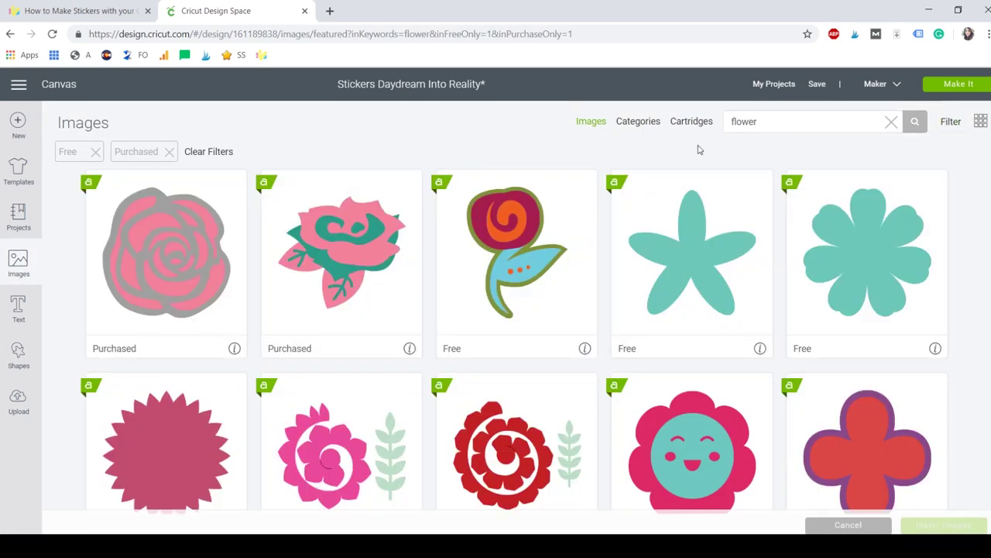
pyautogui.scroll(-3, 518, 333)
pyautogui.click(342, 333)
pyautogui.scroll(-1, 518, 333)
pyautogui.click(944, 525)
pyautogui.click(978, 205)
pyautogui.moveTo(519, 232); pyautogui.dragTo(631, 248)
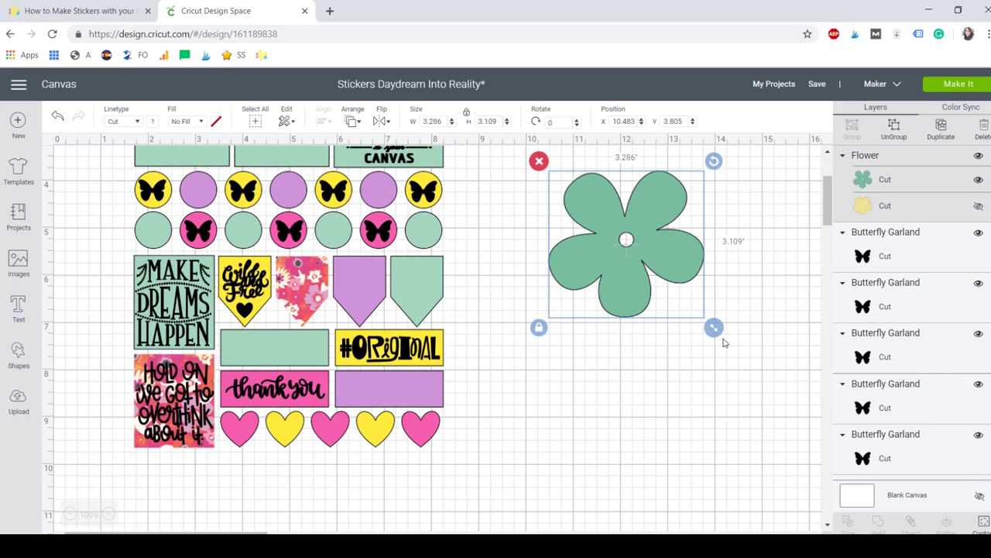
# - Shrink the flower to circle size, recolor it black and place it on the first green circle
pyautogui.moveTo(714, 328); pyautogui.dragTo(625, 243)
pyautogui.click(149, 121)
pyautogui.click(231, 169)
pyautogui.moveTo(581, 201); pyautogui.dragTo(553, 266)
pyautogui.scroll(2, 553, 266)
pyautogui.moveTo(553, 368); pyautogui.dragTo(153, 334)
# - Duplicate the black flower onto the remaining green circles and all purple circles, then save the project
pyautogui.hotkey('ctrl', 'd')
pyautogui.hotkey('ctrl', 'd')
pyautogui.hotkey('ctrl', 'd')
pyautogui.hotkey('ctrl', 'd')
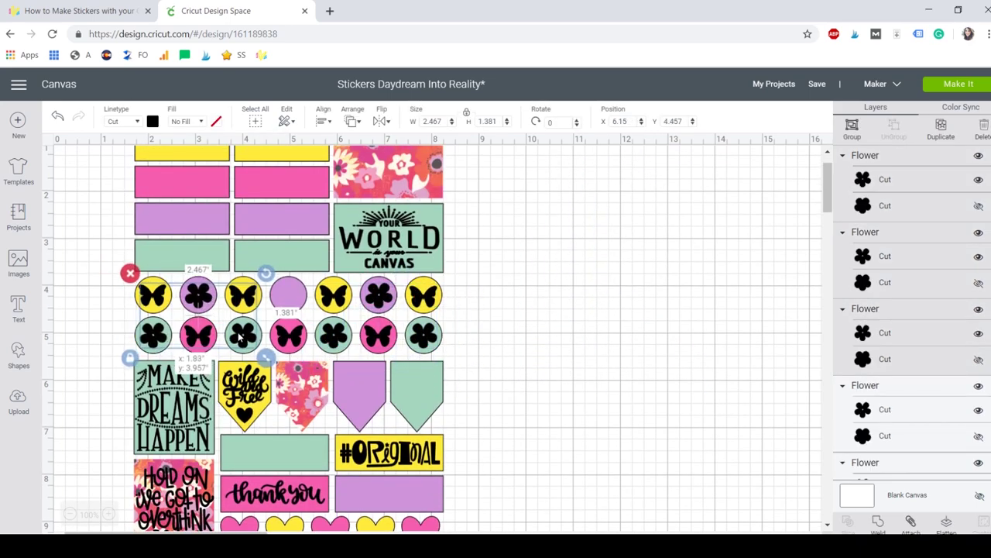
pyautogui.click(333, 335)
pyautogui.hotkey('ctrl', 'd')
pyautogui.moveTo(350, 352); pyautogui.dragTo(288, 294)
pyautogui.click(817, 84)
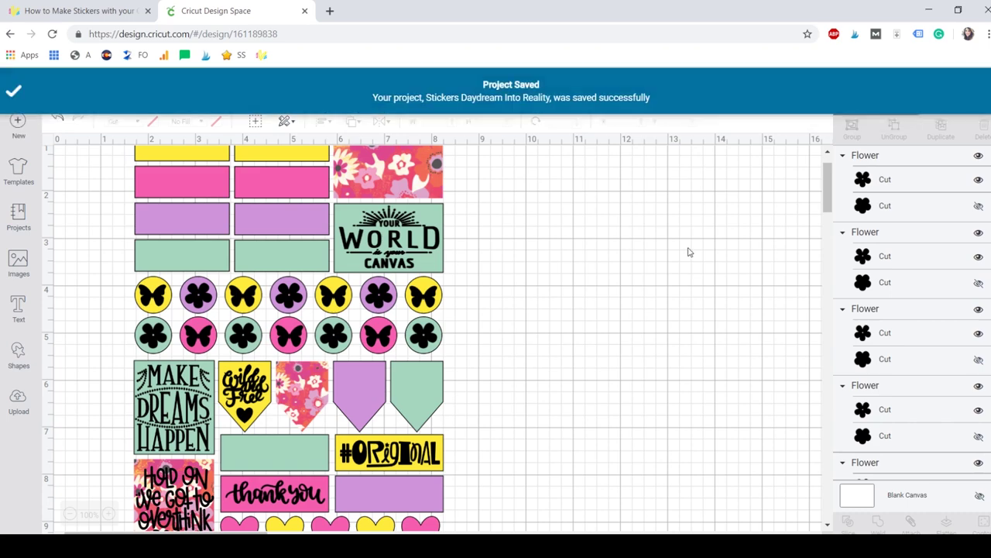
# - Add the text Monday and move it to the empty canvas beside the sticker sheet
pyautogui.scroll(1, 573, 426)
pyautogui.scroll(-1, 573, 426)
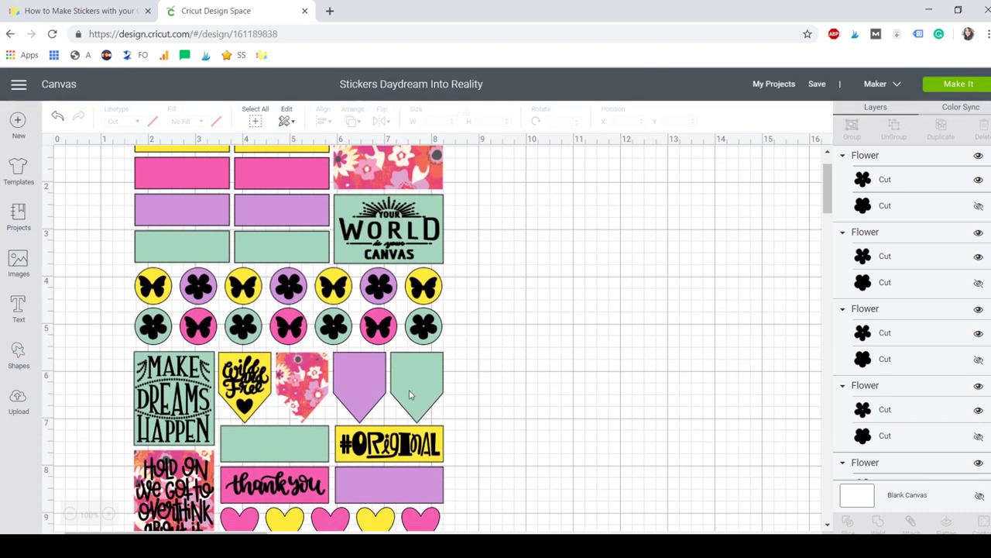
pyautogui.click(69, 515)
pyautogui.scroll(2, 378, 371)
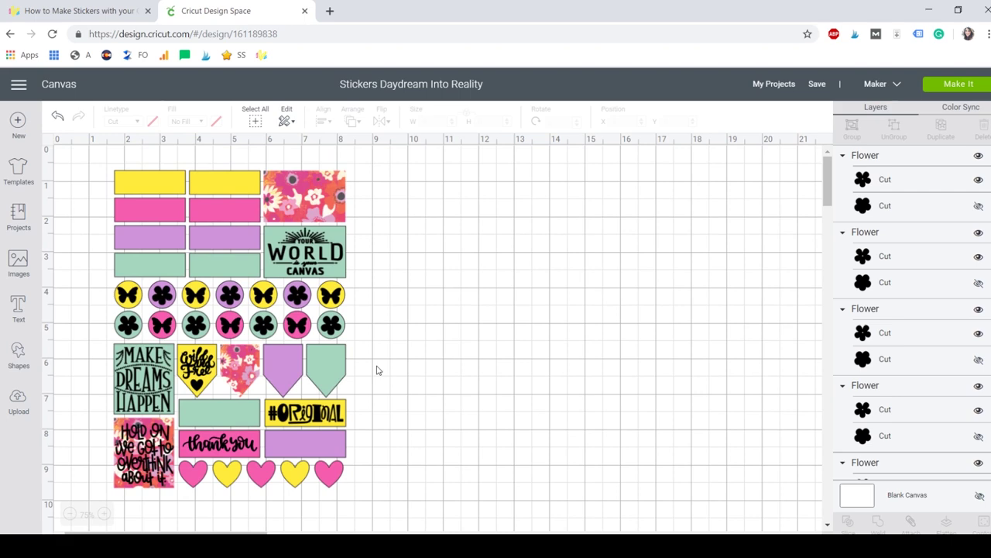
pyautogui.click(19, 307)
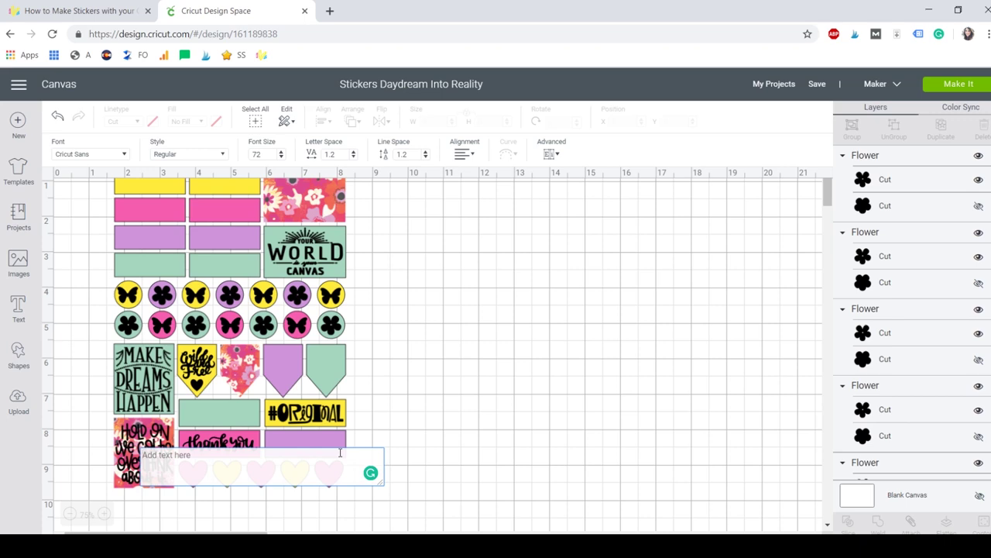
pyautogui.write('I')
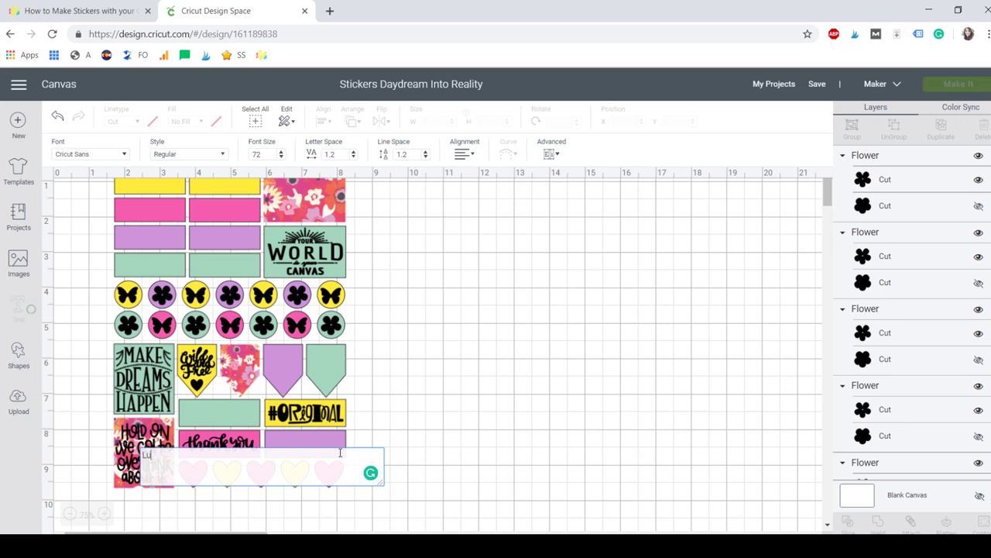
pyautogui.press('BackSpace')
pyautogui.press('BackSpace')
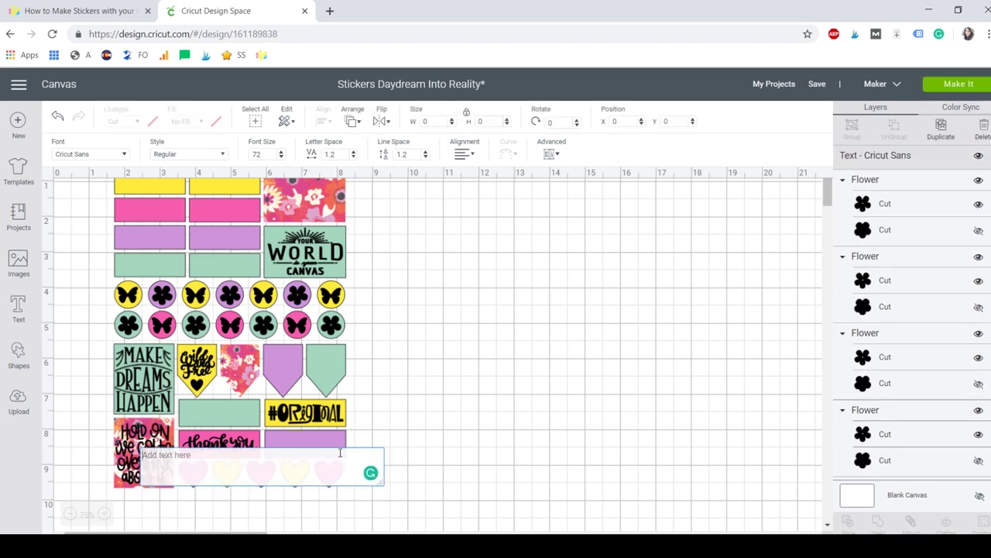
pyautogui.write('M')
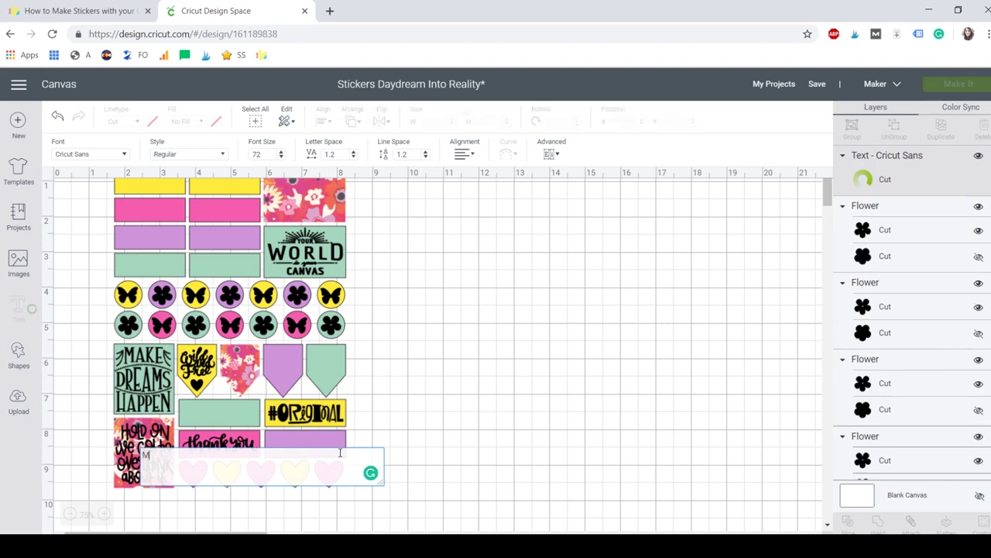
pyautogui.write('onday')
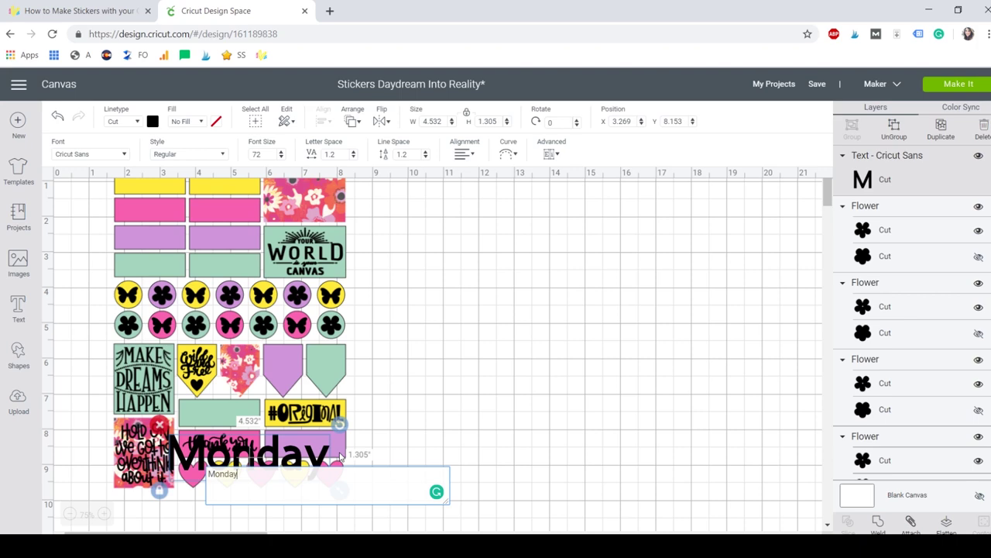
pyautogui.click(414, 399)
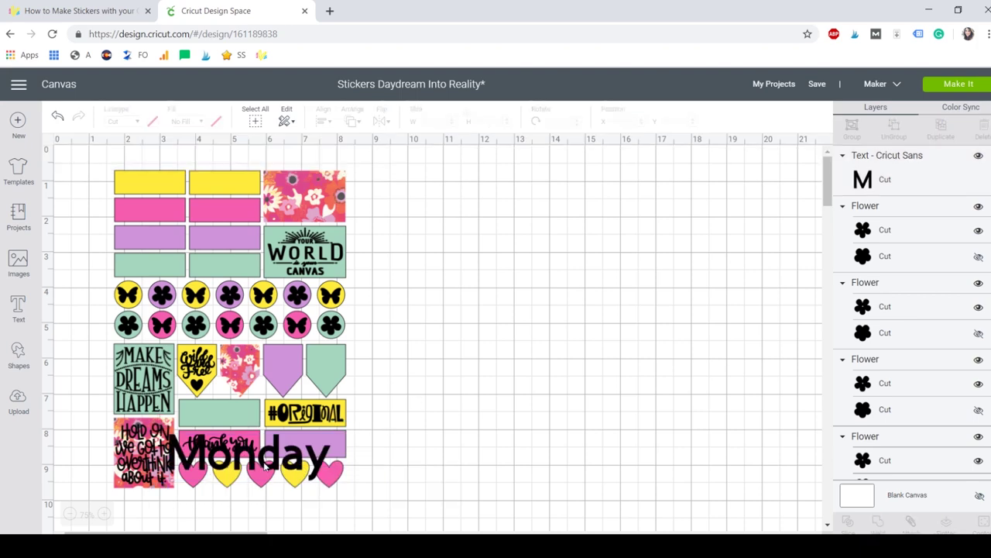
pyautogui.moveTo(263, 465); pyautogui.dragTo(667, 200)
# - Extend the Monday text with separate lines for Tuesday, Wednesday, Thursday, Friday, Saturday, Sunday and Break
pyautogui.doubleClick(564, 269)
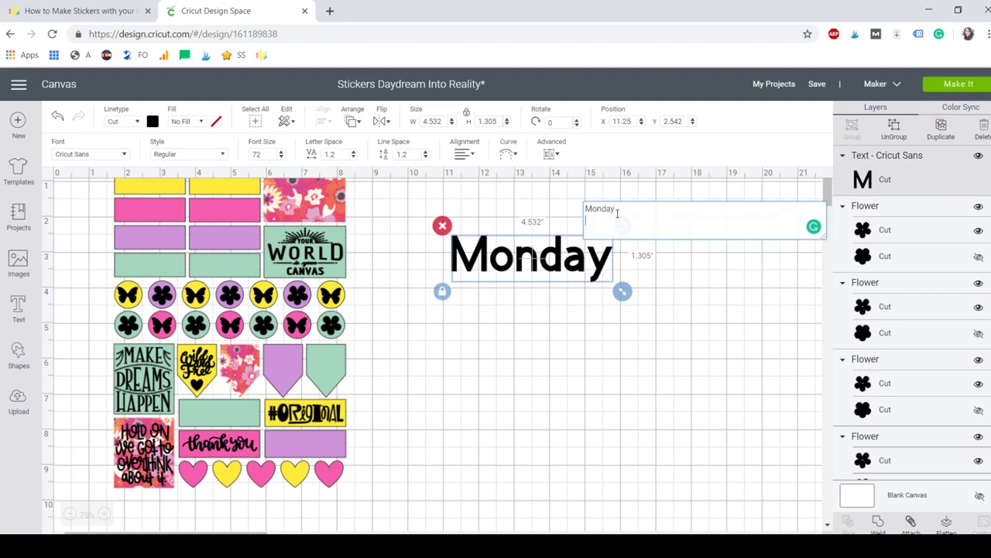
pyautogui.write('Tuesda')
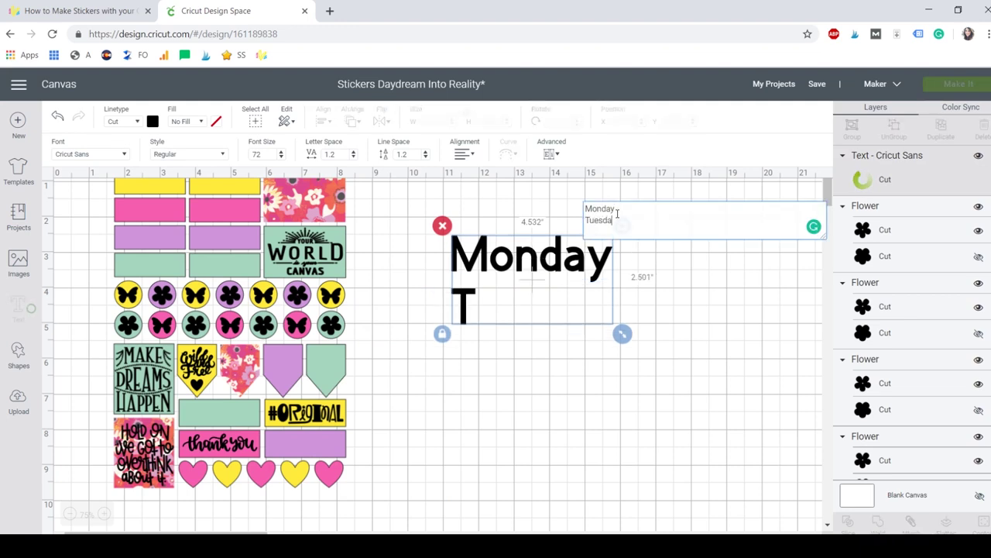
pyautogui.write('y Wednesday Thursday Friday S')
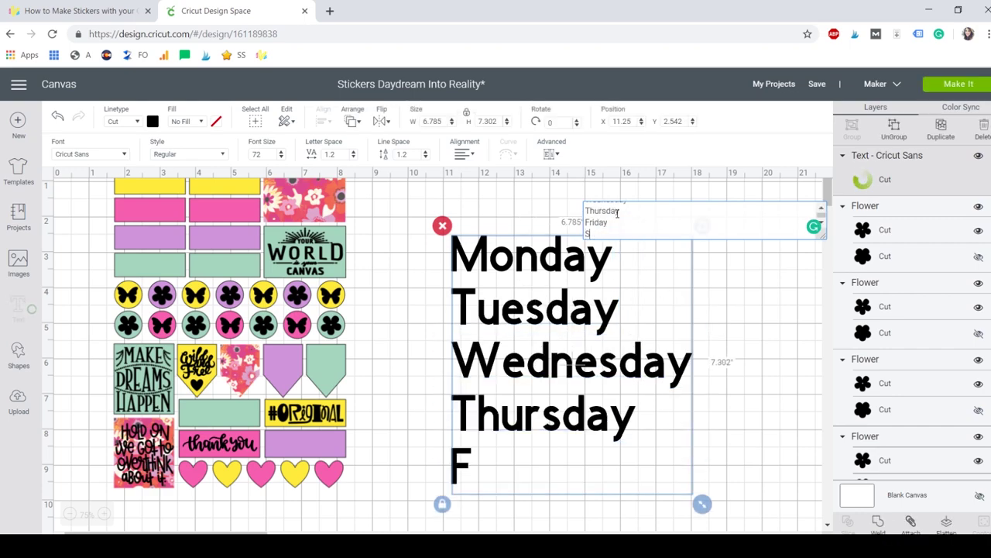
pyautogui.write('aturday')
pyautogui.press('Return')
pyautogui.write('Sunday')
pyautogui.press('Return')
pyautogui.write('Break')
# - Scale the text list down to about 2.2" wide and keep it beside the sticker sheet
pyautogui.click(498, 259)
pyautogui.scroll(-3, 605, 468)
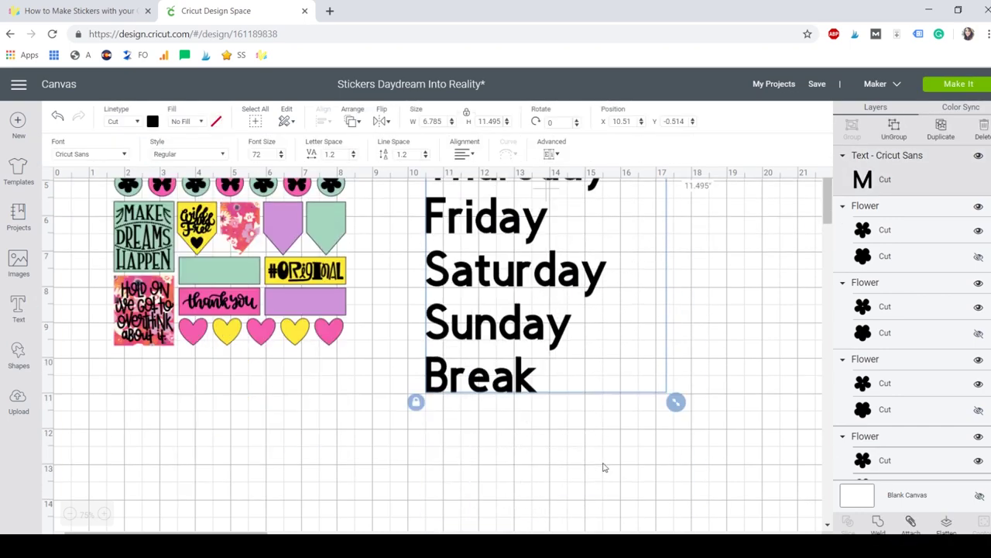
pyautogui.scroll(4, 605, 467)
pyautogui.moveTo(676, 401); pyautogui.dragTo(515, 363)
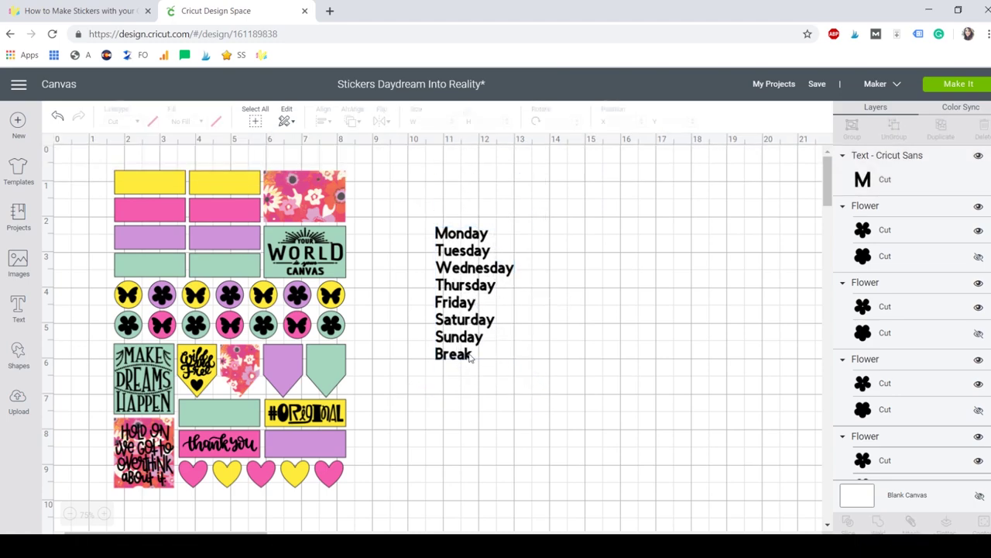
# - Add the lines Notes, TO DO and Party Day below Break in the text list
pyautogui.doubleClick(469, 357)
pyautogui.press('Return')
pyautogui.write('Notes')
pyautogui.press('Return')
pyautogui.write('TO DO')
pyautogui.press('Return')
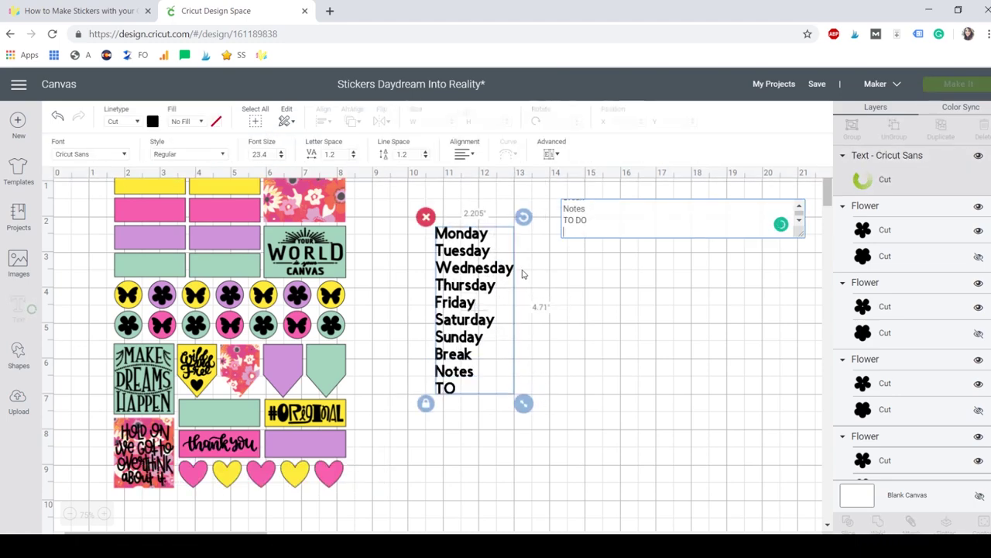
pyautogui.write('Party Day')
# - Turn off the Grammarly extension for this site and change the TO DO line to To Do
pyautogui.click(938, 33)
pyautogui.click(912, 99)
pyautogui.click(579, 220)
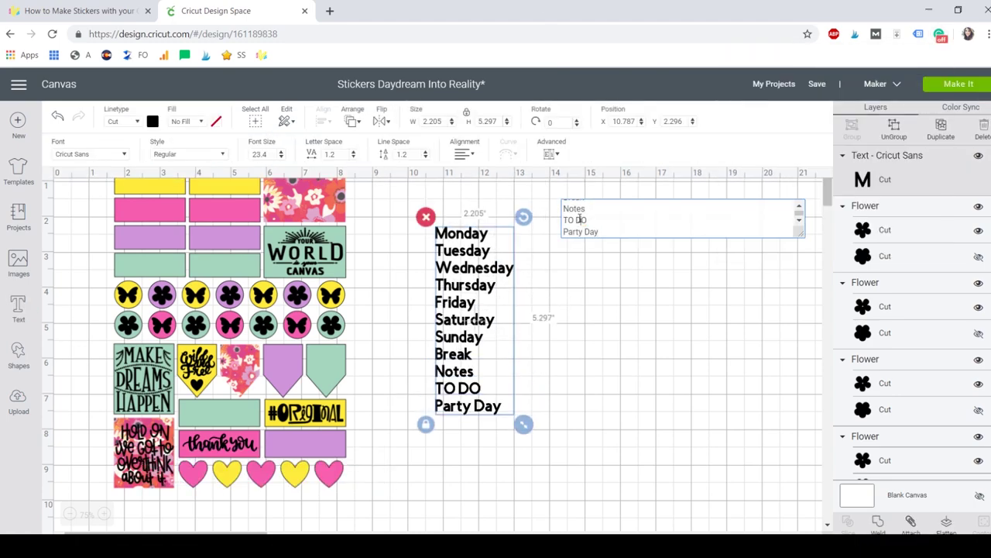
pyautogui.press('BackSpace')
pyautogui.press('BackSpace')
pyautogui.press('BackSpace')
pyautogui.press('BackSpace')
pyautogui.press('BackSpace')
pyautogui.write('o Do')
pyautogui.press('Return')
pyautogui.click(454, 264)
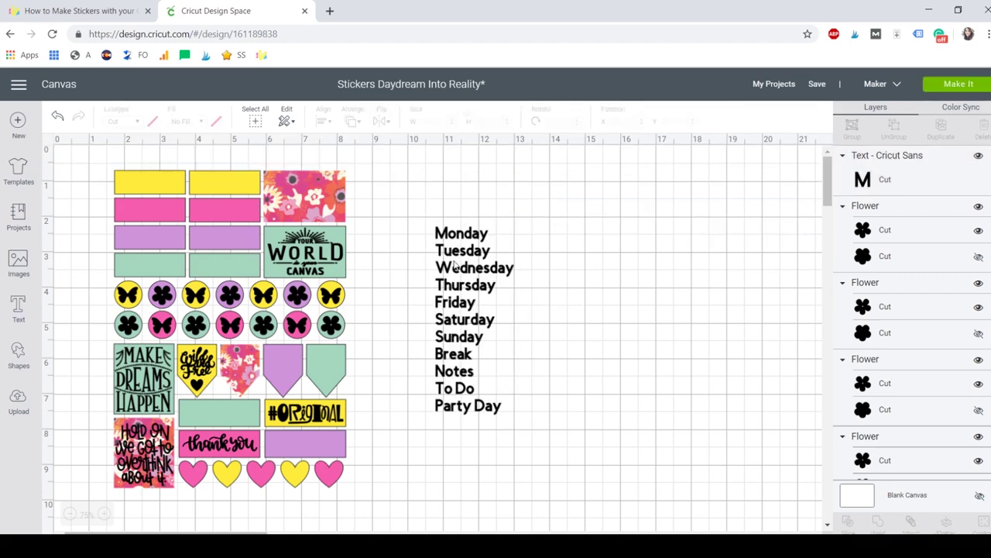
# - Ungroup the text list beside the sticker sheet into separate lines so each word can be placed individually
pyautogui.click(461, 236)
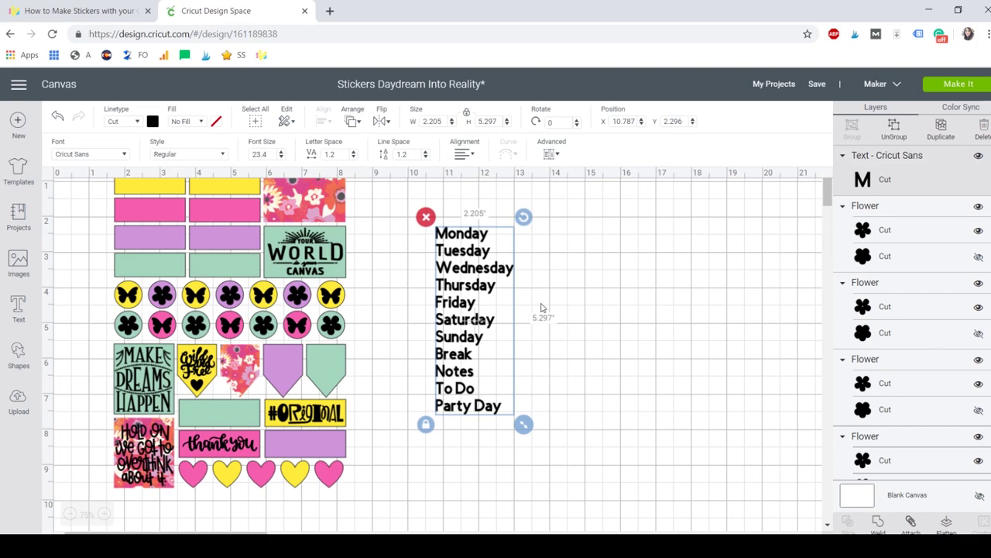
pyautogui.click(549, 156)
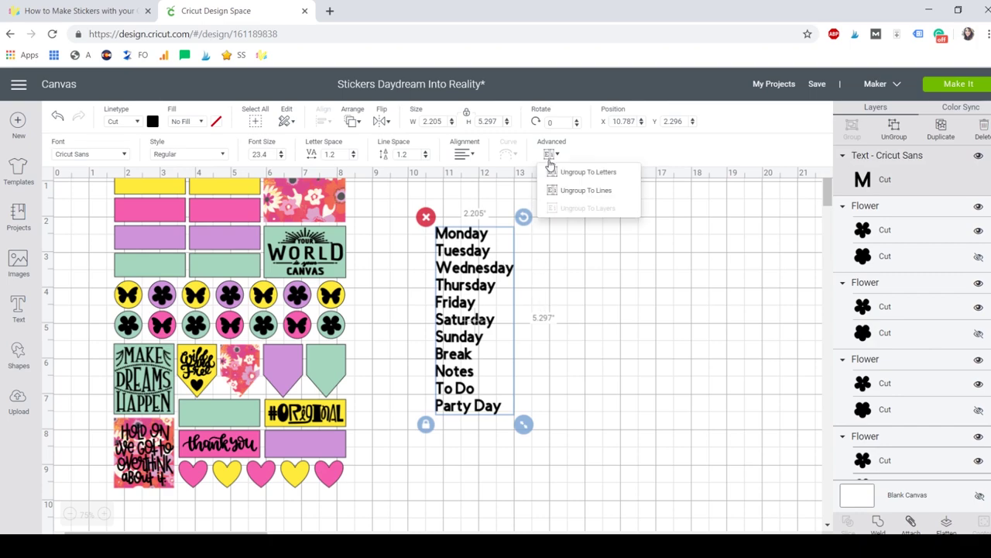
pyautogui.click(577, 193)
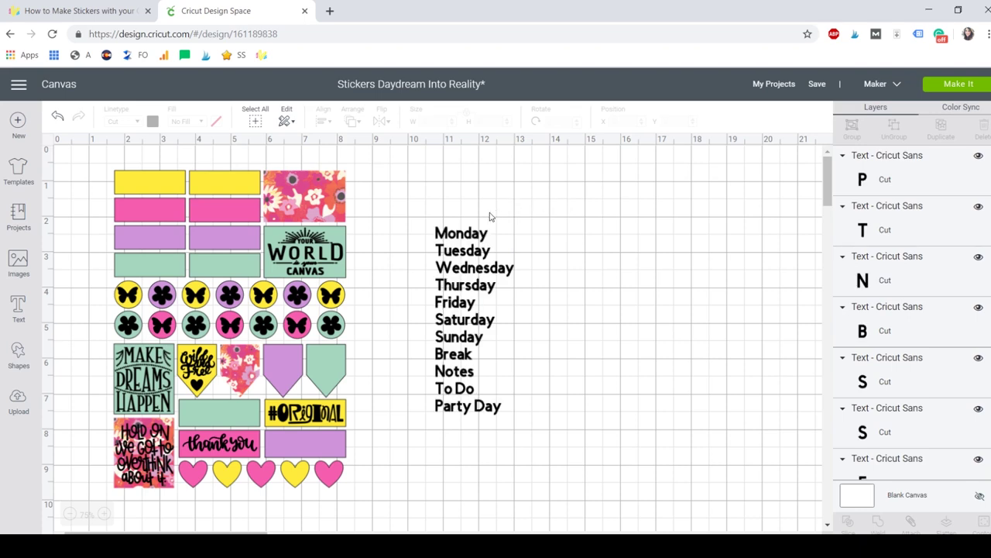
pyautogui.click(474, 238)
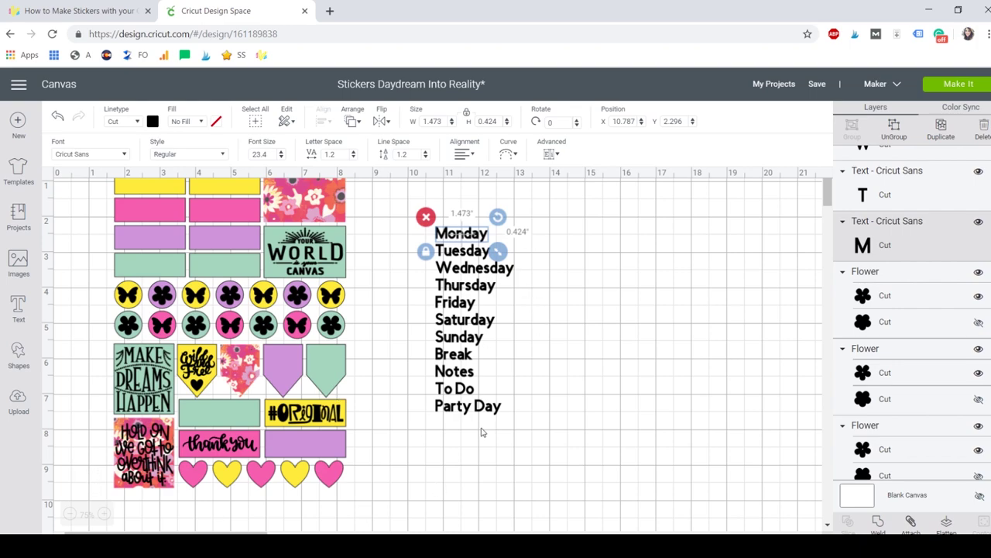
# - Move the whole sticker sheet together with all the text lines to about X 3.065, Y 3.731 on the canvas
pyautogui.click(69, 514)
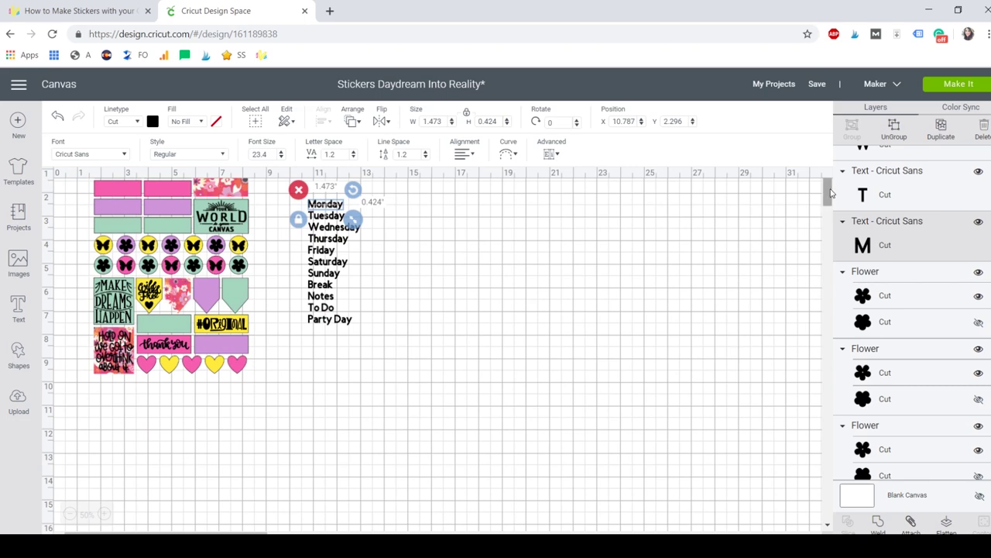
pyautogui.scroll(-3, 829, 193)
pyautogui.scroll(3, 828, 193)
pyautogui.click(253, 122)
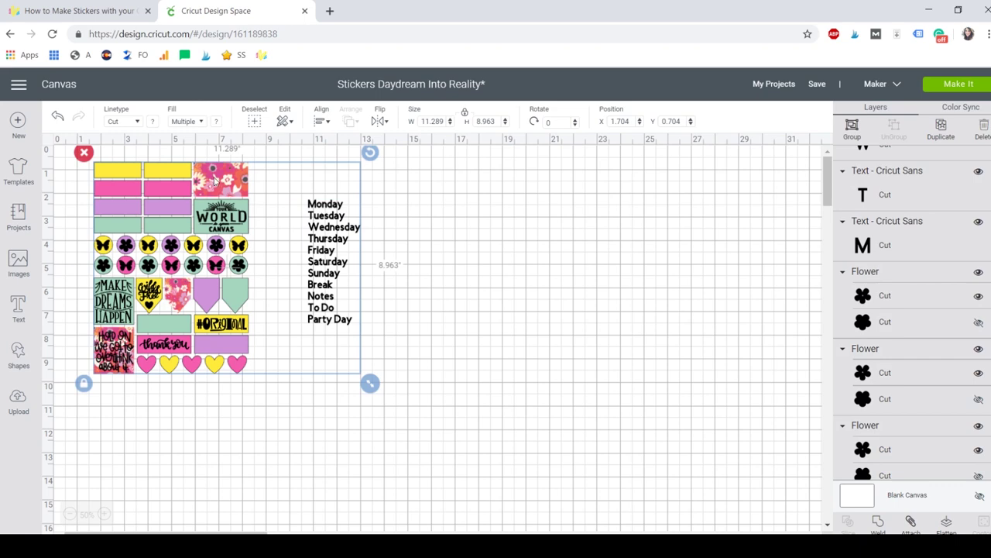
pyautogui.moveTo(247, 246); pyautogui.dragTo(255, 280)
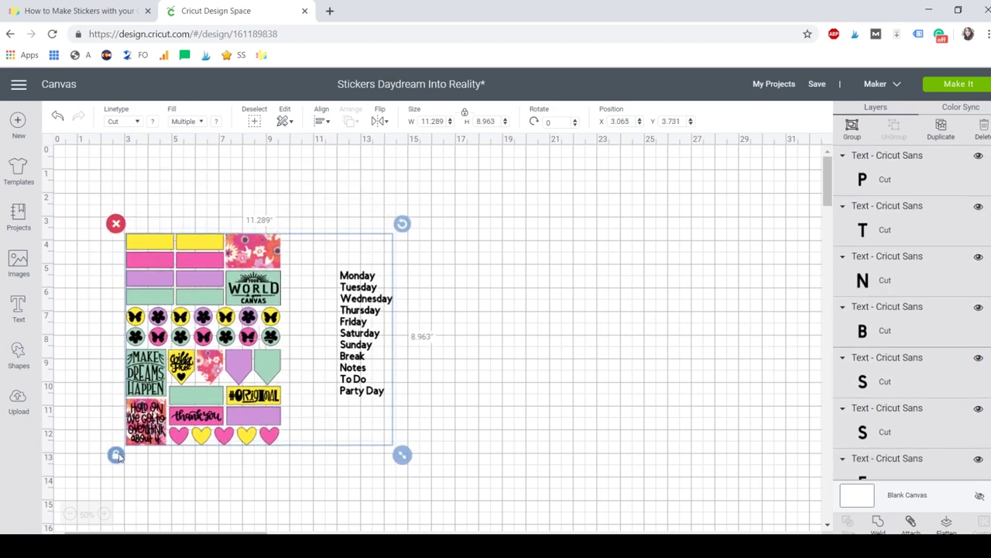
pyautogui.click(104, 516)
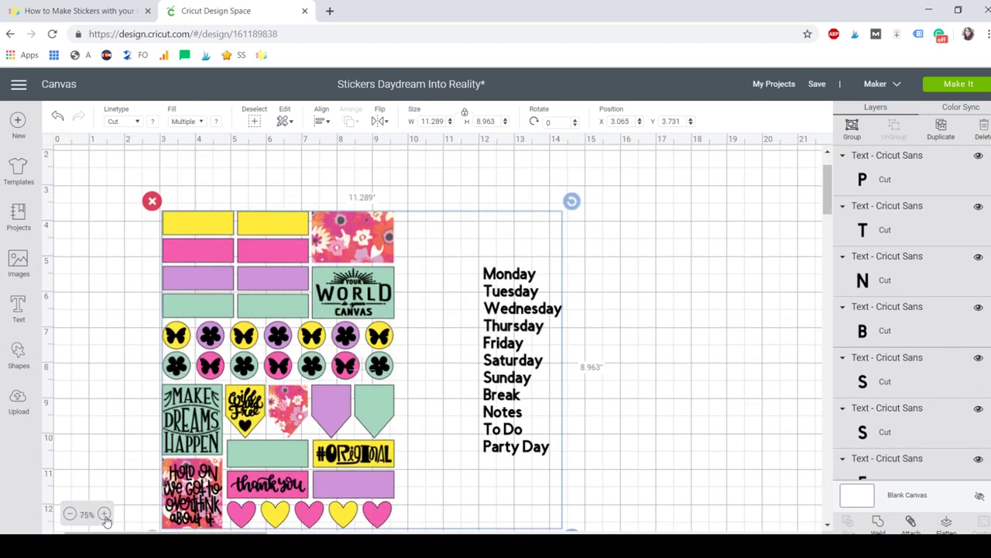
pyautogui.click(670, 352)
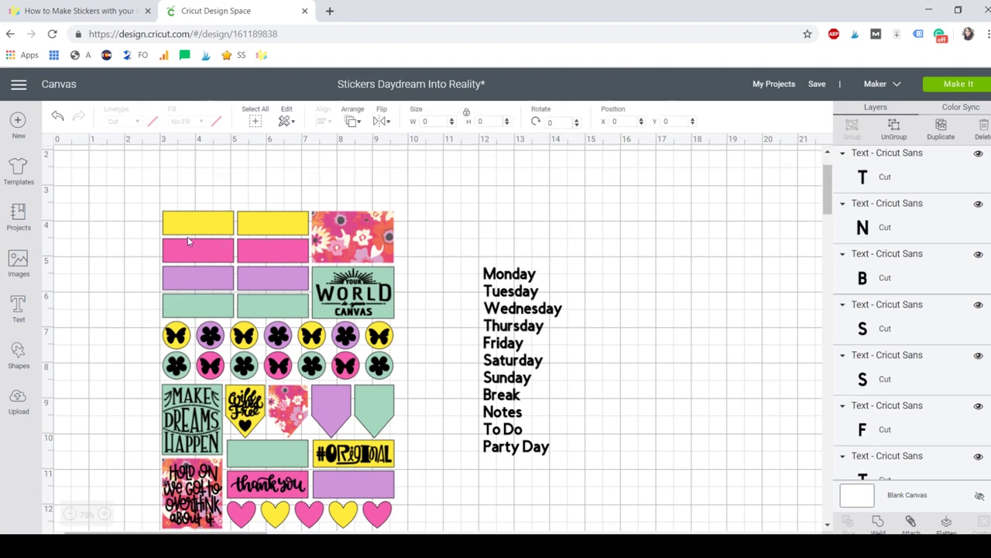
# - Place Monday, Tuesday and Wednesday on the yellow, pink and purple rectangles of the first column, scaling Wednesday to about 1.816" wide
pyautogui.moveTo(517, 283); pyautogui.dragTo(206, 230)
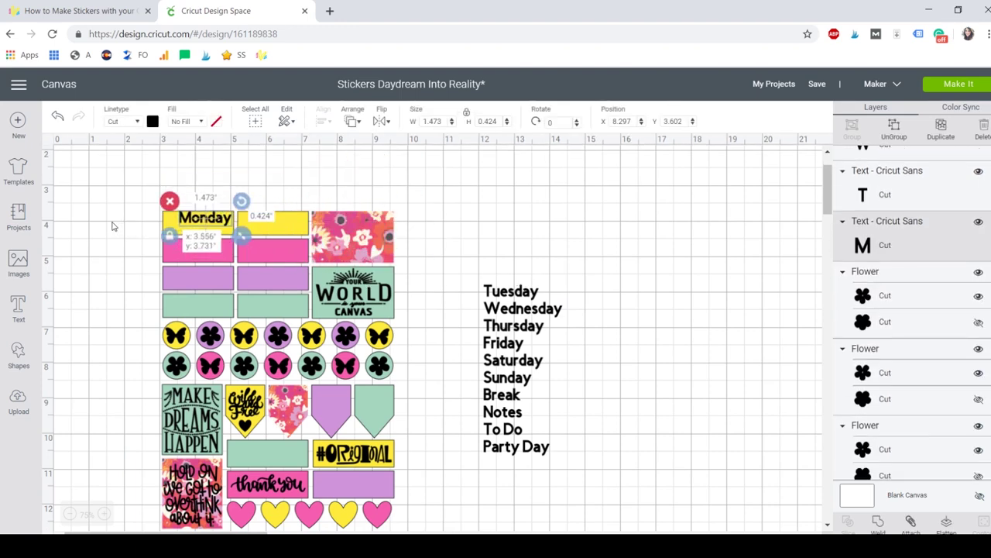
pyautogui.moveTo(511, 291); pyautogui.dragTo(186, 276)
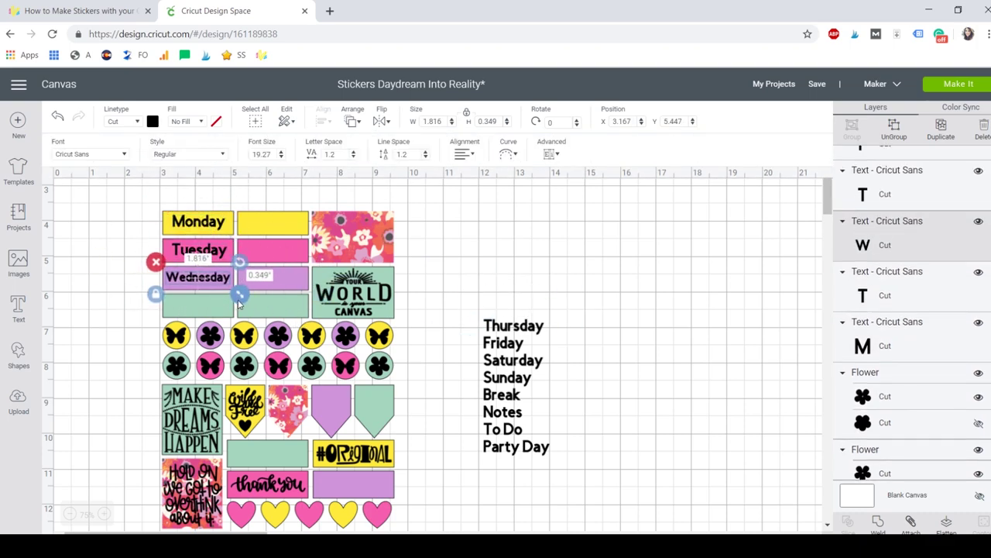
pyautogui.keyDown('shift'); pyautogui.click(203, 250); pyautogui.keyUp('shift')
pyautogui.click(511, 372)
pyautogui.keyDown('shift'); pyautogui.click(198, 221); pyautogui.keyUp('shift')
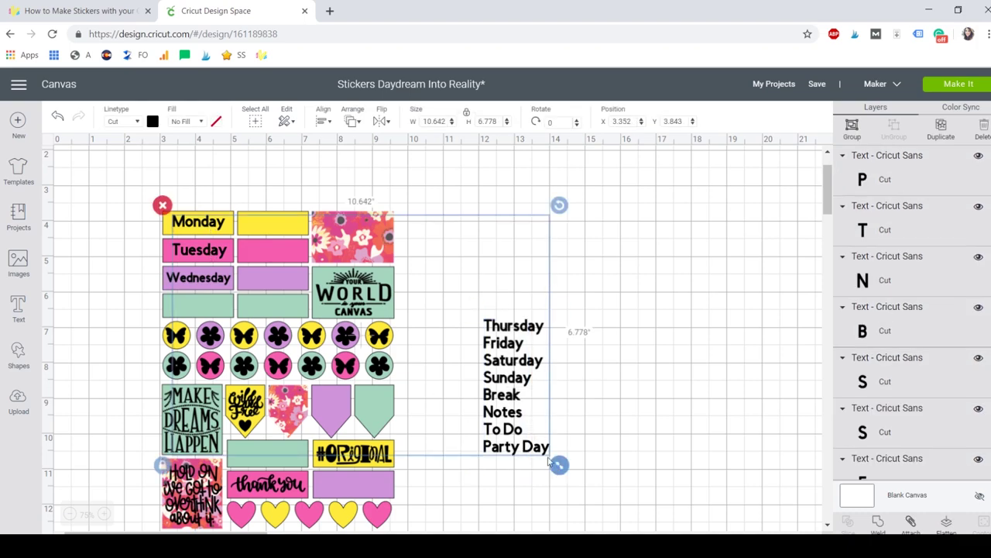
pyautogui.moveTo(558, 465); pyautogui.dragTo(504, 431)
pyautogui.click(209, 226)
pyautogui.hotkey('ctrl', 'z')
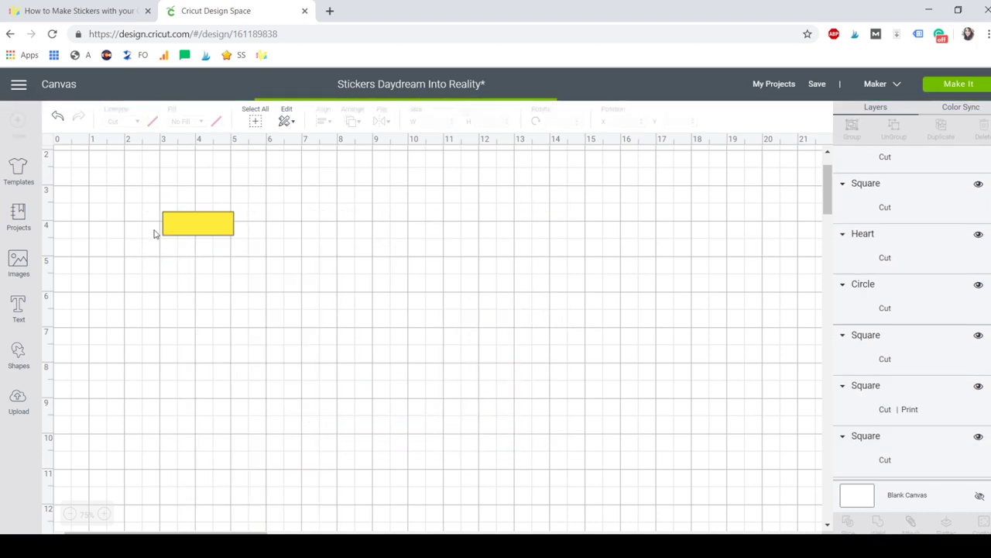
# - Scale all labels except Wednesday down together until Monday is about 1.283" wide, center Monday and Tuesday in their rectangles, and save the project
pyautogui.click(511, 372)
pyautogui.keyDown('shift'); pyautogui.click(195, 220); pyautogui.keyUp('shift')
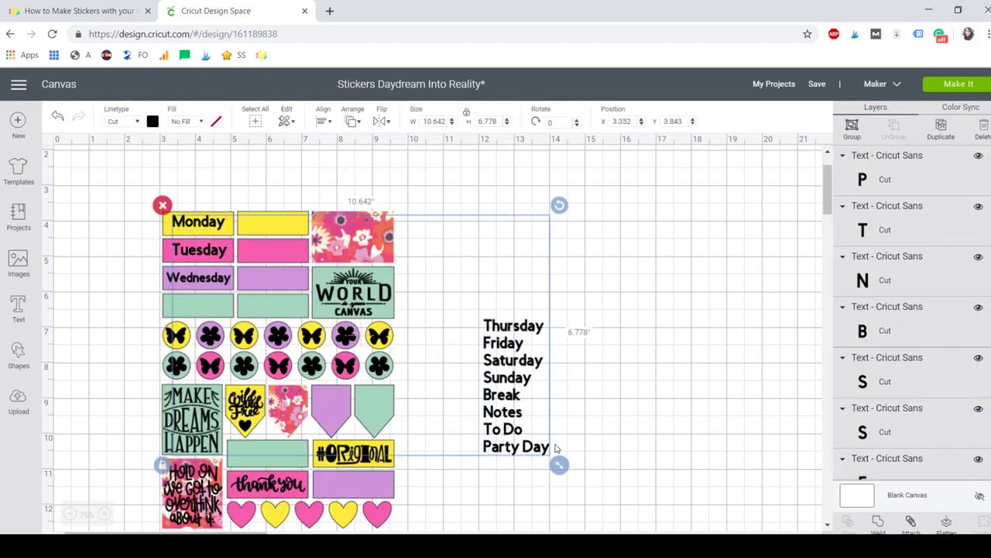
pyautogui.moveTo(560, 464); pyautogui.dragTo(509, 434)
pyautogui.click(509, 434)
pyautogui.click(206, 250)
pyautogui.hotkey('ctrl', '+')
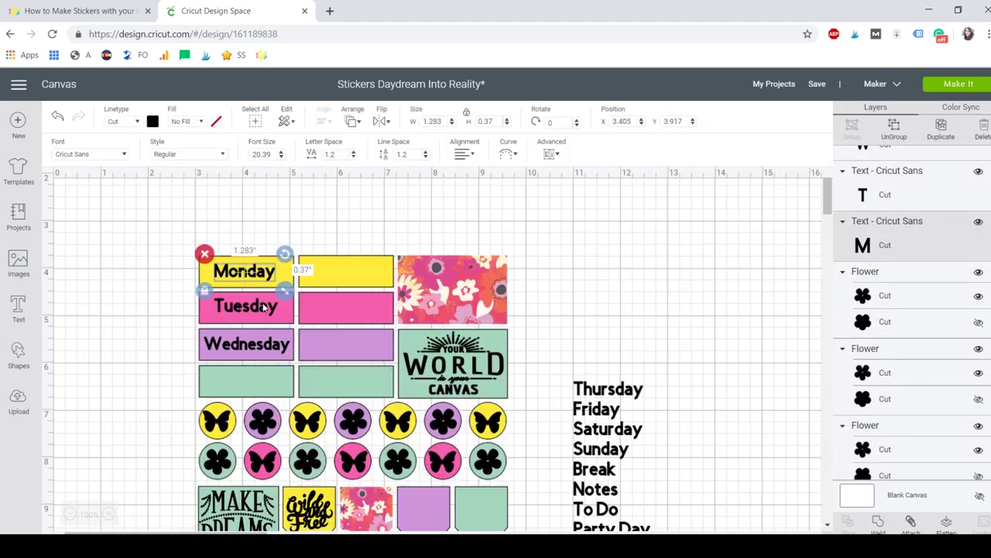
pyautogui.click(817, 83)
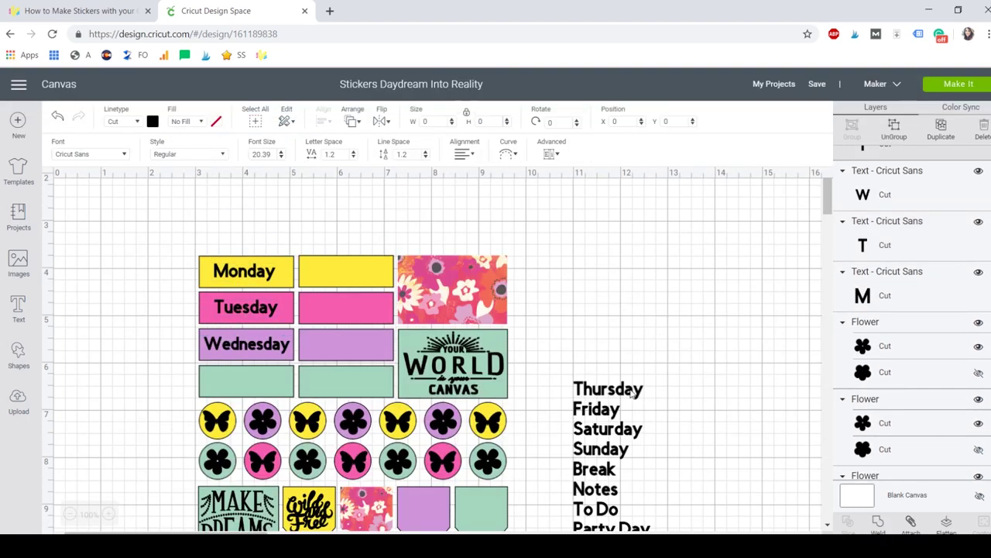
# - Place Thursday on the first column's green rectangle and Friday, Saturday, Sunday and Break down the second column's rectangles
pyautogui.moveTo(608, 388); pyautogui.dragTo(244, 380)
pyautogui.moveTo(610, 418); pyautogui.dragTo(347, 310)
pyautogui.moveTo(602, 451); pyautogui.dragTo(348, 344)
pyautogui.moveTo(594, 469); pyautogui.dragTo(344, 379)
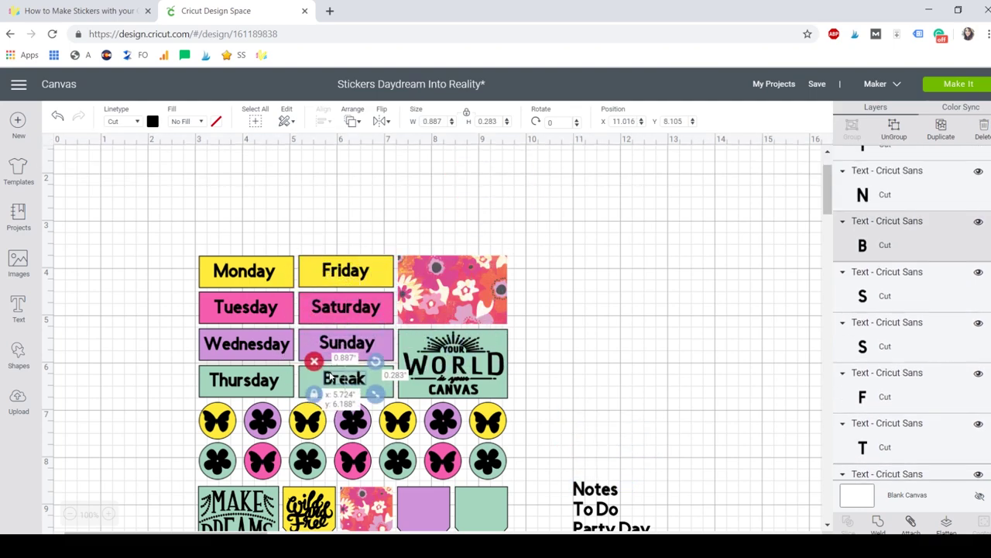
# - Place Party Day on the empty purple rectangle above the hearts and a copy of it on the empty green rectangle beside #Original
pyautogui.scroll(-3, 480, 388)
pyautogui.moveTo(613, 400); pyautogui.dragTo(415, 502)
pyautogui.hotkey('ctrl', 'c')
pyautogui.hotkey('ctrl', 'v')
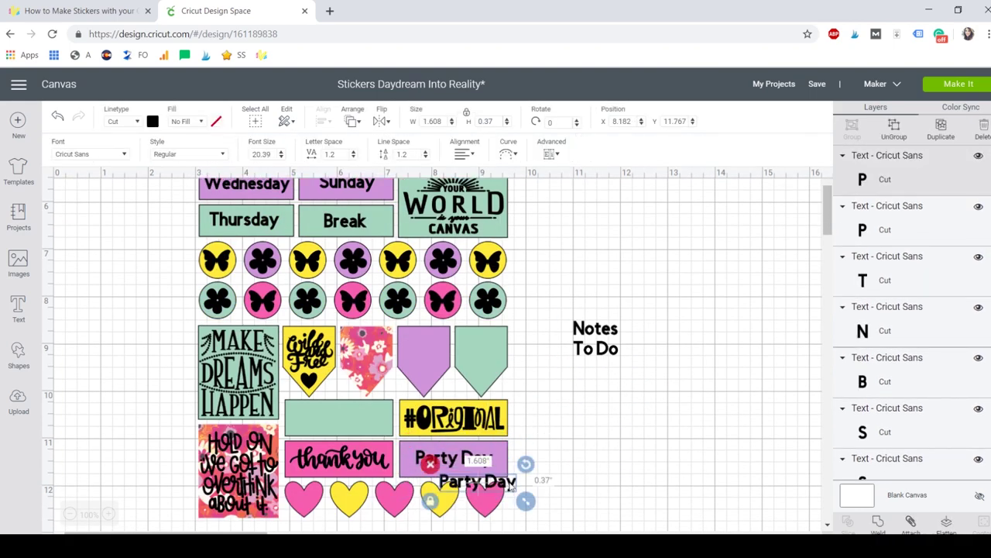
pyautogui.moveTo(483, 478); pyautogui.dragTo(338, 418)
pyautogui.scroll(3, 395, 244)
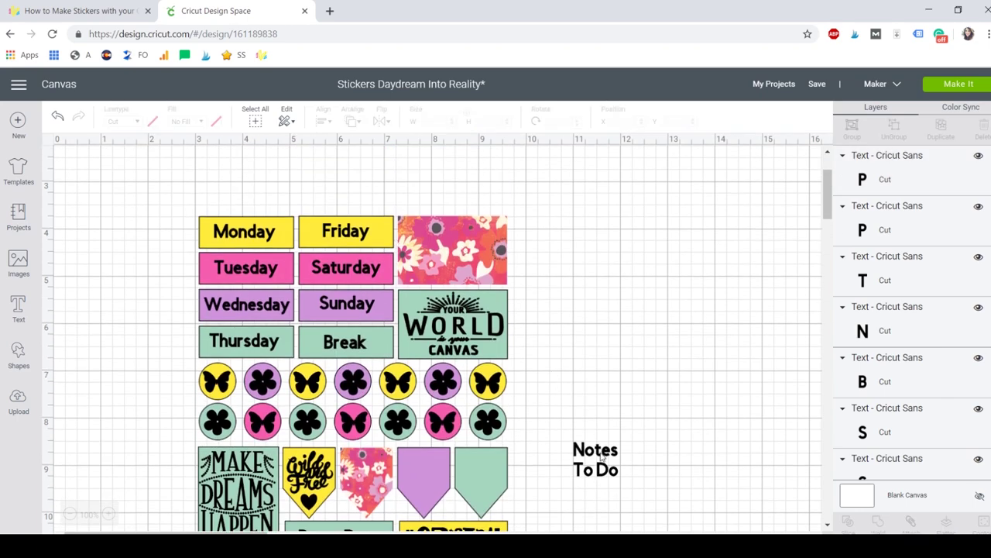
# - Move Notes beside the floral rectangle and insert a new square colored white (#FFFFFF)
pyautogui.moveTo(599, 458); pyautogui.dragTo(577, 244)
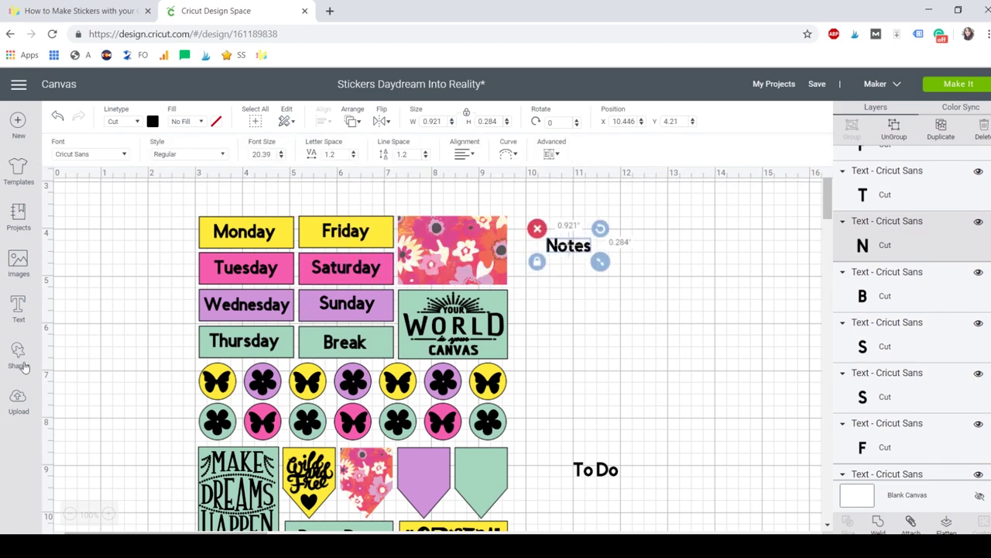
pyautogui.click(16, 355)
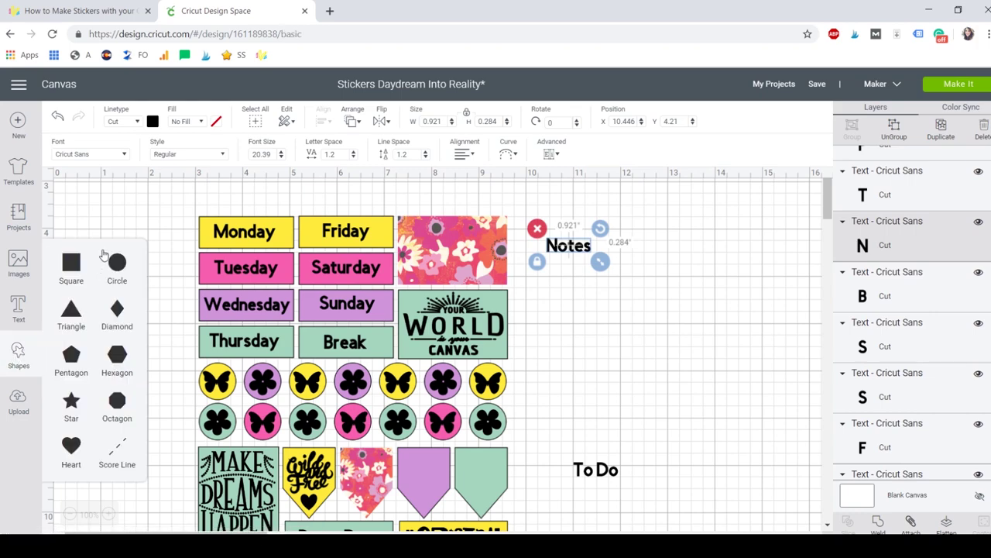
pyautogui.click(60, 269)
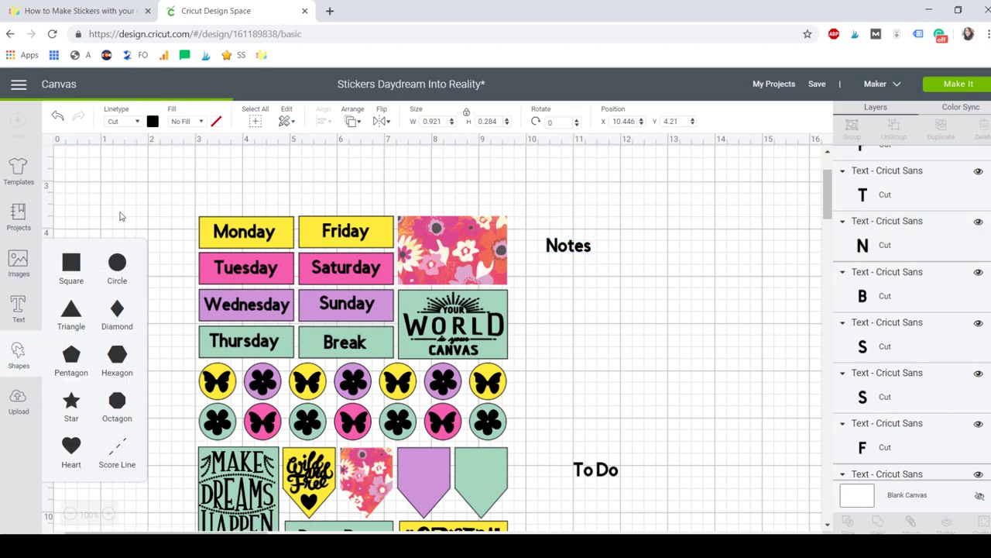
pyautogui.click(153, 122)
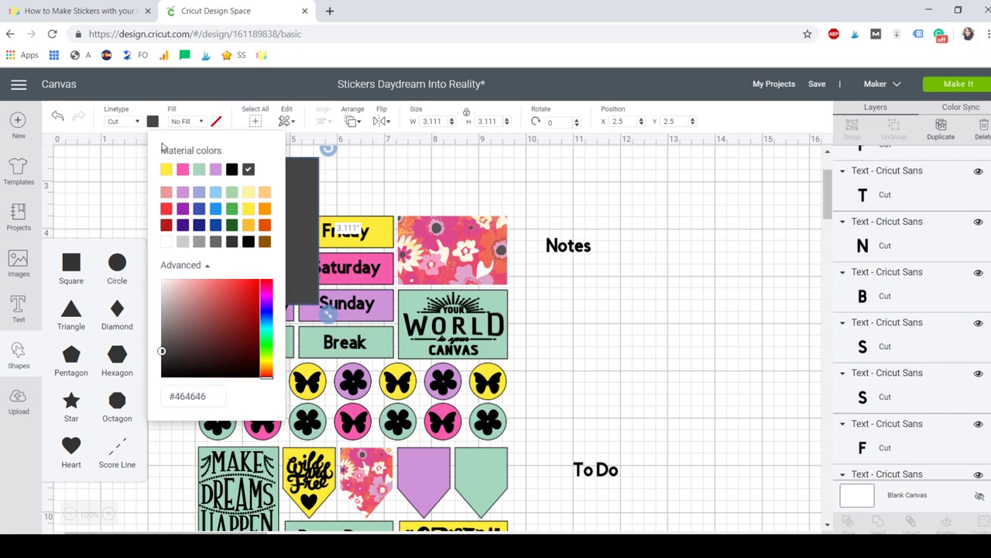
pyautogui.click(166, 242)
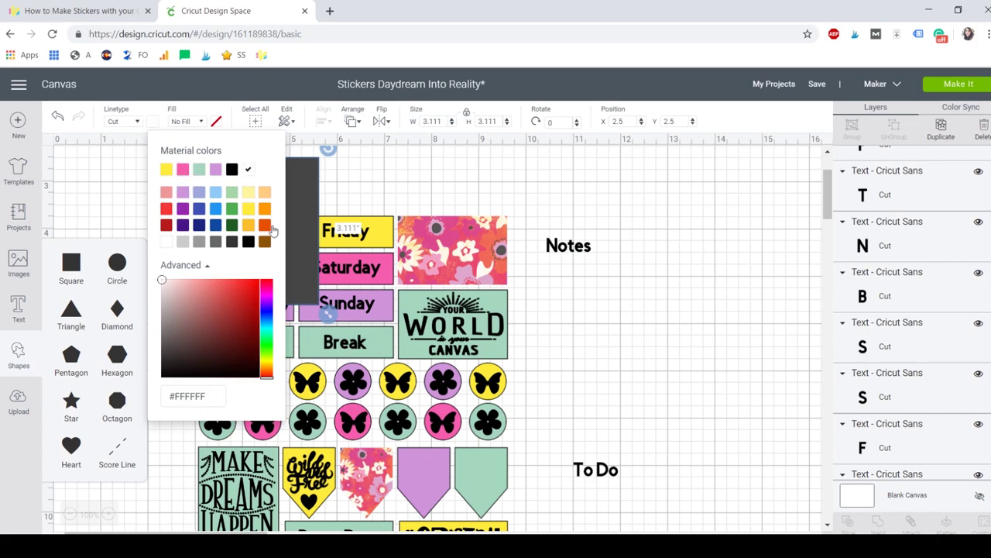
pyautogui.click(298, 203)
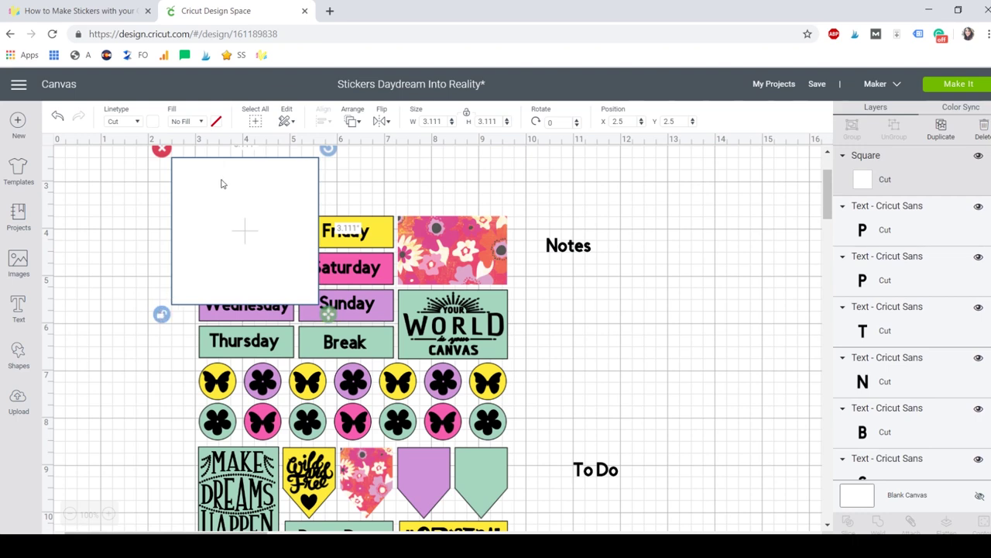
# - Resize the white square to about 1.972" by 1.125" and center it inside the floral rectangle as a writing area
pyautogui.moveTo(221, 183); pyautogui.dragTo(486, 278)
pyautogui.moveTo(560, 380); pyautogui.dragTo(505, 287)
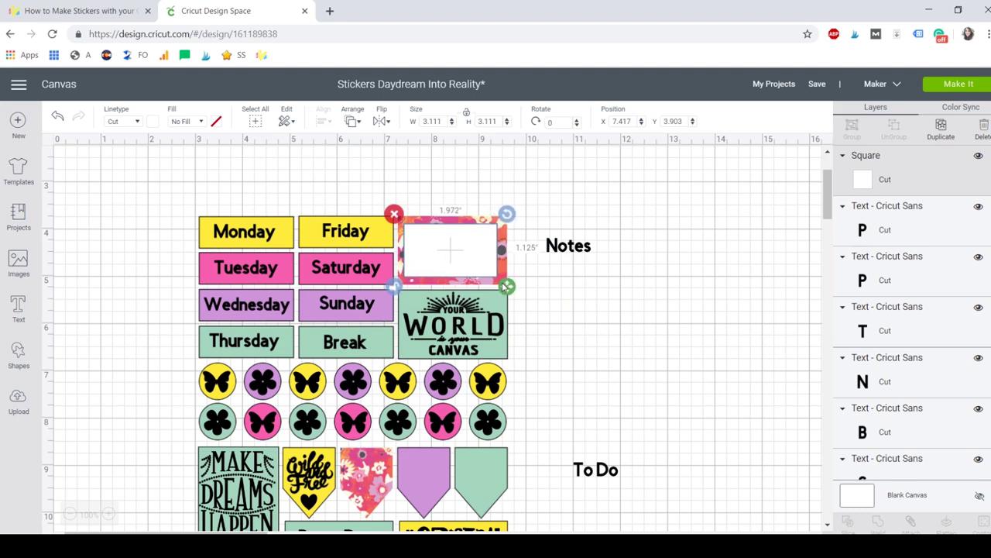
pyautogui.click(584, 300)
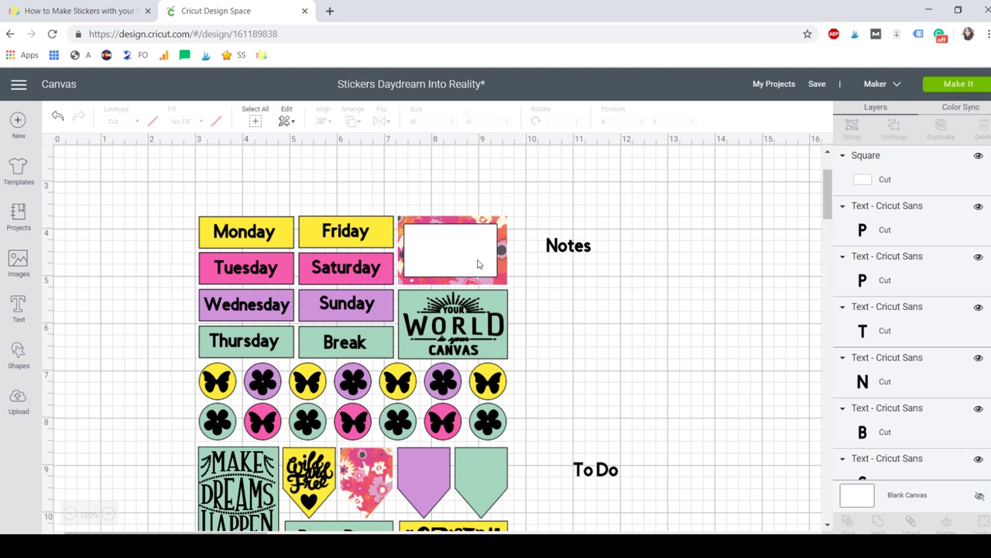
pyautogui.click(479, 265)
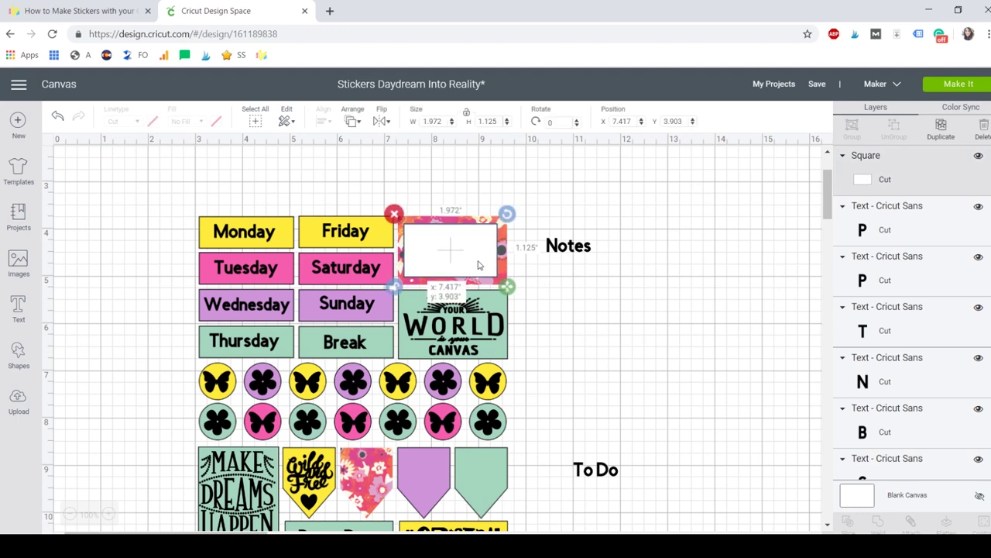
pyautogui.moveTo(479, 264); pyautogui.dragTo(478, 264)
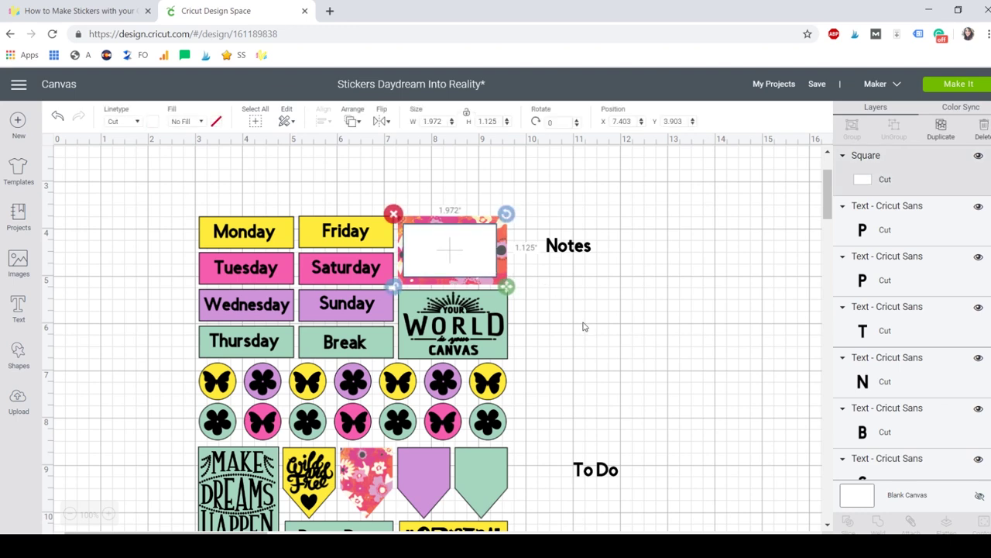
pyautogui.click(571, 274)
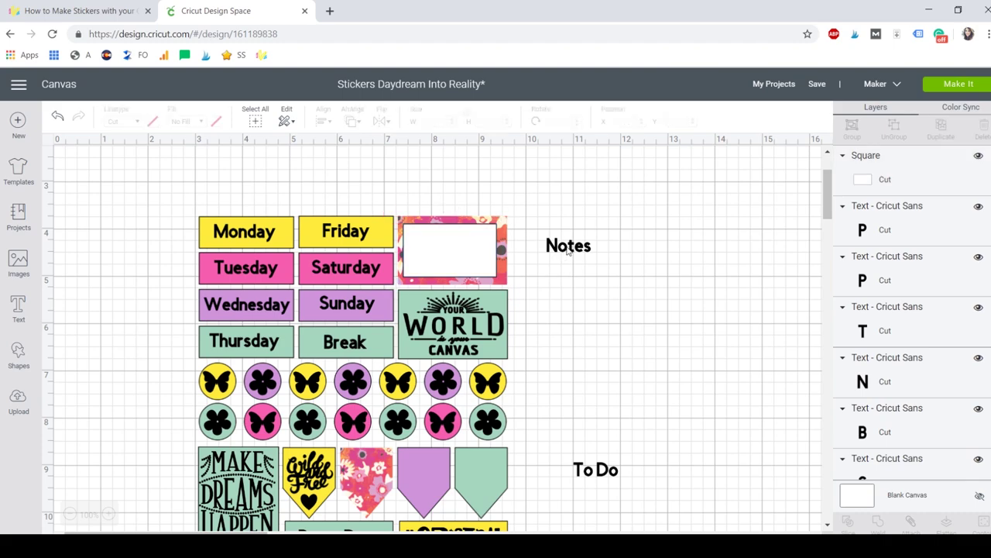
# - Place Notes in the white box's upper-left corner, bring it to the front and scale it to about 0.643" wide
pyautogui.moveTo(567, 249); pyautogui.dragTo(406, 242)
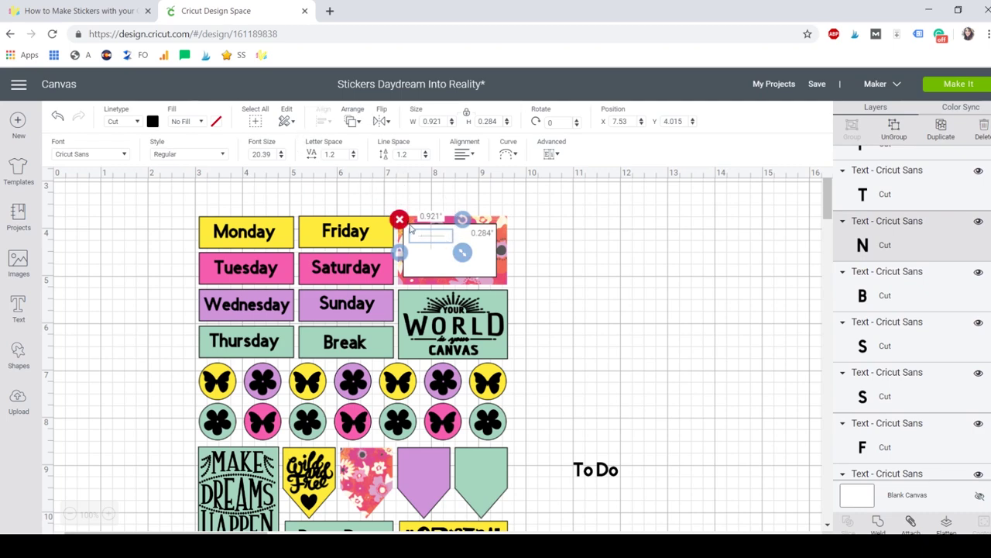
pyautogui.click(354, 123)
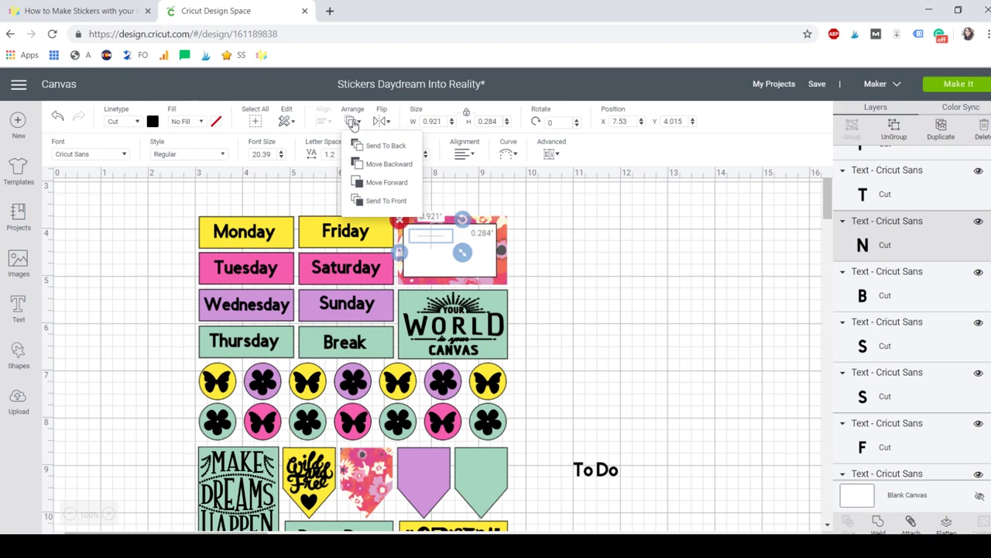
pyautogui.click(378, 202)
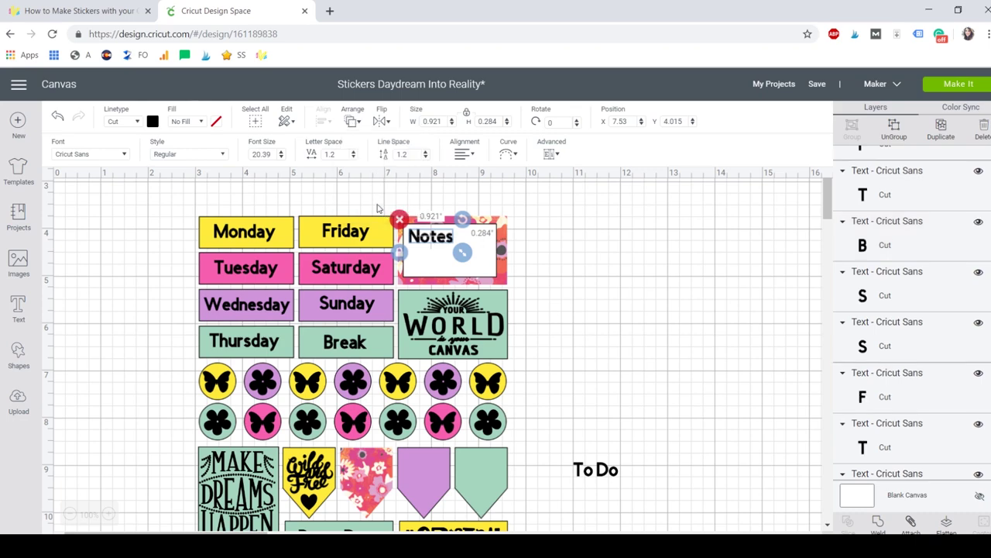
pyautogui.moveTo(462, 253); pyautogui.dragTo(449, 248)
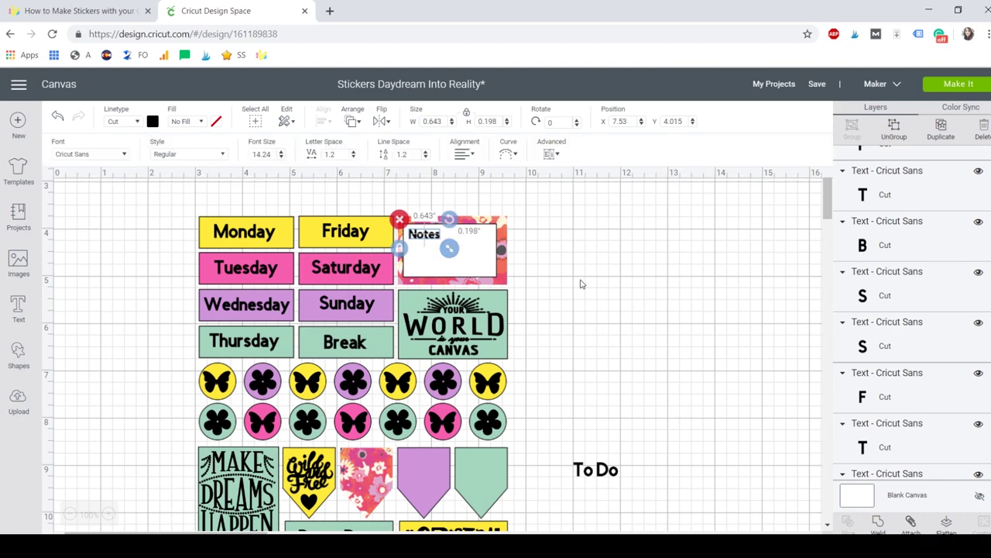
pyautogui.click(581, 283)
pyautogui.scroll(-1, 581, 283)
pyautogui.scroll(-4, 582, 285)
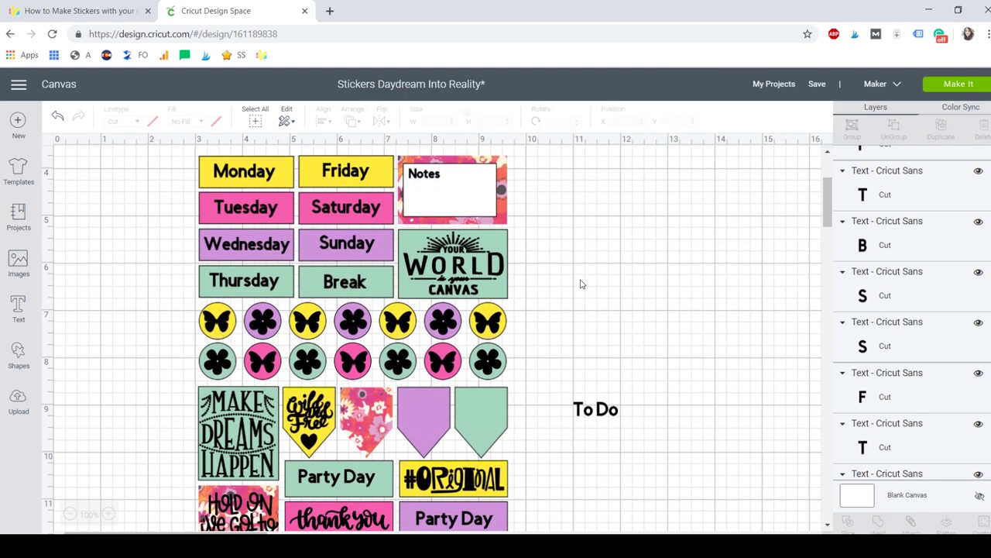
# - Try to fit the stacked To Do lettering onto the purple pennant
pyautogui.moveTo(590, 341); pyautogui.dragTo(440, 336)
pyautogui.click(440, 336)
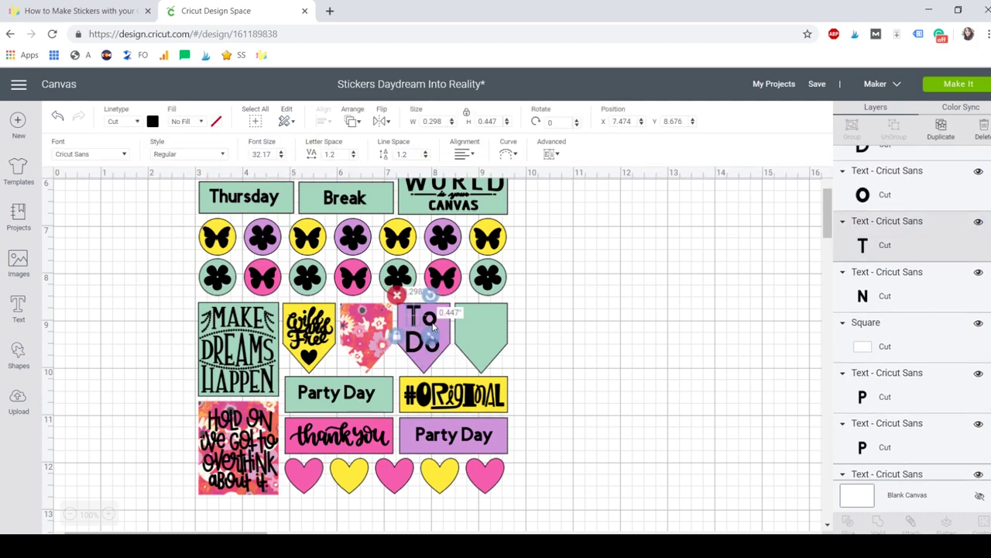
pyautogui.click(546, 369)
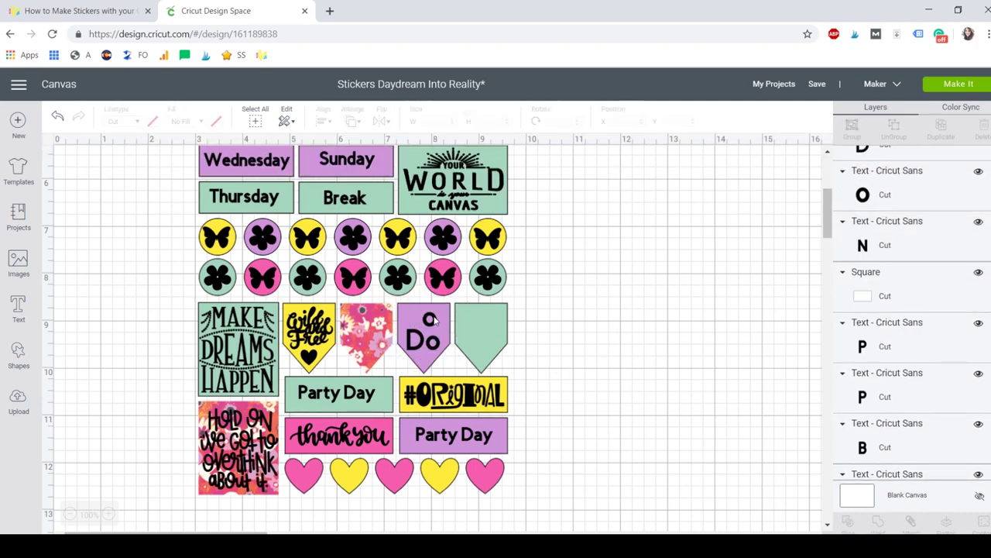
# - Replace the loose To Do letters with a new two-line TO DO text in Cricut Sans
pyautogui.click(414, 318)
pyautogui.scroll(9, 305, 246)
pyautogui.click(179, 378)
pyautogui.scroll(-3, 180, 378)
pyautogui.hotkey('ctrl', 'v')
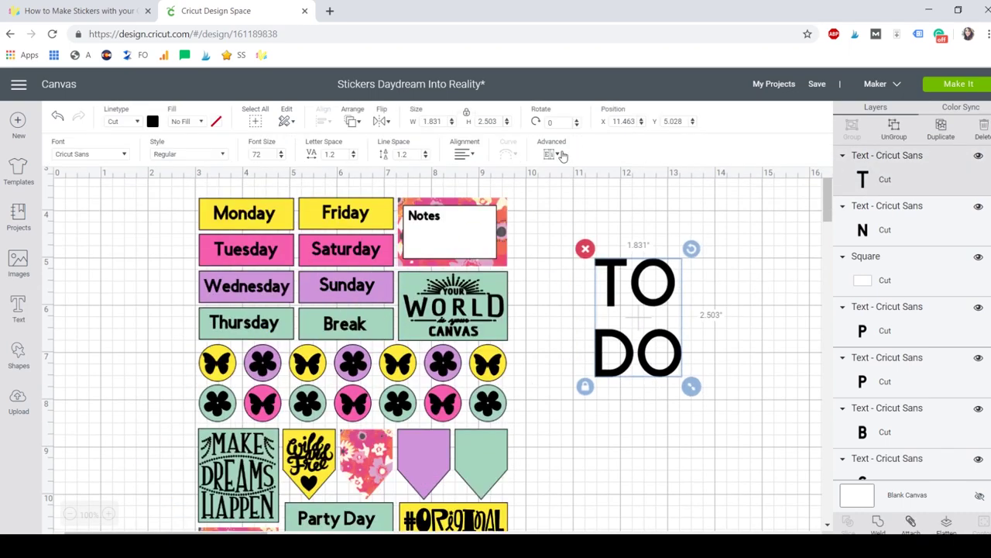
# - Scale the TO DO text to fit the purple pennant and place a copy of it on the green pennant
pyautogui.click(617, 358)
pyautogui.moveTo(617, 358); pyautogui.dragTo(481, 400)
pyautogui.scroll(-1, 374, 501)
pyautogui.hotkey('ctrl', 'c')
pyautogui.hotkey('ctrl', 'v')
pyautogui.click(114, 464)
pyautogui.scroll(-2, 114, 465)
pyautogui.scroll(1, 111, 396)
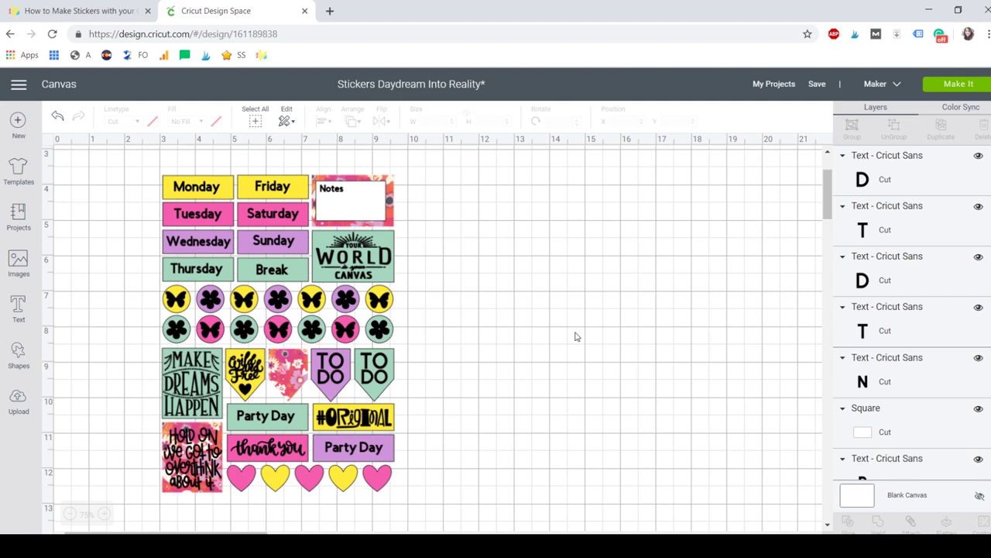
# - Flatten all the sticker shapes and texts into one printable image and check it up close
pyautogui.click(252, 120)
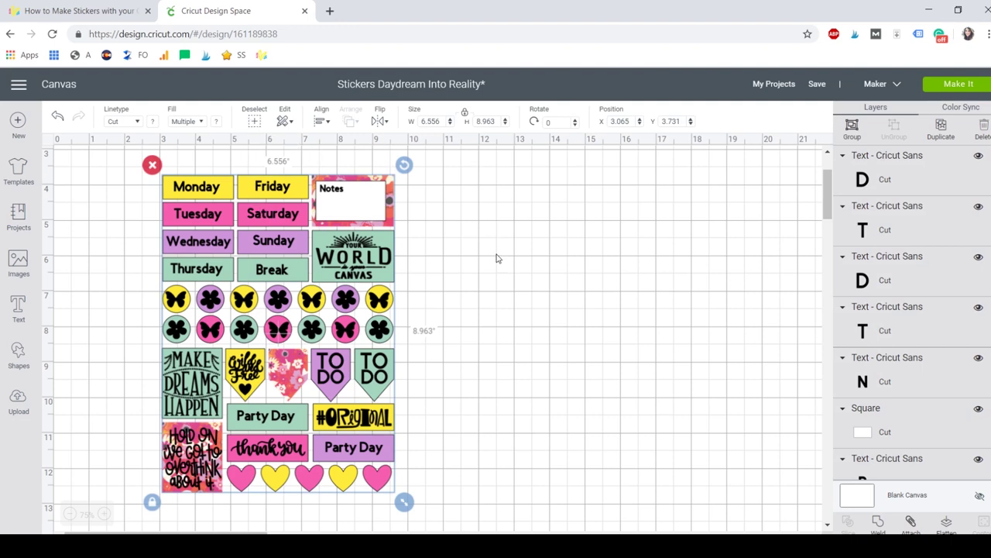
pyautogui.click(947, 524)
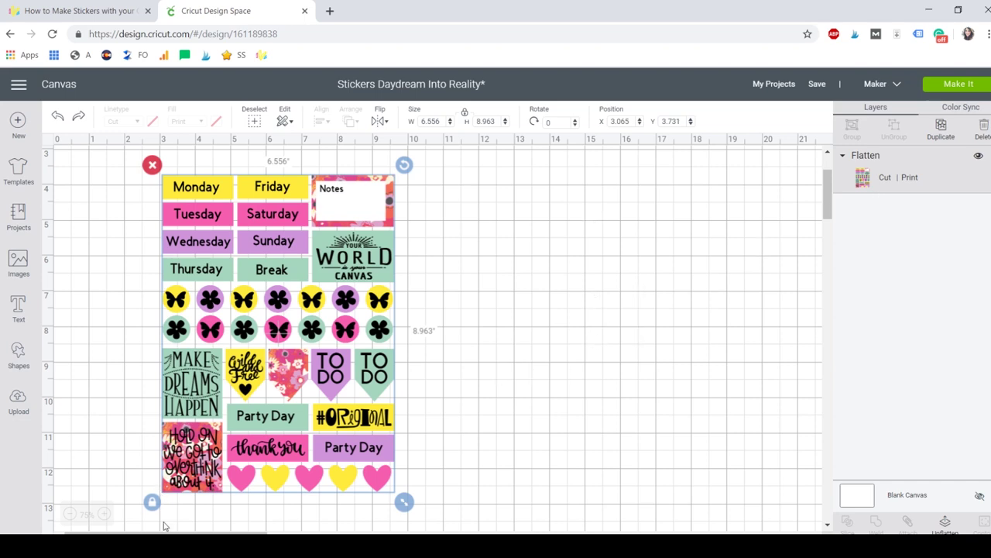
pyautogui.click(108, 514)
pyautogui.click(108, 514)
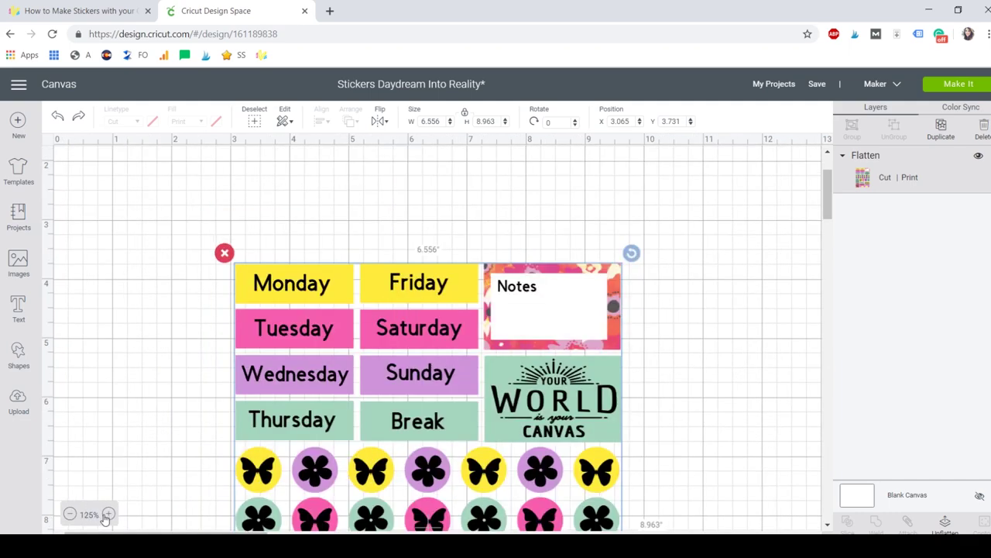
pyautogui.scroll(-3, 194, 377)
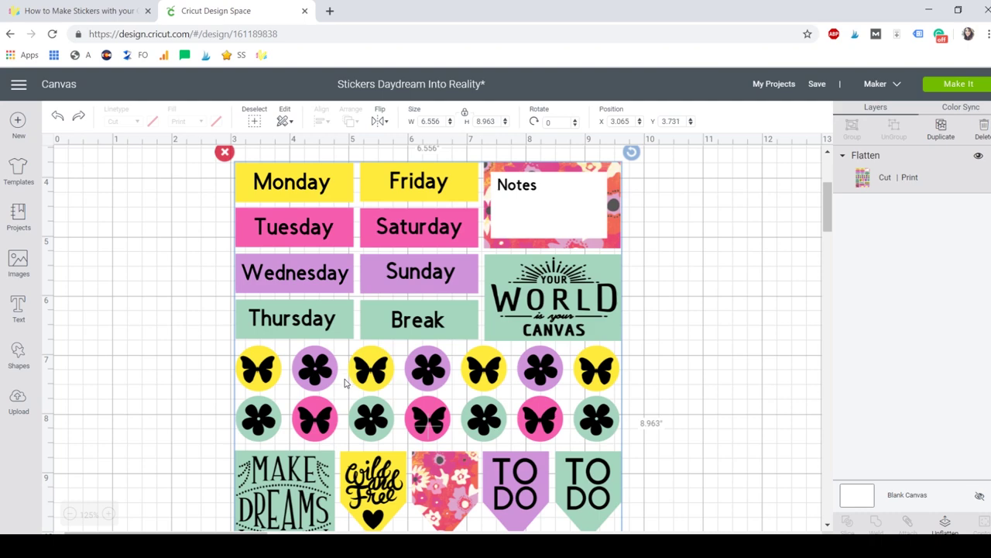
pyautogui.click(70, 515)
pyautogui.click(70, 514)
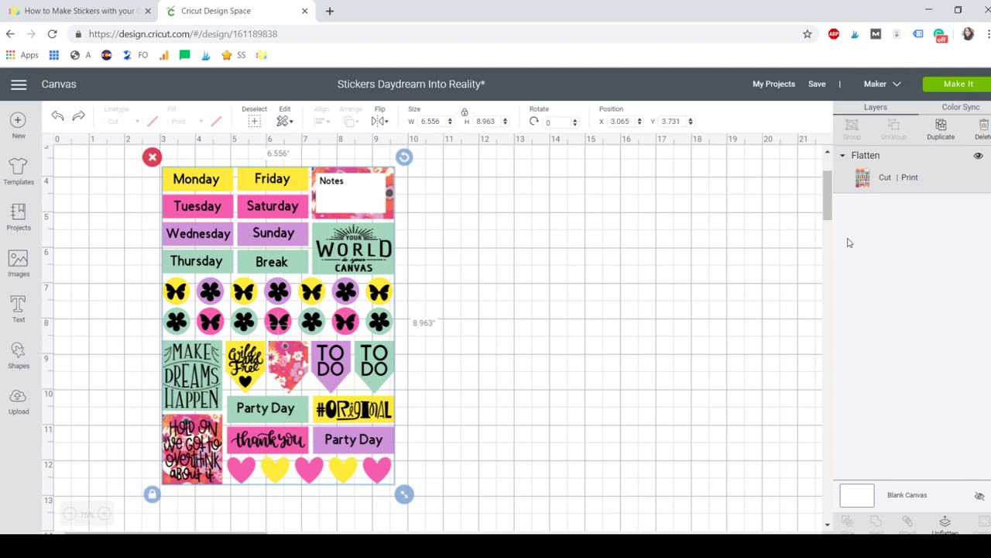
pyautogui.click(468, 361)
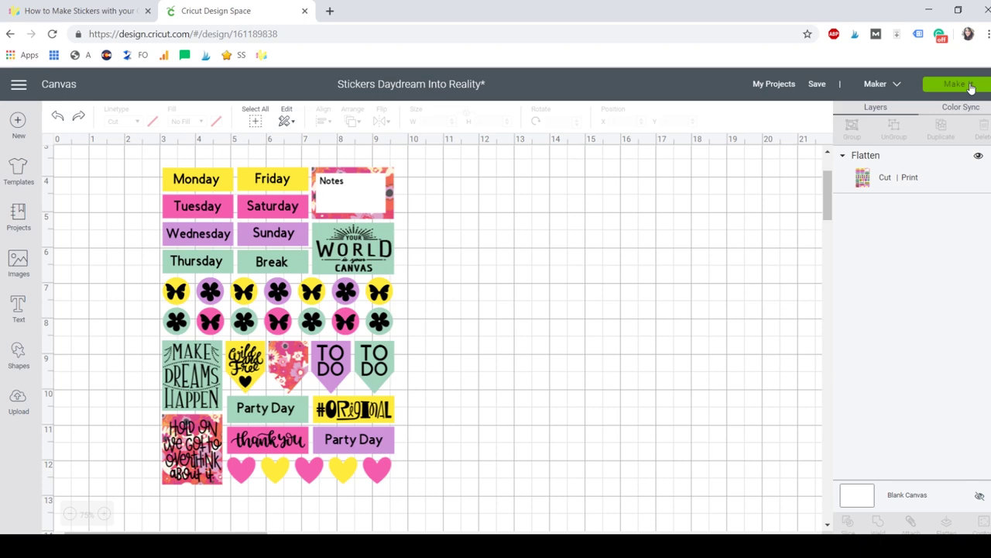
# - Keep Cricut Maker as the cutting machine and send the flattened sheet to the mat preview
pyautogui.click(890, 84)
pyautogui.click(892, 86)
pyautogui.click(892, 86)
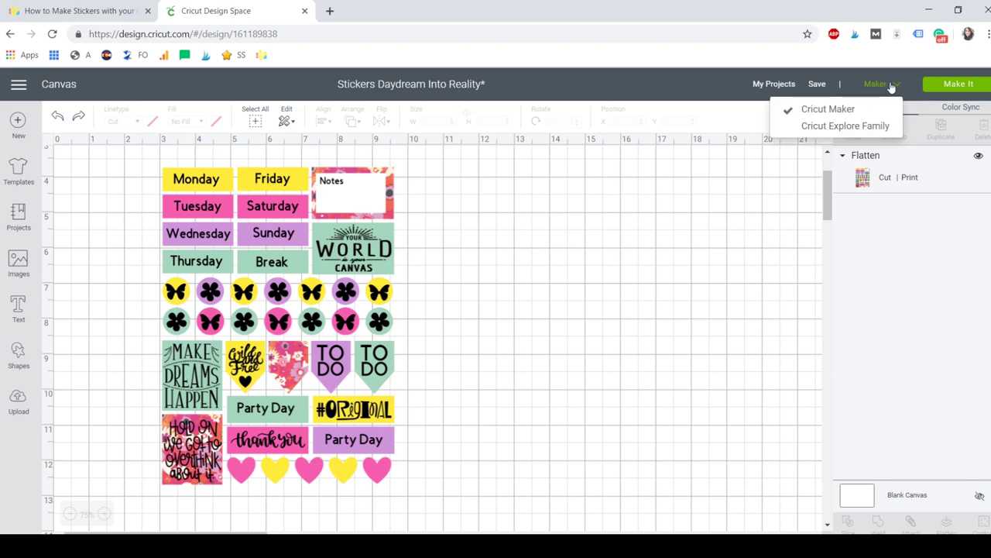
pyautogui.click(956, 87)
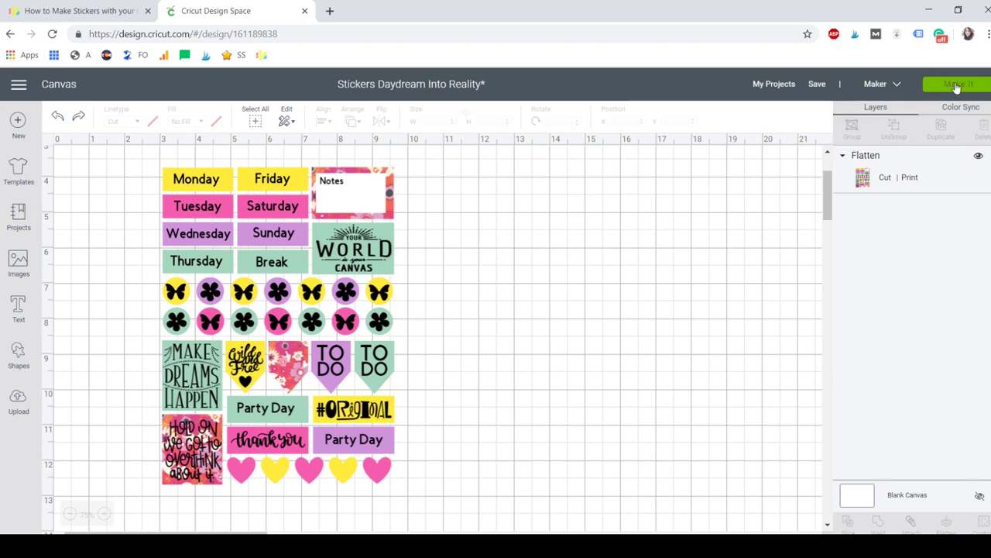
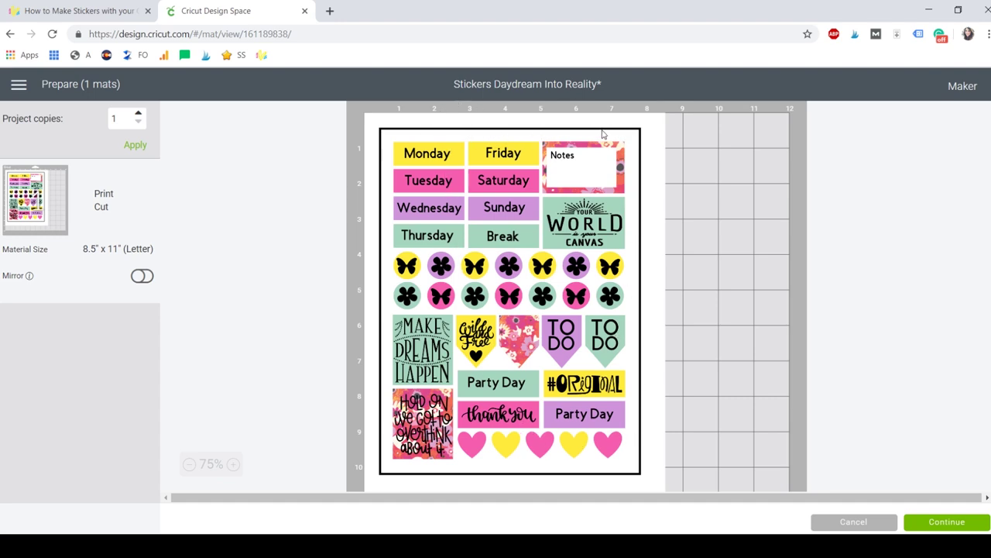
# - Review the sheet on the mat and print one copy with bleed on the HP ENVY 4520 series printer
pyautogui.scroll(-3, 406, 191)
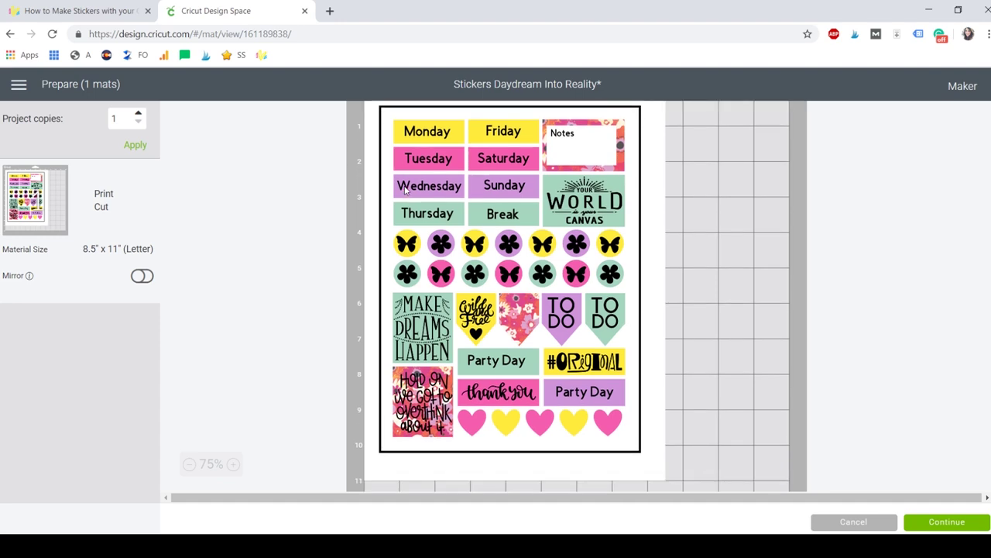
pyautogui.scroll(4, 405, 190)
pyautogui.scroll(-2, 405, 189)
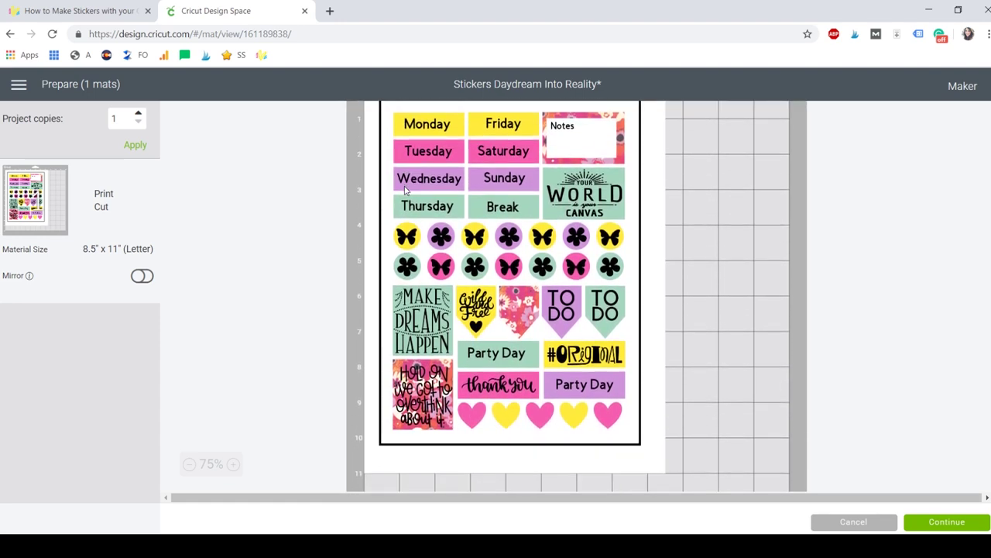
pyautogui.scroll(3, 405, 190)
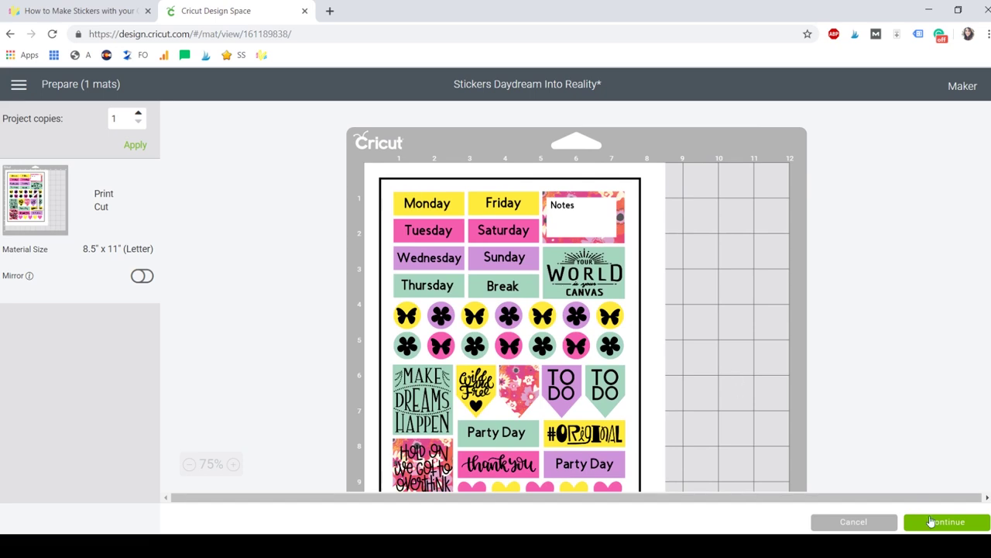
pyautogui.click(938, 520)
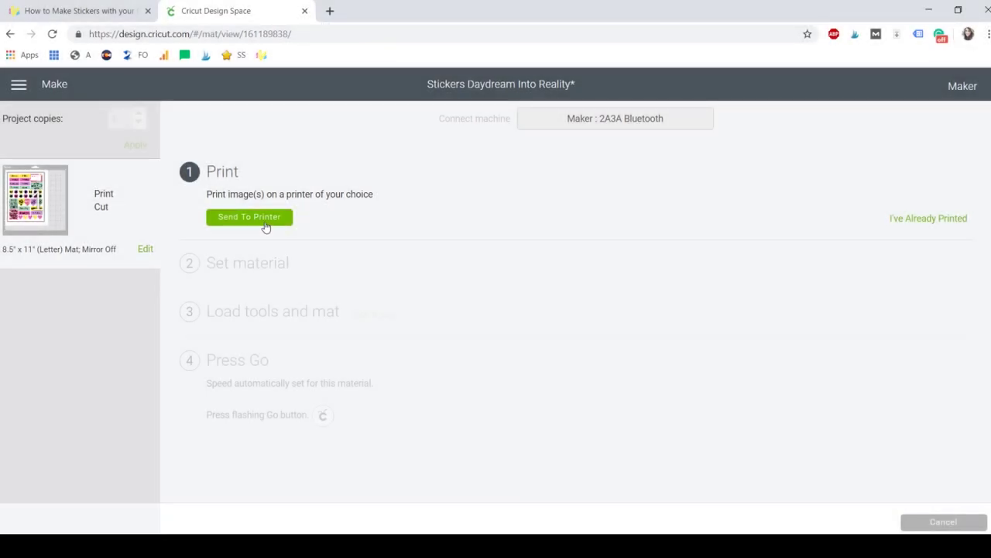
pyautogui.click(250, 217)
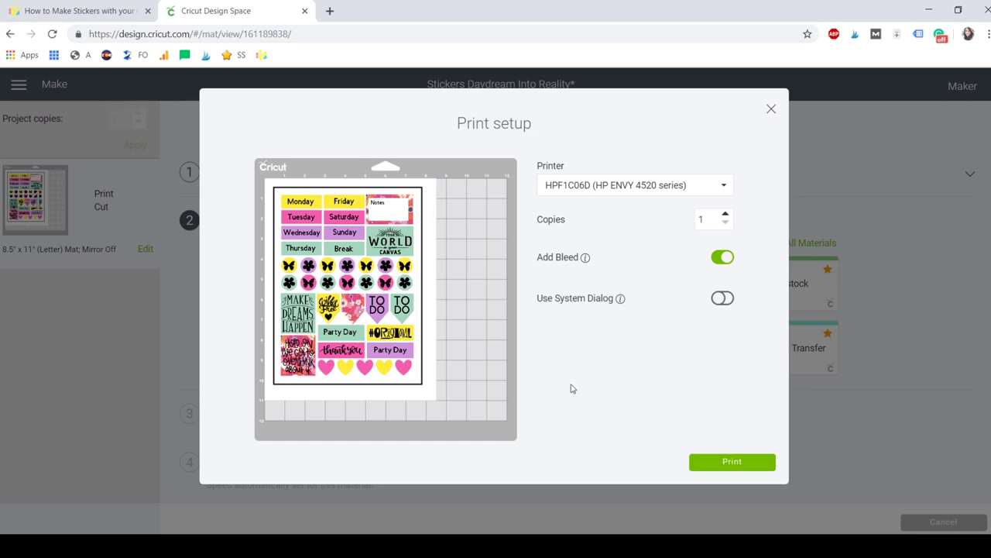
pyautogui.click(706, 462)
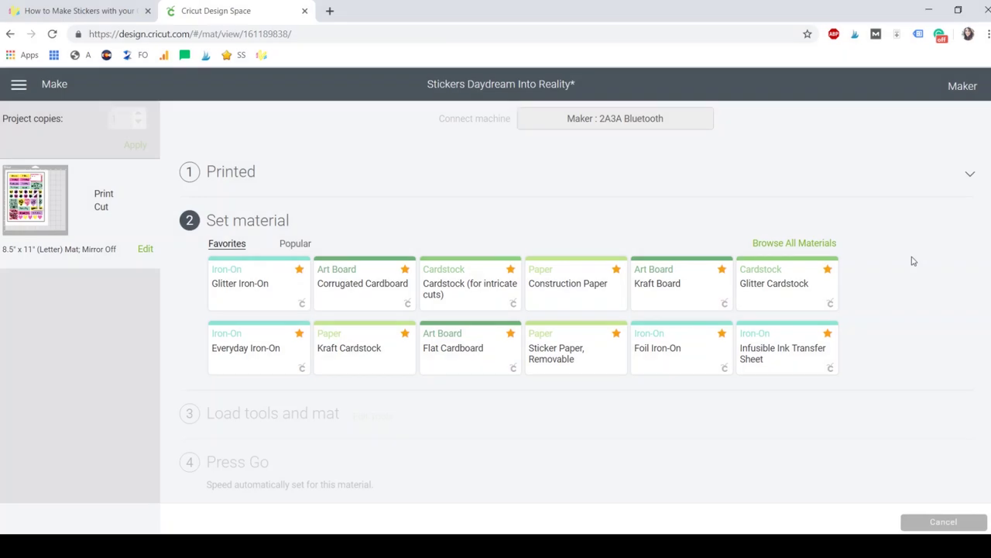
# - Search all materials for sticker and set the cutting material to Sticker Paper, Removable
pyautogui.click(803, 244)
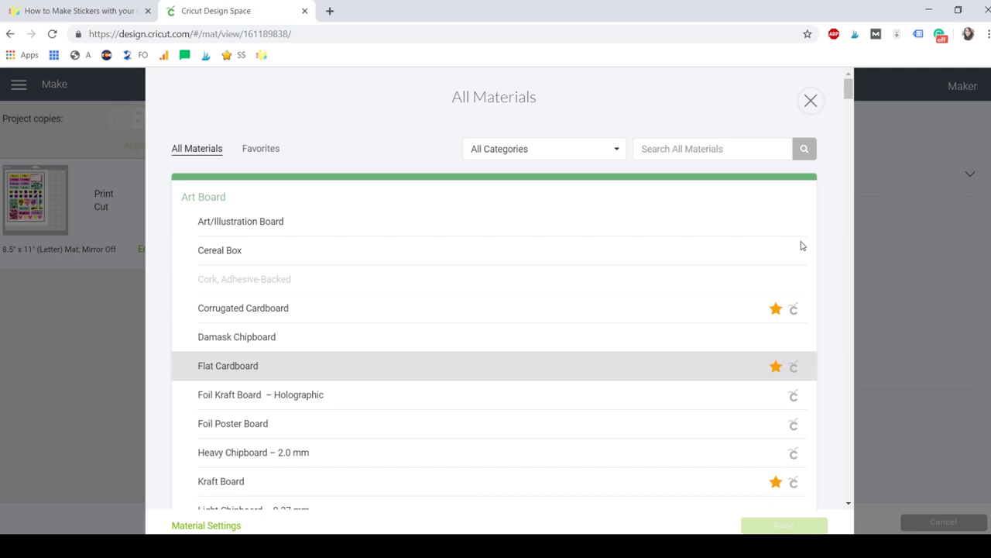
pyautogui.click(677, 147)
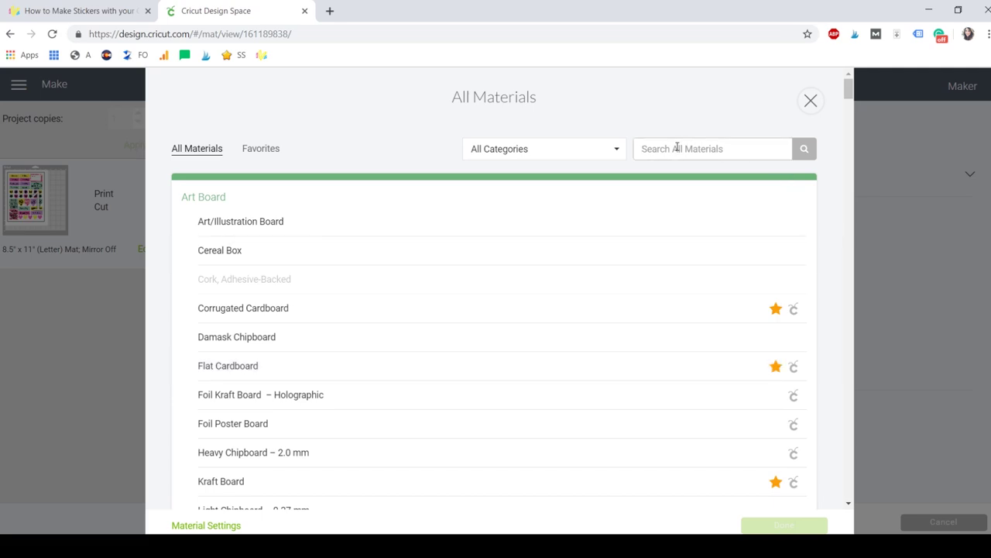
pyautogui.write('SIC')
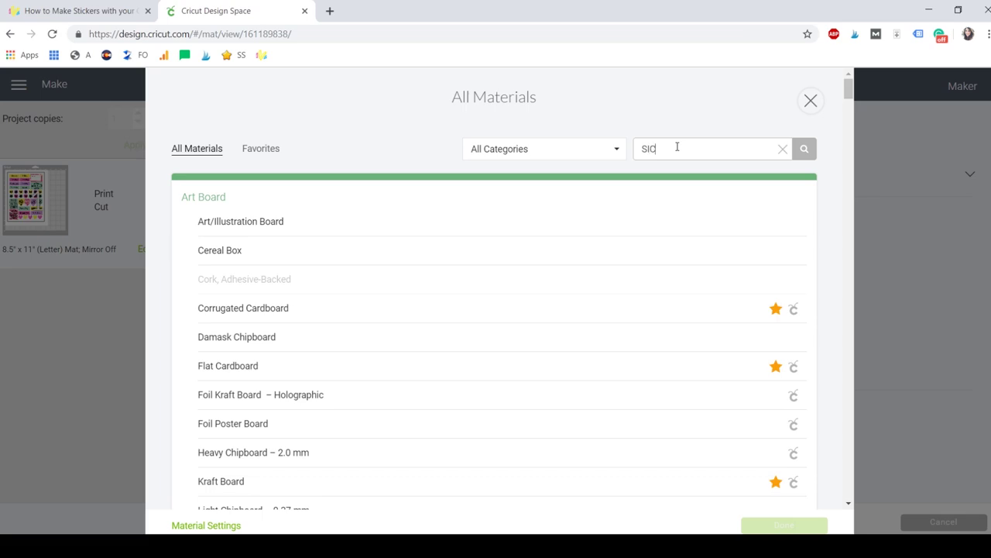
pyautogui.write('KER')
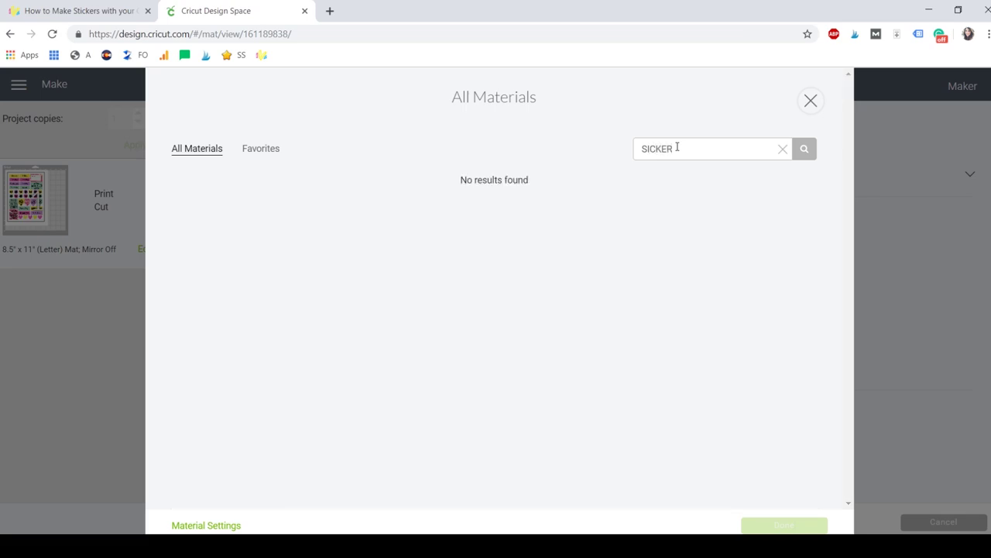
pyautogui.doubleClick(648, 149)
pyautogui.write('sticker')
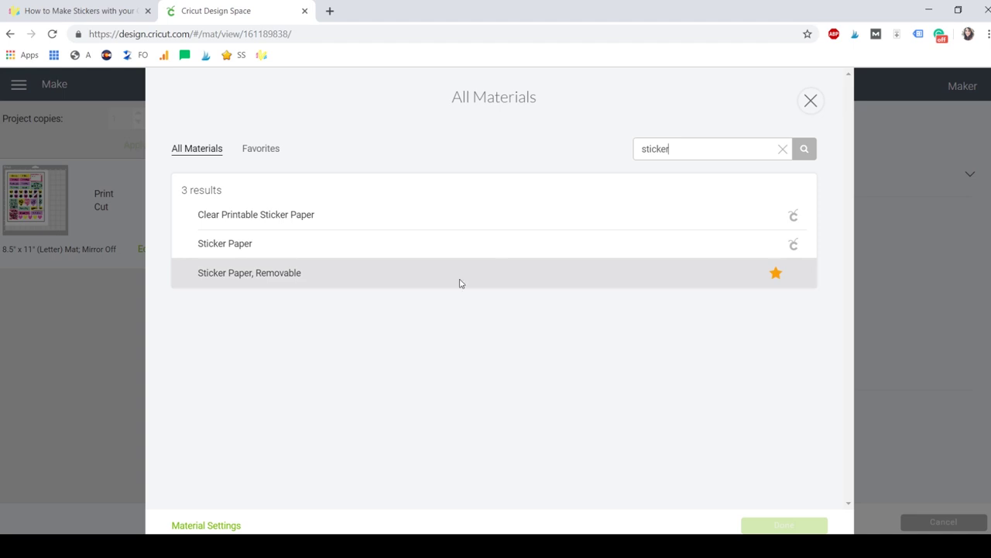
pyautogui.click(406, 286)
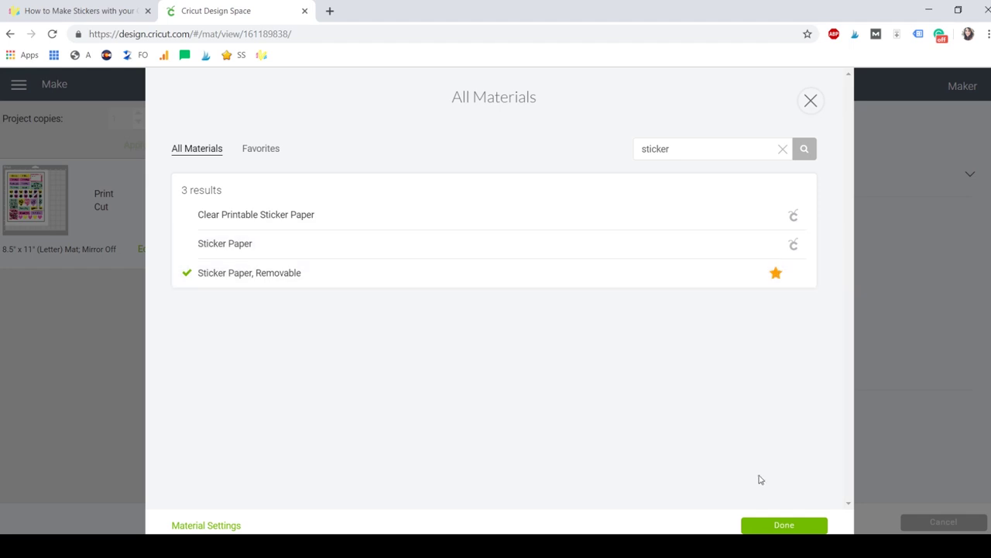
pyautogui.click(767, 524)
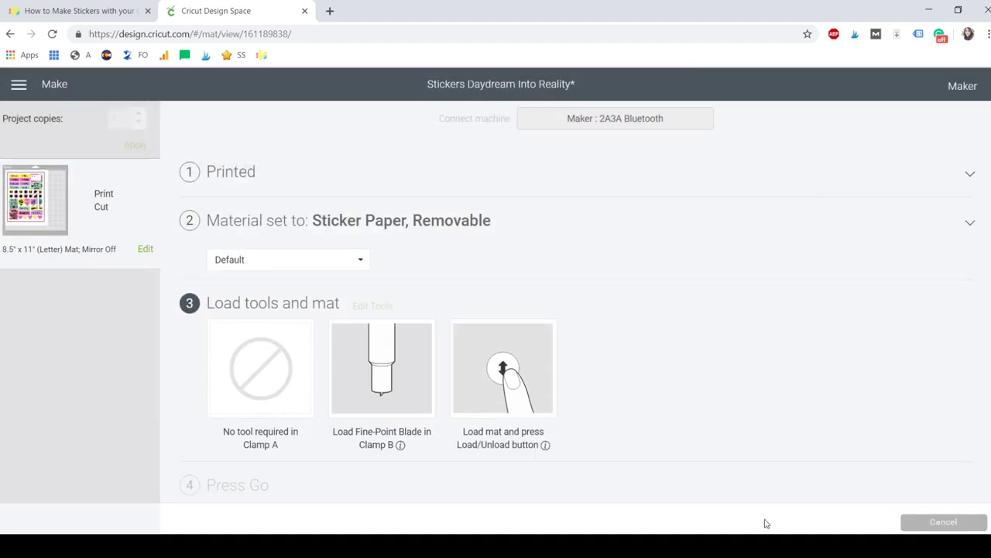
# - Check the cutting pressure choices, keep Default, and view the tool and mat loading instructions
pyautogui.click(269, 264)
pyautogui.click(269, 269)
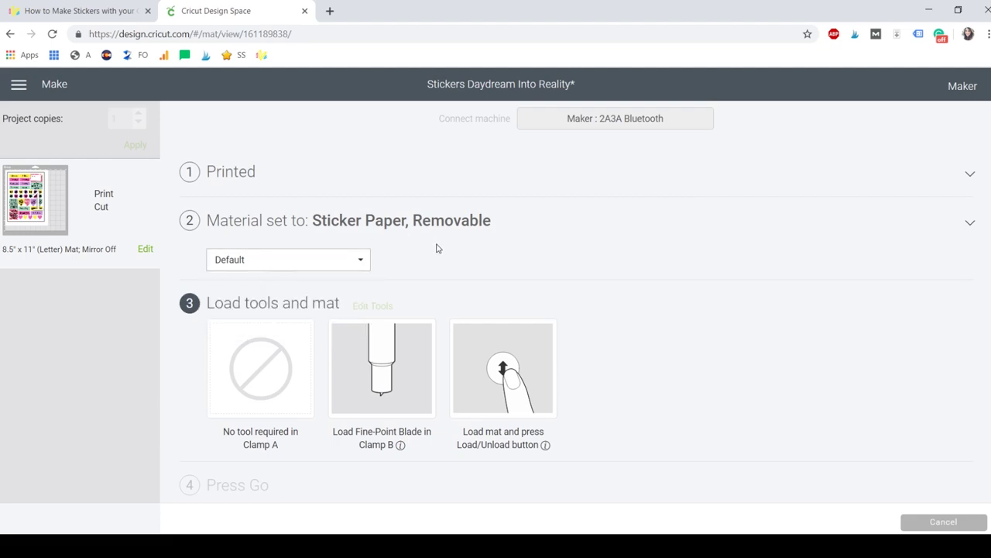
pyautogui.scroll(-1, 436, 225)
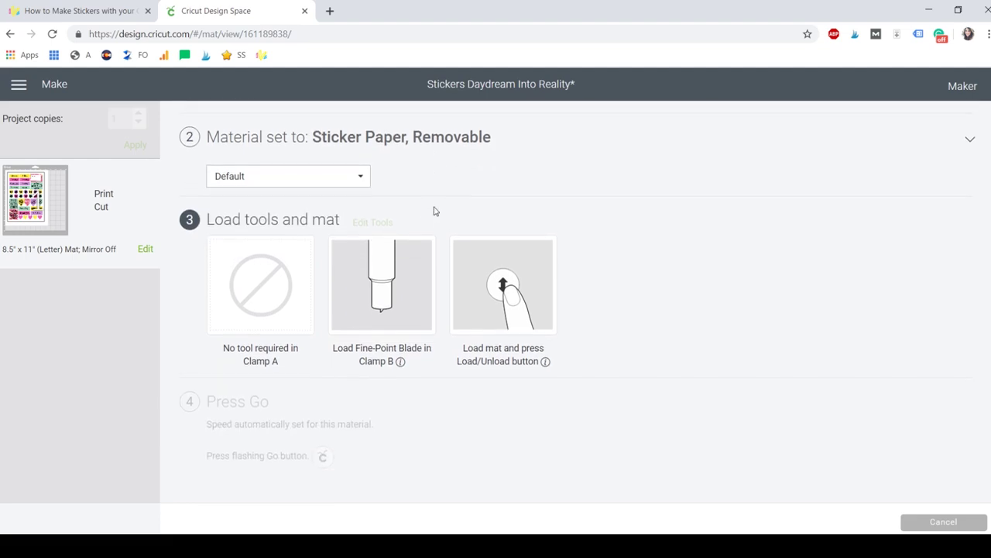